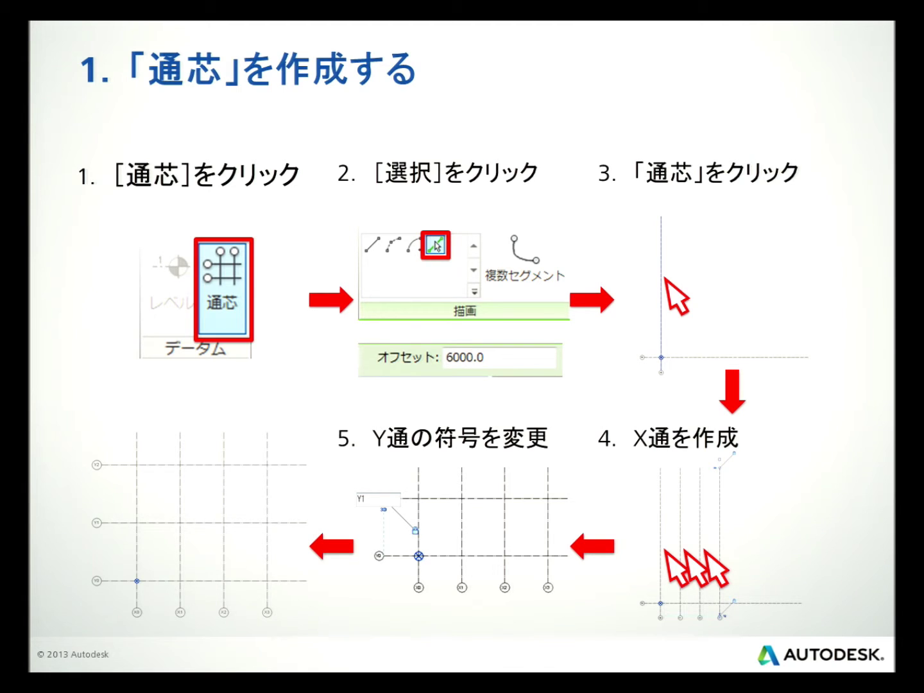
Advance the slideshow to slide 7 (躯体の勝ち負けを変更する), then end it and switch to Revit
left_click(809, 599)
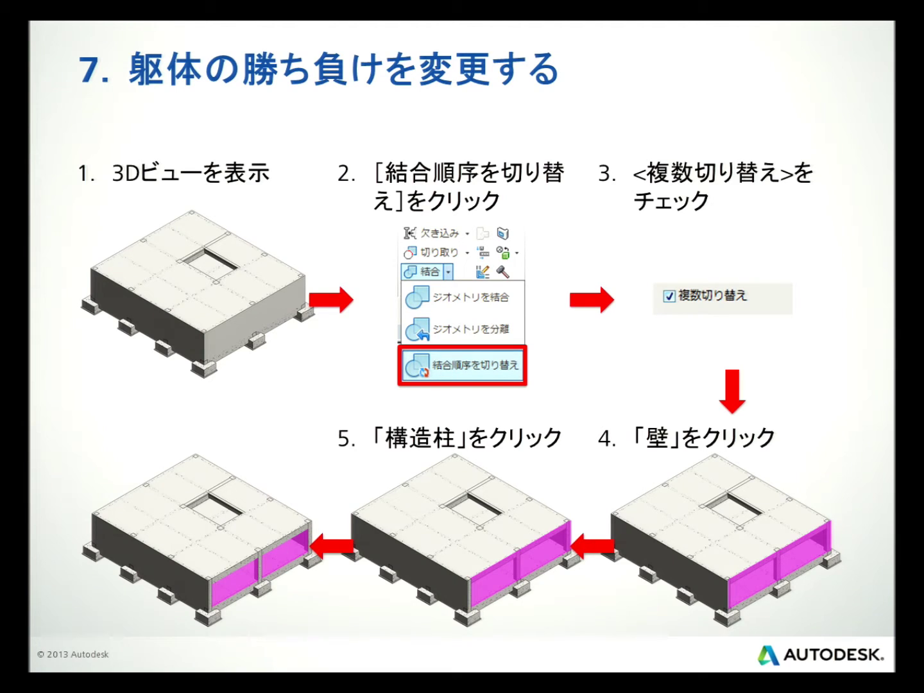
key("Escape")
left_click(255, 680)
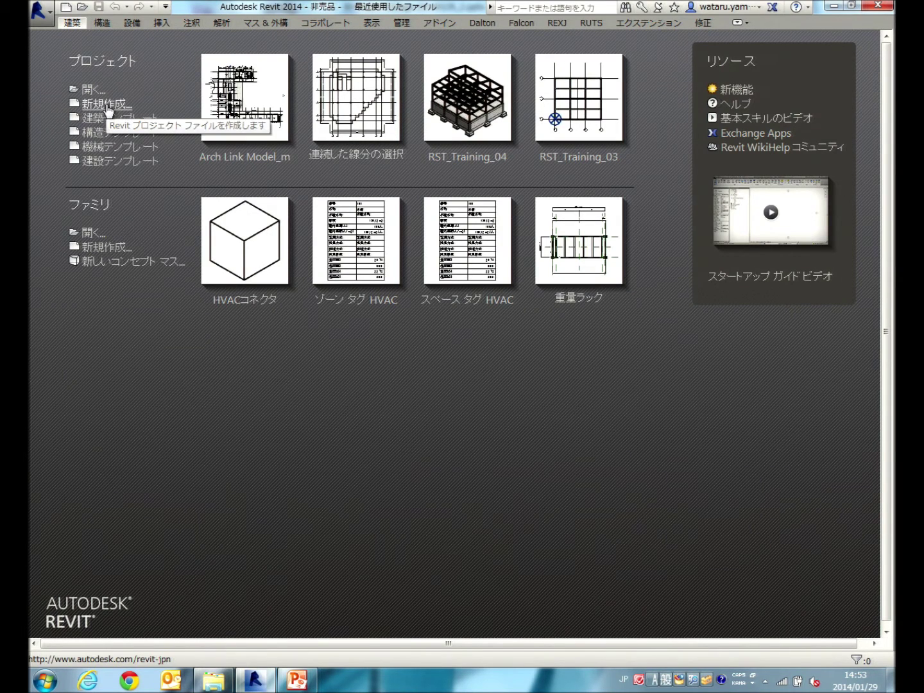
Create a new project from the template Session2\RST_Default_JPN.rte
left_click(106, 106)
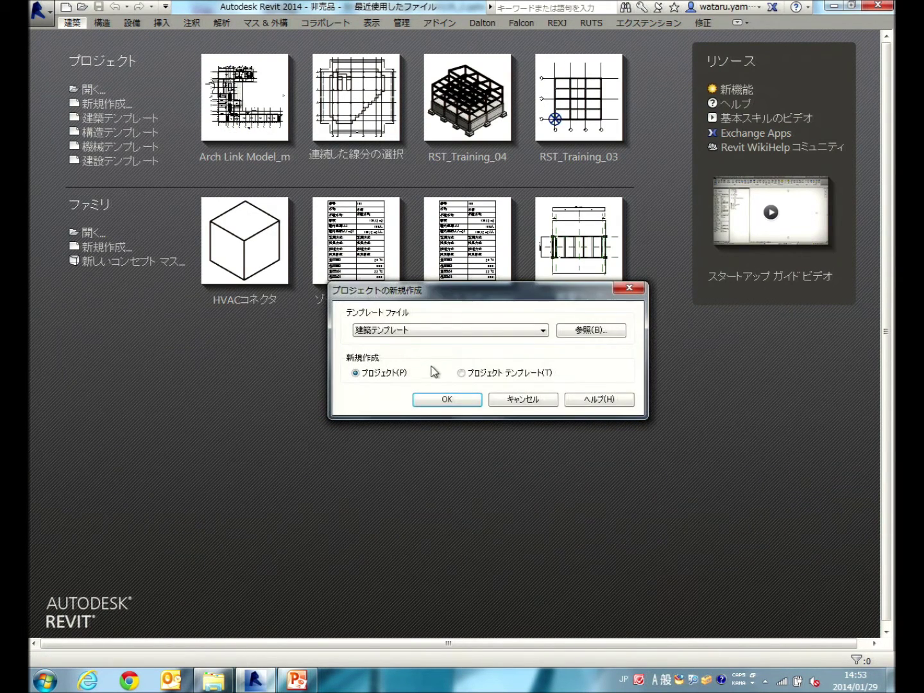
left_click_drag(464, 306, 390, 273)
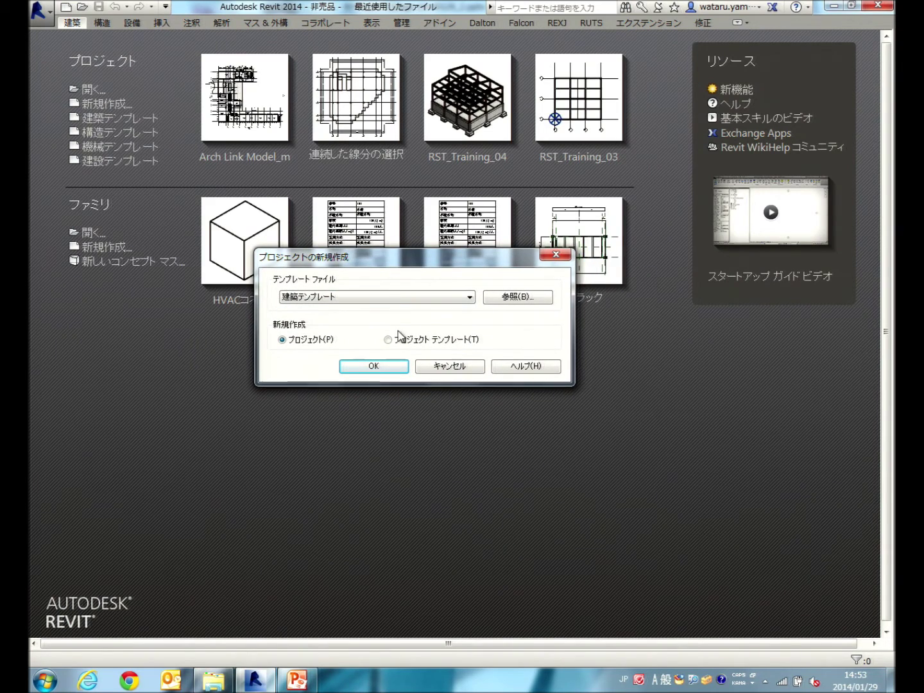
left_click(519, 300)
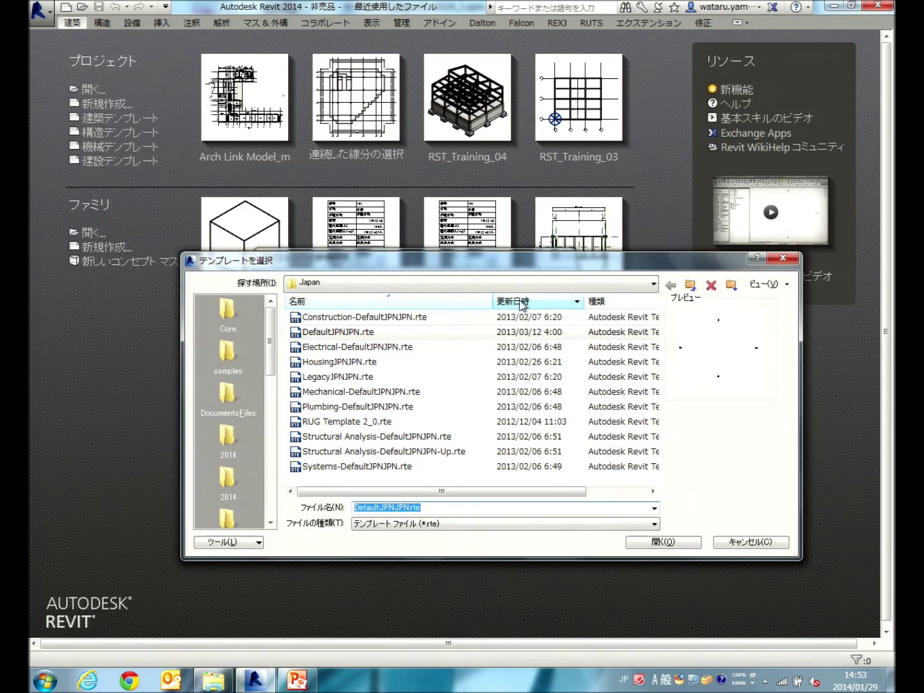
left_click(245, 413)
double_click(310, 393)
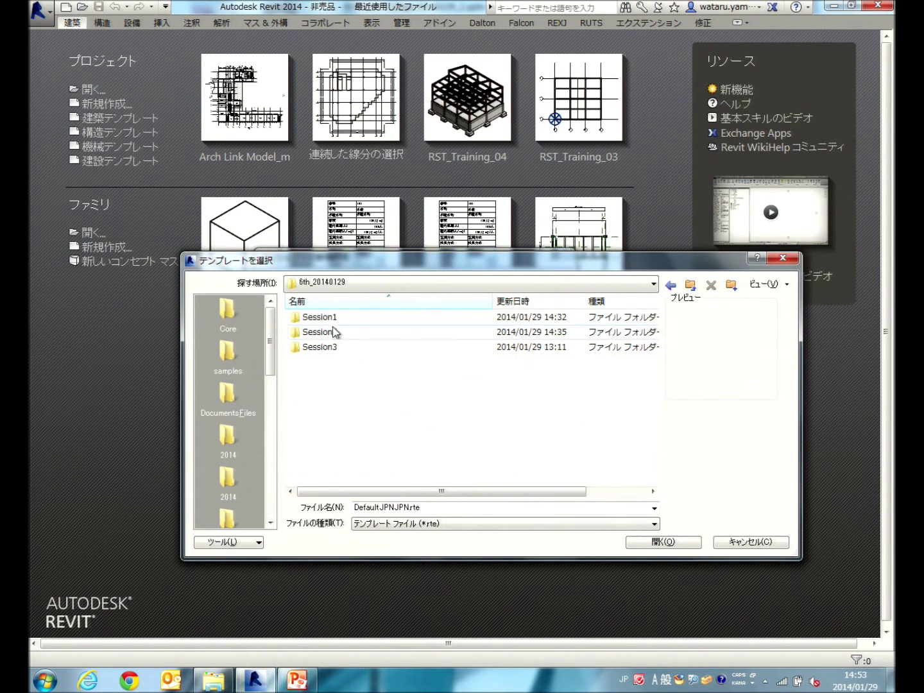
double_click(327, 331)
left_click(331, 335)
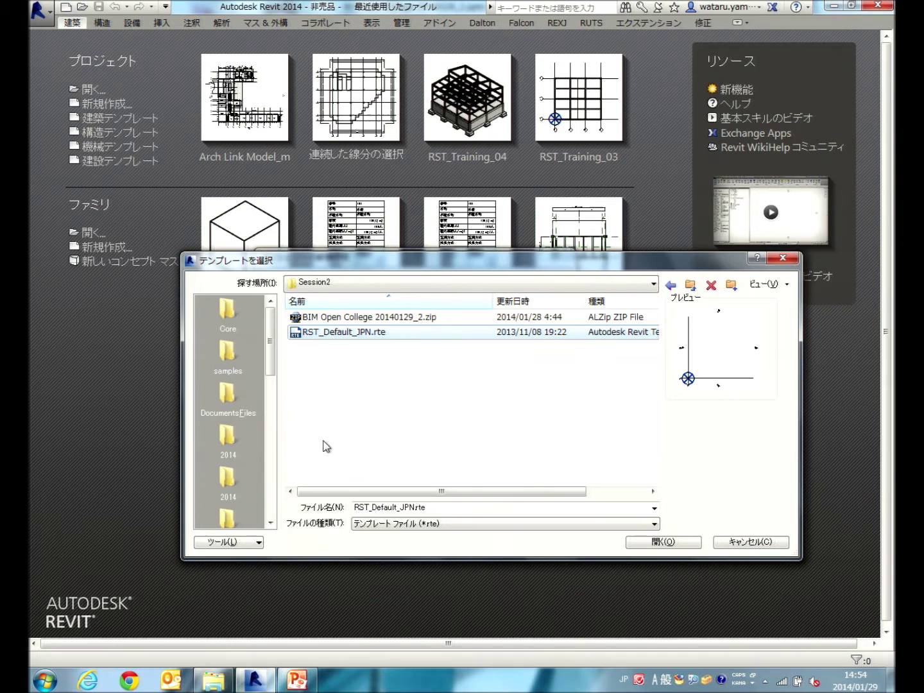
left_click(670, 543)
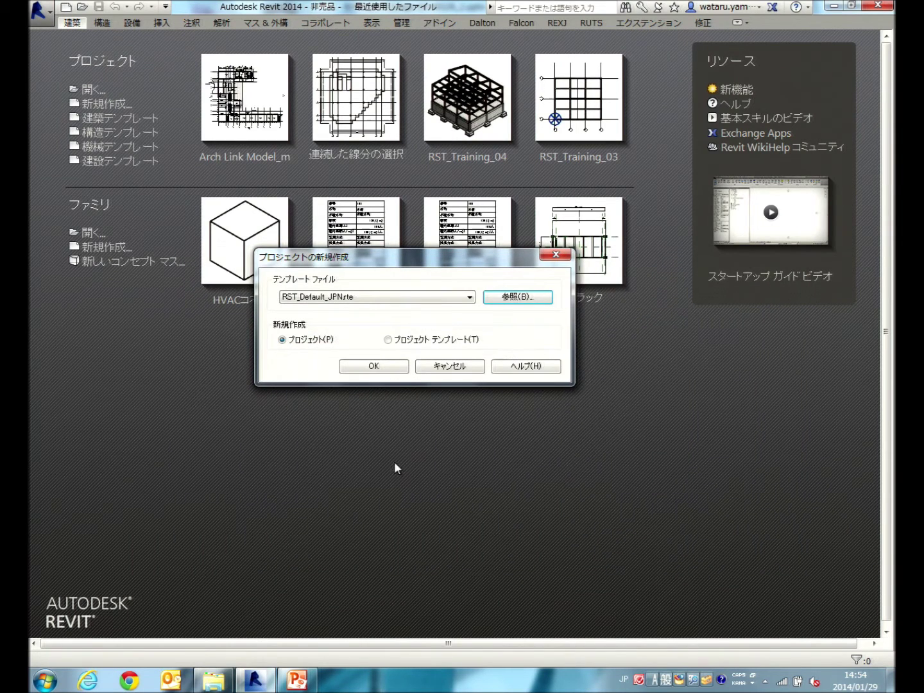
left_click(362, 368)
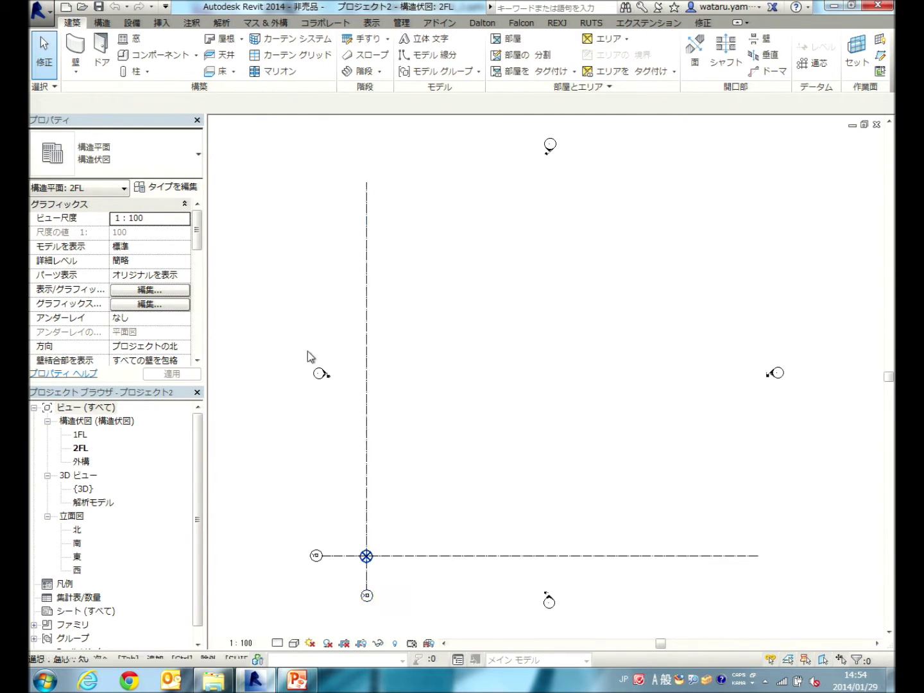
Zoom into the X0/Y0 intersection and inspect grid Y0 and the project base point
middle_click_drag(406, 485, 465, 278)
scroll(421, 353, "up", 3)
key("Escape")
scroll(537, 371, "up", 2)
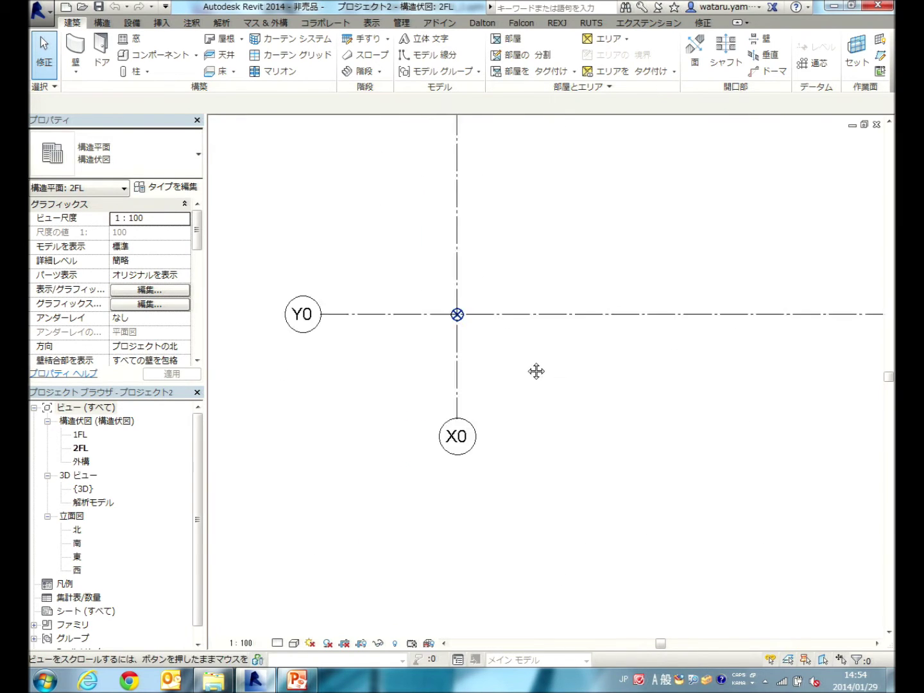
scroll(581, 389, "up", 1)
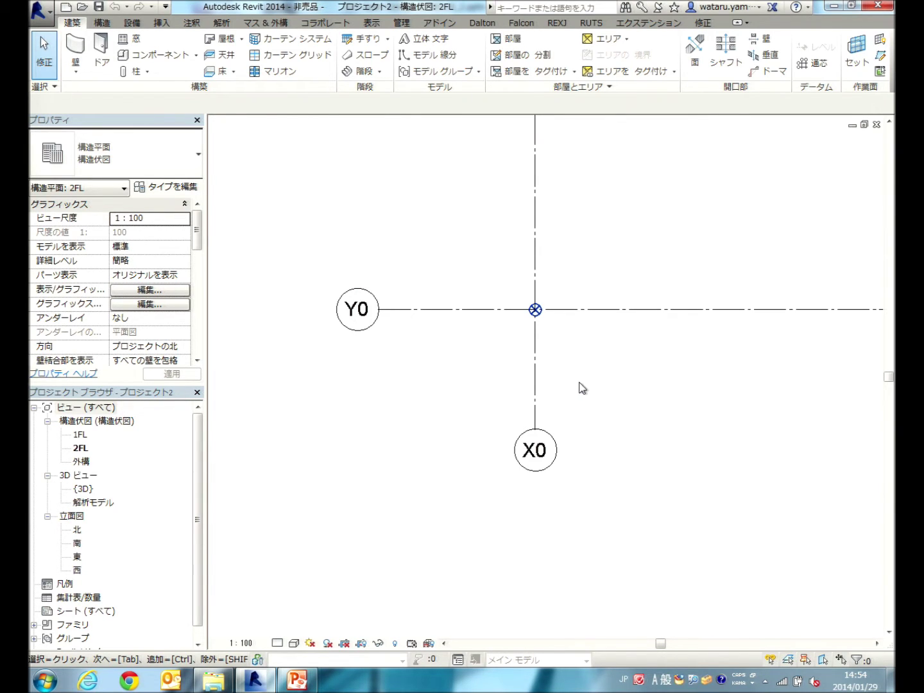
left_click(542, 314)
left_click(559, 342)
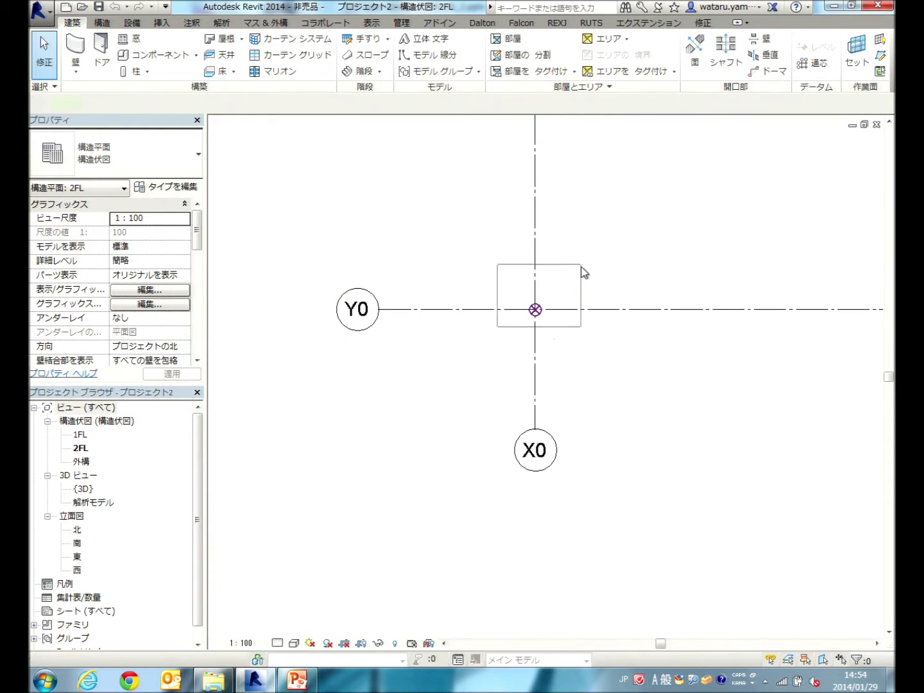
left_click_drag(498, 327, 582, 268)
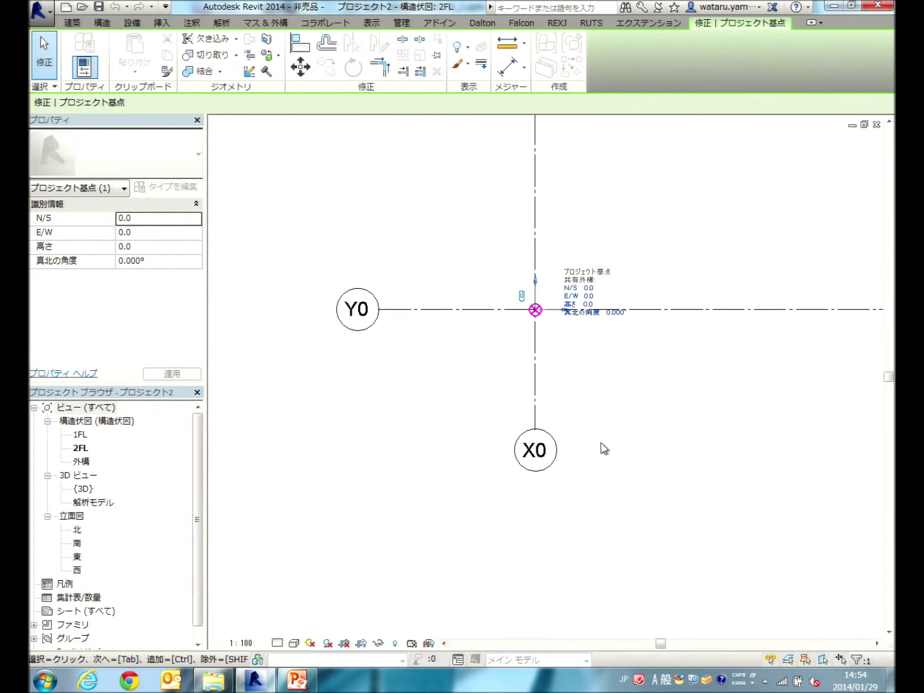
left_click(491, 433)
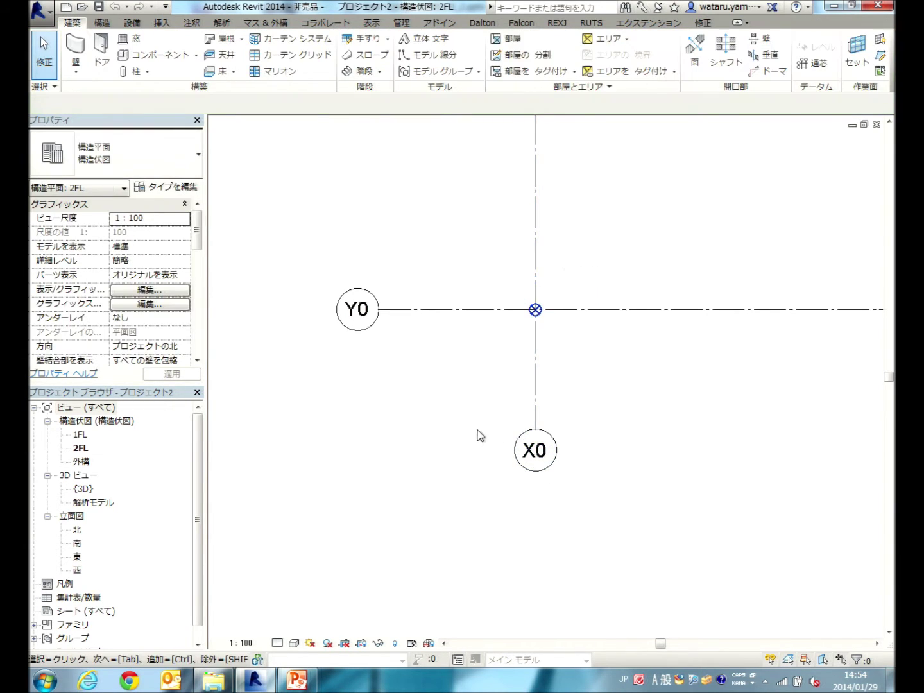
Zoom out on 2FL to show the elevation markers and bring up the Structure (構造) tools
middle_click_drag(481, 435, 398, 526)
scroll(399, 525, "down", 1)
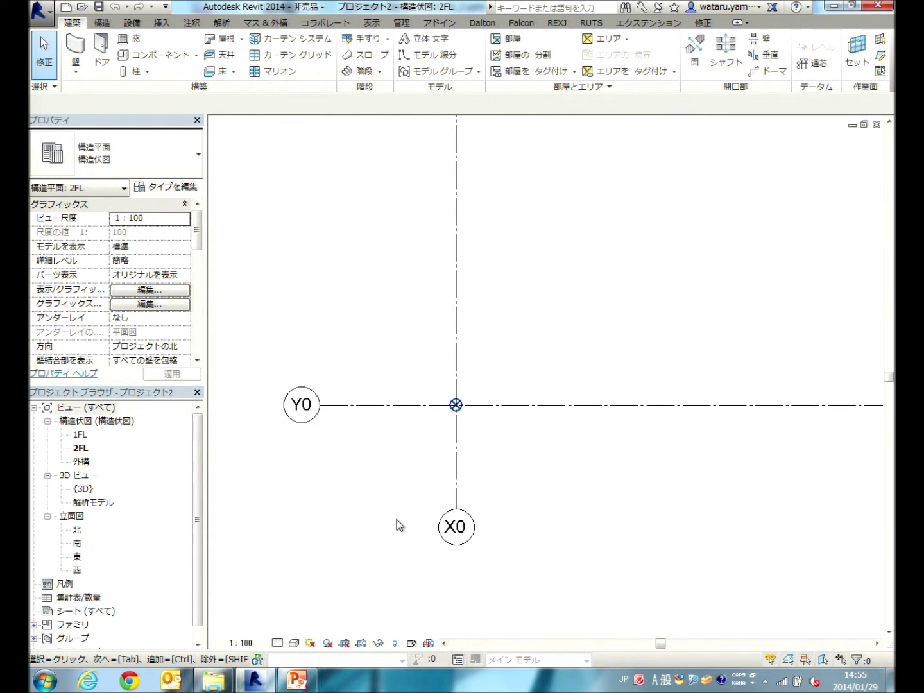
scroll(619, 322, "down", 2)
middle_click_drag(619, 322, 435, 470)
scroll(523, 452, "down", 1)
middle_click_drag(523, 453, 423, 539)
scroll(421, 527, "down", 1)
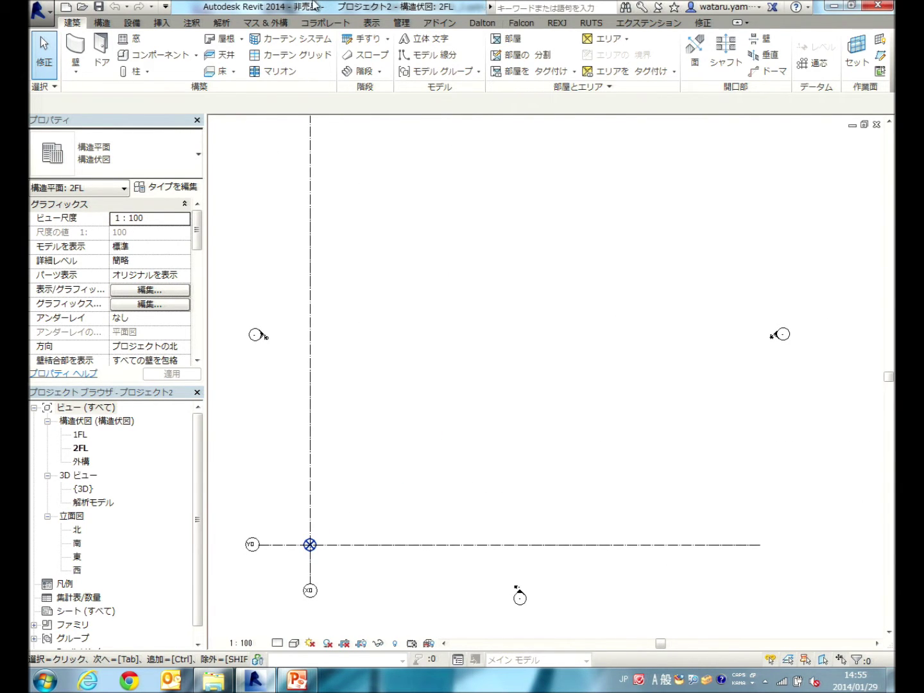
left_click(96, 27)
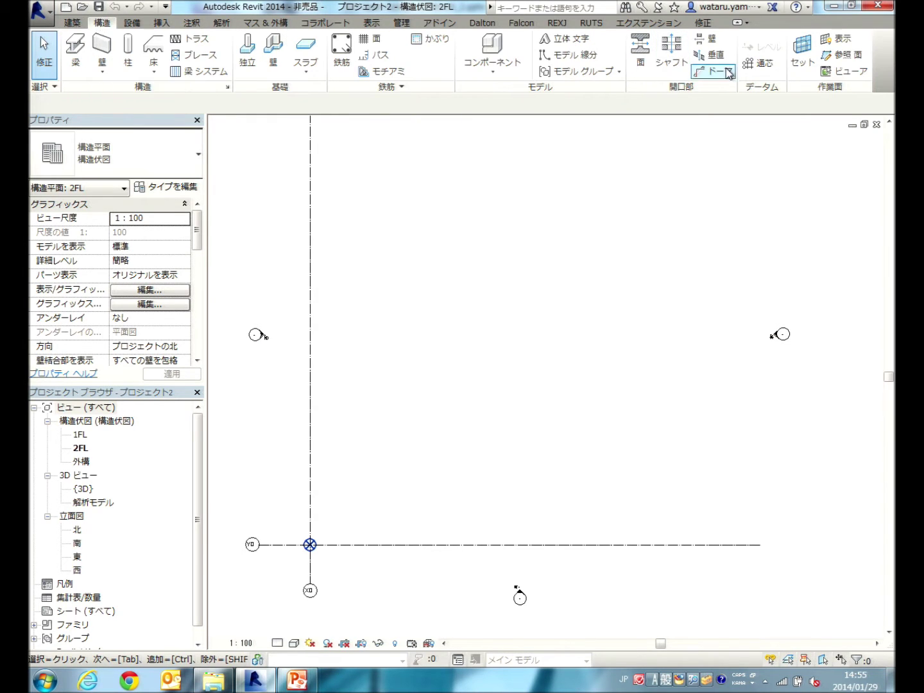
Start the Grid (通芯) tool in Pick Lines mode with a 6000 offset
left_click(767, 67)
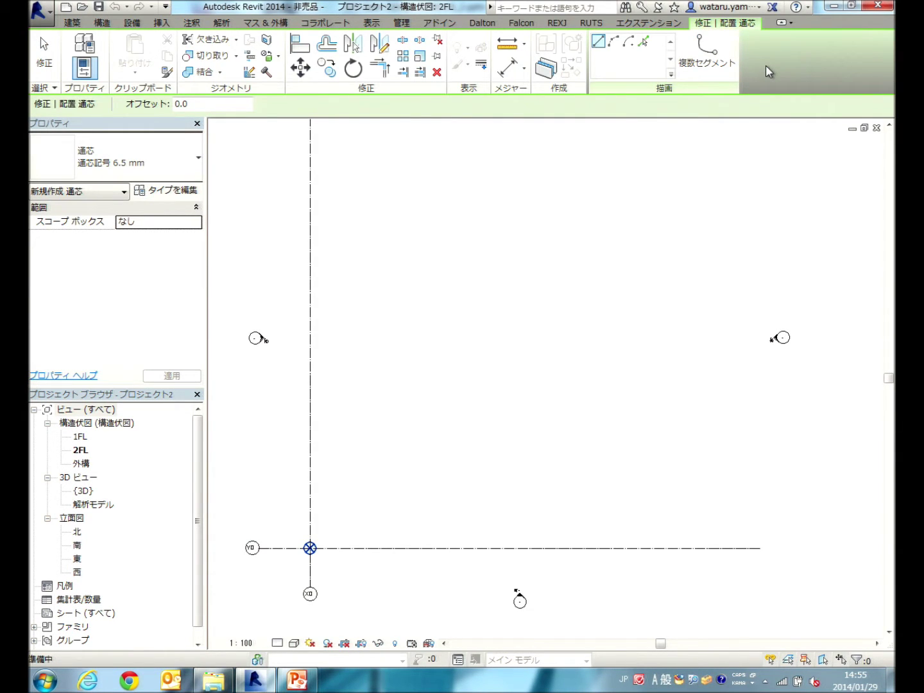
scroll(635, 359, "down", 2)
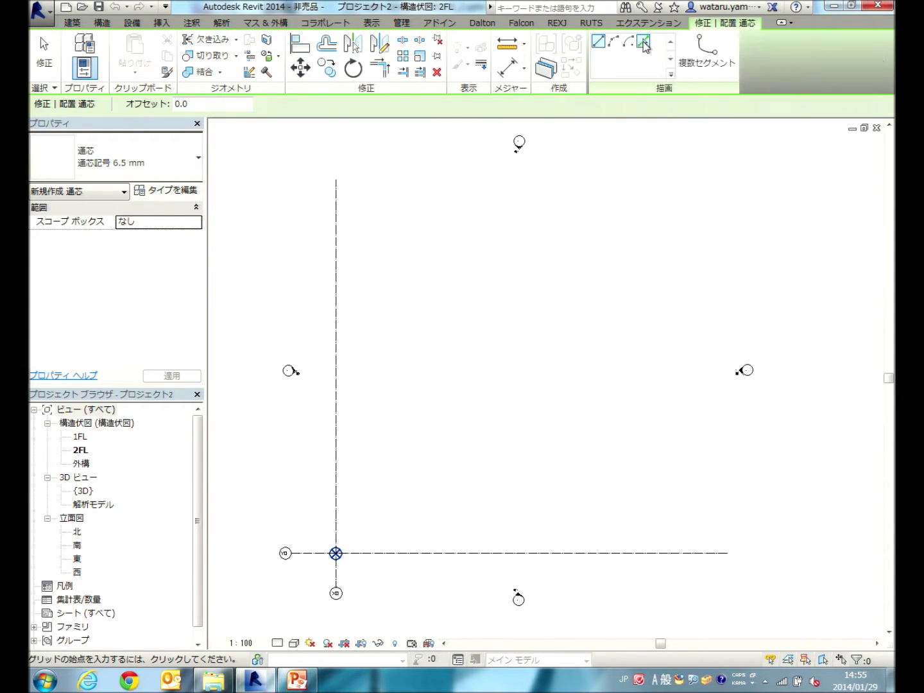
left_click(644, 43)
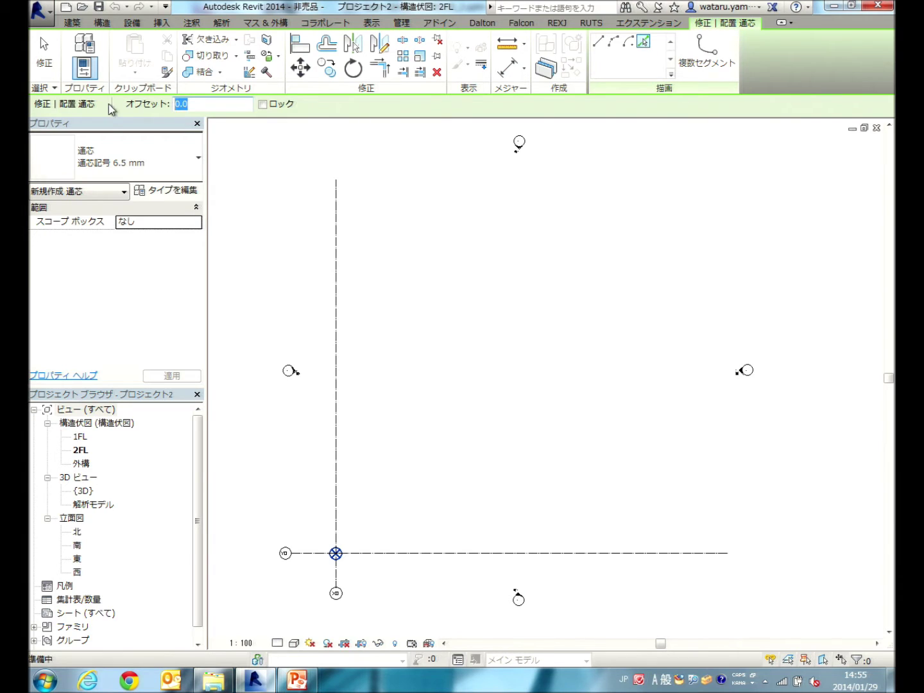
type("6000")
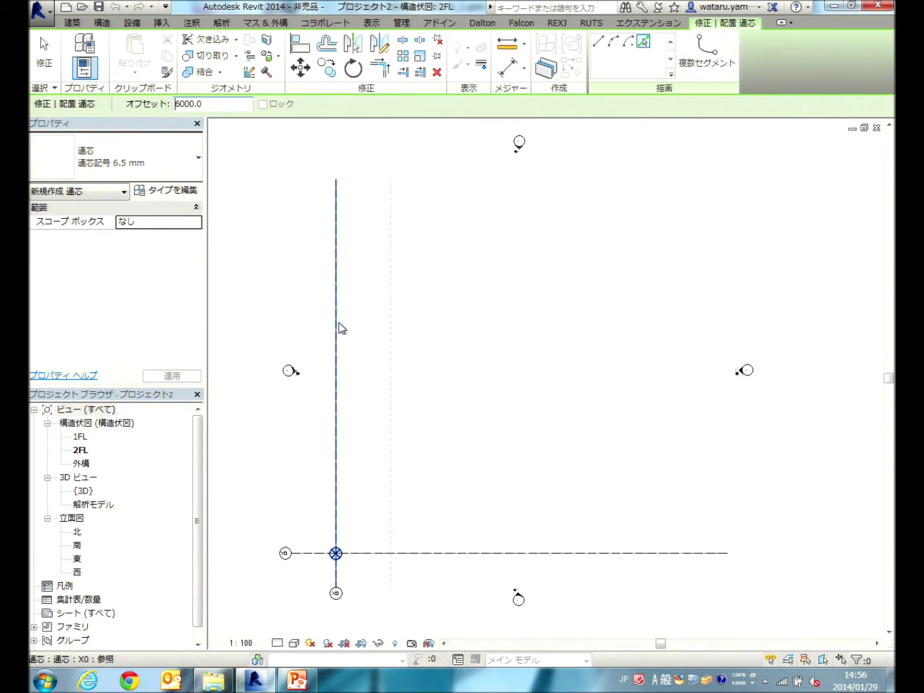
Pick successive grids at 6000 offset to add X1, X2 and X3, then pan to Y0
left_click(342, 328)
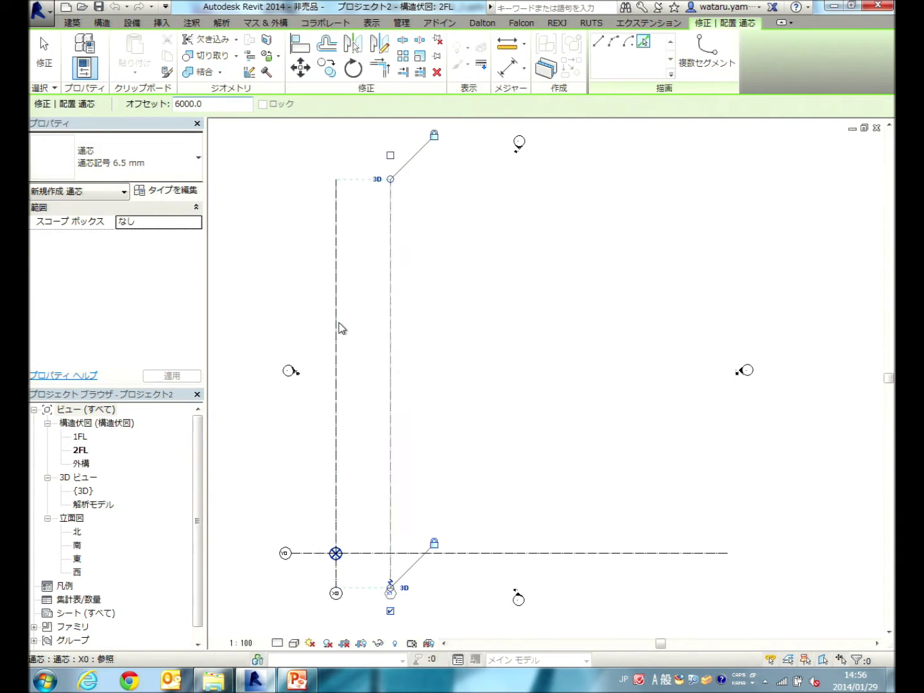
left_click(393, 329)
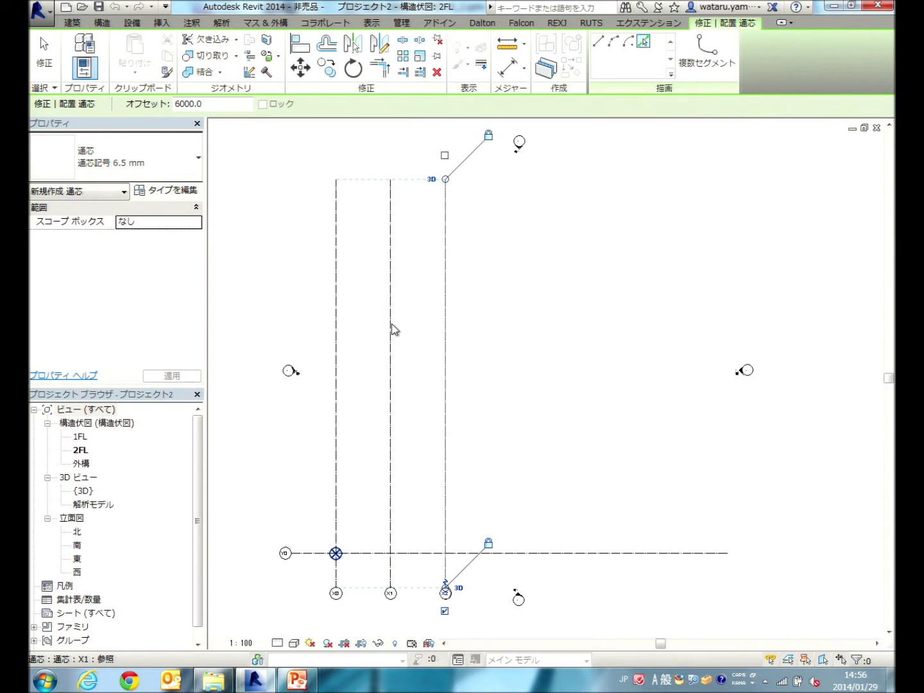
left_click(448, 322)
middle_click_drag(495, 372, 504, 355)
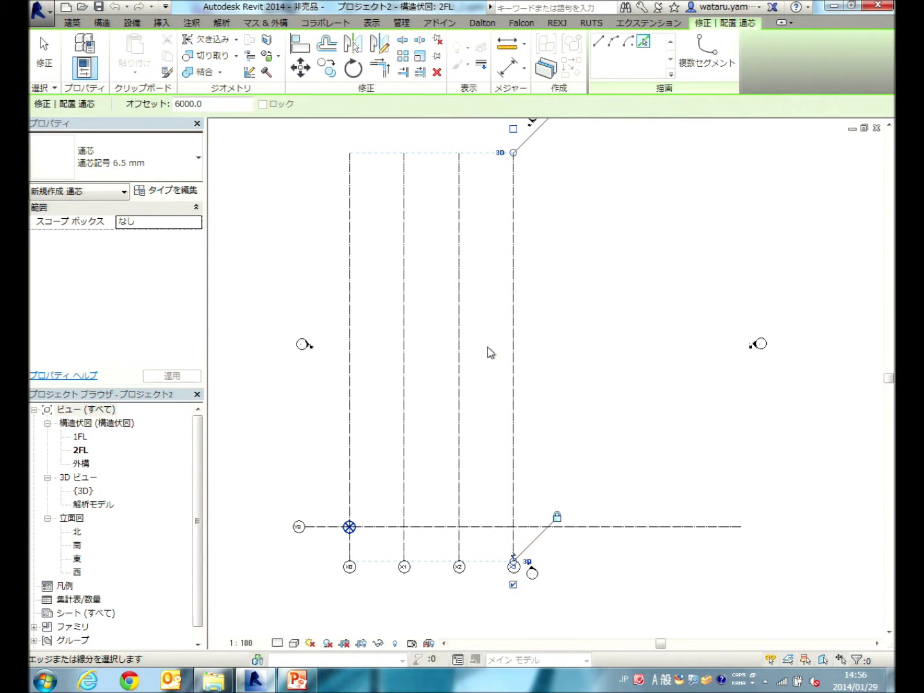
middle_click_drag(491, 350, 529, 368)
scroll(528, 367, "up", 3)
scroll(505, 463, "up", 2)
middle_click_drag(565, 462, 584, 463)
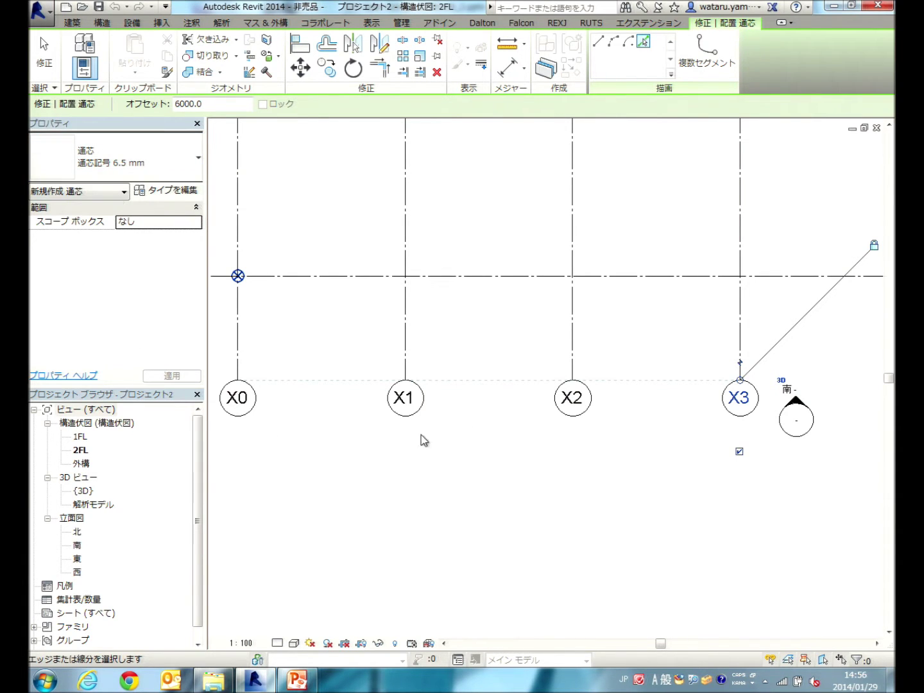
scroll(494, 450, "down", 2)
middle_click_drag(502, 450, 542, 562)
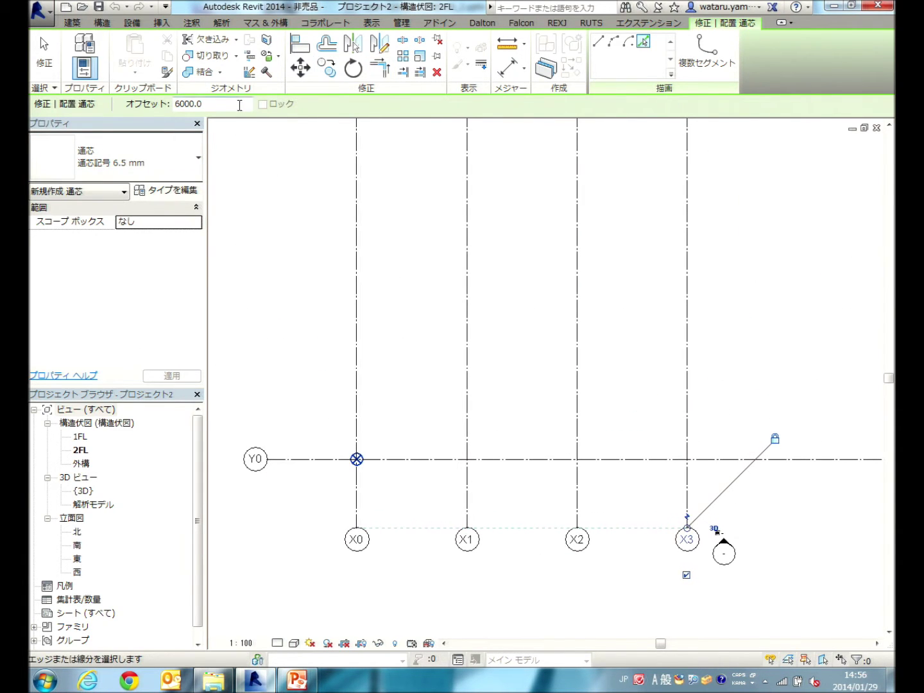
left_click_drag(251, 104, 165, 111)
Set the offset to 8000, pick Y0 to add a grid above it, and rename it Y1
type("8000")
middle_click_drag(342, 289, 351, 348)
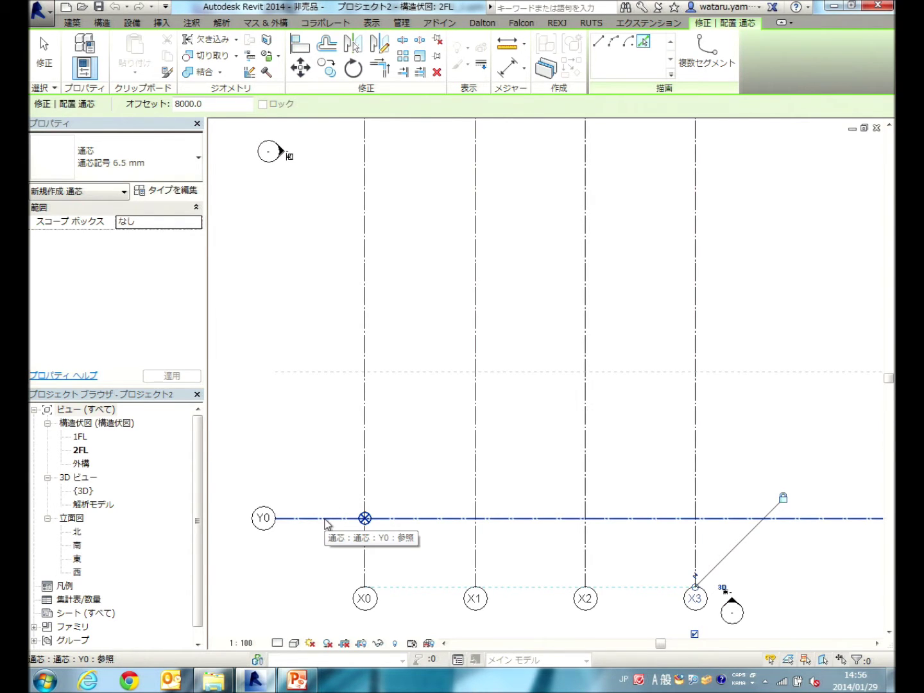
left_click(327, 524)
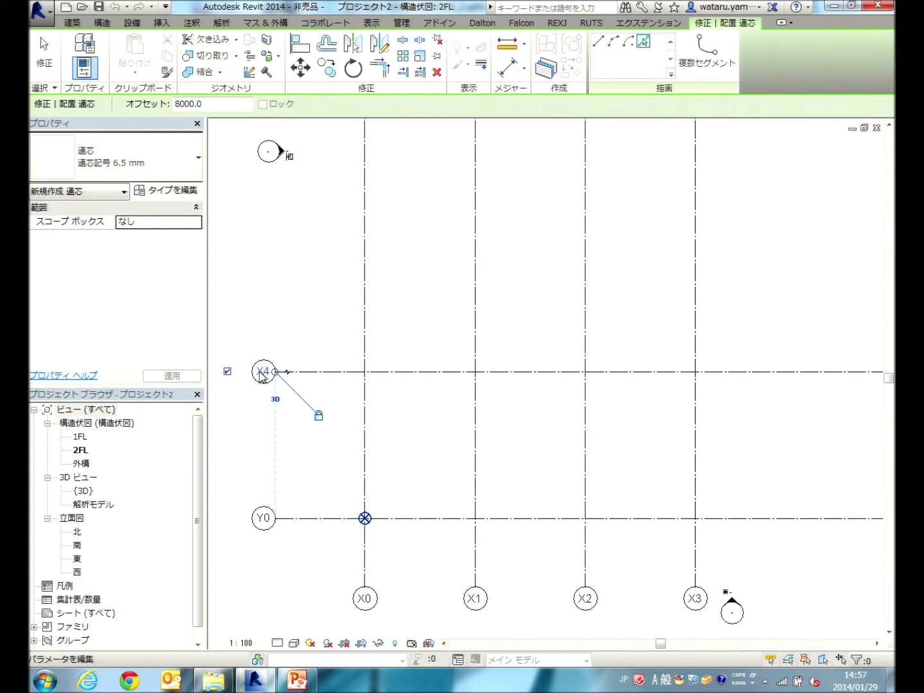
left_click(262, 374)
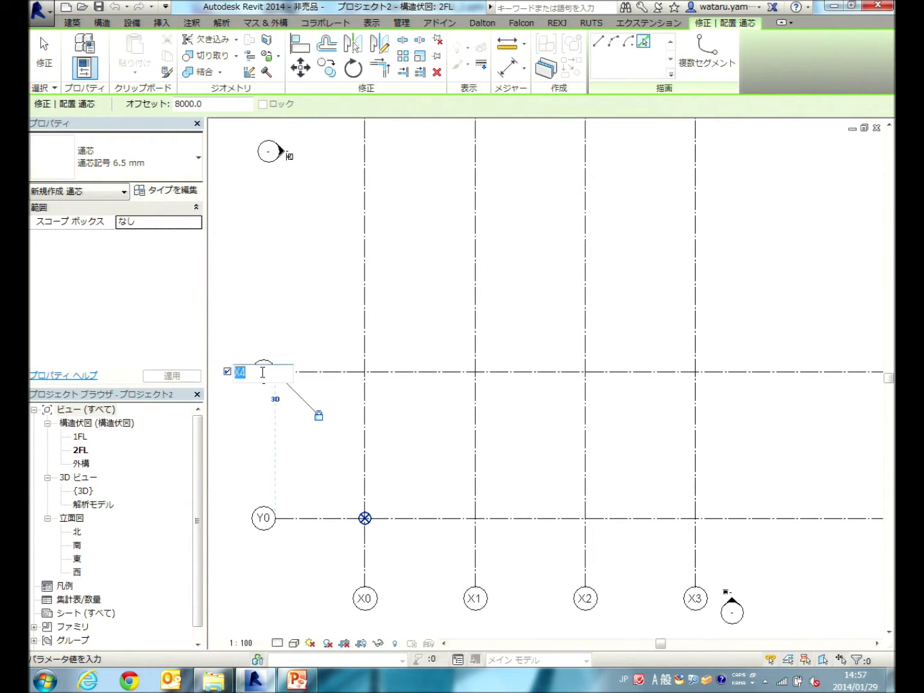
type("Y1")
key("Return")
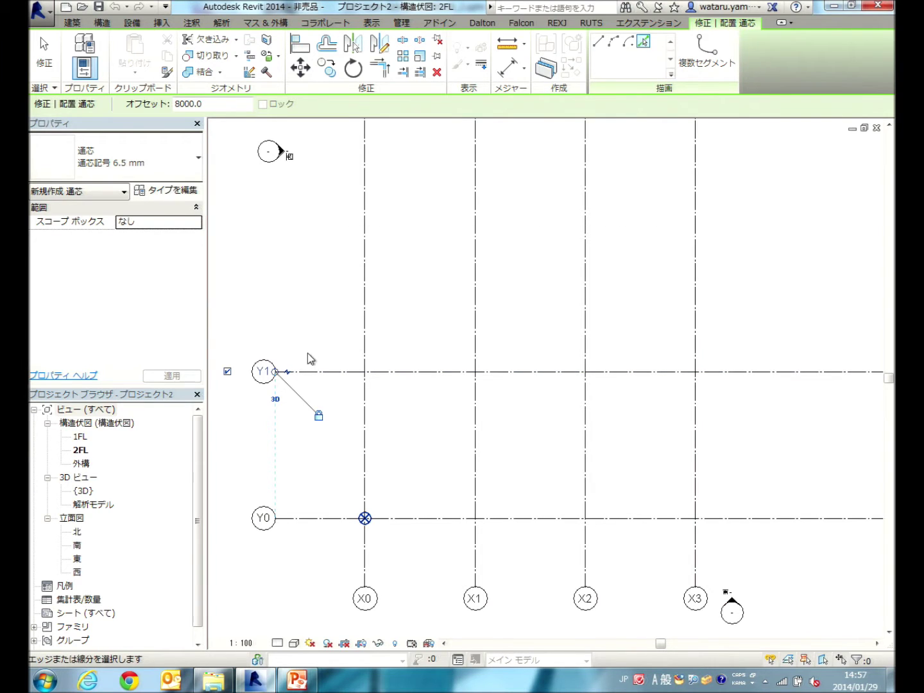
Pick Y1 to add grid Y2 8000 above it, then exit the Grid tool
left_click(643, 42)
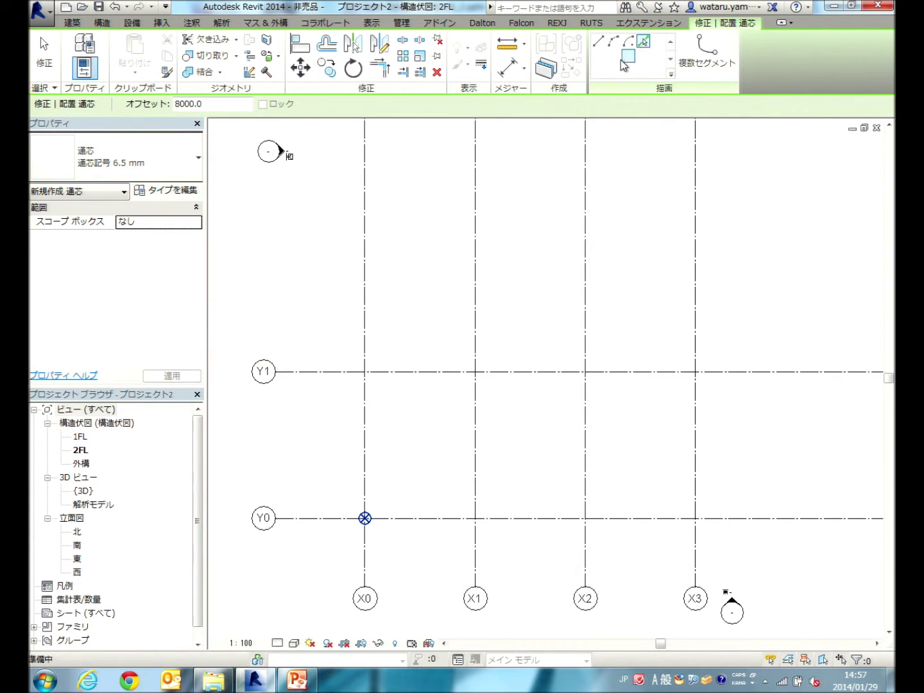
left_click(319, 373)
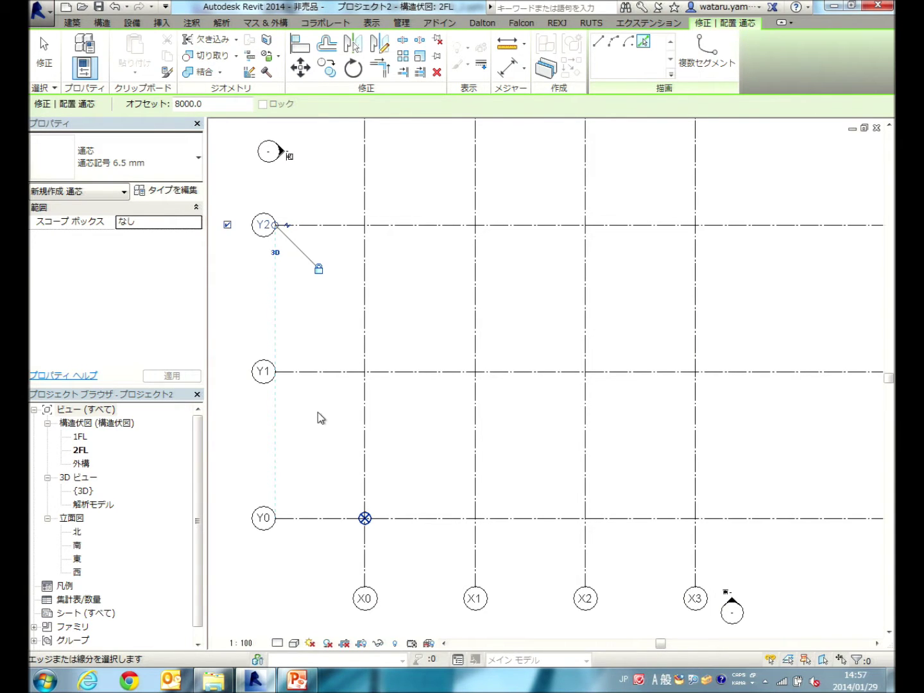
scroll(393, 412, "down", 3)
scroll(394, 396, "down", 2)
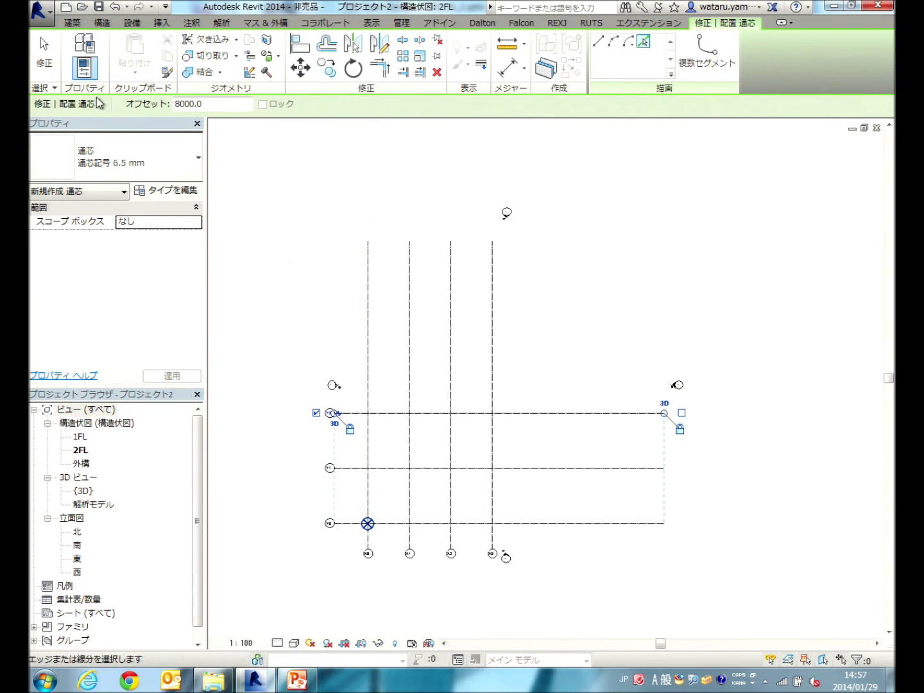
left_click(53, 63)
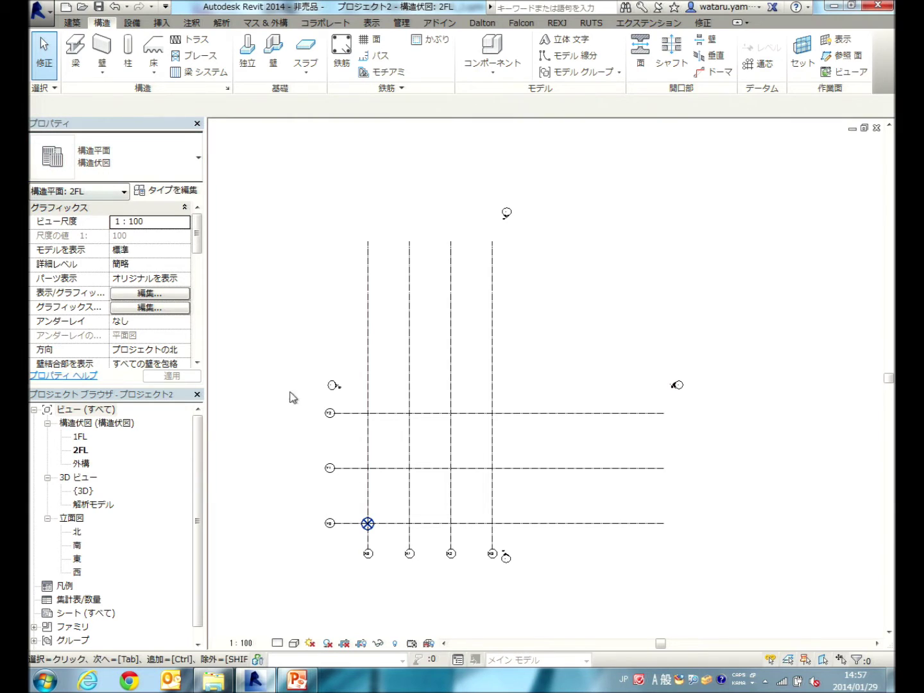
middle_click_drag(397, 538, 411, 482)
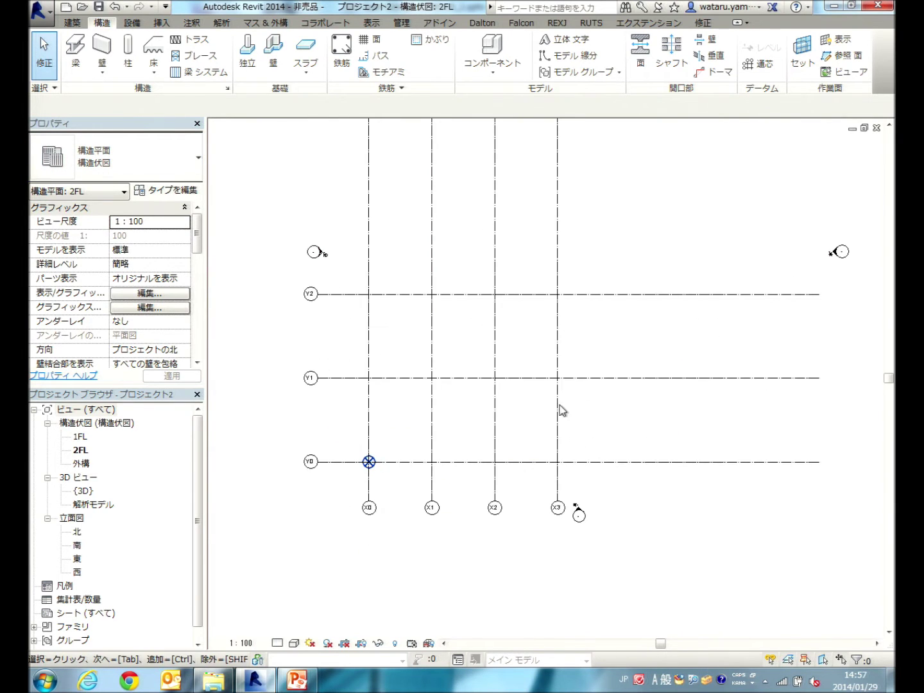
Drag grid X3's top end down to just above Y2, shortening X0–X3 together
scroll(569, 371, "up", 2)
middle_click_drag(522, 489, 492, 549)
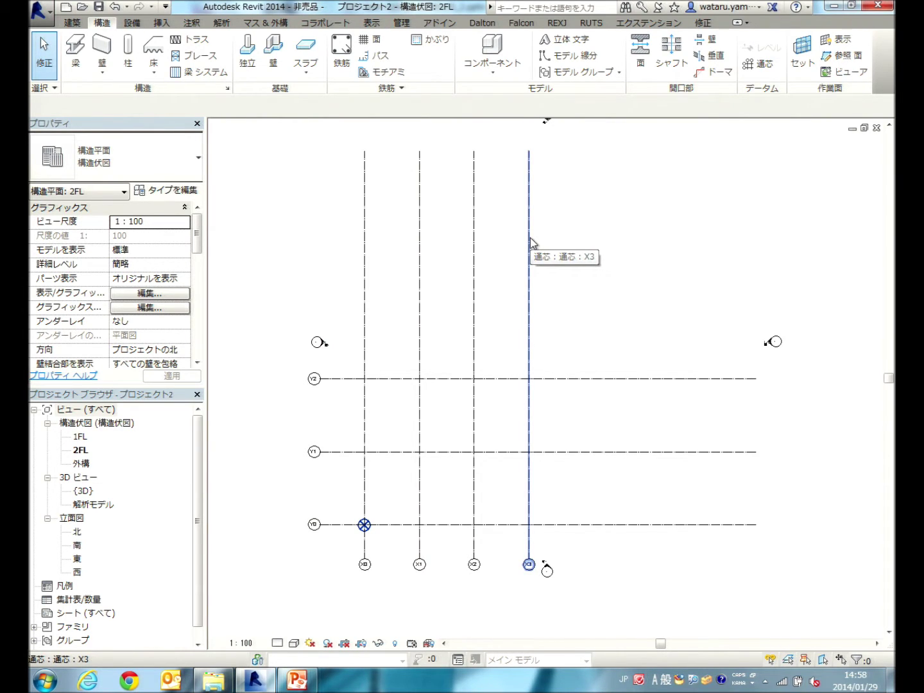
left_click(530, 243)
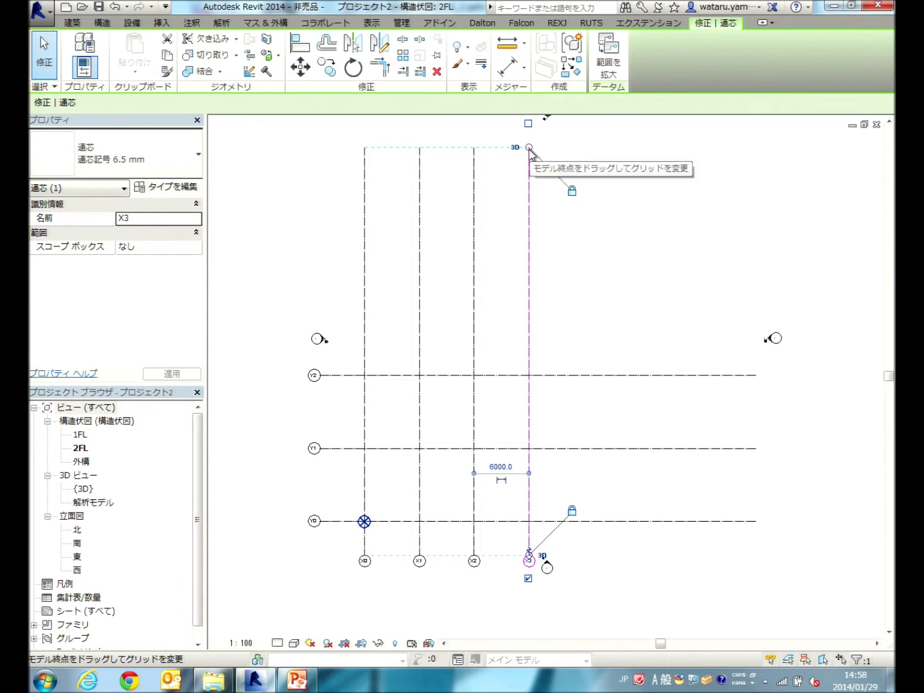
left_click_drag(530, 149, 532, 320)
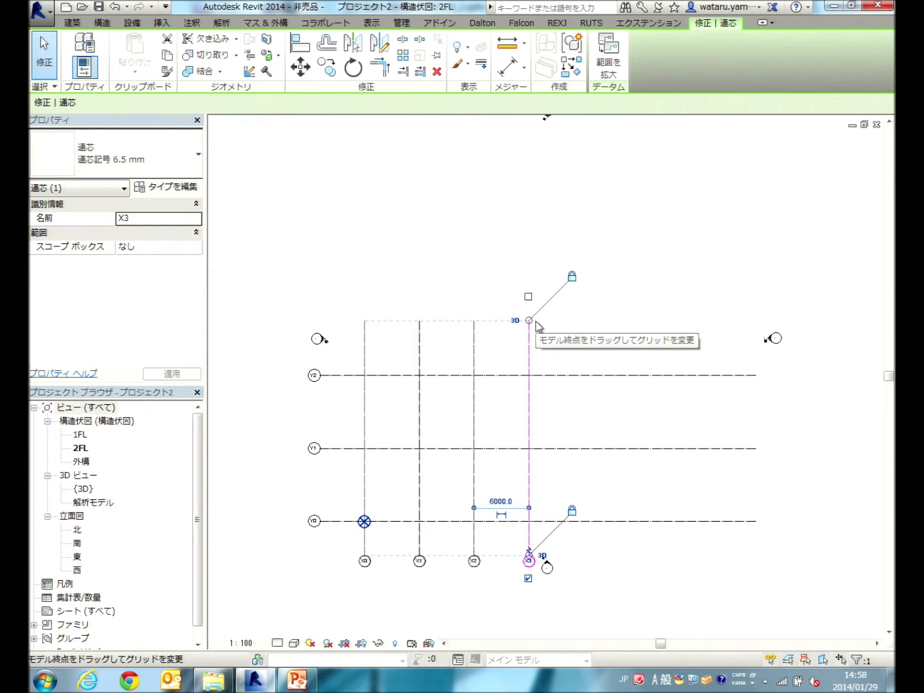
left_click(619, 375)
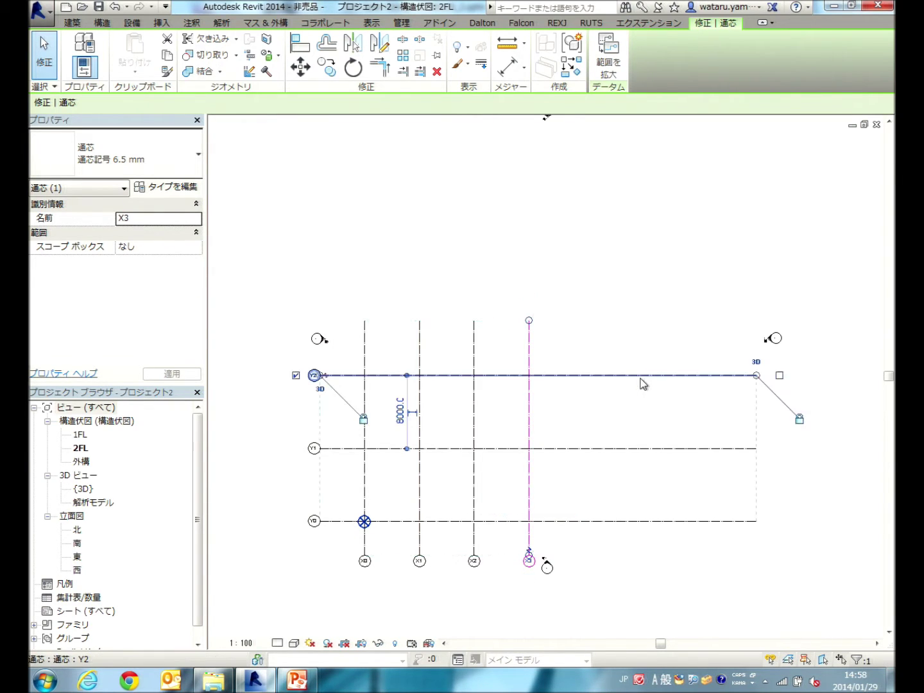
Drag grid Y2's right end left to just past X3, shortening Y0–Y2 together
middle_click_drag(786, 464, 787, 459)
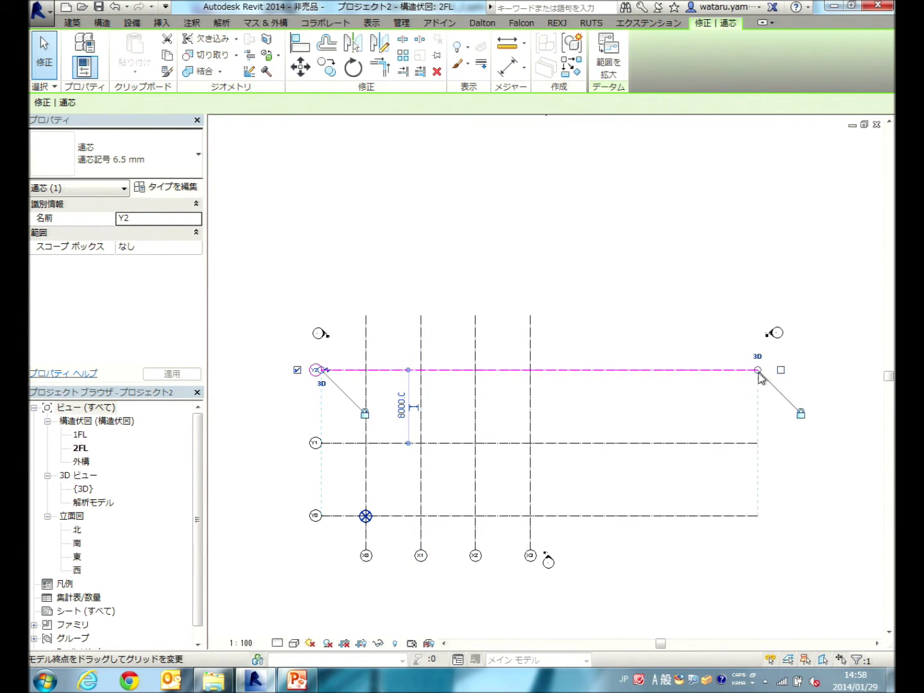
left_click_drag(758, 370, 589, 371)
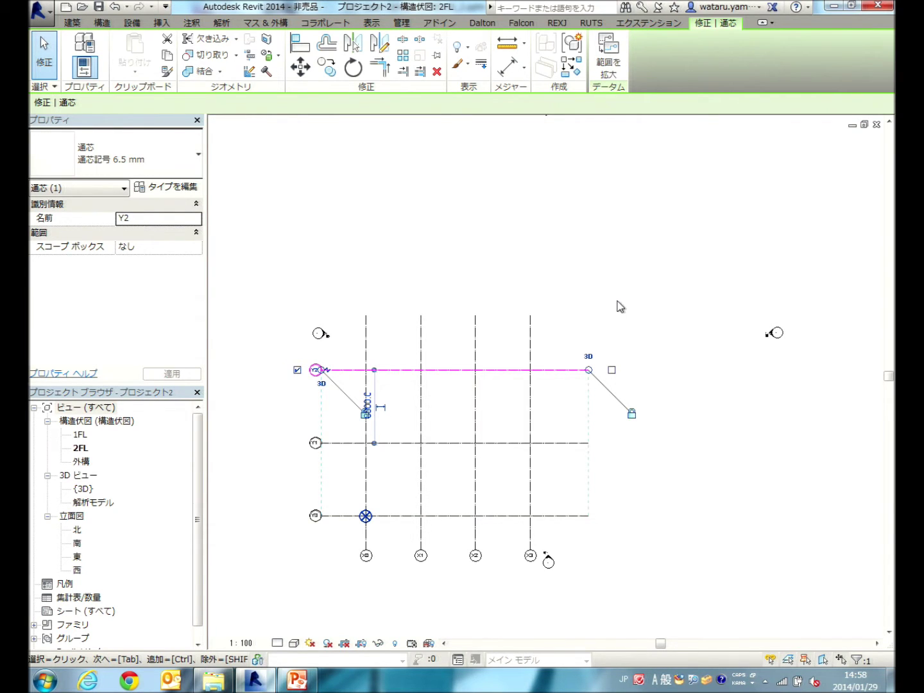
left_click(429, 240)
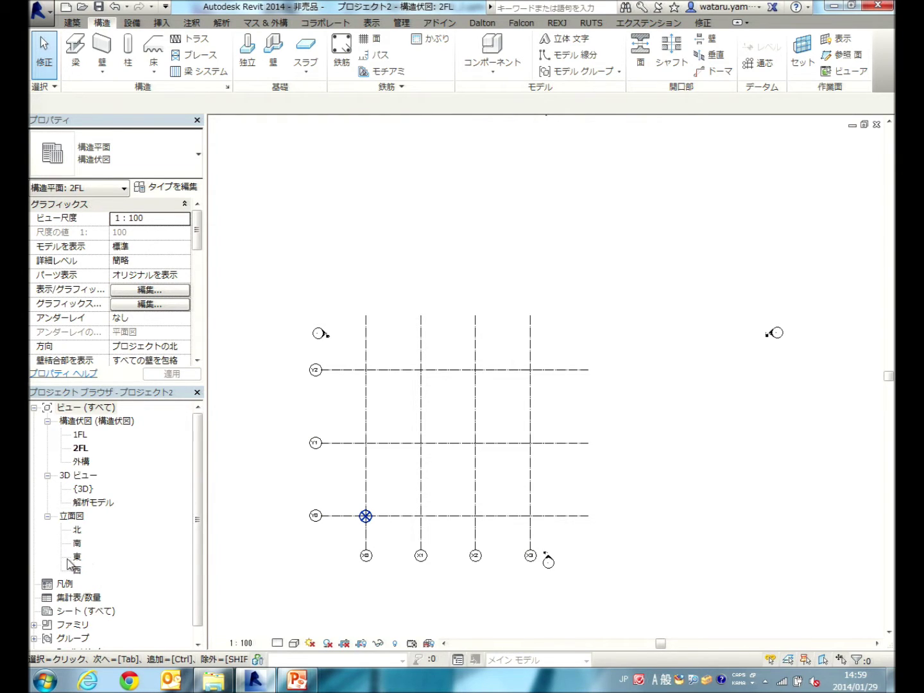
left_click(78, 547)
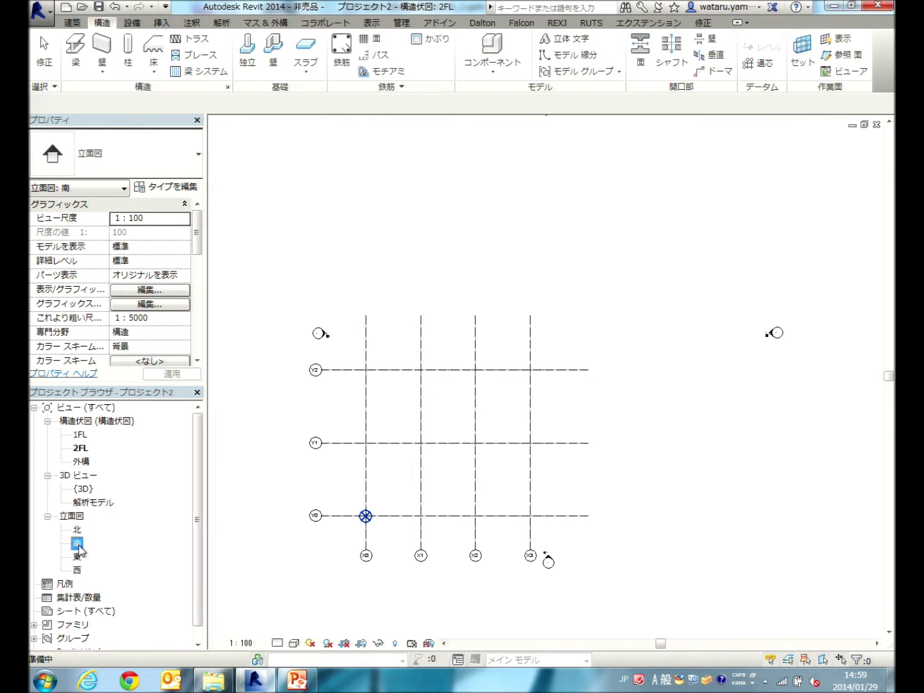
Open the South (南) elevation and pan to inspect grids X0–X3 and levels 1FL and 2FL
double_click(78, 545)
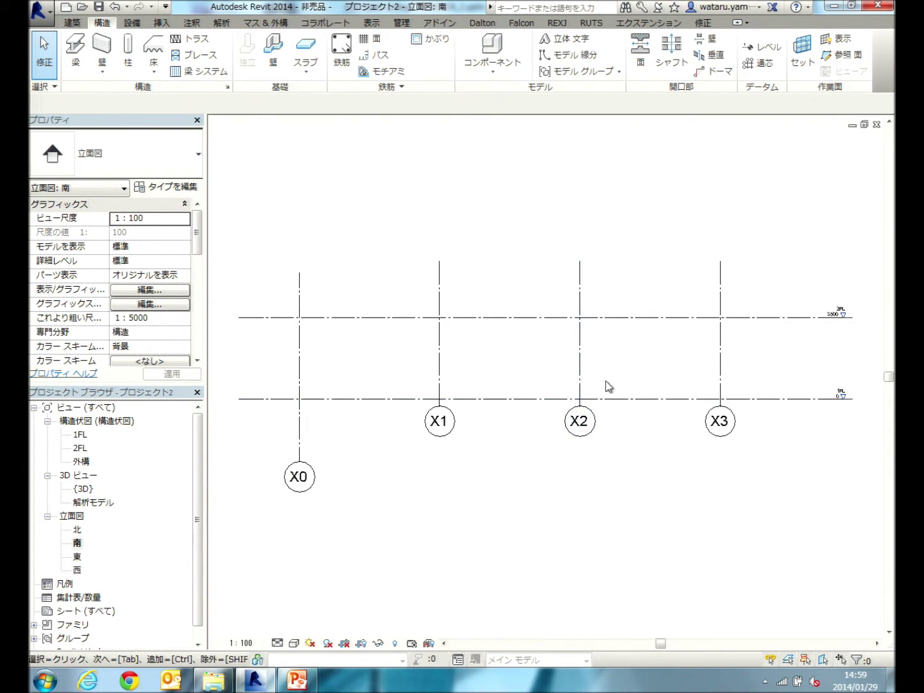
middle_click_drag(765, 334, 607, 369)
scroll(608, 369, "up", 3)
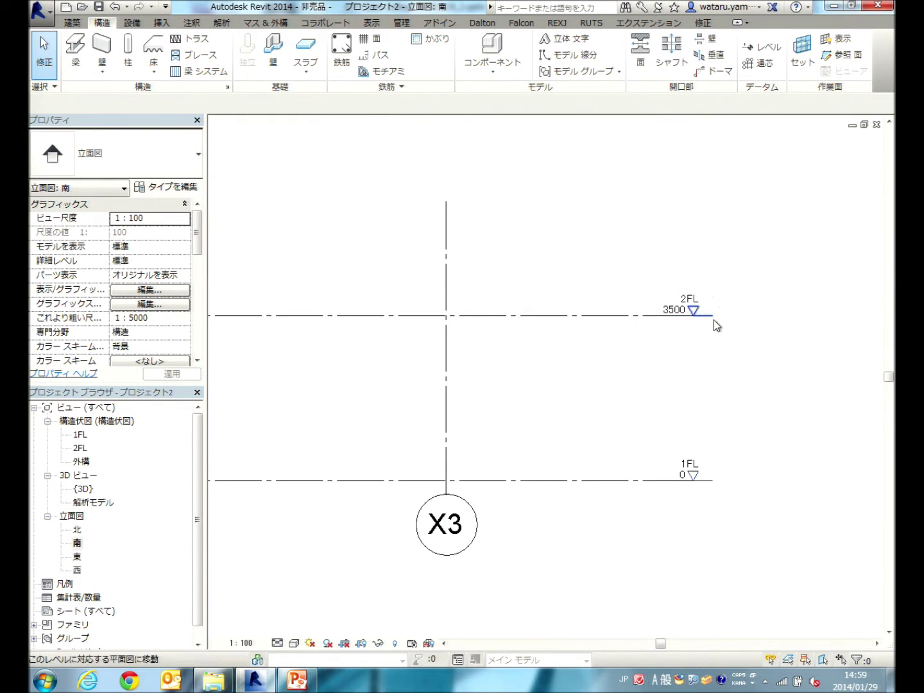
middle_click_drag(714, 320, 819, 449)
scroll(694, 437, "down", 3)
scroll(782, 479, "down", 1)
mouse_move(694, 437)
middle_mouse_down()
mouse_move(782, 479)
mouse_move(788, 491)
middle_mouse_up()
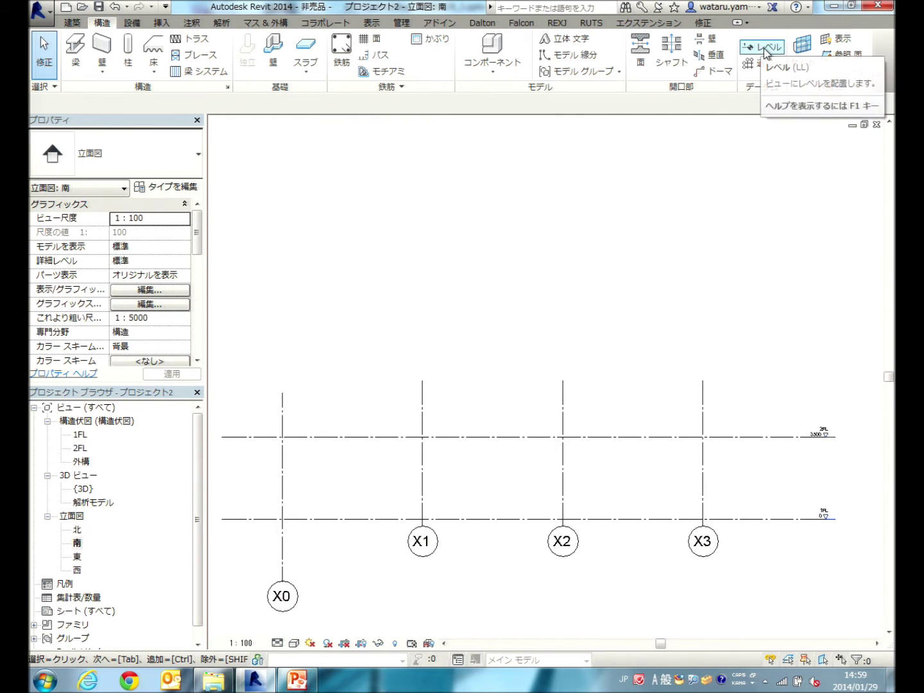
left_click(764, 50)
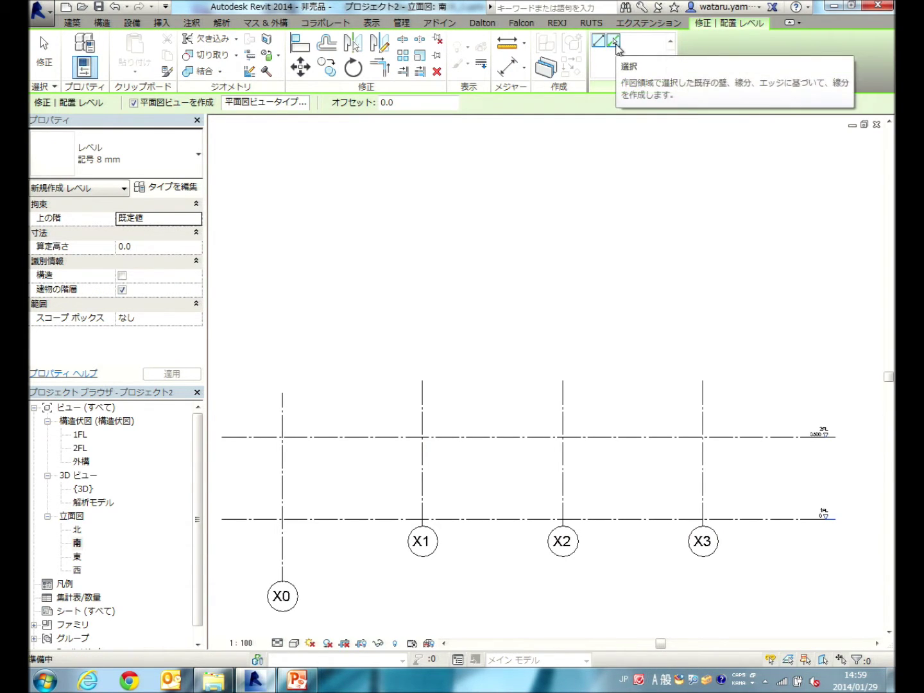
Set the Level tool to Pick Lines with a 3500 offset
left_click(615, 43)
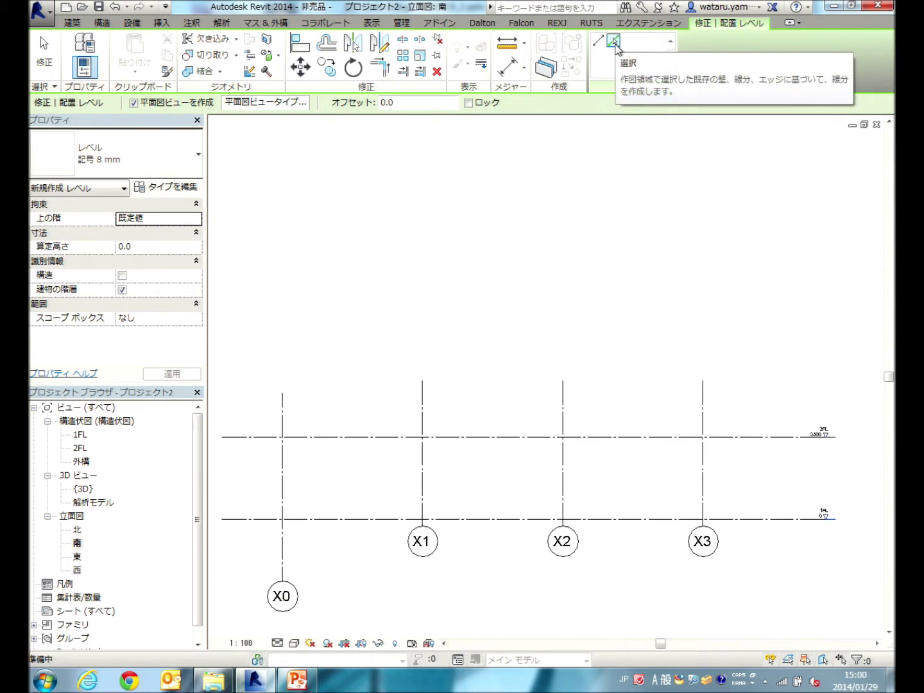
left_click(412, 104)
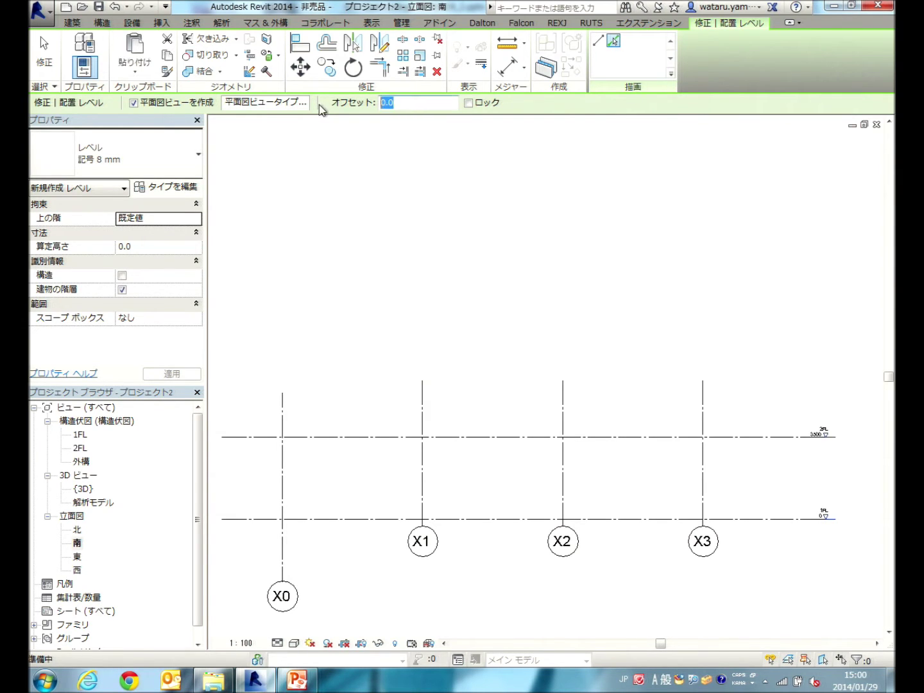
type("3500")
Limit the plan view types for new levels to Structural Plan (構造伏図) only
left_click(266, 103)
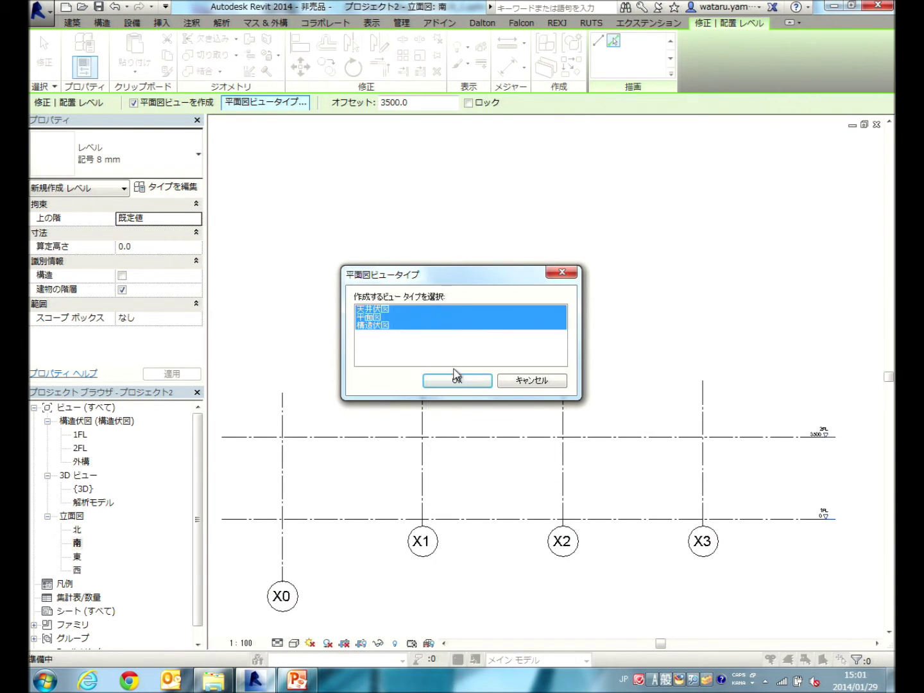
left_click(386, 326)
left_click(388, 326)
left_click(388, 317)
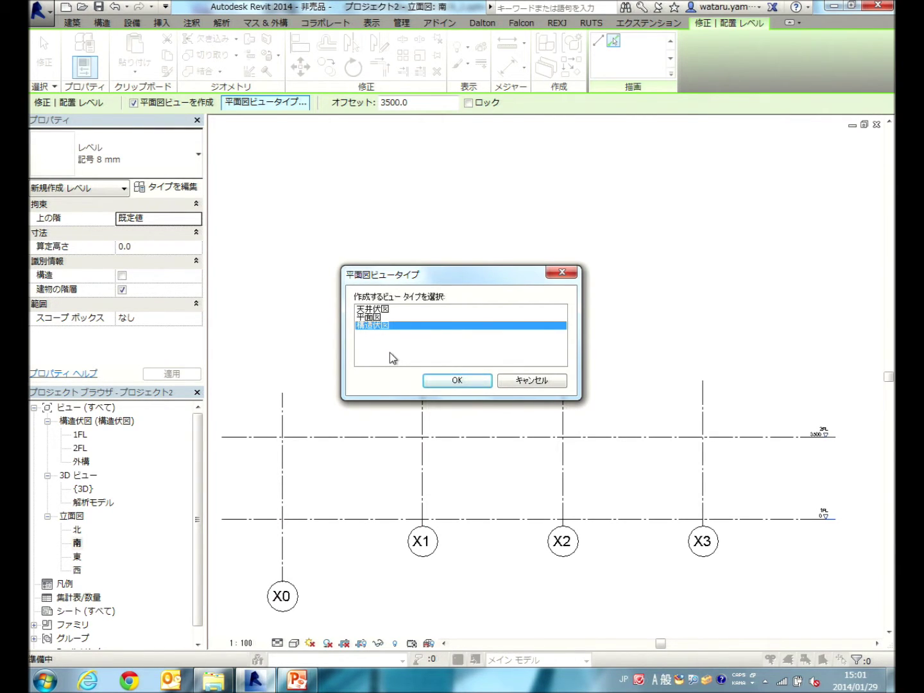
left_click(454, 382)
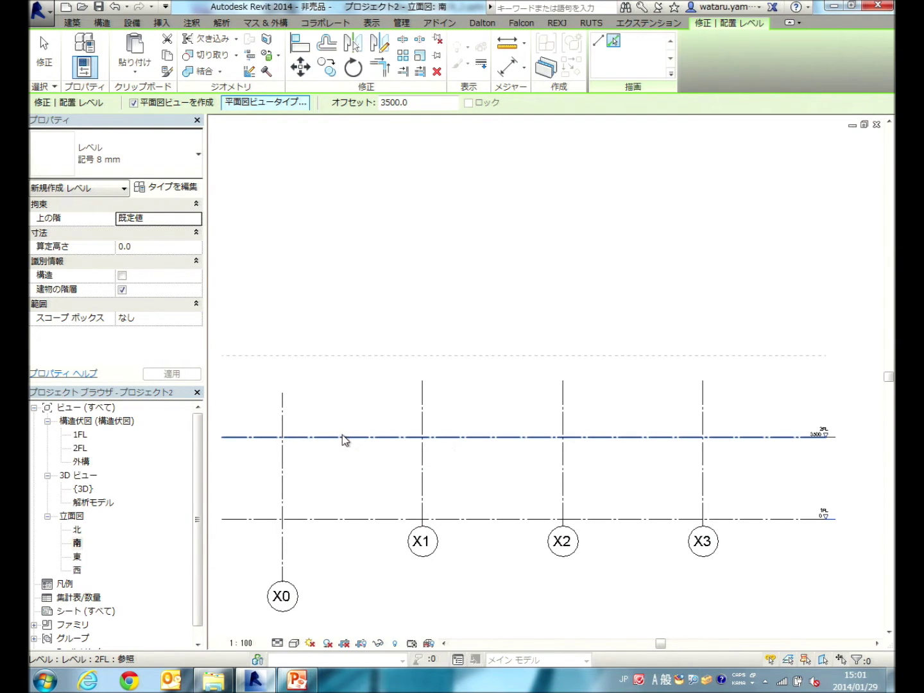
Place levels 3 and 4 at 7000 and 10500, then level 5 at 12500 with a 2000 offset
left_click(341, 437)
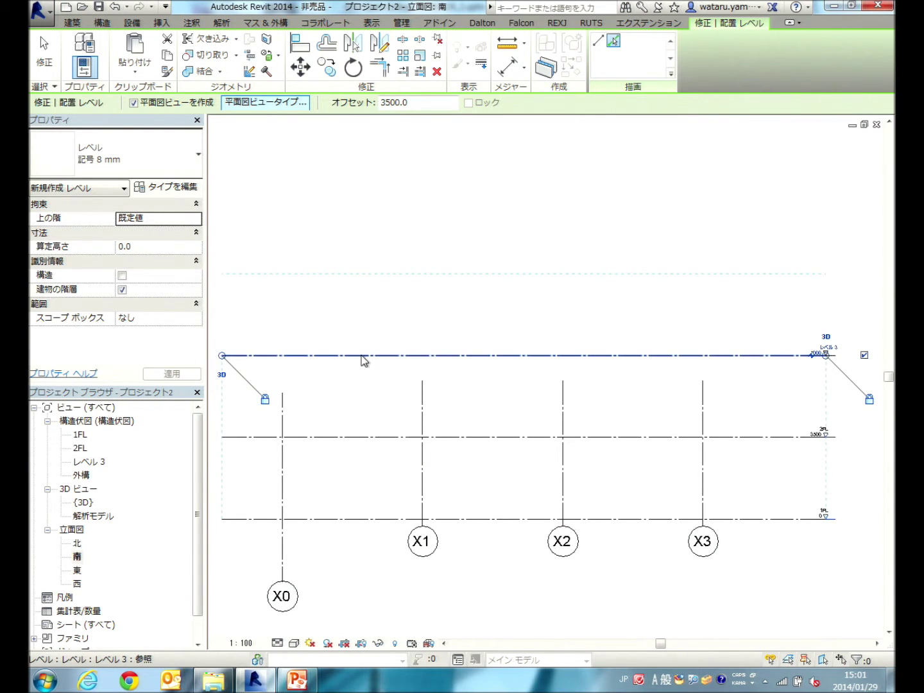
left_click(361, 357)
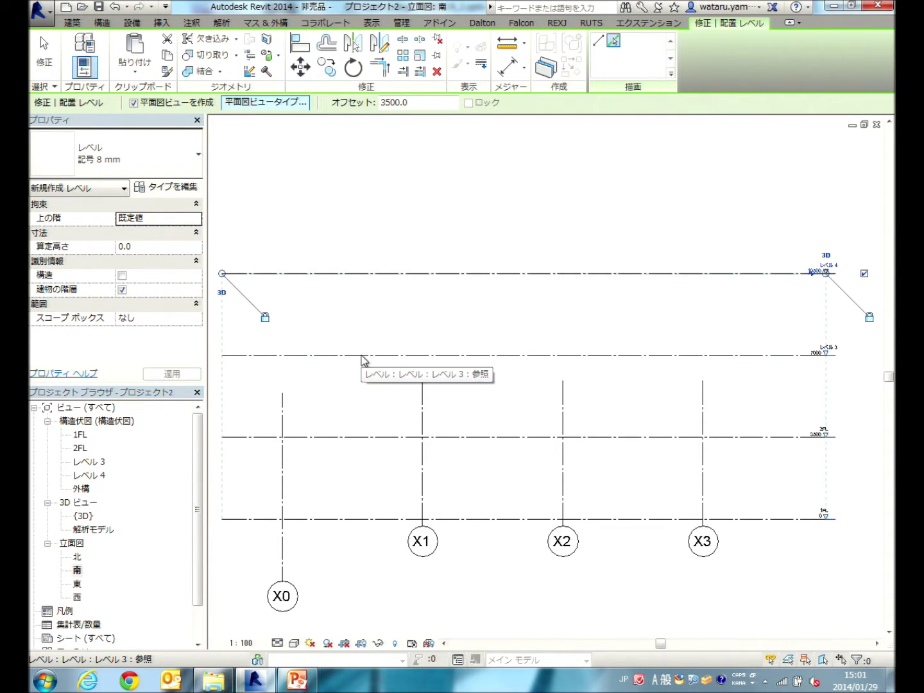
left_click_drag(427, 102, 326, 106)
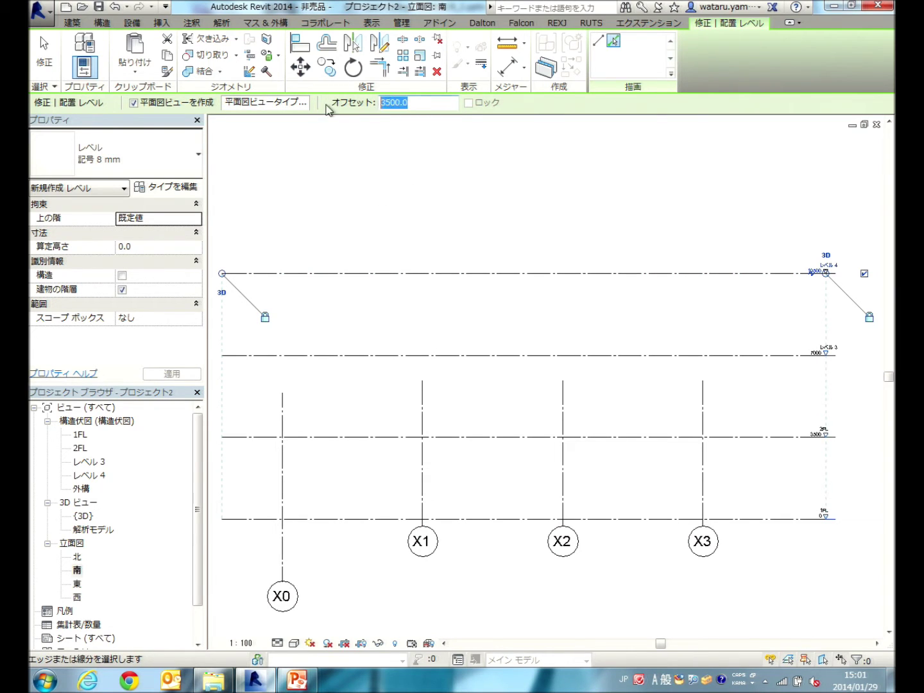
type("2000")
key("Return")
left_click(390, 275)
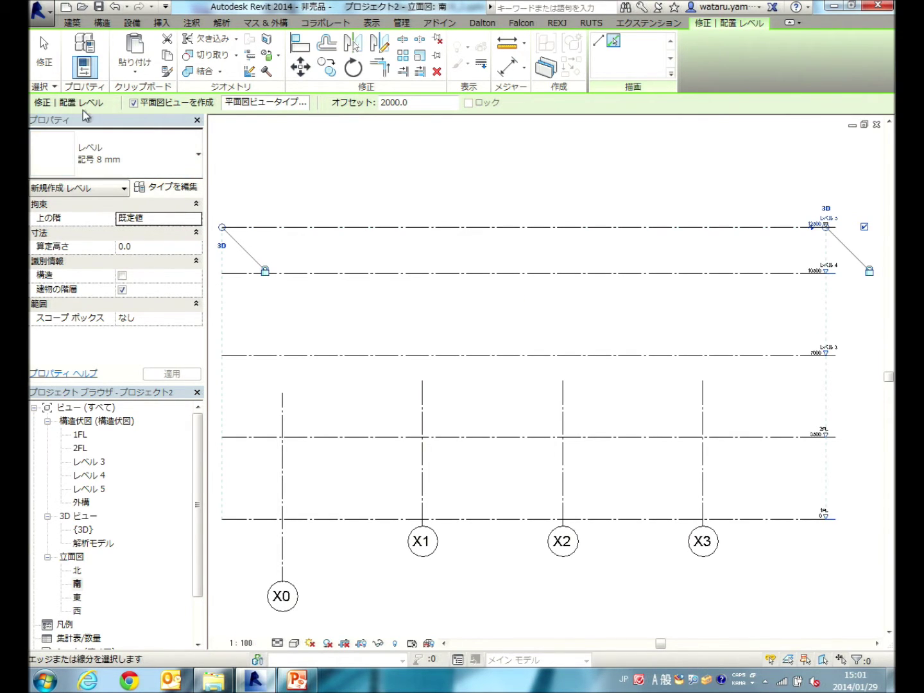
left_click(37, 53)
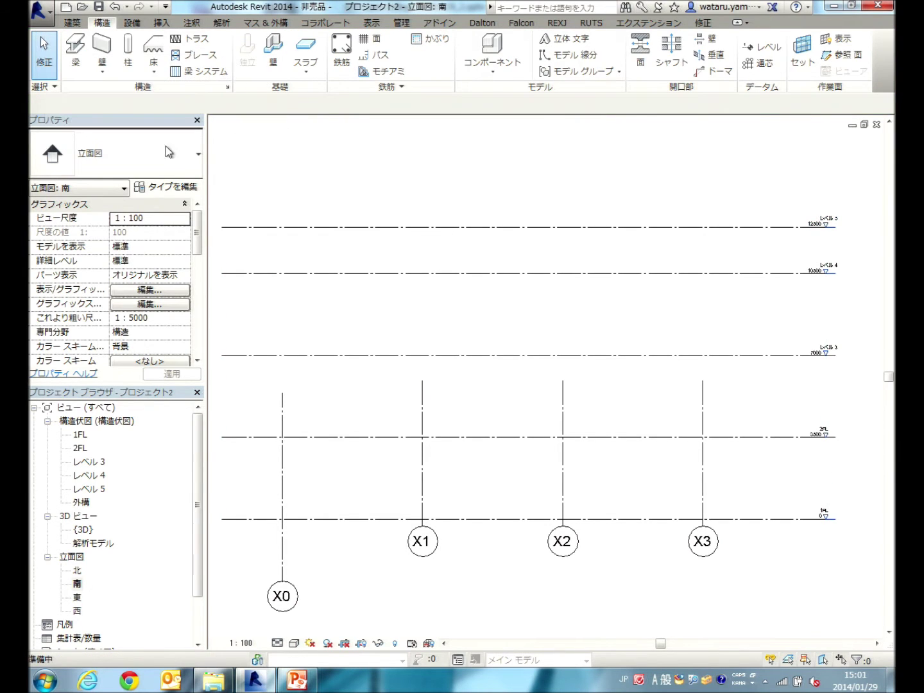
left_click(341, 227)
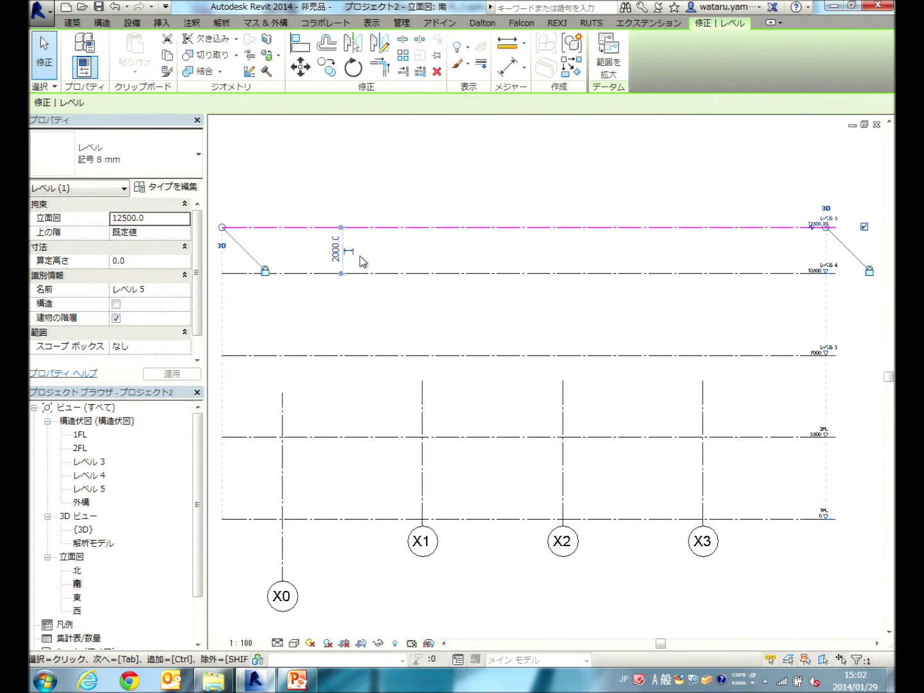
left_click(337, 251)
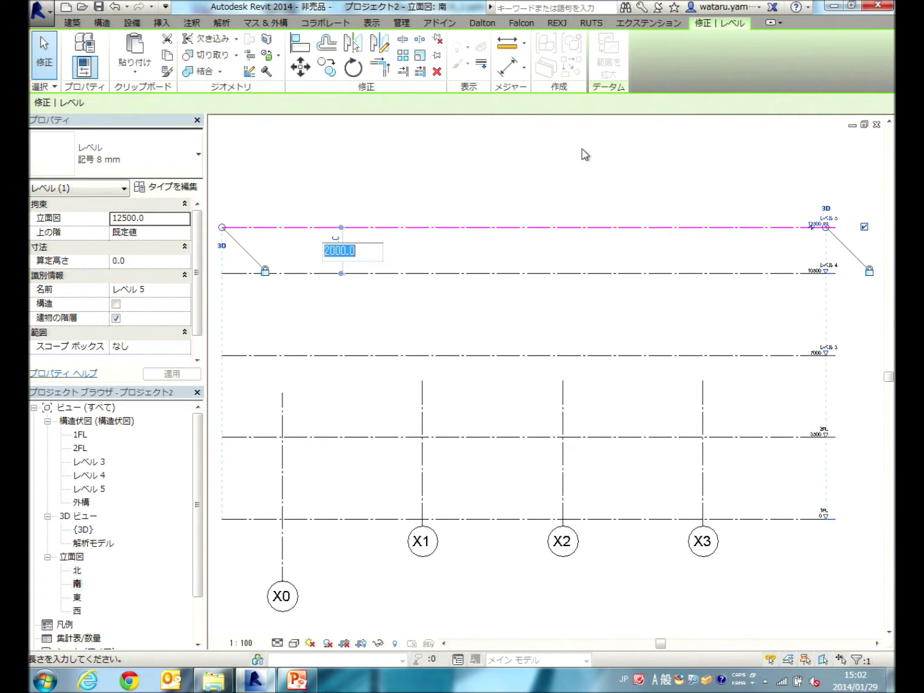
key("Escape")
scroll(750, 326, "right", 3)
scroll(706, 398, "up", 3)
middle_click_drag(742, 377, 749, 483)
scroll(745, 481, "up", 1)
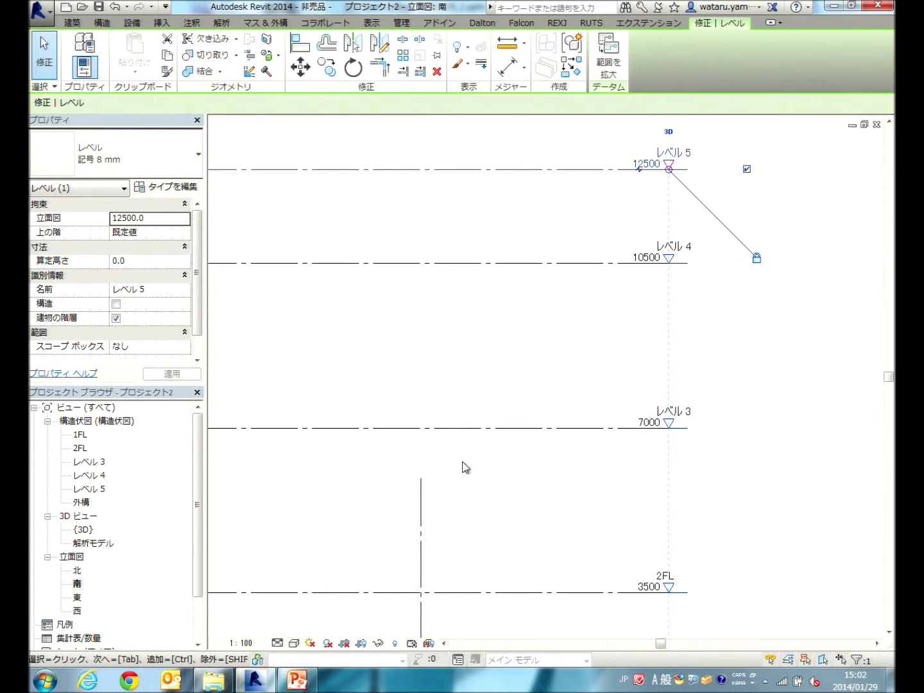
Rename level レベル 3 at 7000 to 3FL, renaming its structural plan view as well
left_click(541, 429)
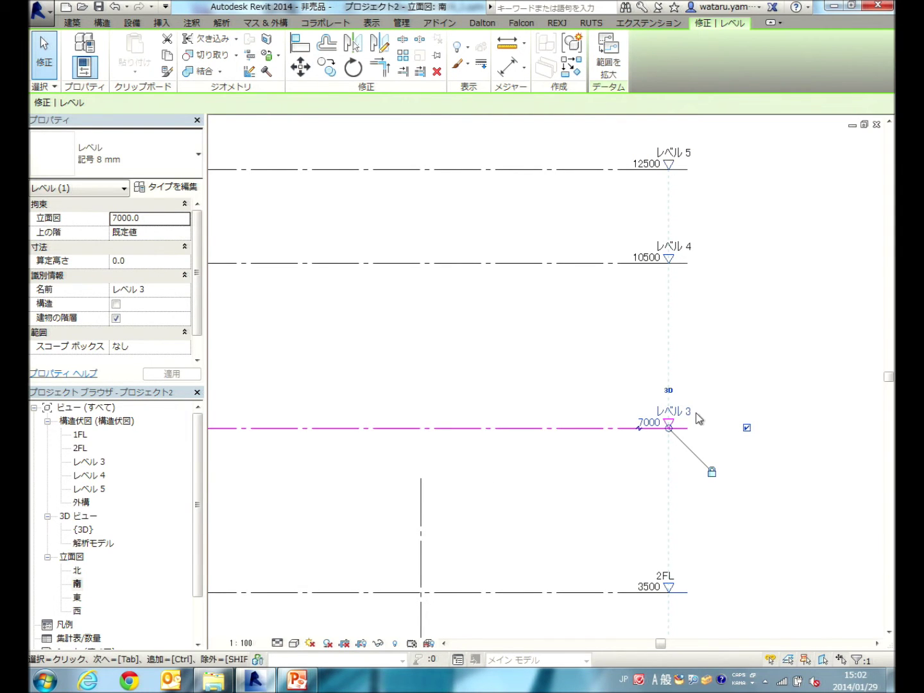
left_click(572, 478)
left_click(574, 428)
left_click(590, 496)
left_click(597, 429)
left_click(675, 412)
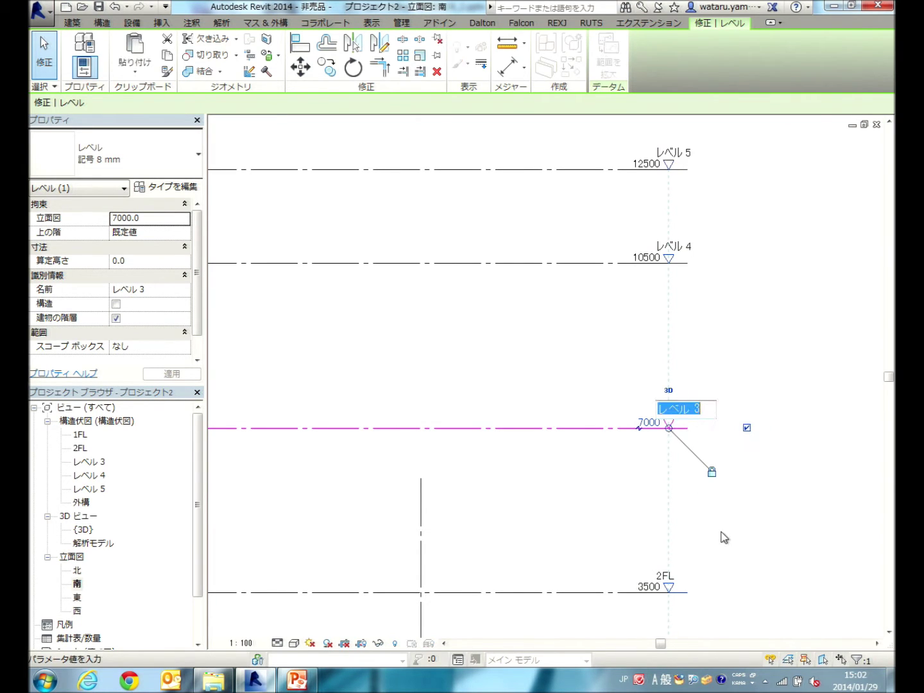
type("3")
type("FL")
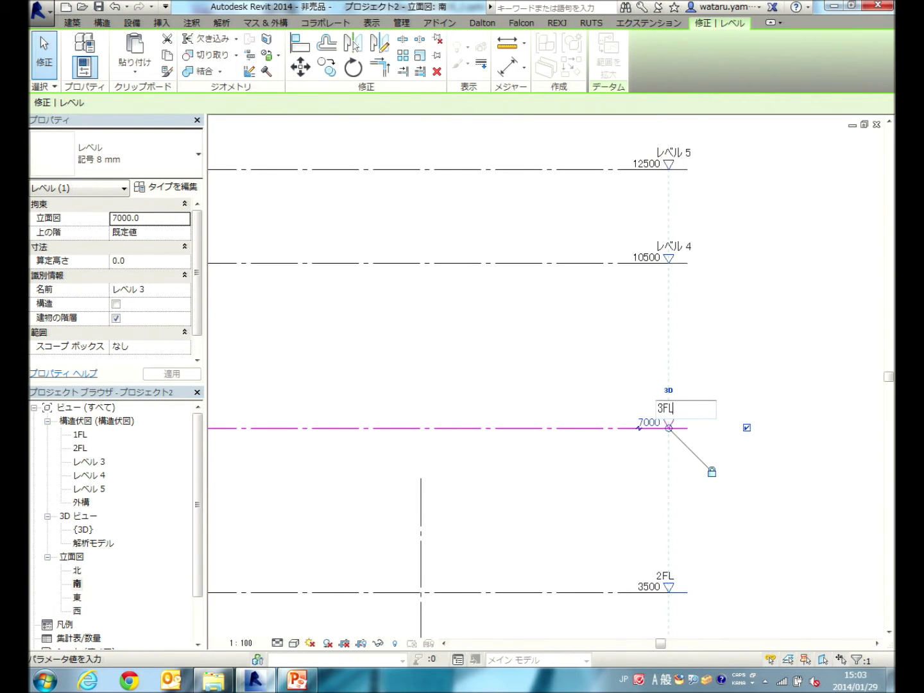
key("Return")
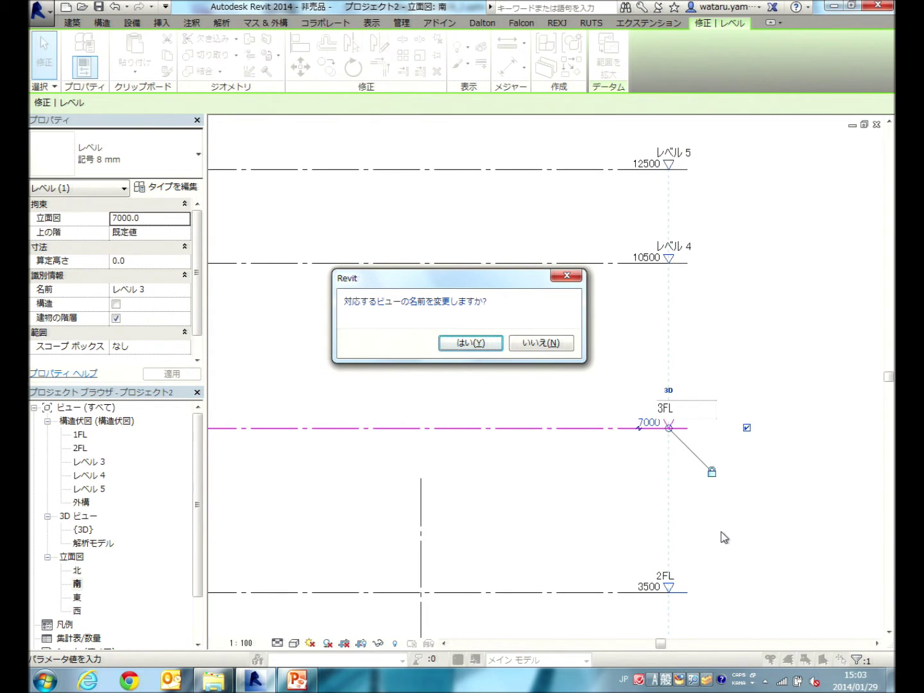
left_click(460, 347)
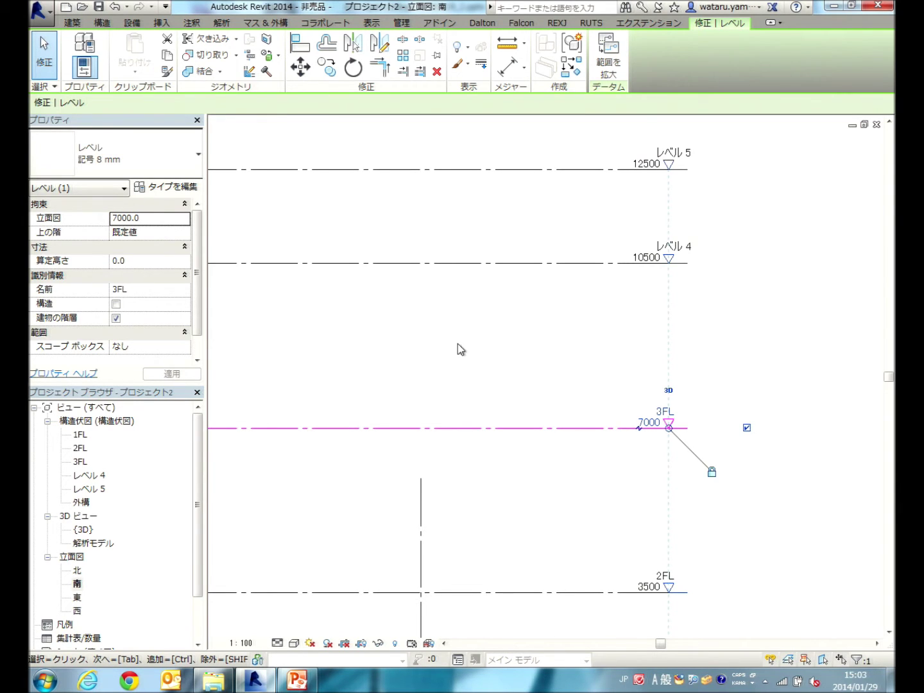
left_click(97, 476)
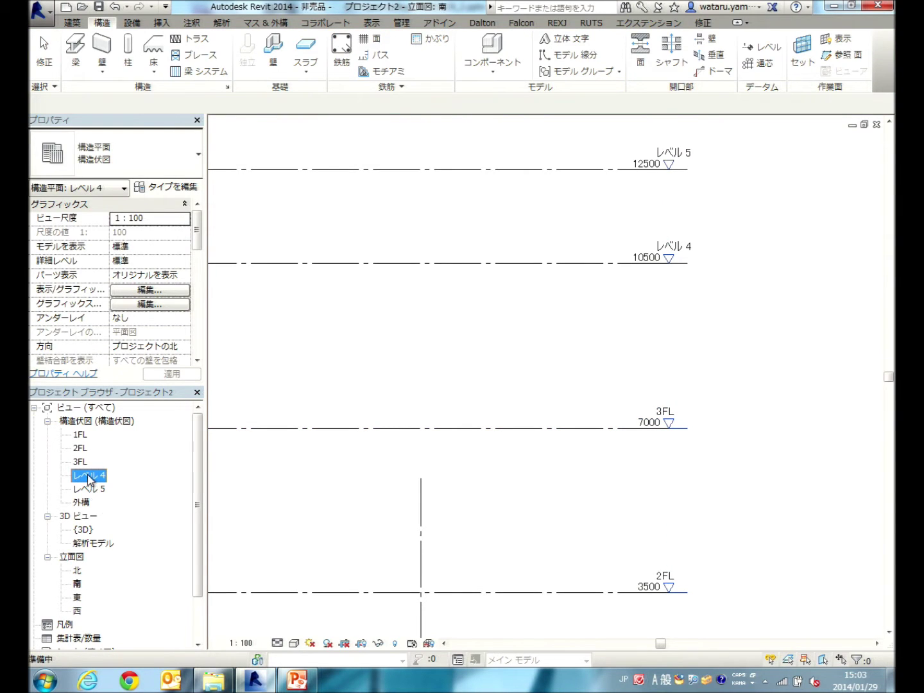
Rename the レベル 4 plan view and its level to 4FL
right_click(89, 480)
left_click(154, 391)
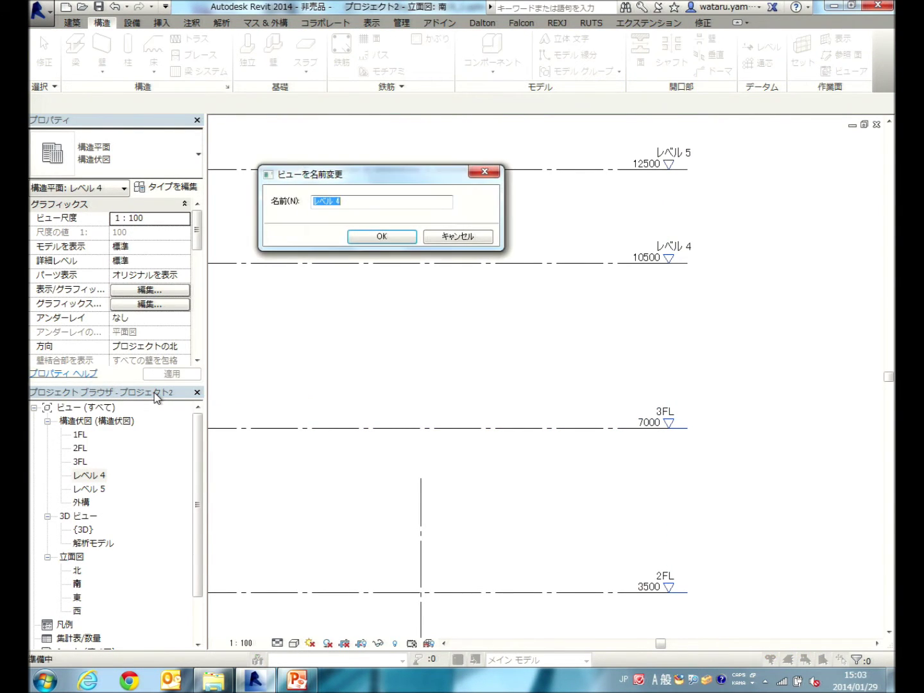
type("4FL")
key("Return")
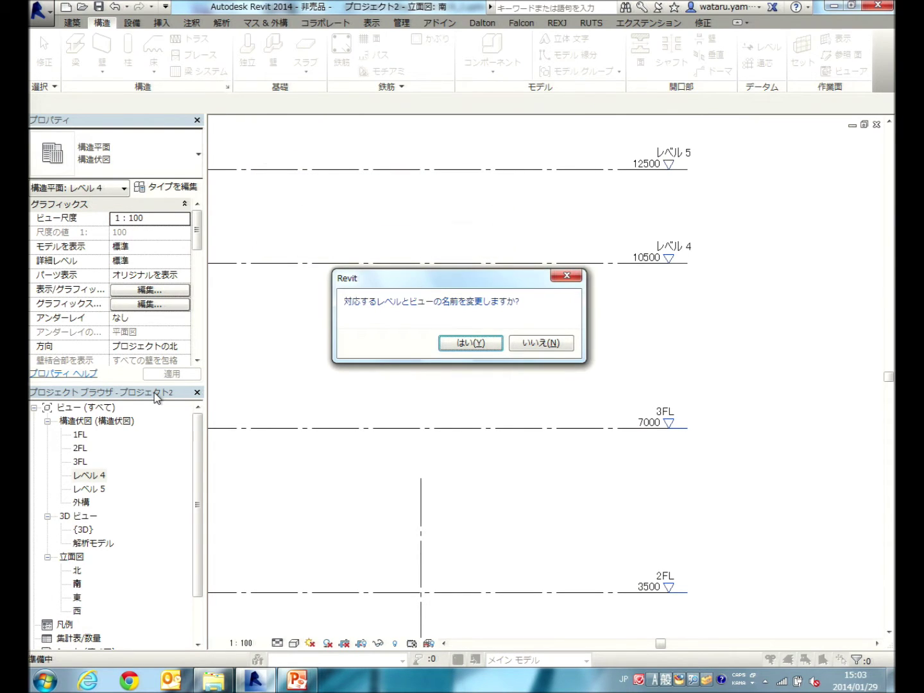
left_click(471, 344)
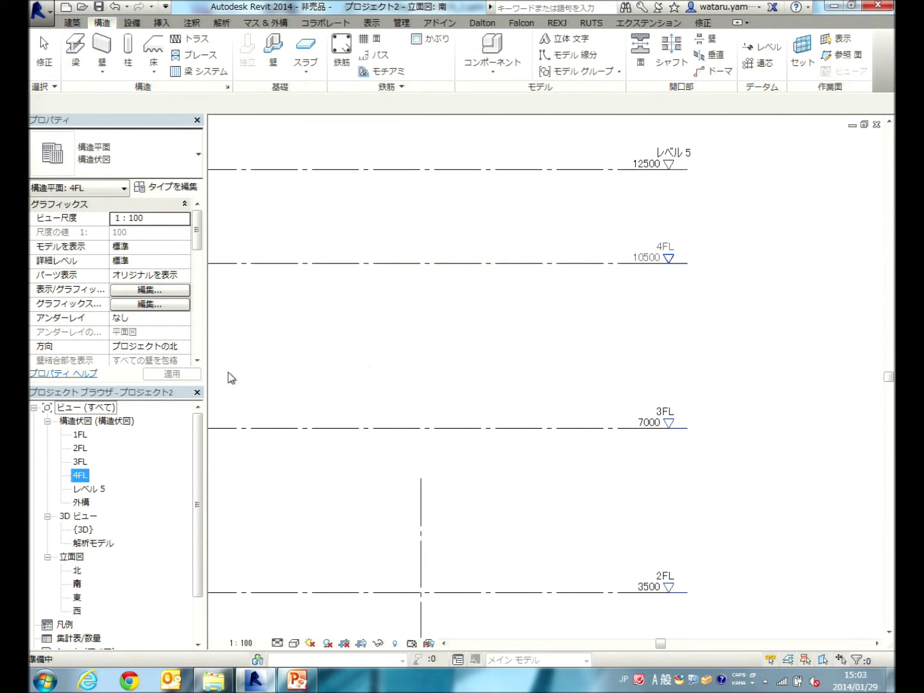
Rename the レベル 5 plan view and its level to RL
left_click(90, 490)
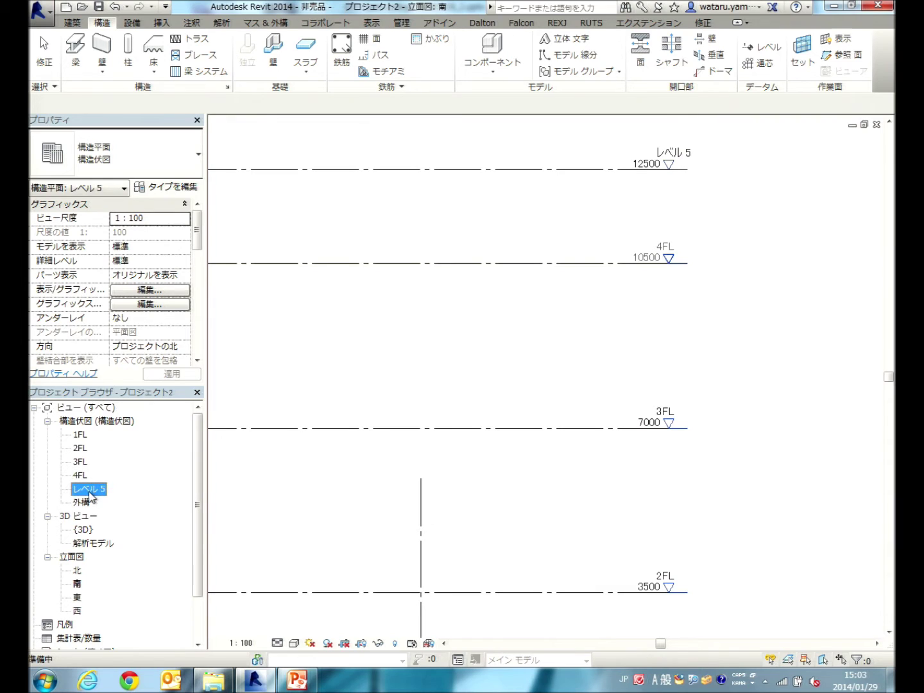
right_click(90, 493)
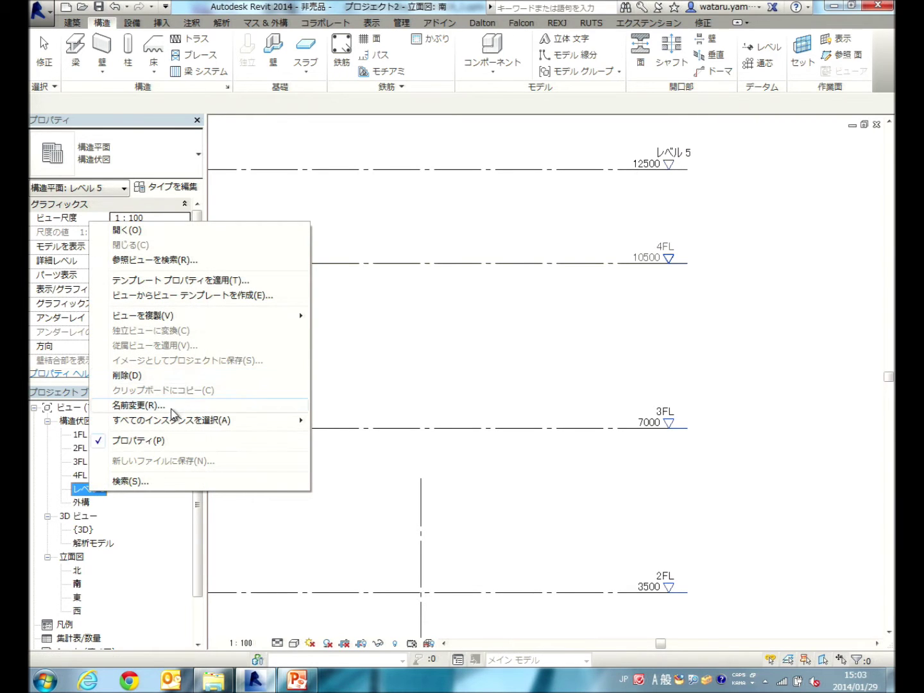
left_click(139, 405)
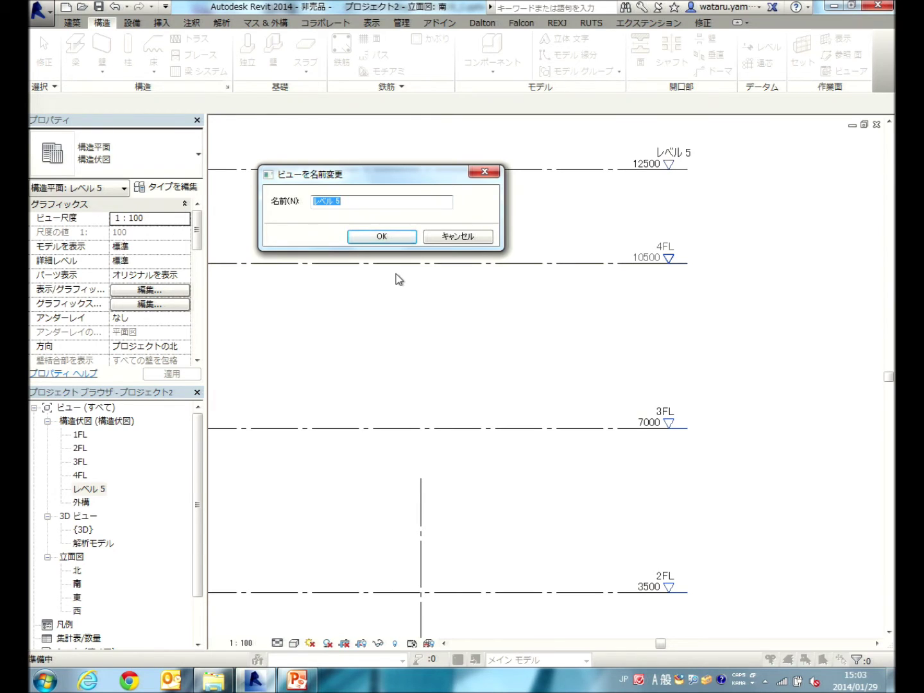
type("RL")
left_click(381, 237)
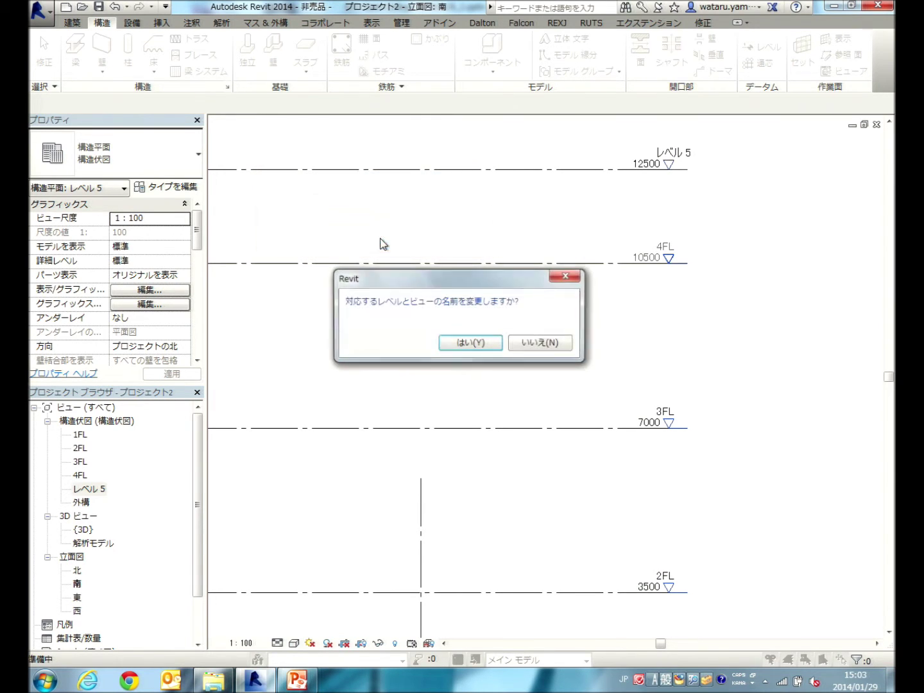
left_click(461, 343)
Zoom and pan the South elevation to bring the lower levels down to 1FL into view
scroll(549, 351, "down", 1)
mouse_move(549, 351)
middle_mouse_down()
mouse_move(698, 350)
mouse_move(716, 274)
middle_mouse_up()
scroll(695, 319, "down", 1)
scroll(760, 340, "up", 3)
mouse_move(760, 340)
middle_mouse_down()
mouse_move(738, 294)
mouse_move(719, 289)
middle_mouse_up()
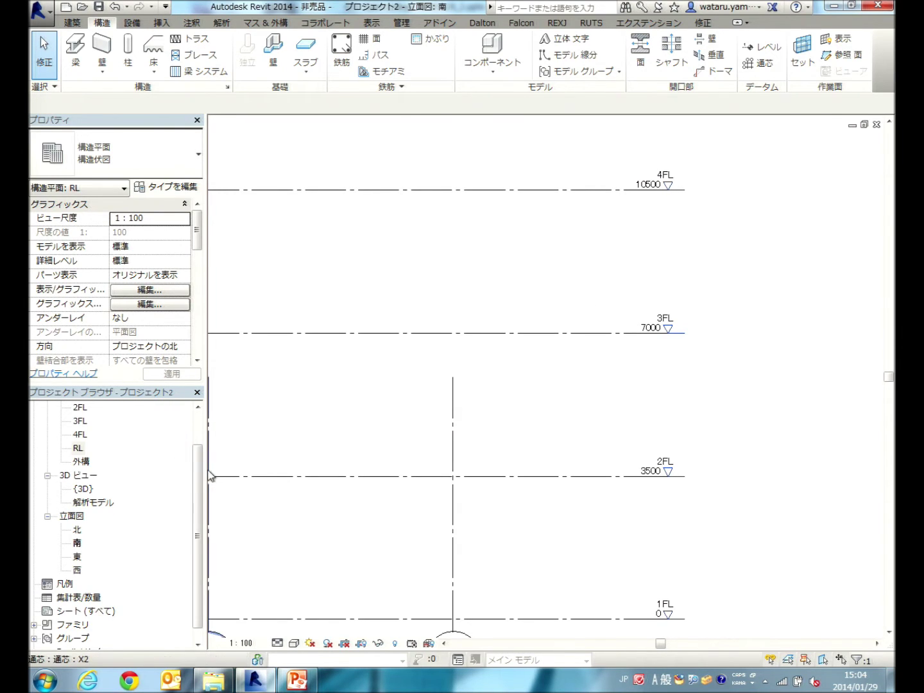
Frame all levels and grids X0–X3 in the South elevation and select grid X1
scroll(199, 475, "up", 1)
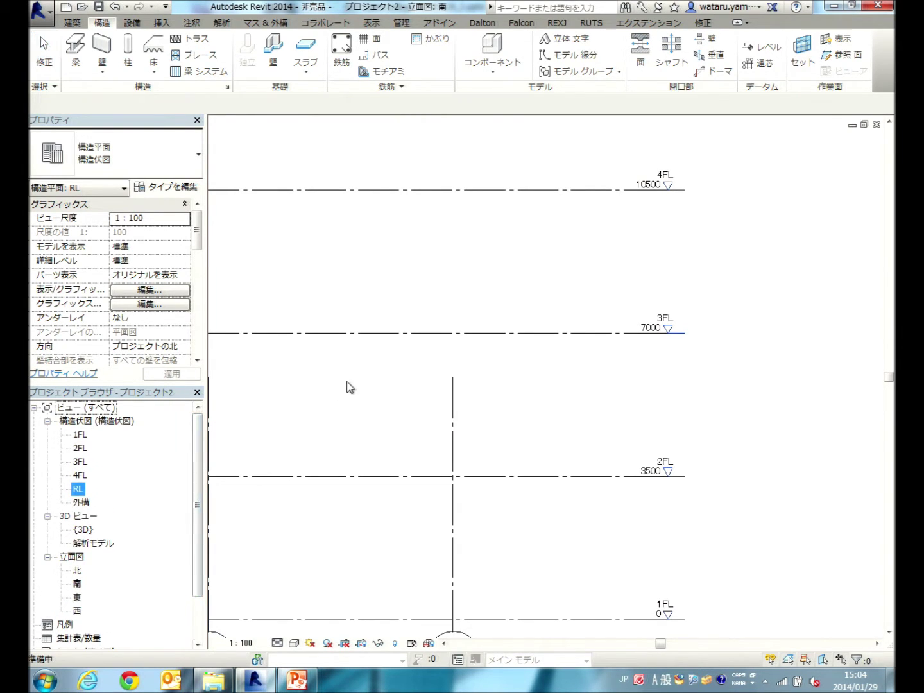
scroll(430, 377, "down", 2)
mouse_move(614, 385)
middle_mouse_down()
mouse_move(754, 406)
mouse_move(787, 358)
middle_mouse_up()
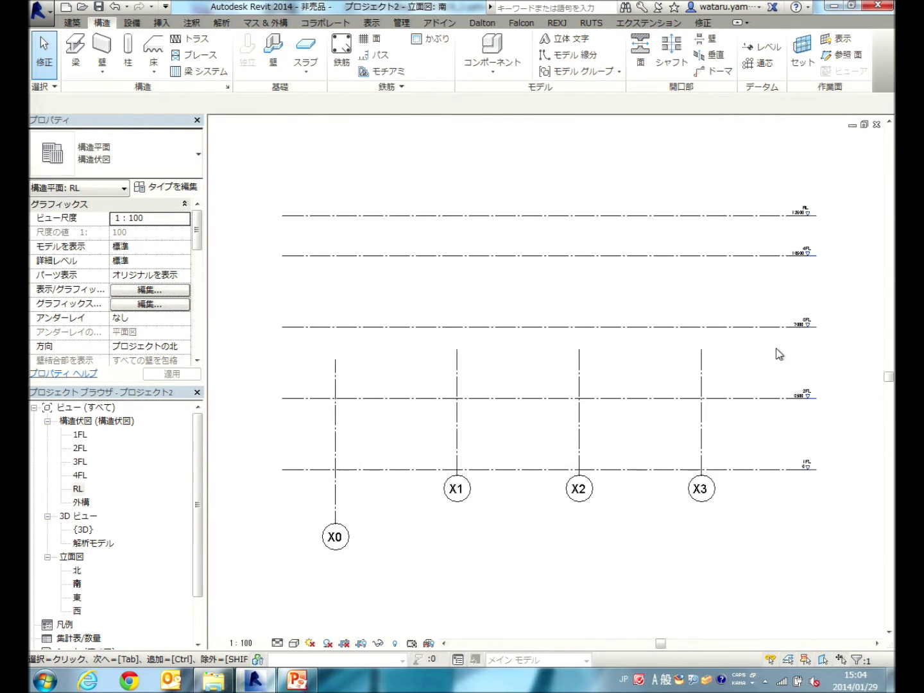
left_click(457, 369)
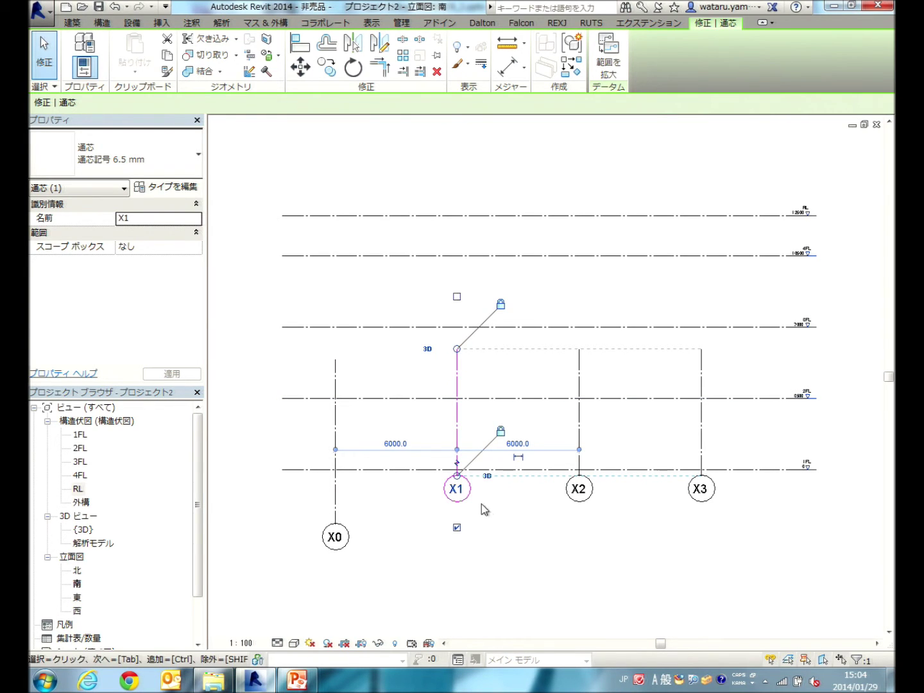
Drag grid X1's grips to drop the X0–X3 heads below 1FL and extend their tops above RL
left_click_drag(457, 476, 457, 524)
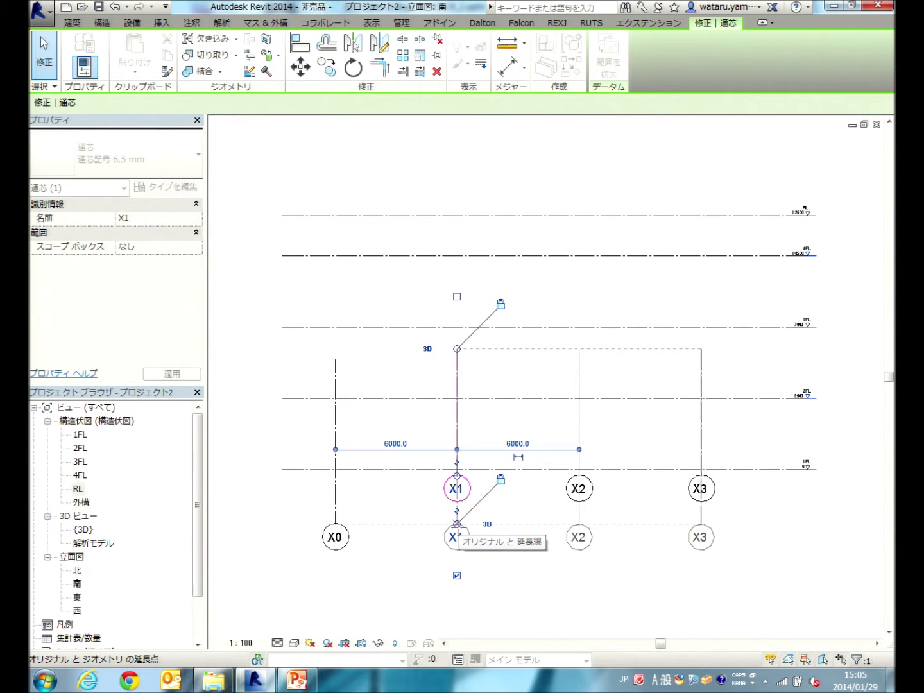
left_click_drag(457, 524, 457, 524)
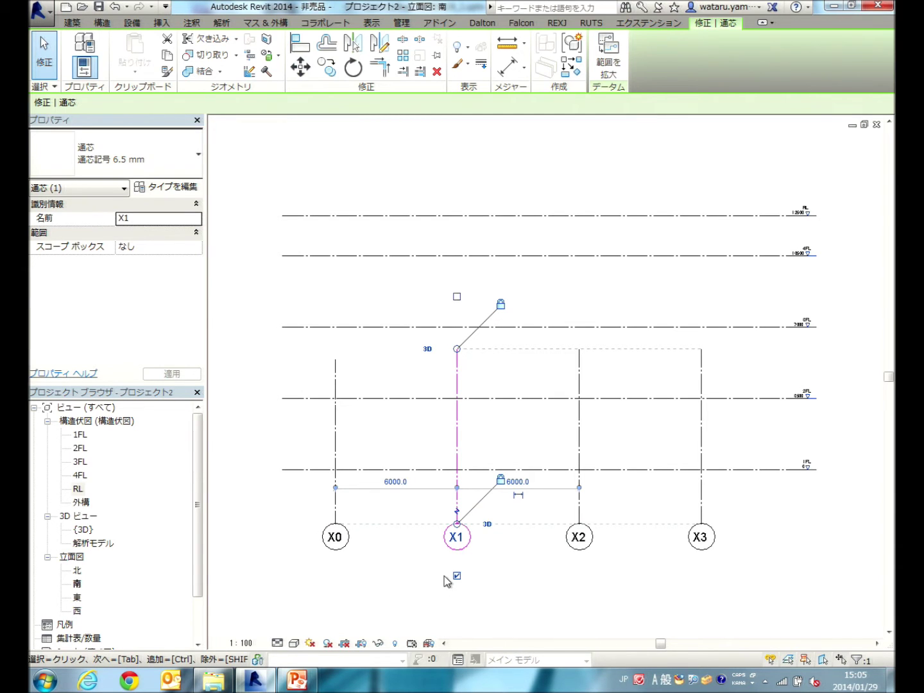
mouse_move(457, 524)
left_mouse_down()
mouse_move(457, 534)
mouse_move(467, 533)
left_mouse_up()
mouse_move(458, 349)
left_mouse_down()
mouse_move(457, 364)
mouse_move(470, 161)
left_mouse_up()
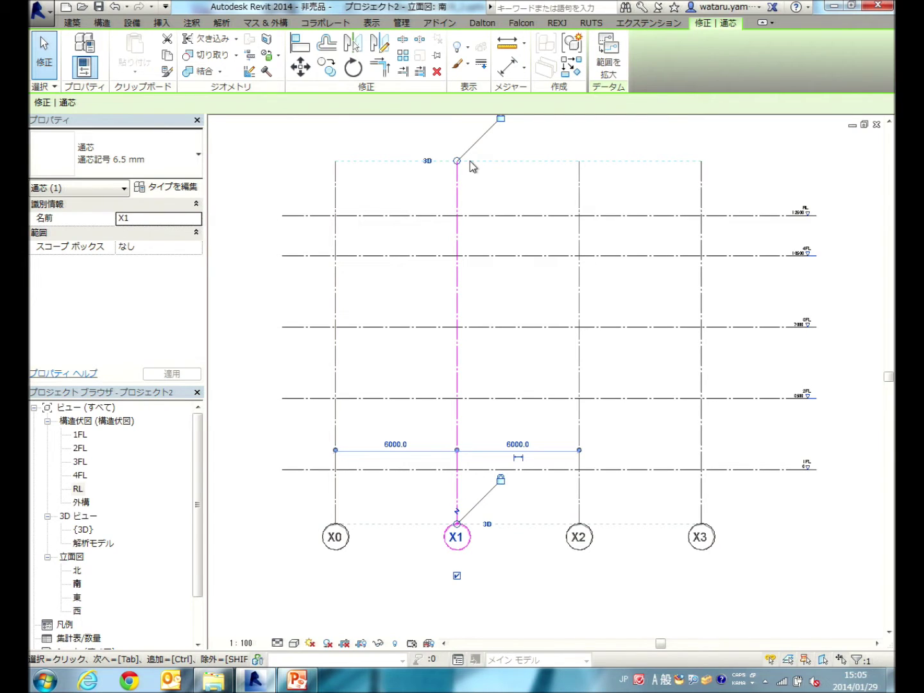
left_click(394, 549)
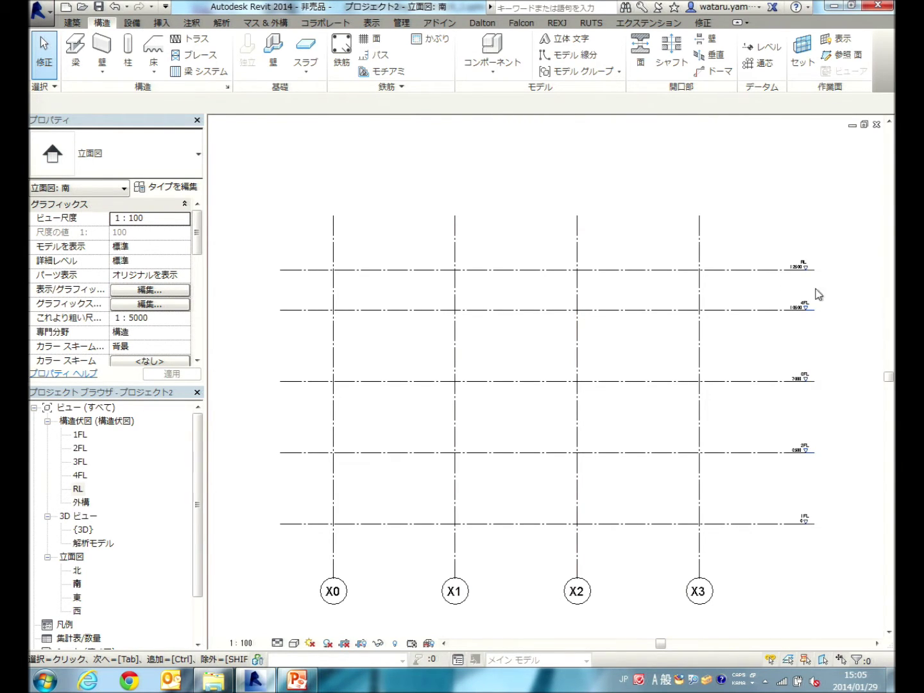
Recentre the South elevation and open the RL structural plan
scroll(821, 268, "up", 4)
scroll(738, 265, "up", 2)
scroll(748, 260, "down", 2)
scroll(748, 260, "down", 3)
scroll(775, 276, "down", 1)
middle_click_drag(829, 303, 823, 290)
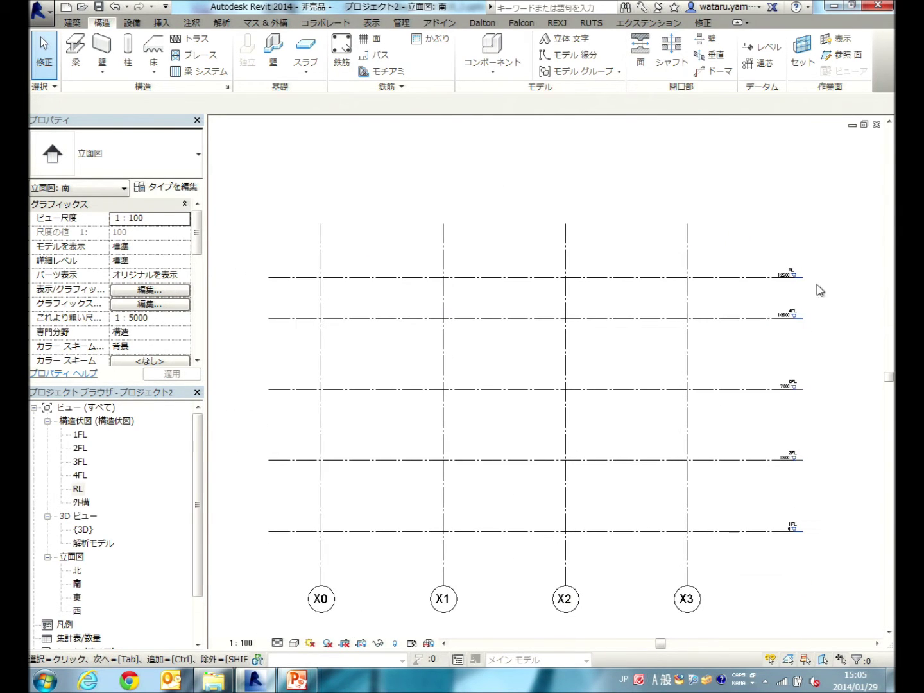
double_click(798, 281)
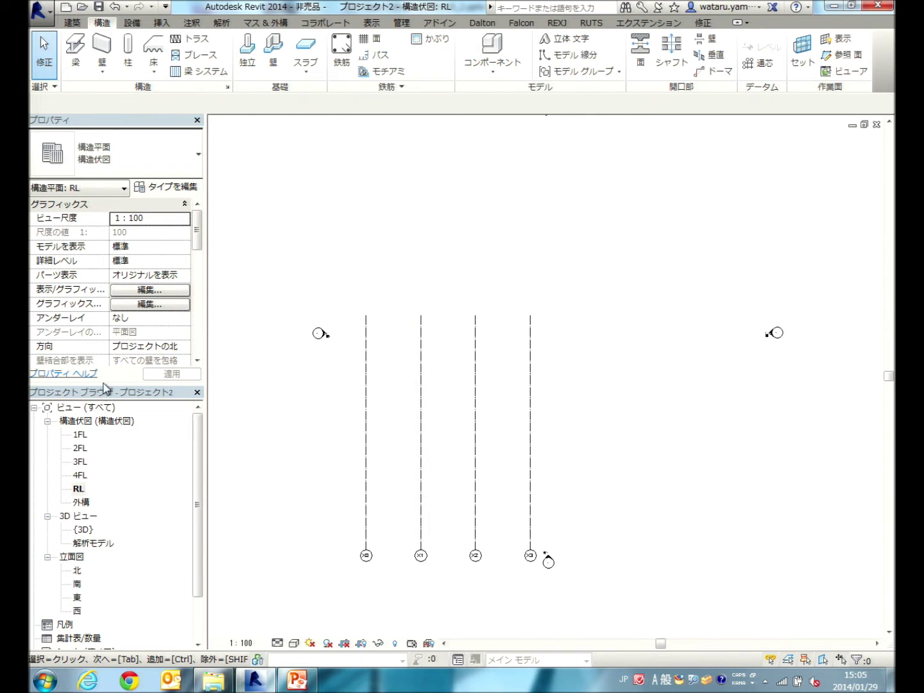
Compare the 1FL plan against RL, then open the East elevation
double_click(80, 436)
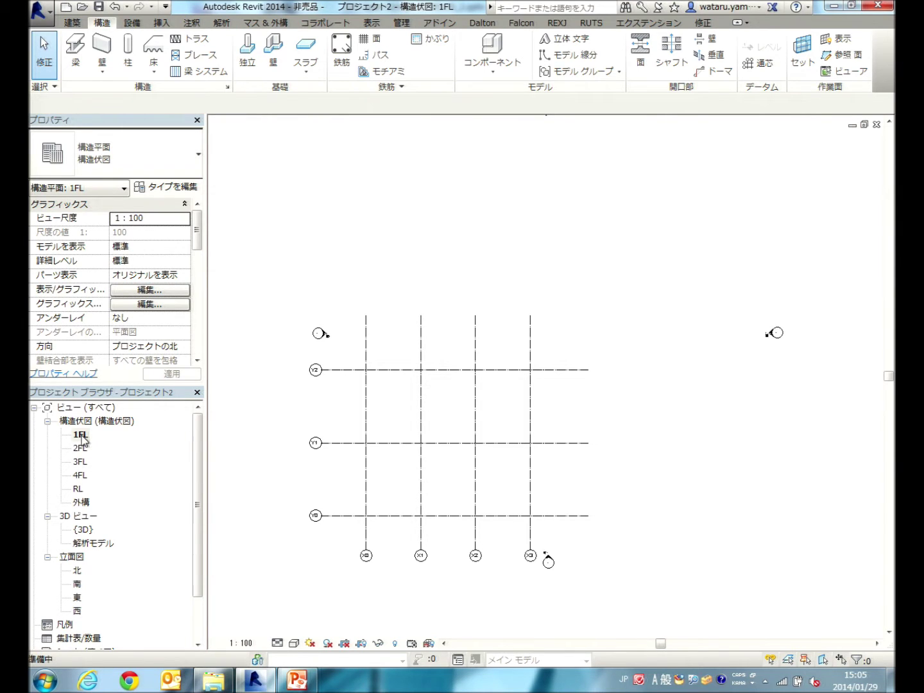
double_click(78, 490)
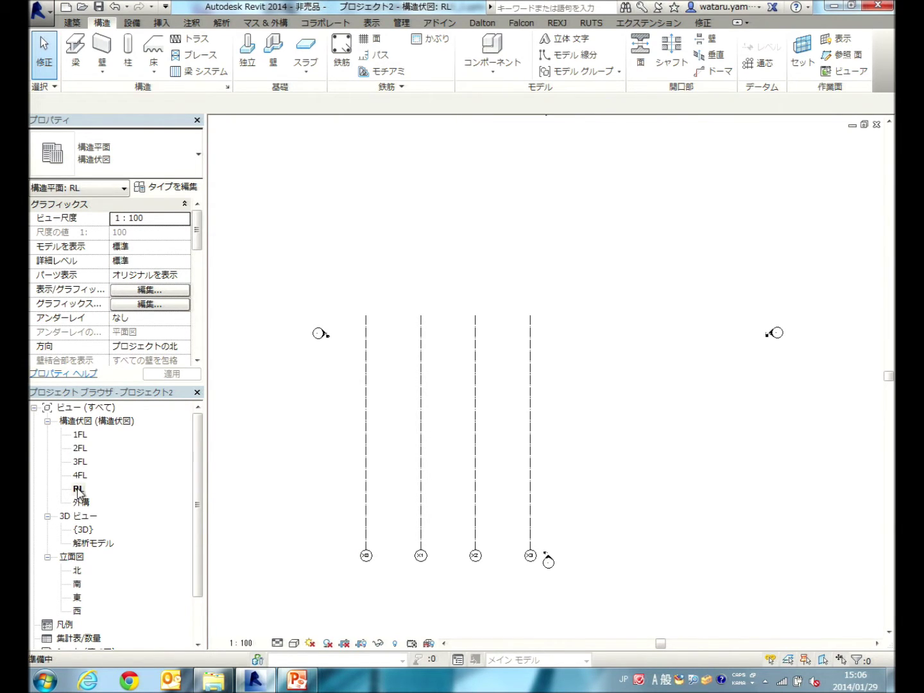
left_click(77, 598)
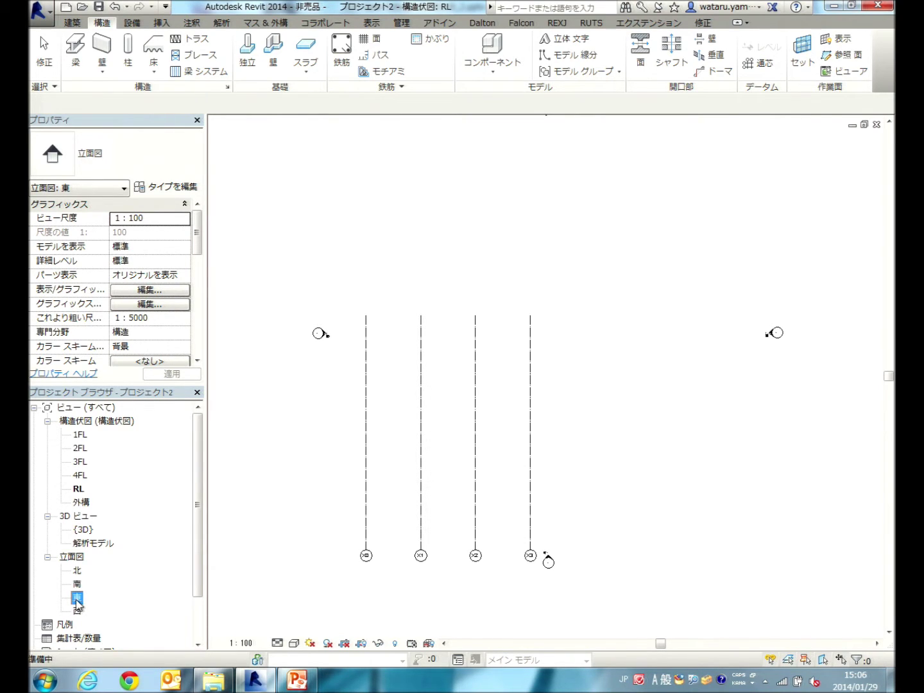
double_click(76, 599)
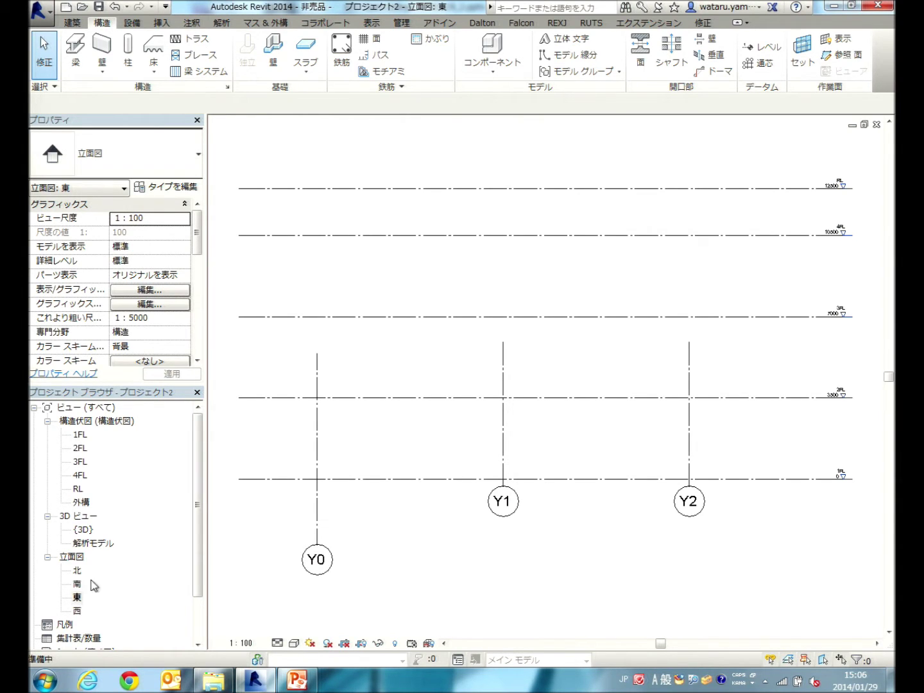
Lower the Y0–Y2 grid heads below 1FL using grid Y1's bottom grip, then view the 3FL plan
left_click(503, 443)
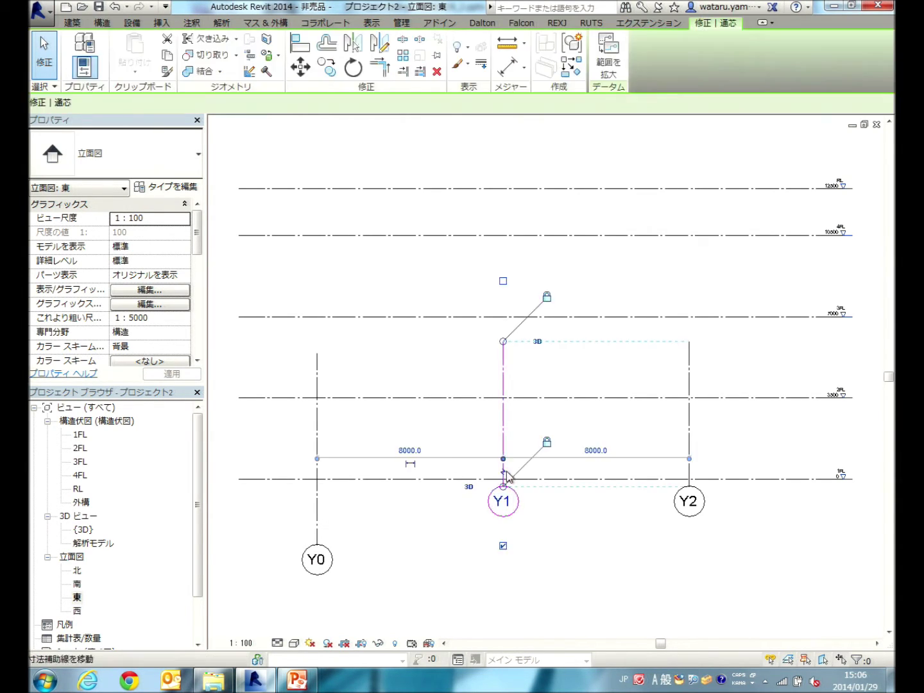
mouse_move(503, 487)
left_mouse_down()
mouse_move(503, 553)
mouse_move(503, 545)
left_mouse_up()
left_click_drag(505, 342, 504, 353)
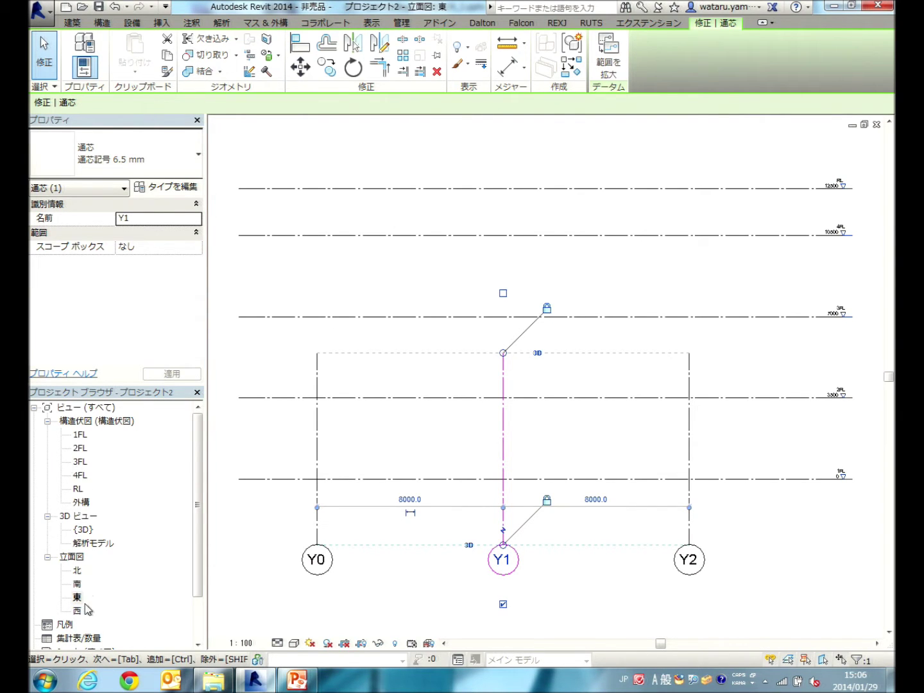
double_click(82, 462)
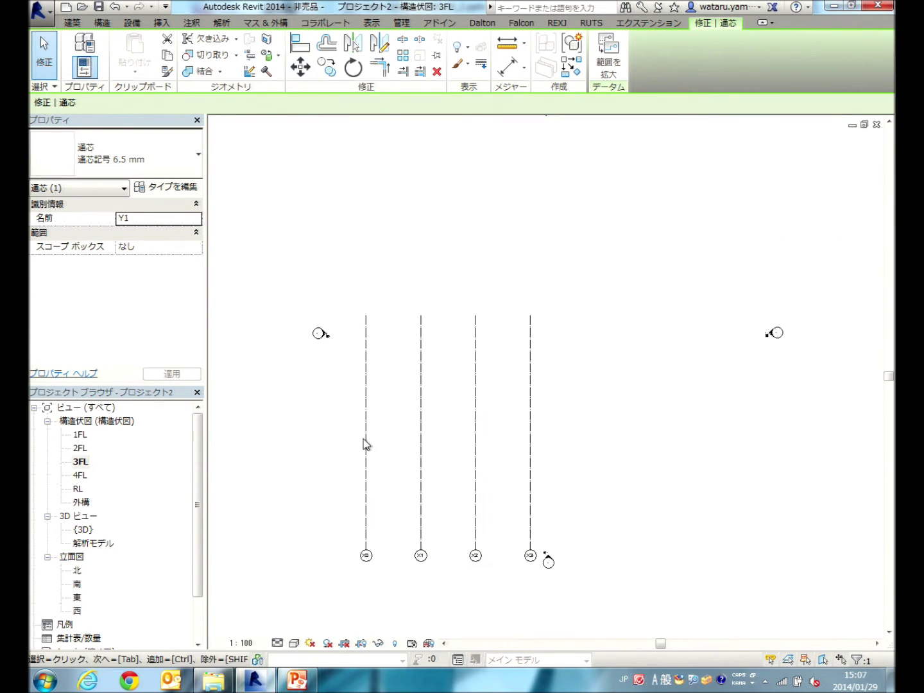
Extend the Y0–Y2 grid tops above RL in the East elevation and check them in the RL plan
double_click(77, 597)
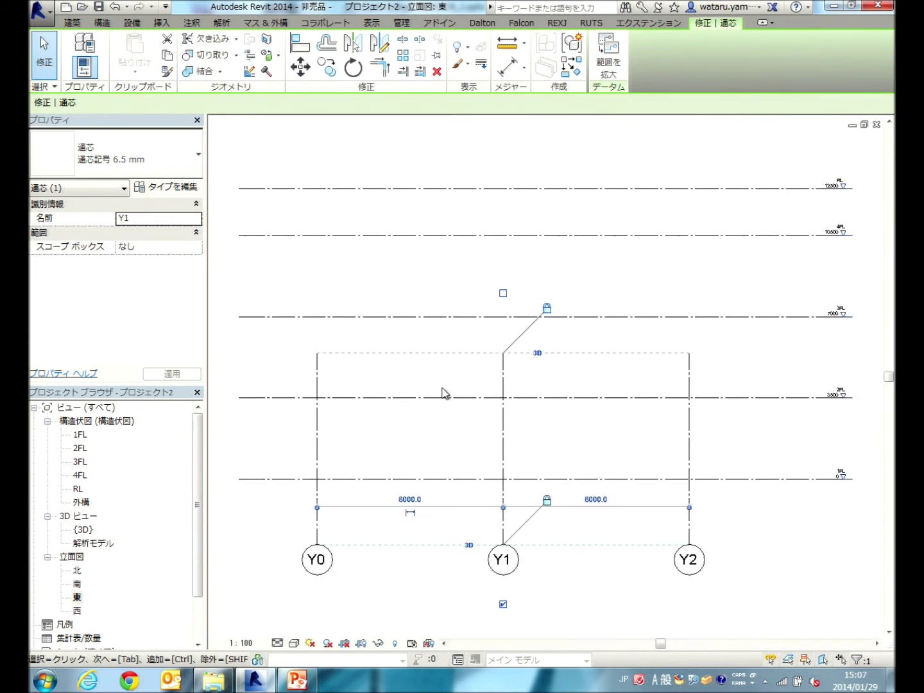
left_click_drag(503, 353, 503, 148)
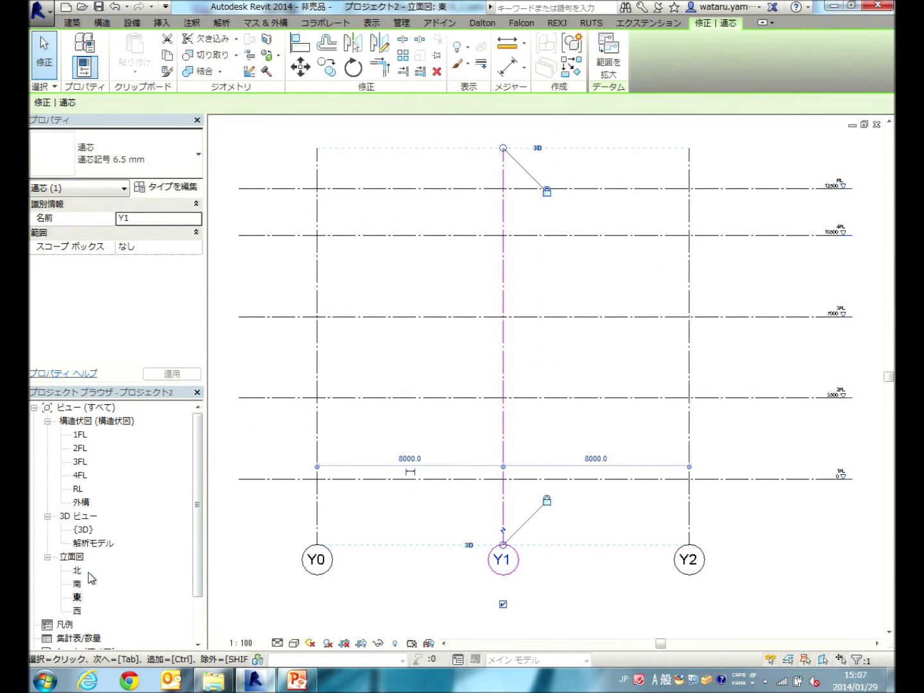
double_click(79, 490)
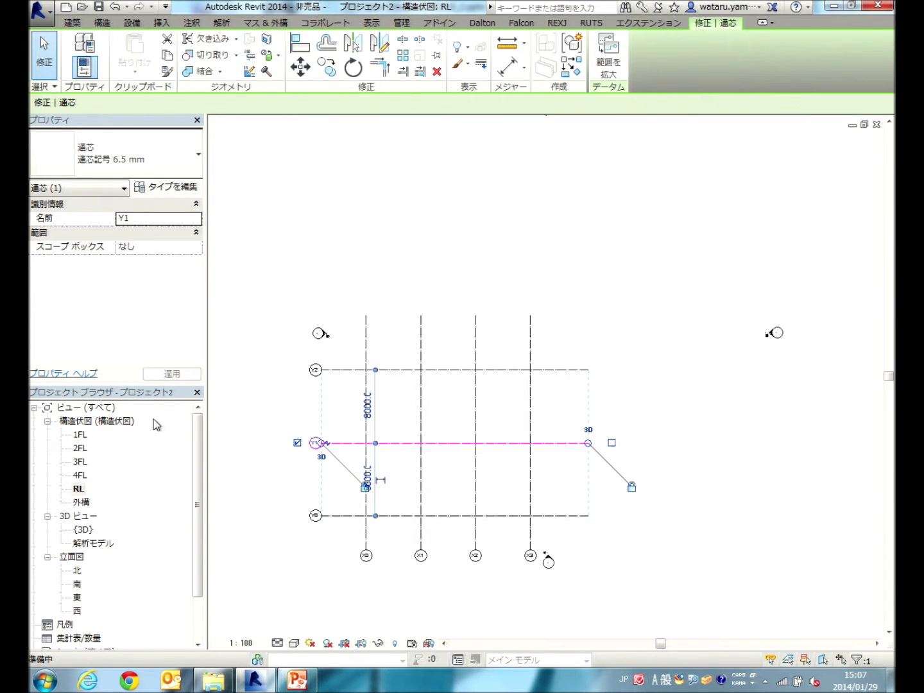
left_click(540, 226)
middle_click_drag(454, 389, 576, 298)
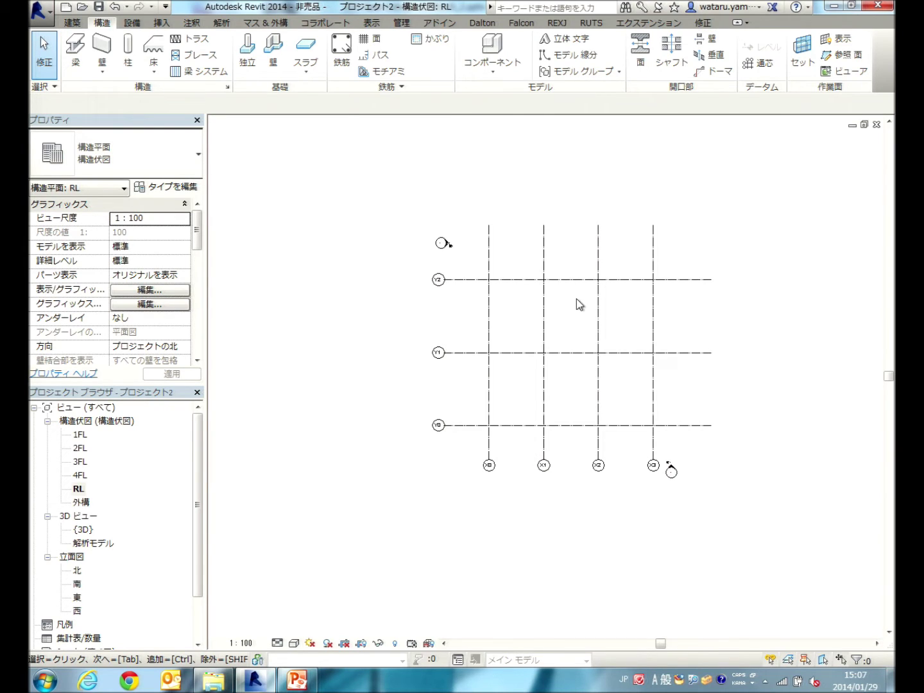
Open the 1FL structural plan and centre and zoom onto the X0–X3 / Y0–Y2 grid
double_click(78, 585)
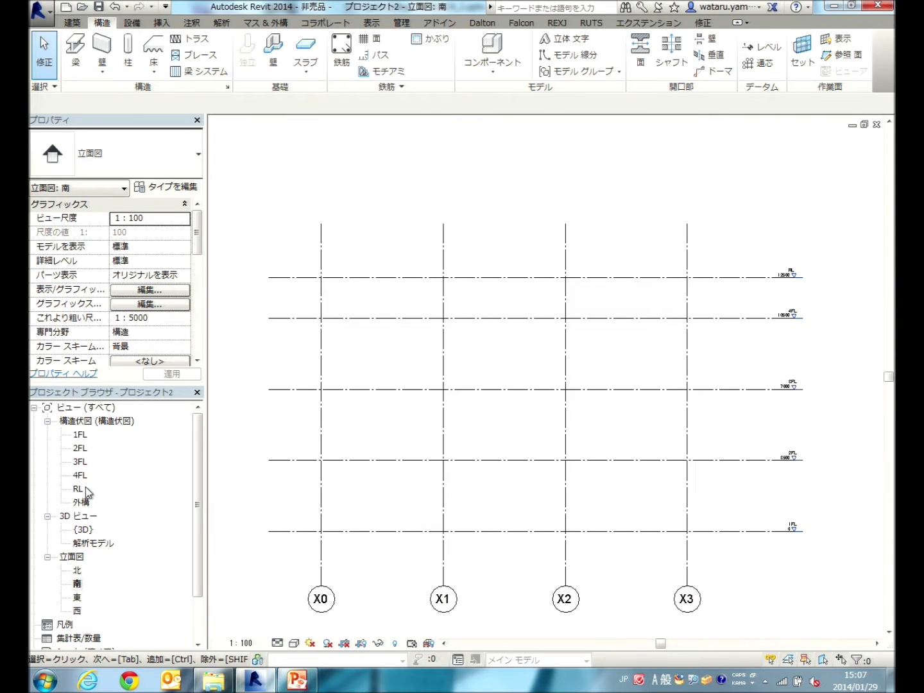
double_click(80, 435)
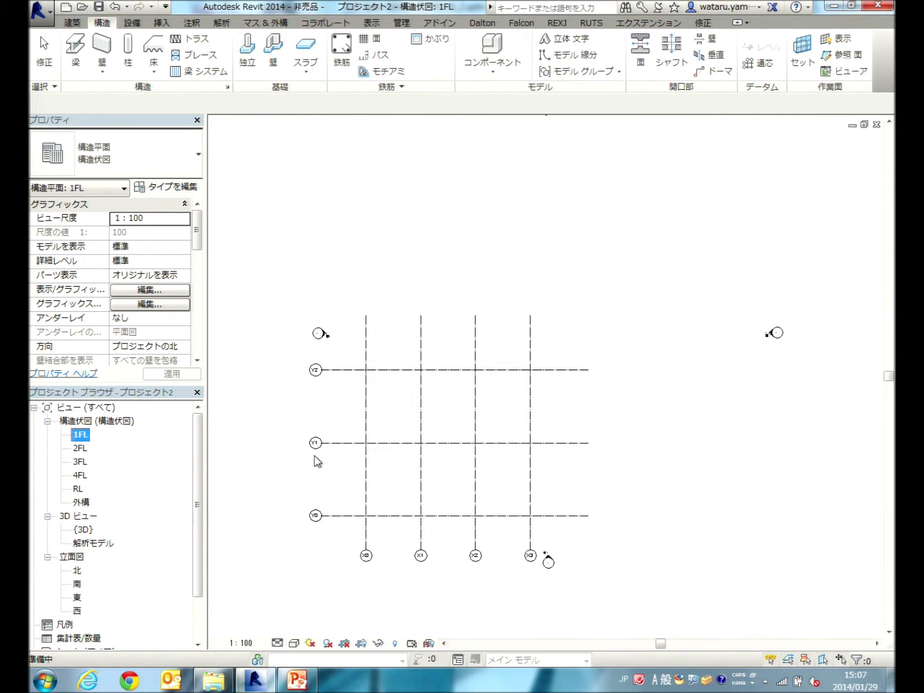
middle_click_drag(518, 396, 543, 361)
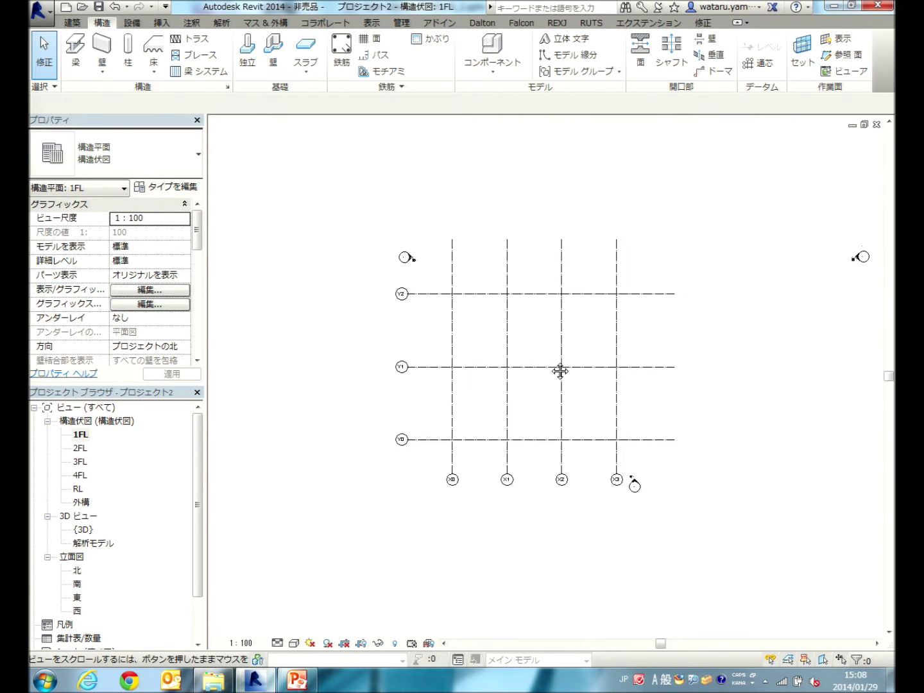
scroll(557, 356, "up", 2)
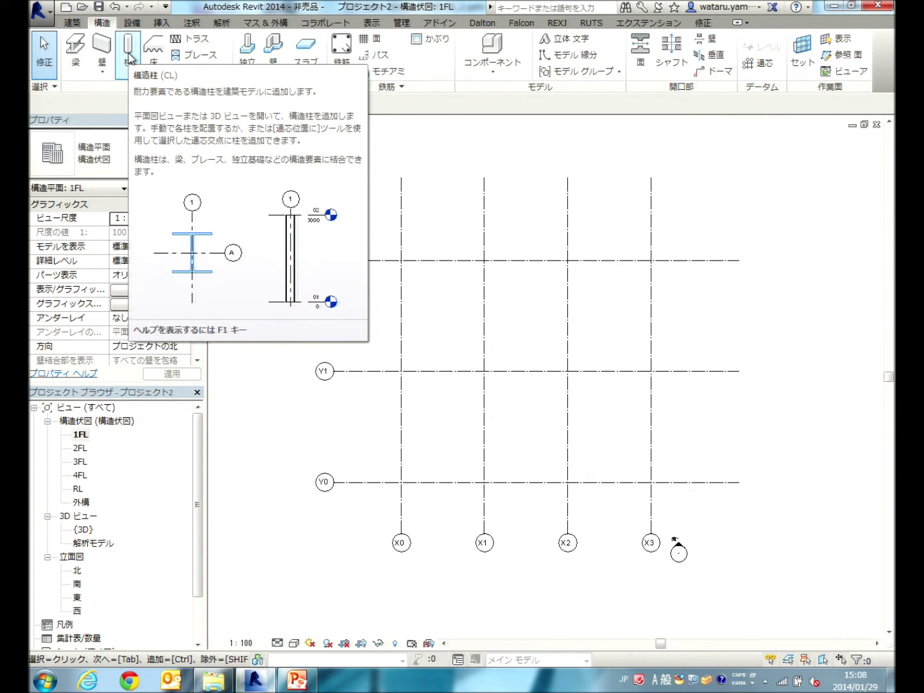
left_click(76, 26)
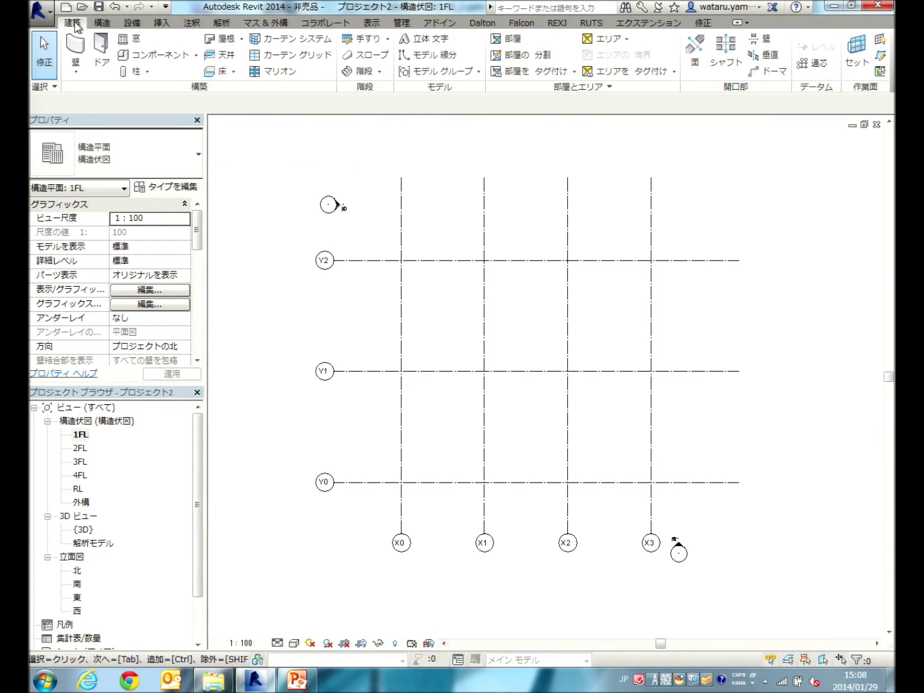
left_click(147, 73)
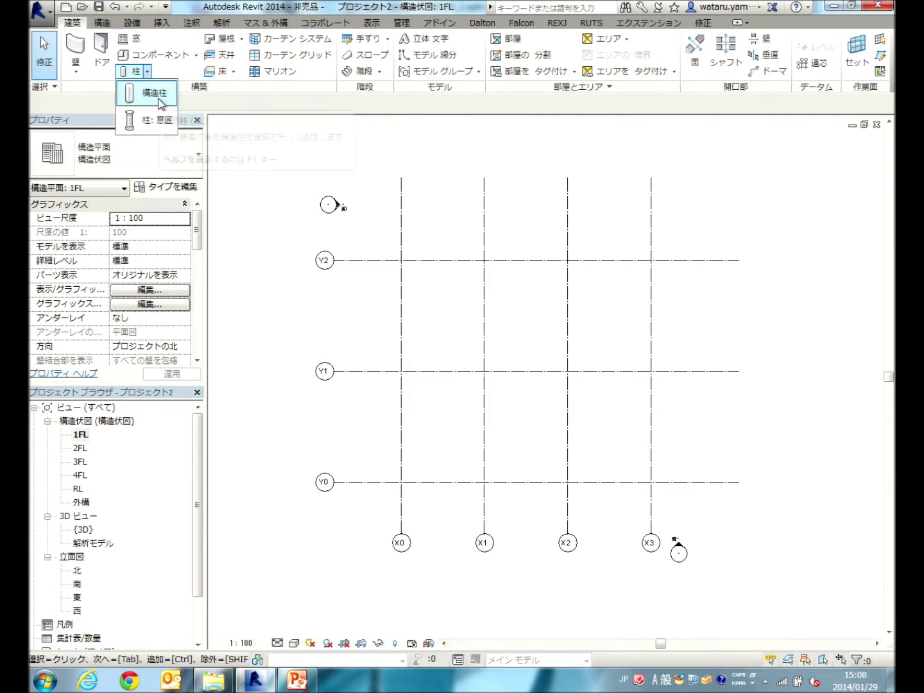
left_click(102, 22)
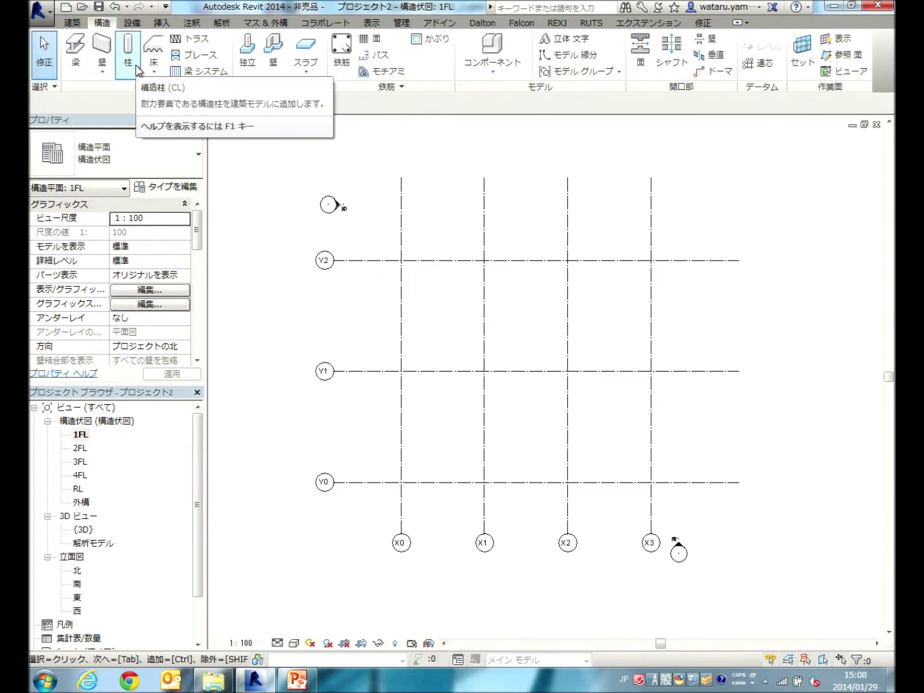
mouse_move(128, 54)
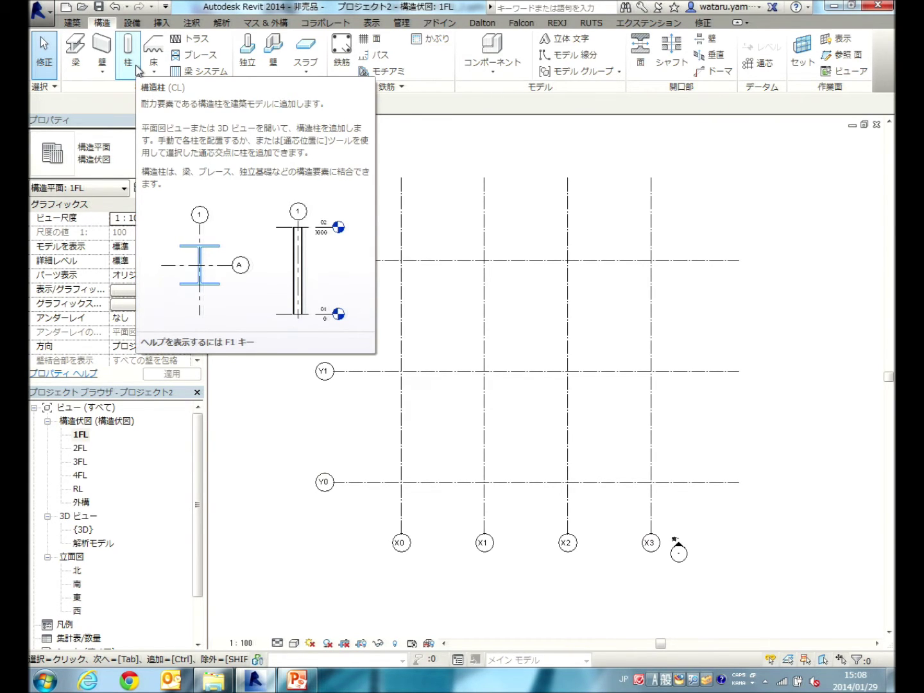
scroll(138, 73, "up", 1)
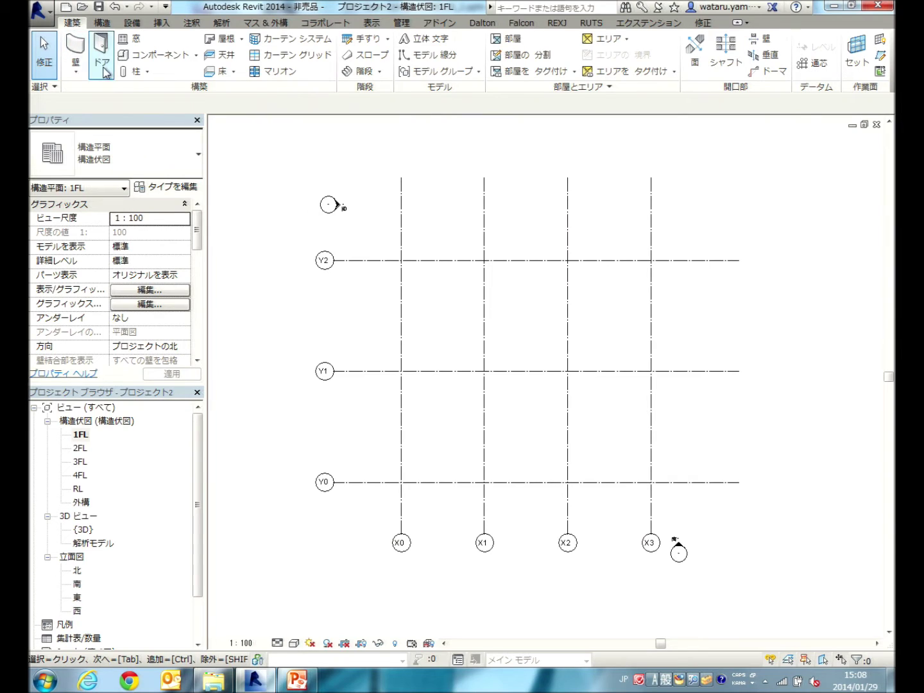
left_click(148, 72)
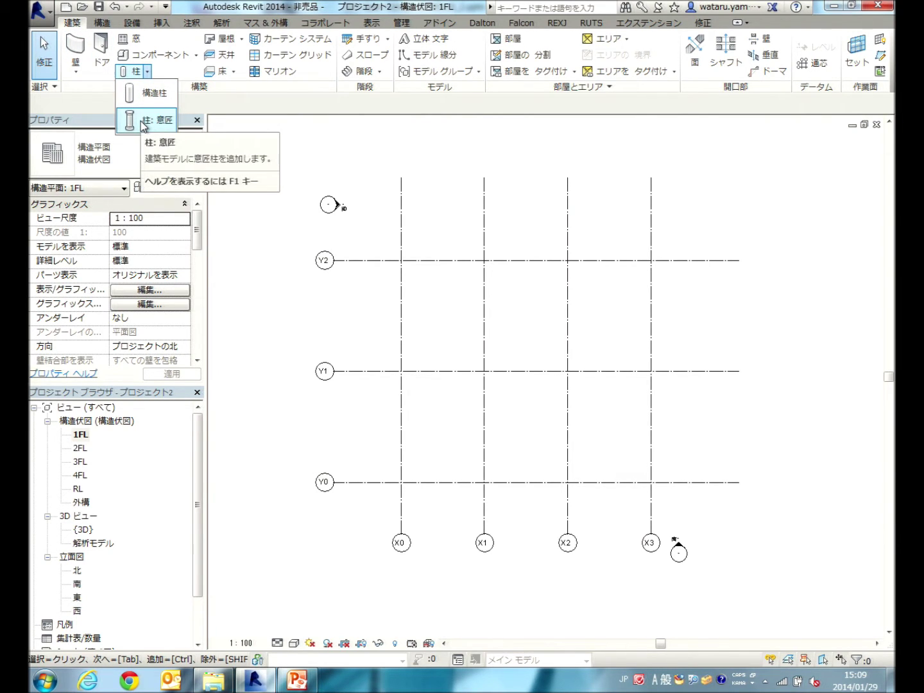
mouse_move(146, 120)
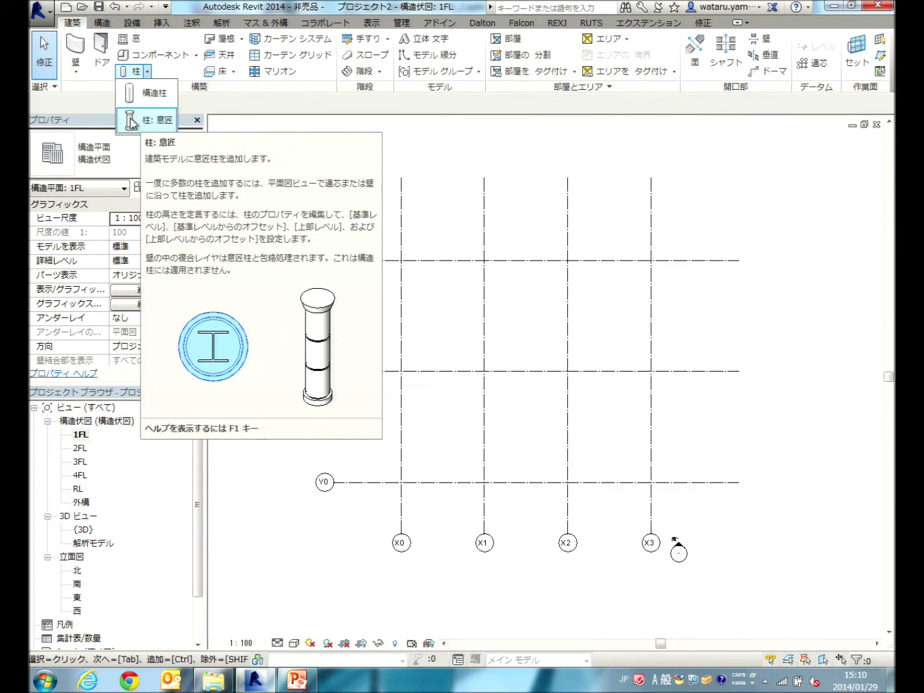
left_click(105, 23)
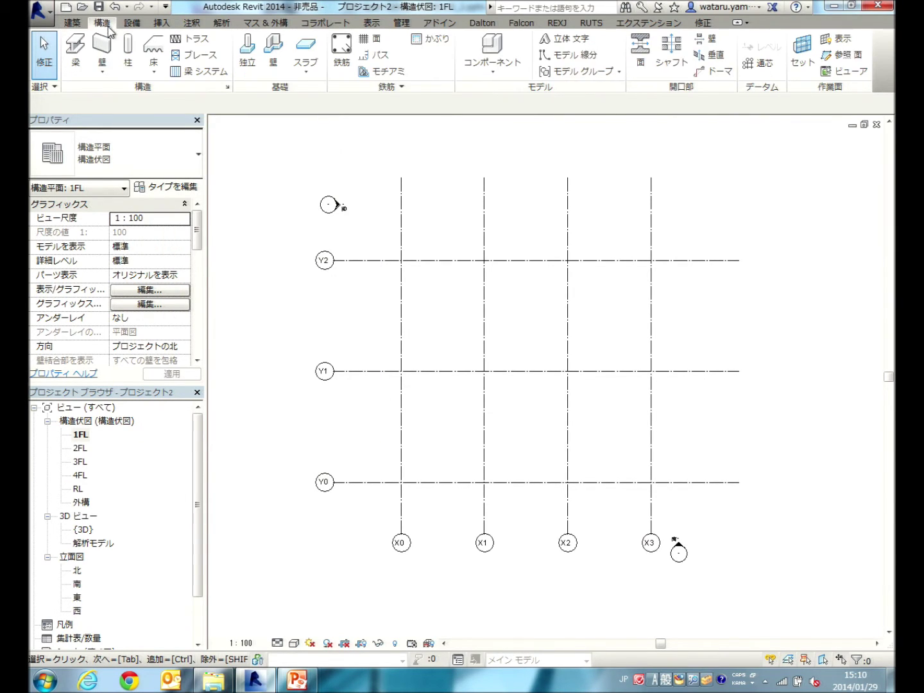
Start the Structural Column tool in At Grids (通芯位置に) mode and review the column types
left_click(133, 62)
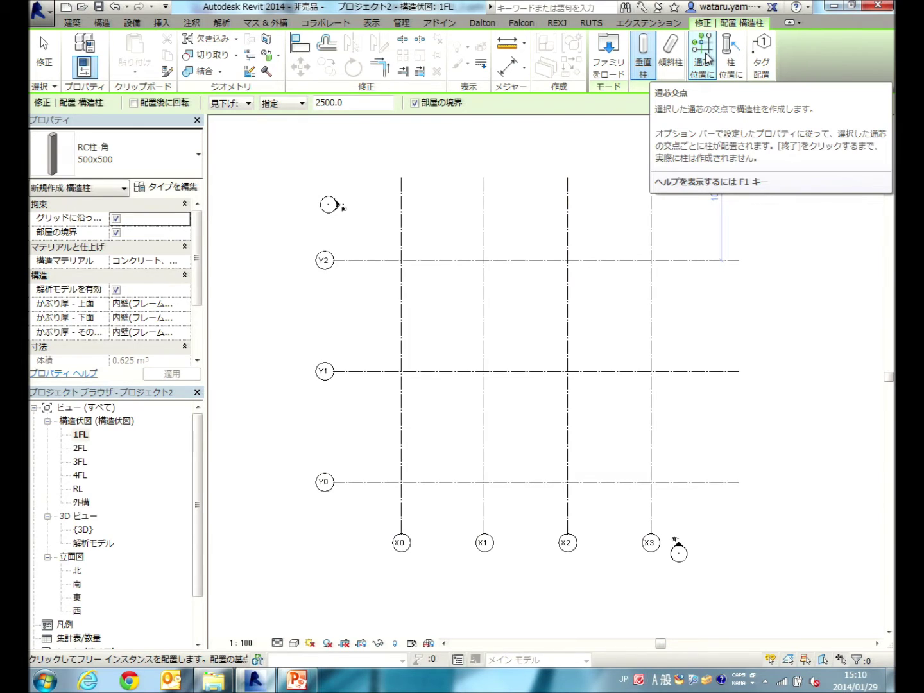
left_click(706, 59)
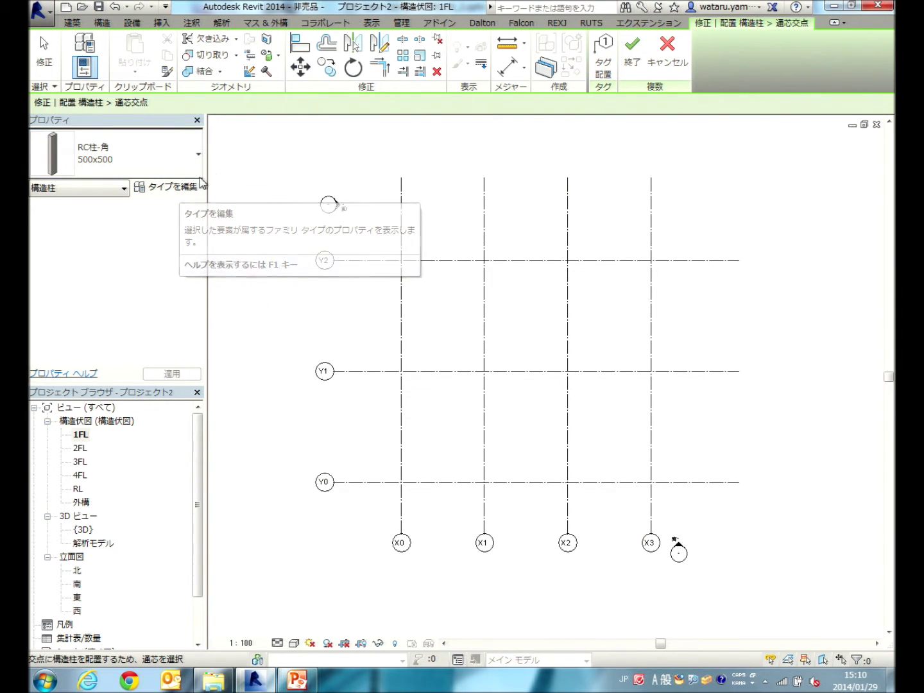
left_click(156, 151)
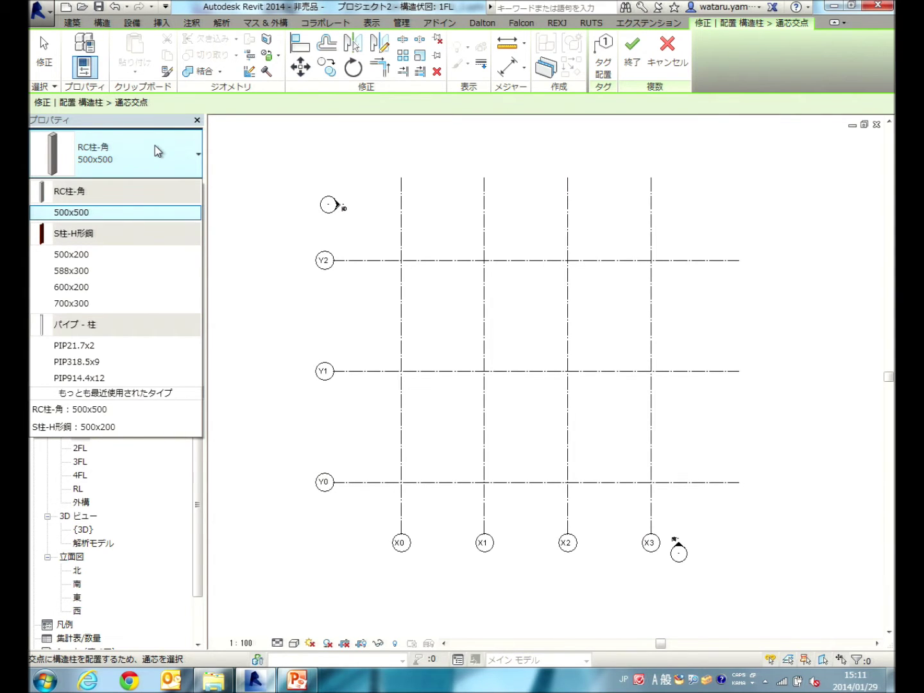
Keep the RC柱-角 500x500 column type and open its type properties
left_click(156, 162)
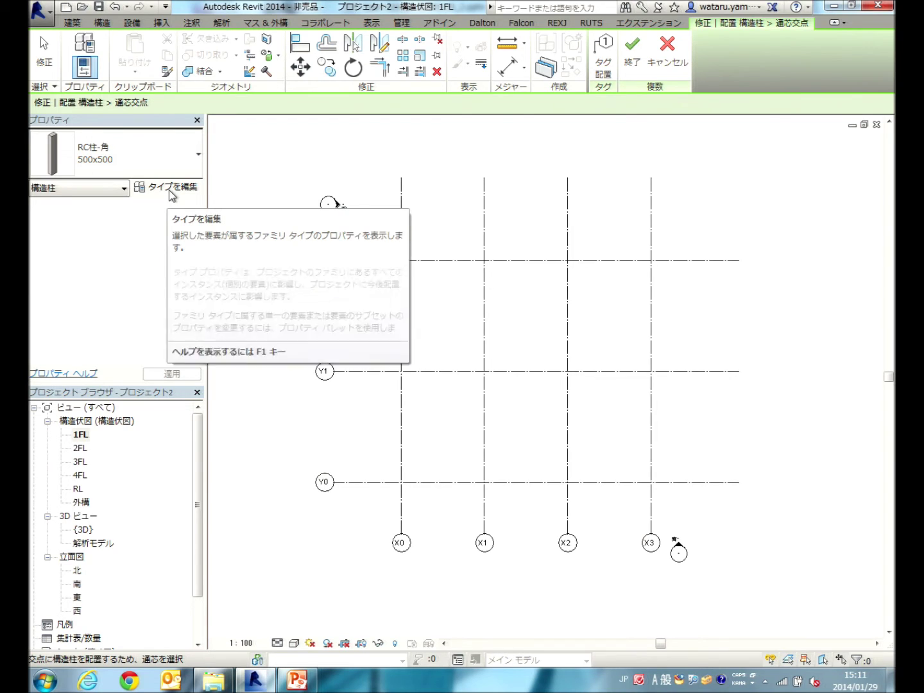
left_click(170, 191)
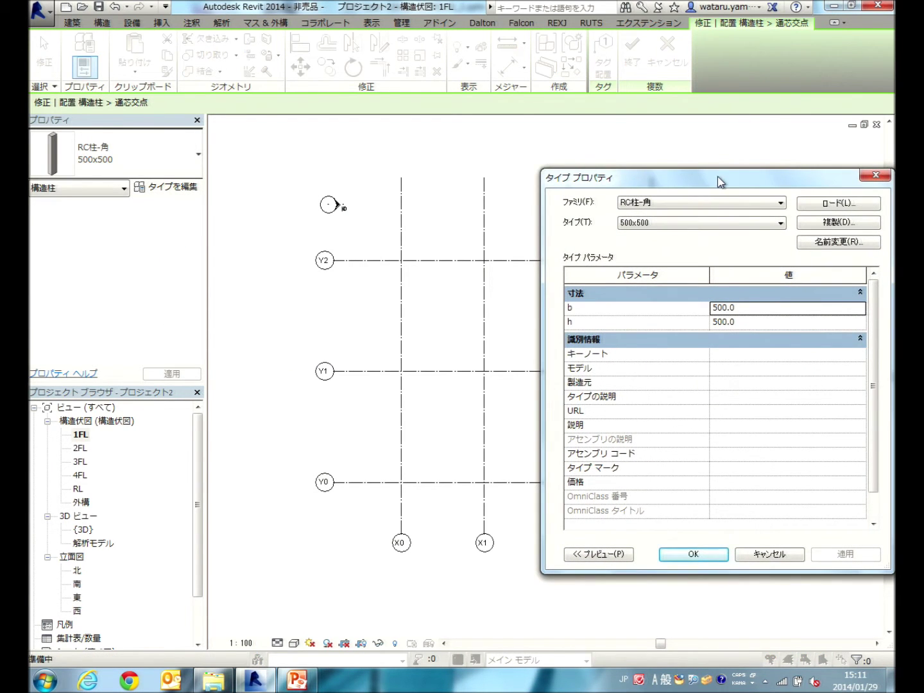
Duplicate the RC柱-角 500x500 column type as a new type named 600x600
left_click_drag(721, 181, 540, 172)
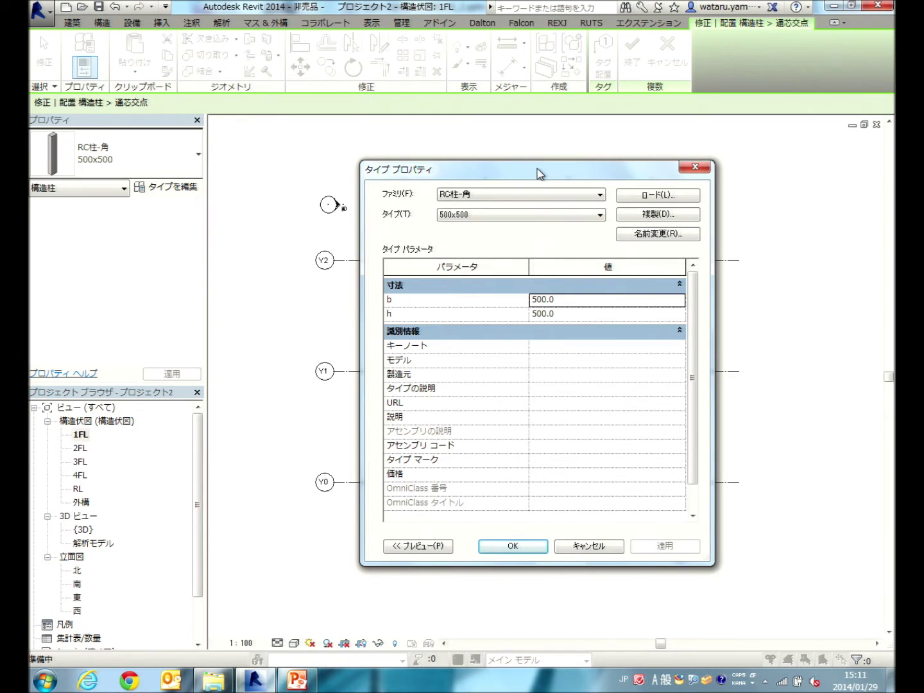
left_click(545, 214)
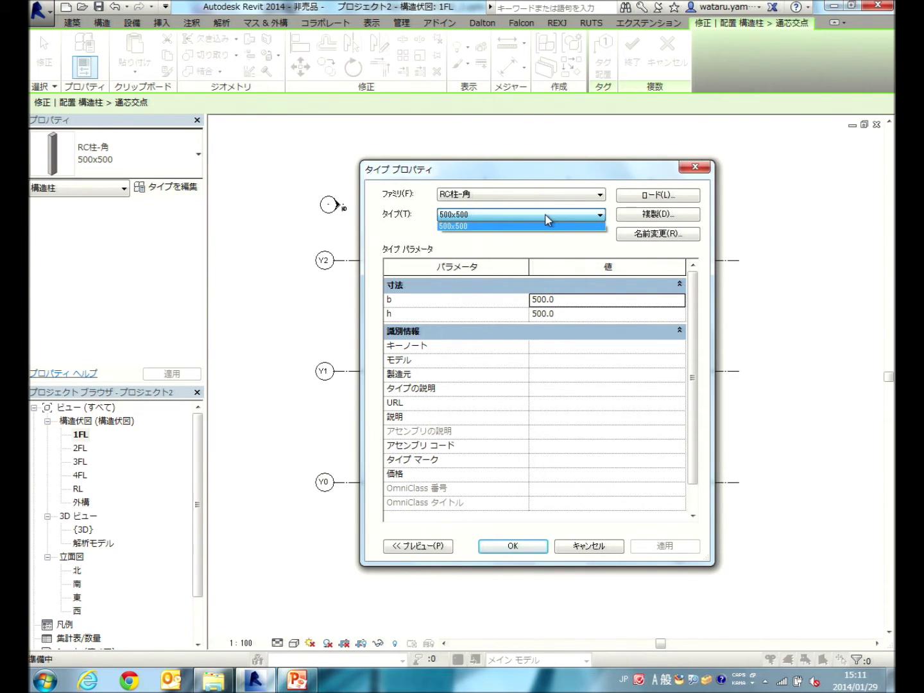
left_click(668, 216)
left_click(668, 216)
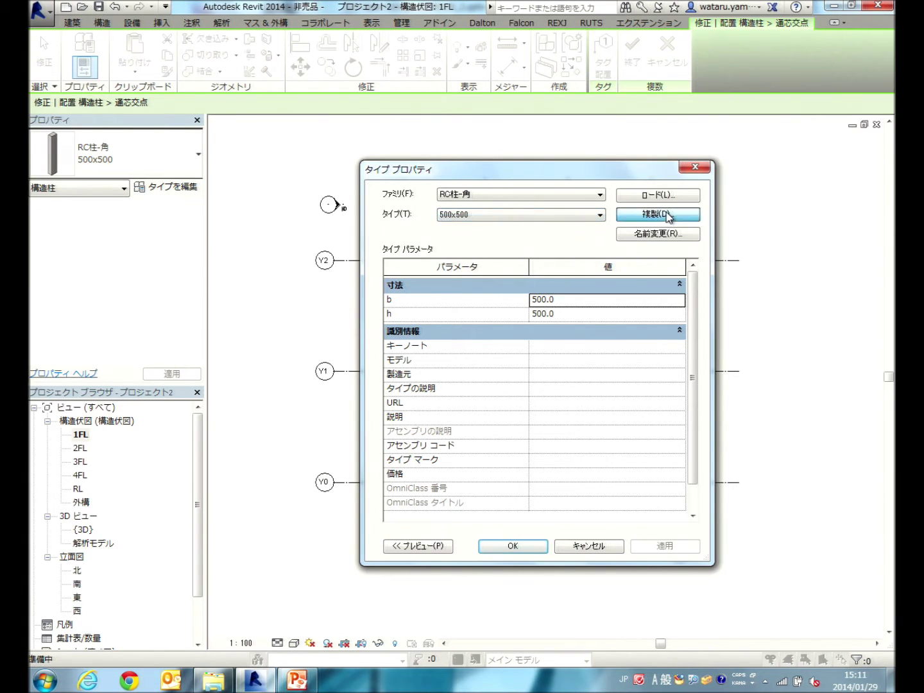
type("600x600")
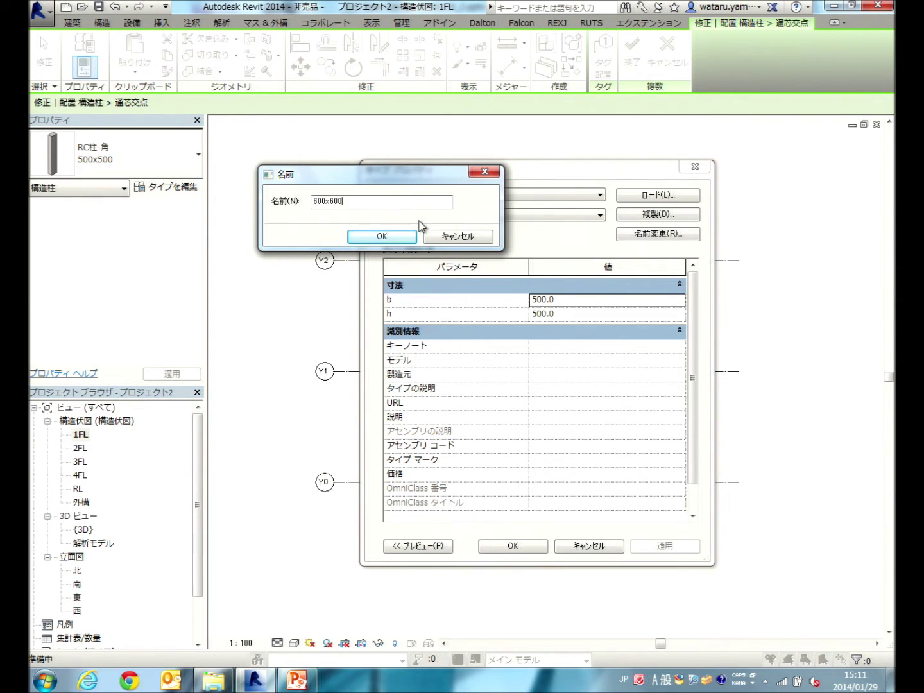
left_click(403, 238)
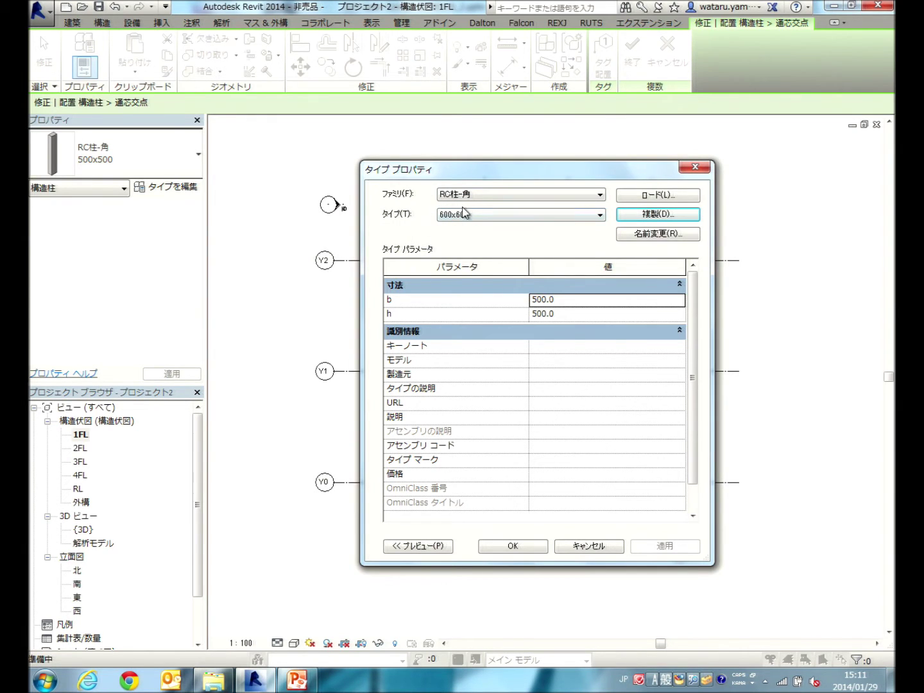
Set b and h to 600 and apply RC柱-角 600x600 as the column type
left_click(576, 304)
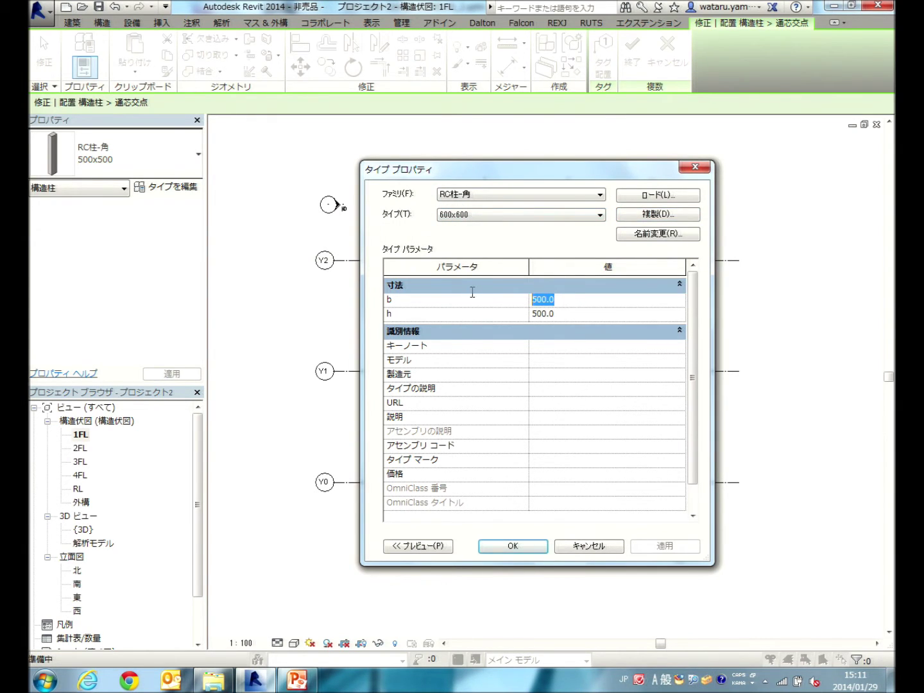
type("600")
left_click(559, 314)
type("600")
left_click(560, 300)
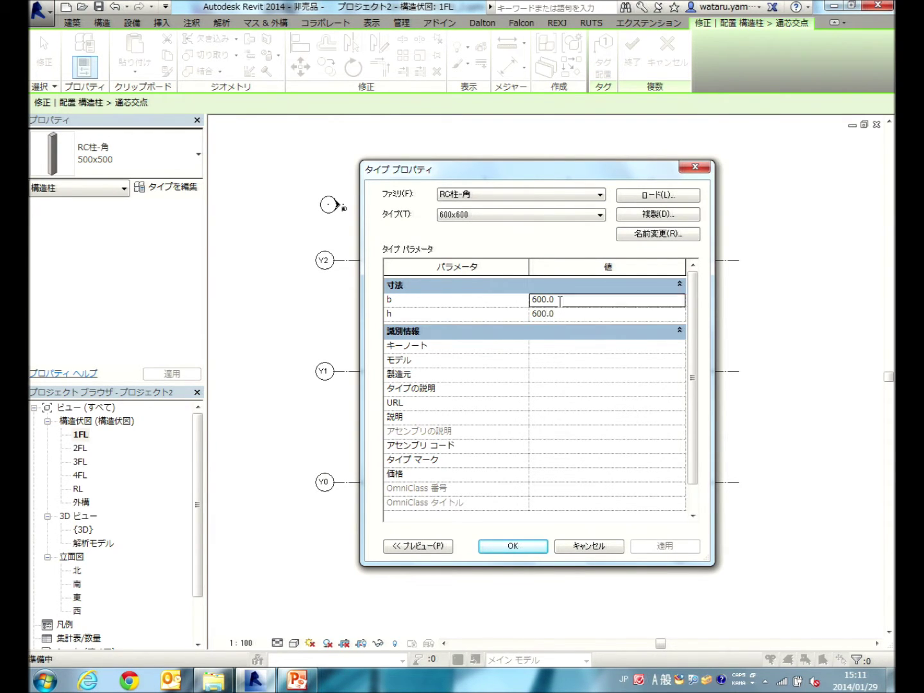
left_click(518, 217)
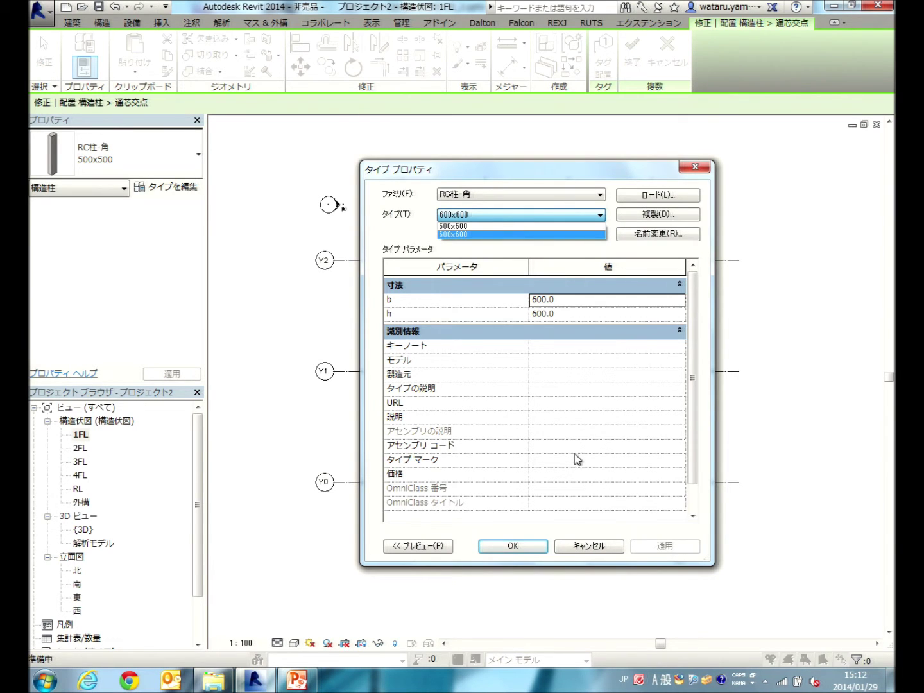
left_click(511, 549)
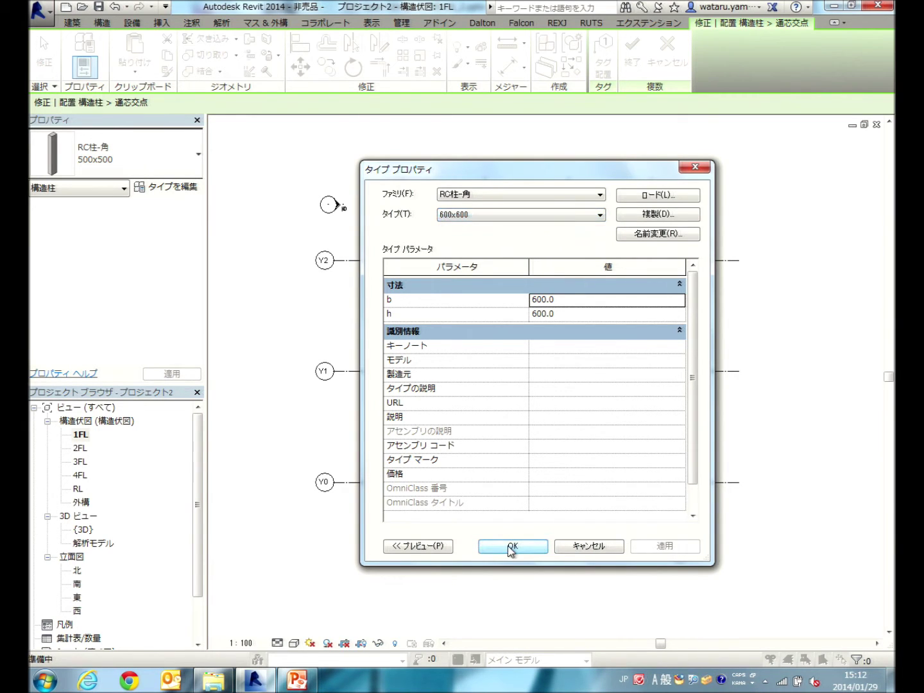
left_click(516, 546)
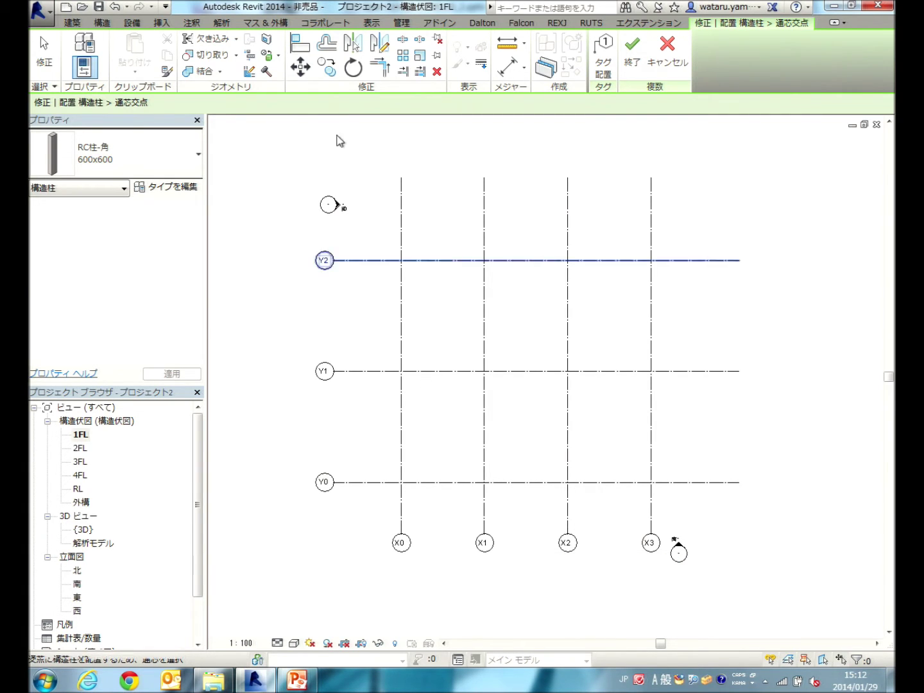
left_click(161, 25)
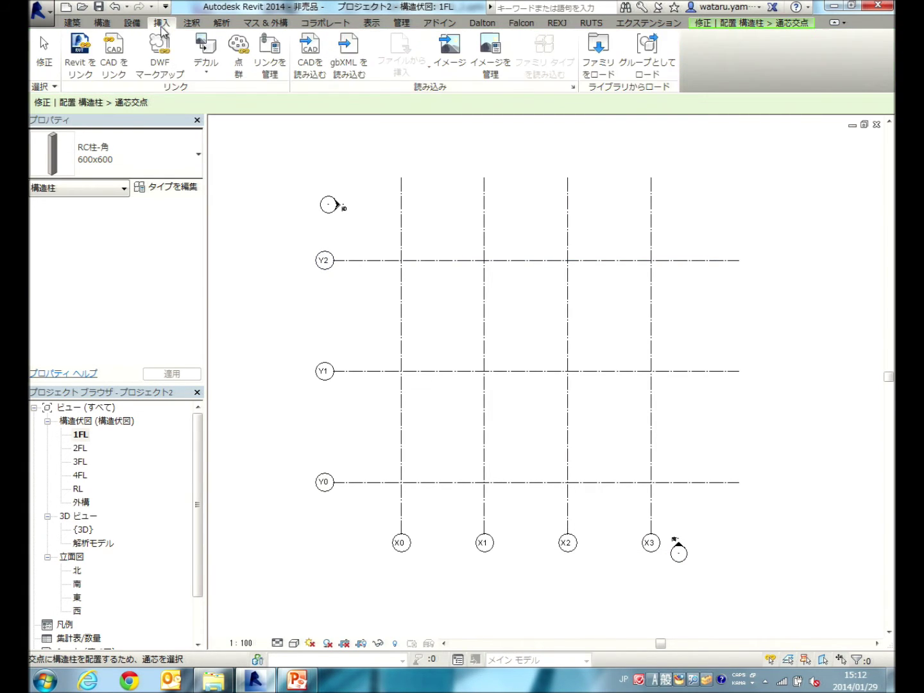
Load the S柱-角形鋼管.rfa family from the 6th_20140129\Session2 folder
left_click(593, 66)
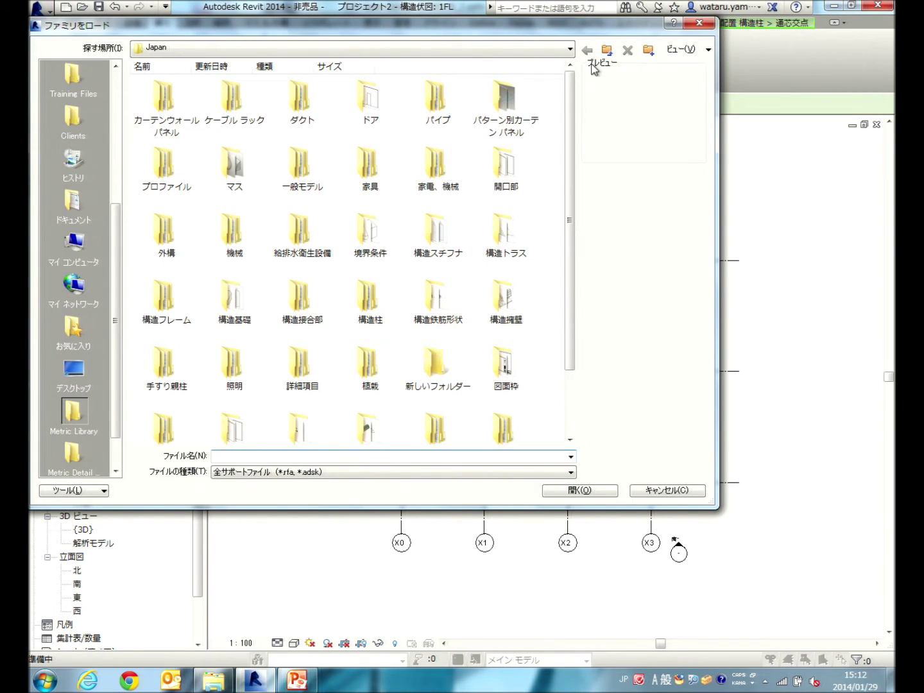
left_click(169, 54)
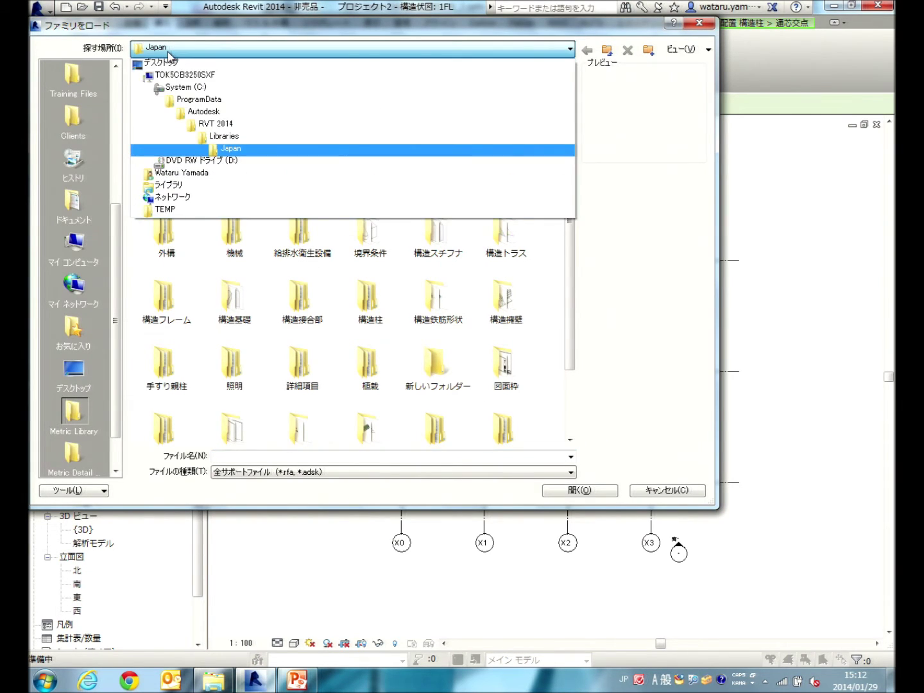
left_click(118, 95)
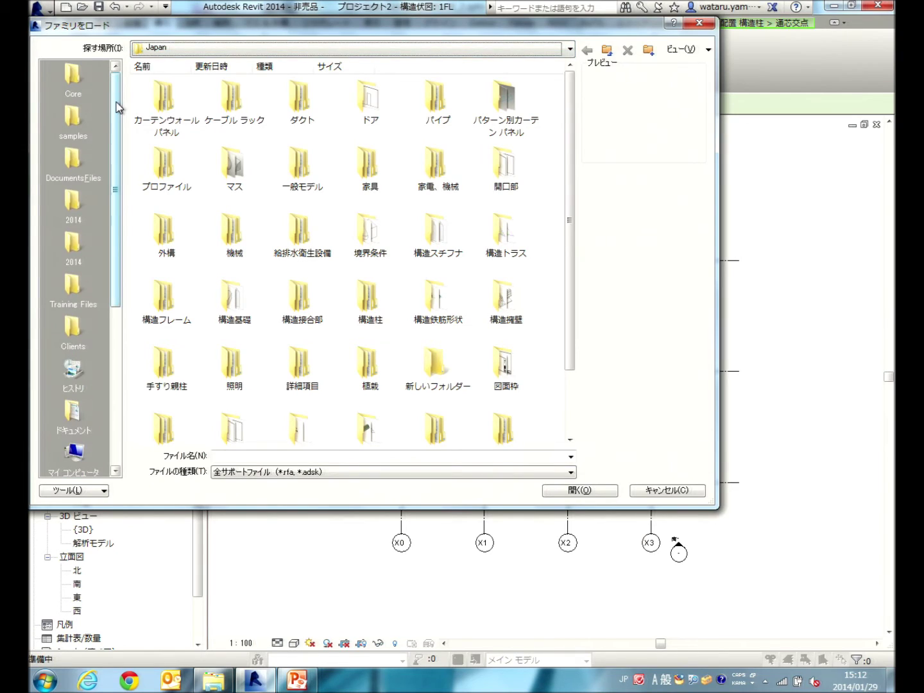
left_click(74, 159)
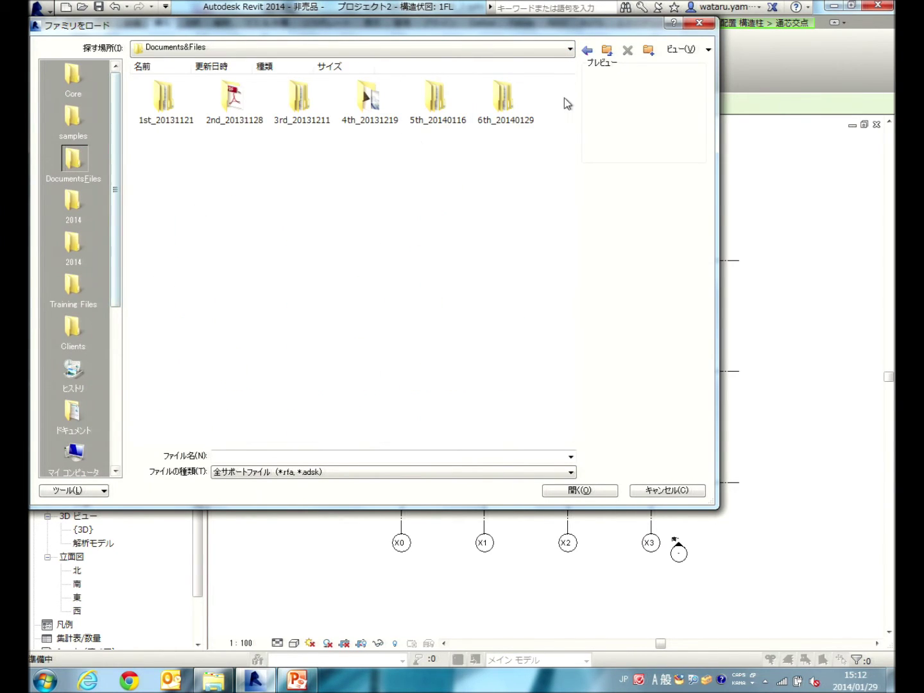
double_click(506, 104)
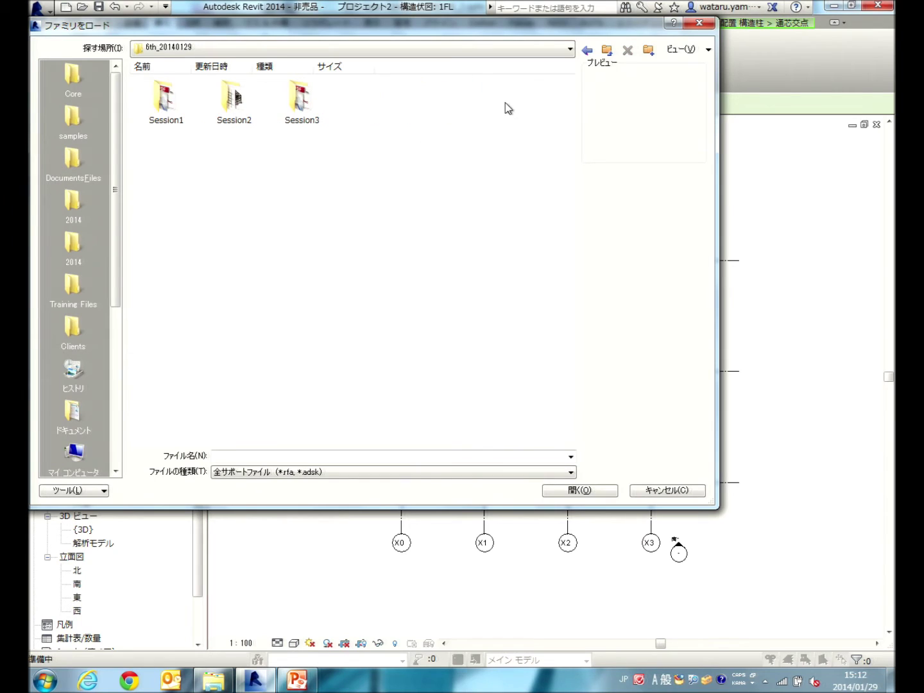
double_click(236, 112)
left_click(241, 108)
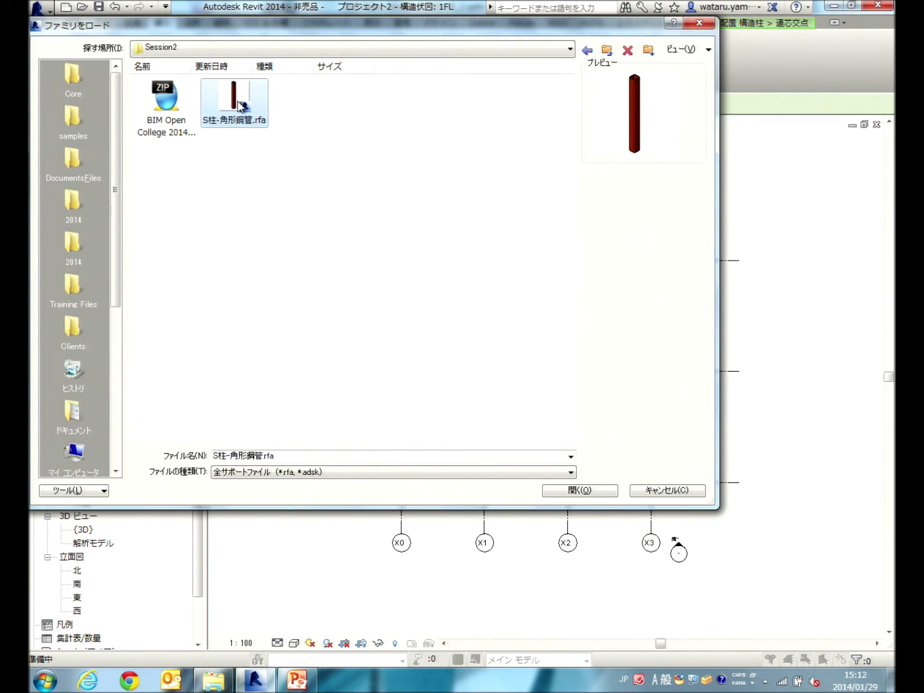
left_click(576, 491)
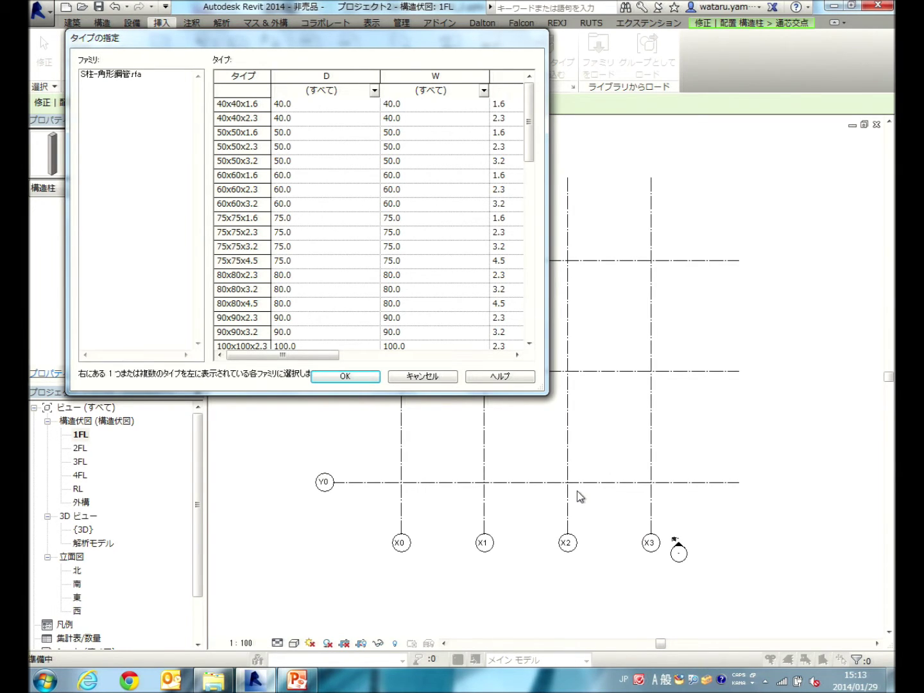
Try out selections of steel square-tube sizes in the Specify Types list
left_click_drag(529, 133, 521, 338)
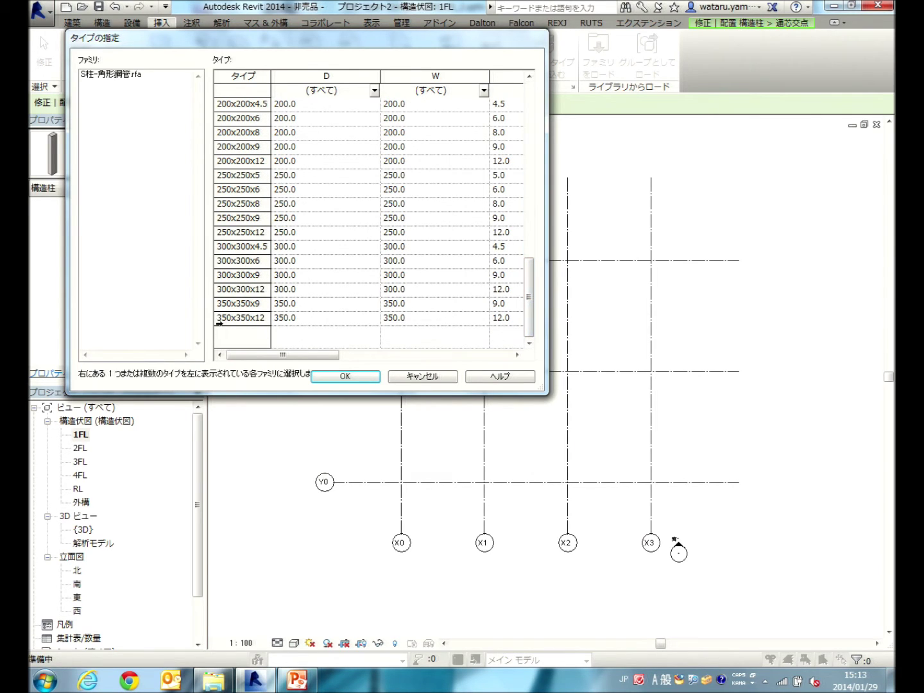
left_click(264, 274)
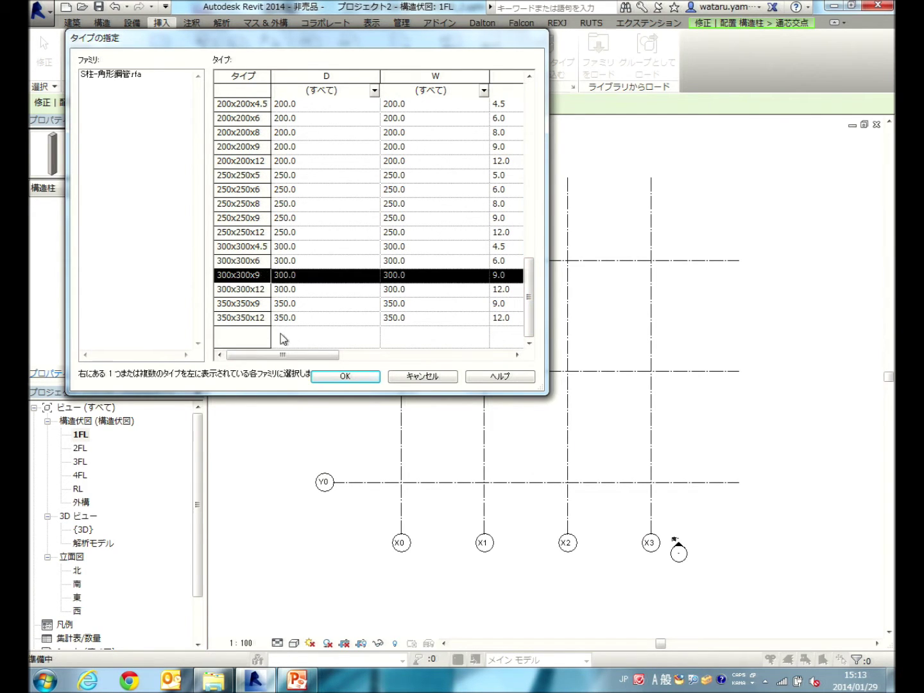
left_click(263, 319, "ctrl")
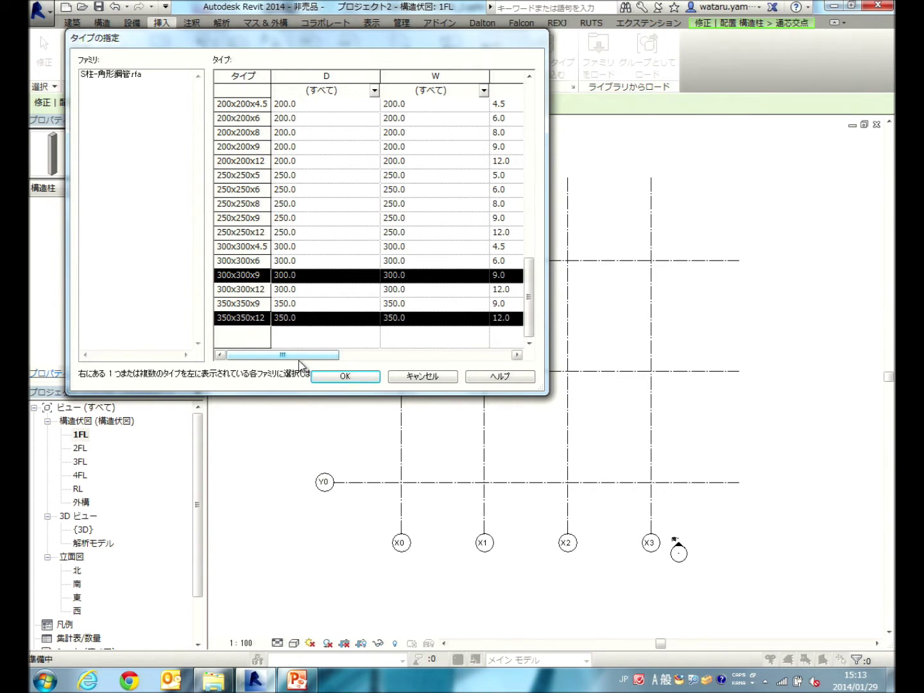
left_click(259, 289)
left_click(260, 317, "ctrl")
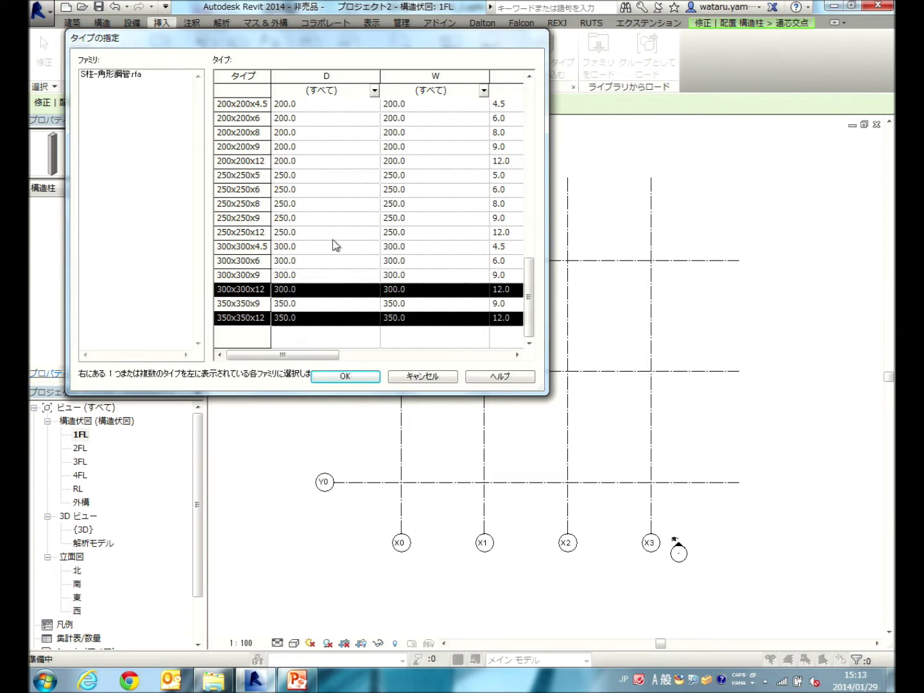
left_click(315, 321)
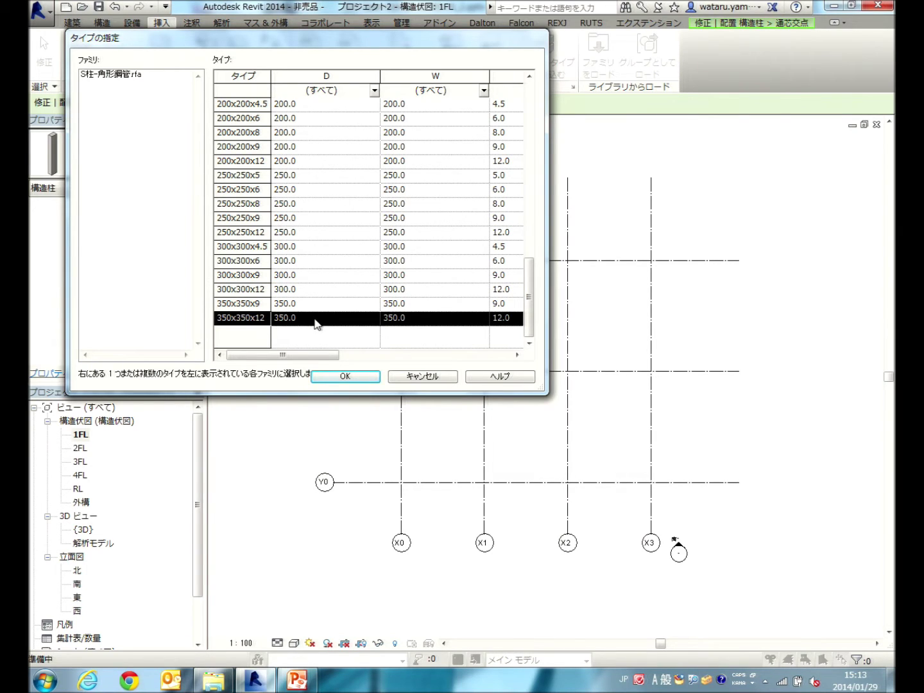
left_click(271, 290, "ctrl")
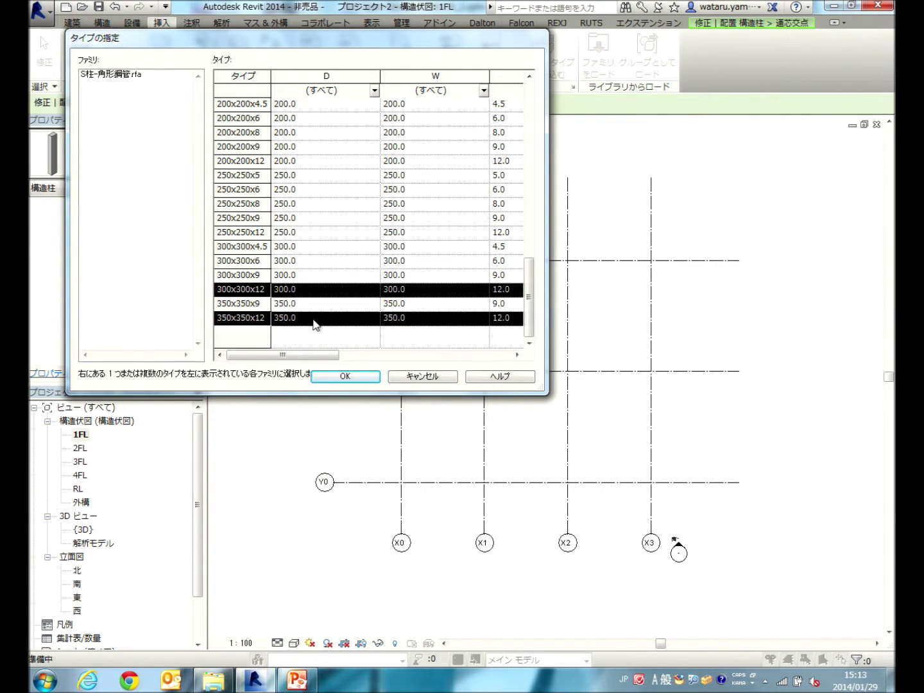
left_click(300, 218, "ctrl+shift")
left_click(306, 184, "ctrl+shift")
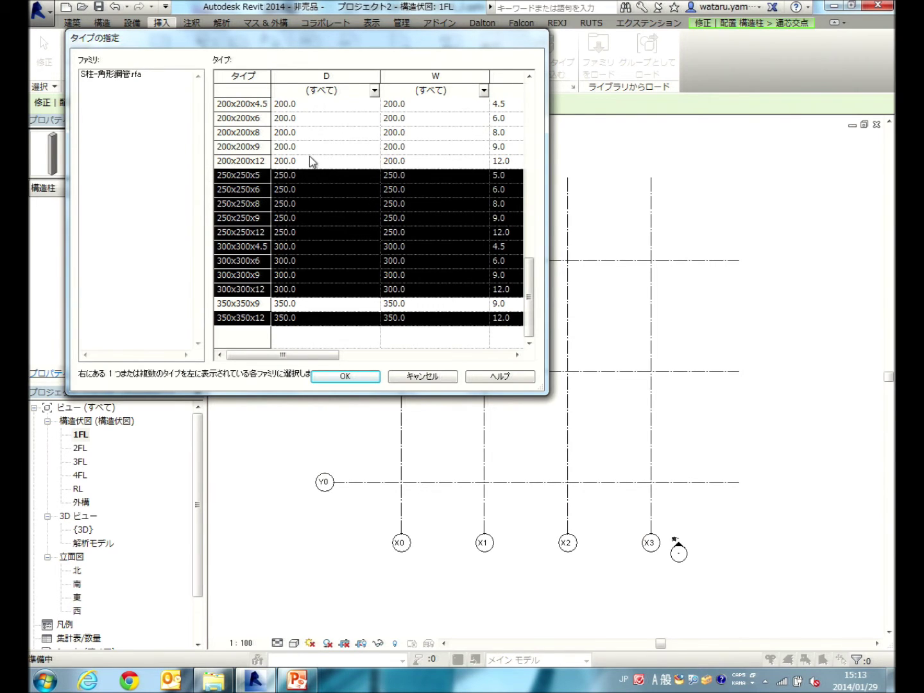
left_click(309, 154, "ctrl+shift")
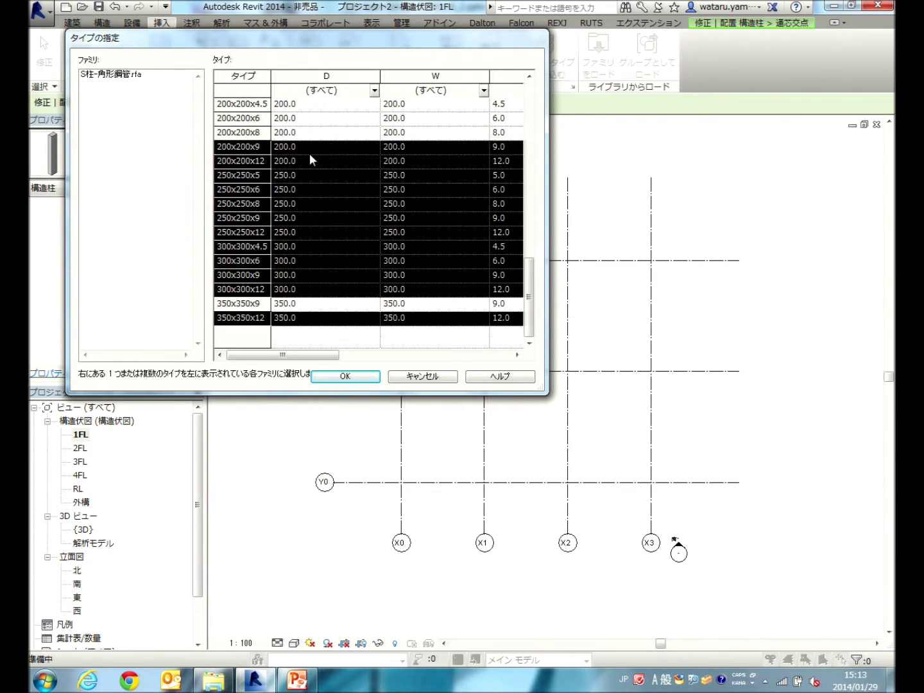
Select only 300x300x12 and 350x350x12 and confirm loading those sizes
left_click(294, 320)
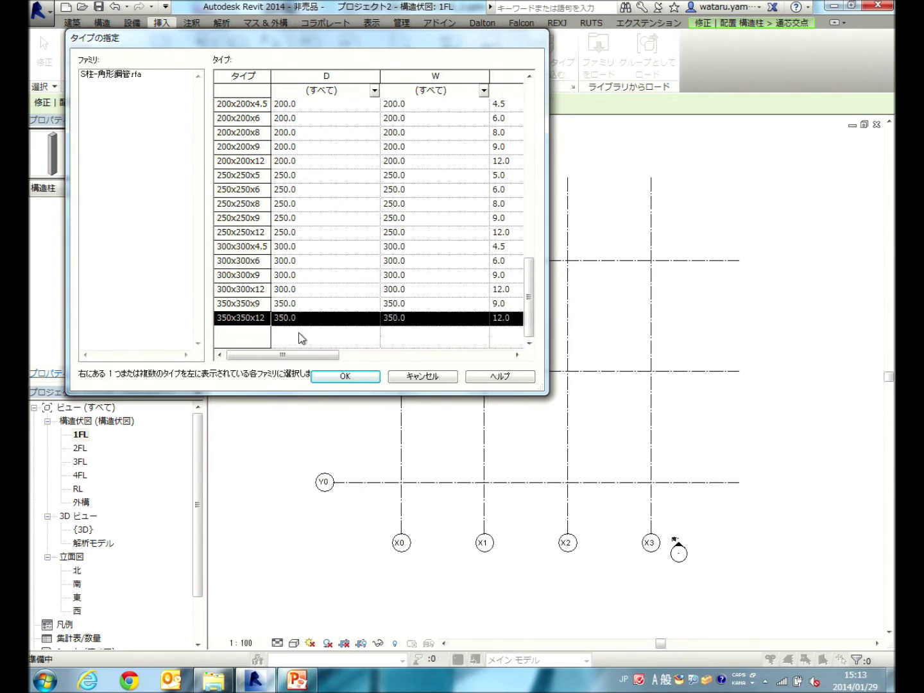
left_click(292, 190, "shift")
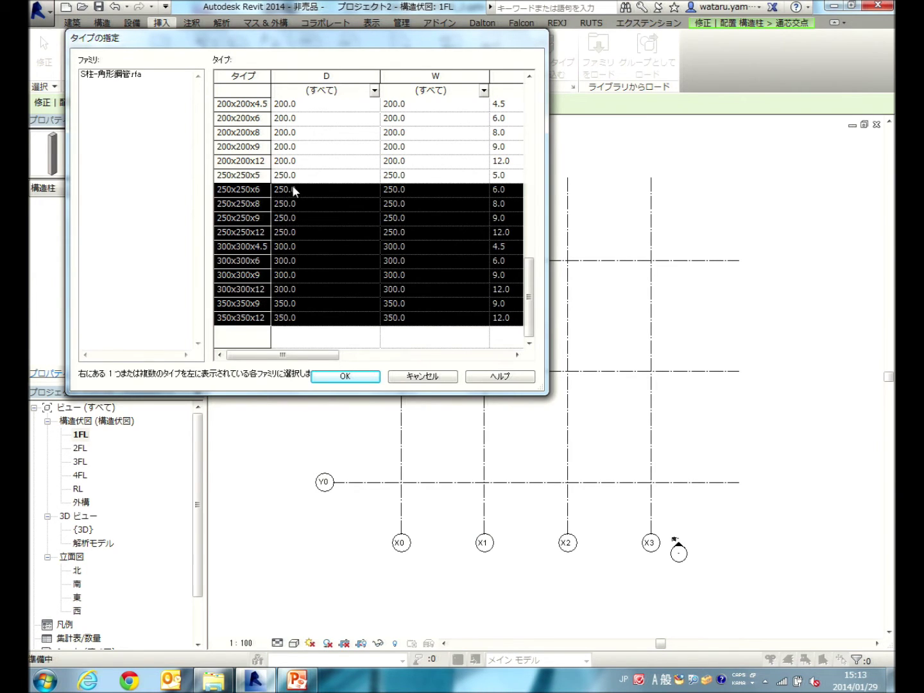
left_click(298, 318)
left_click(301, 263, "shift")
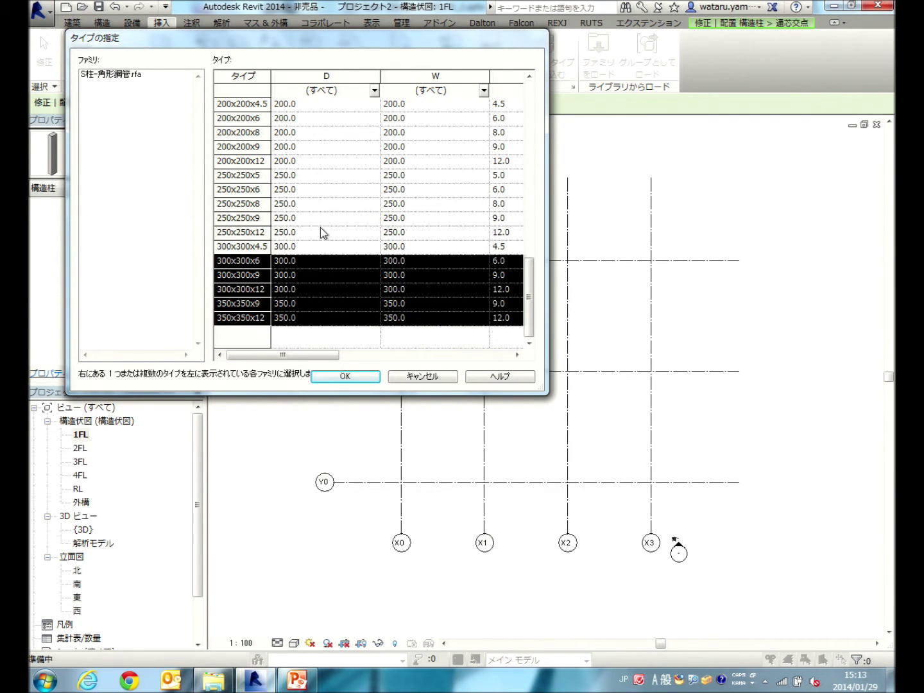
left_click(321, 221, "shift")
left_click(313, 196, "shift")
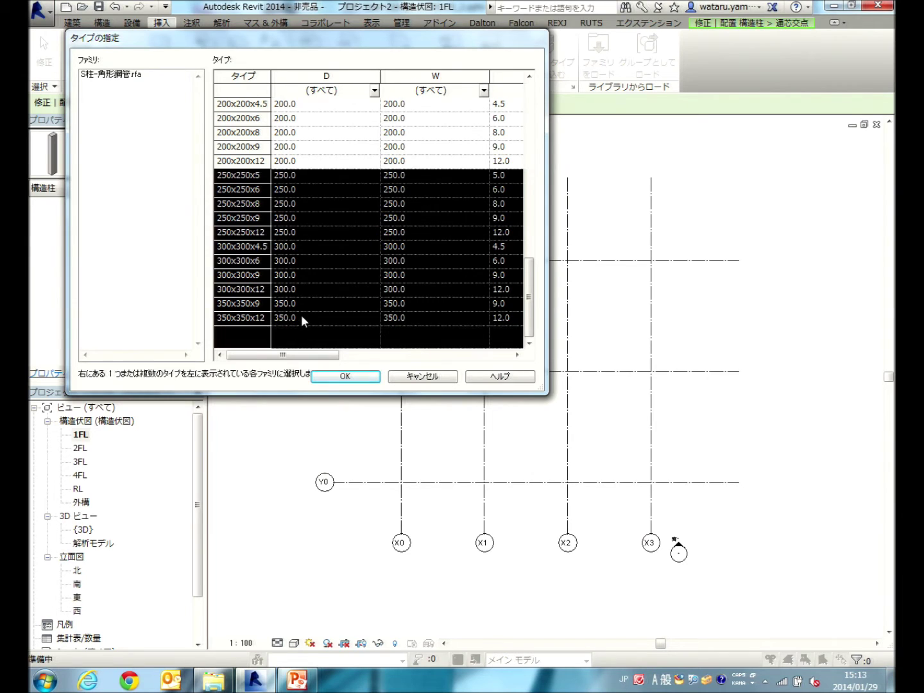
left_click(302, 316)
left_click(302, 292, "ctrl")
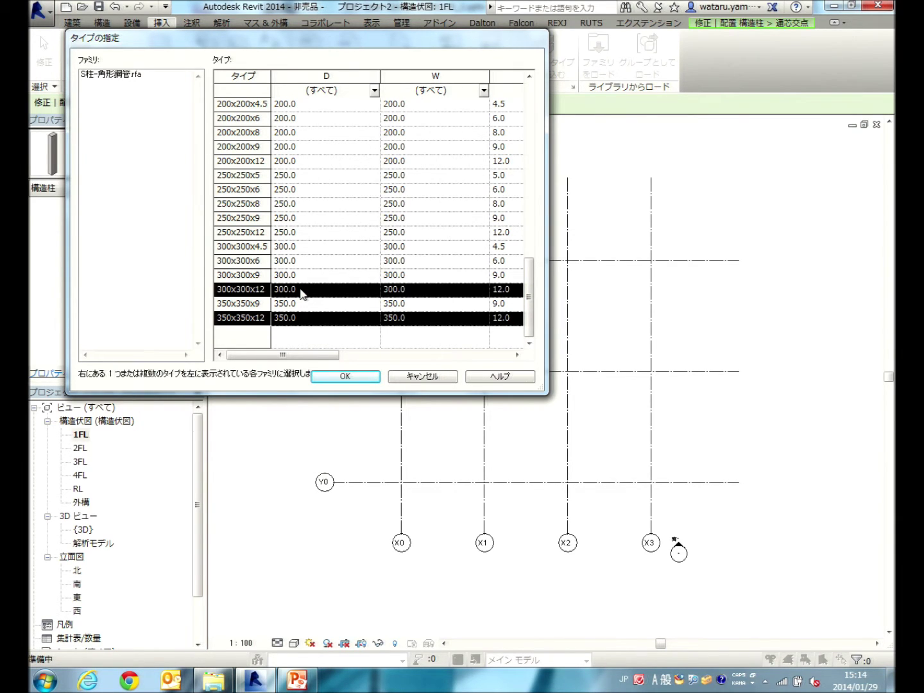
left_click(346, 376)
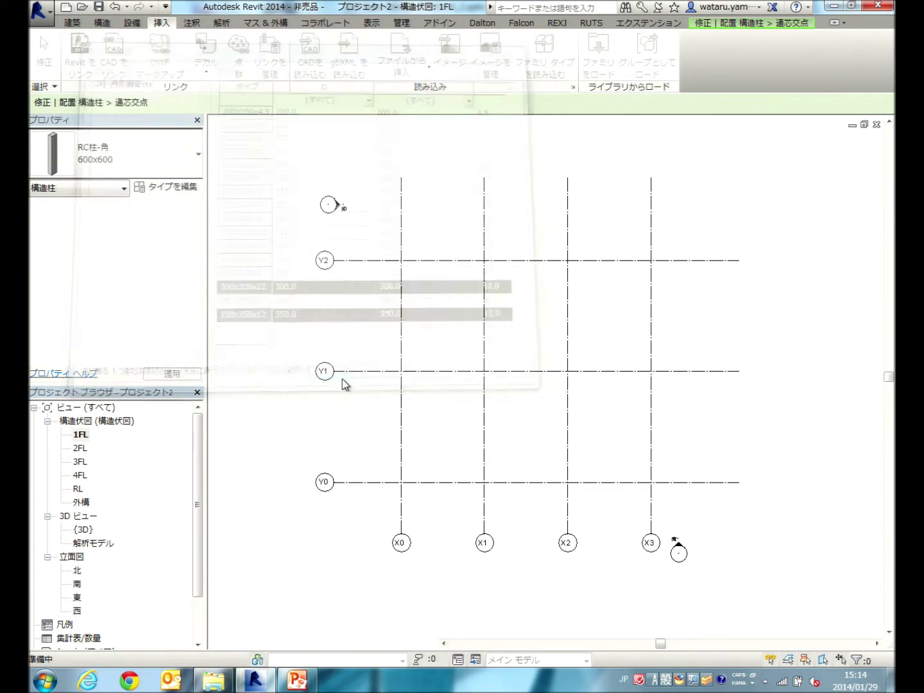
Make RC柱-角 600x600 the current column type and return to the 構造 tools
left_click(115, 151)
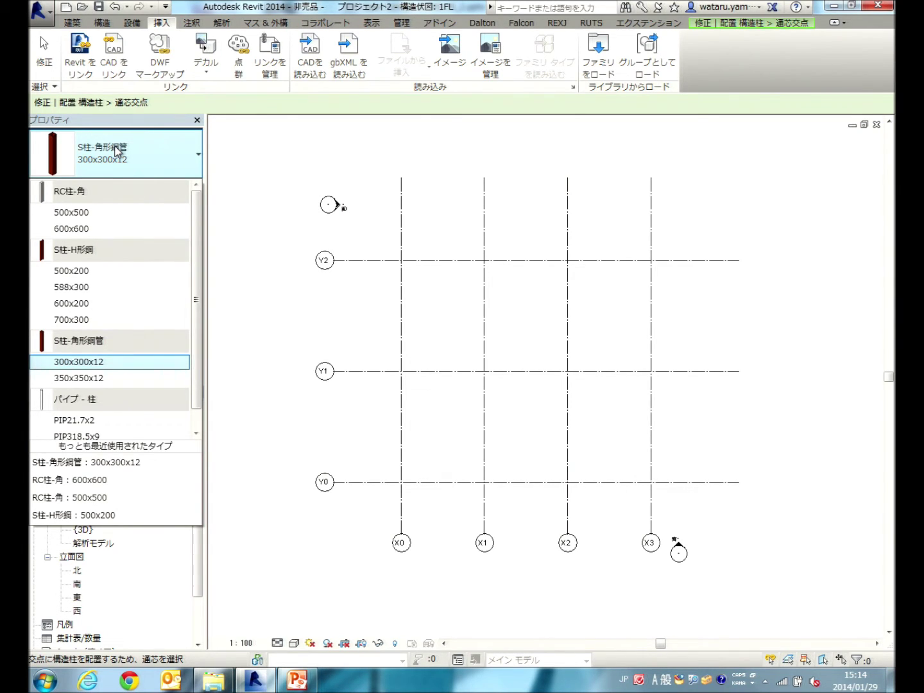
left_click(90, 231)
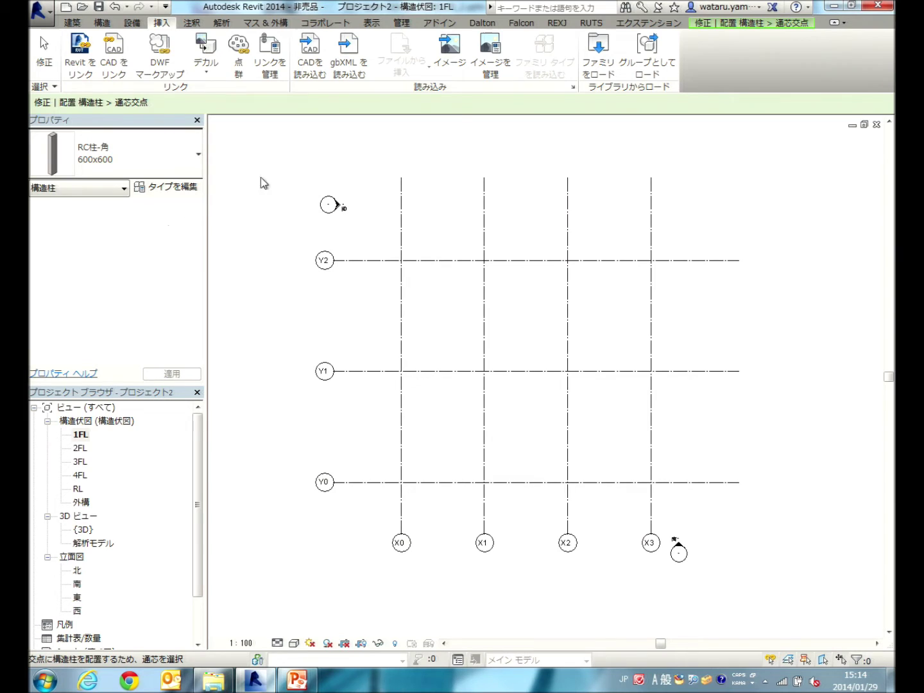
left_click(105, 24)
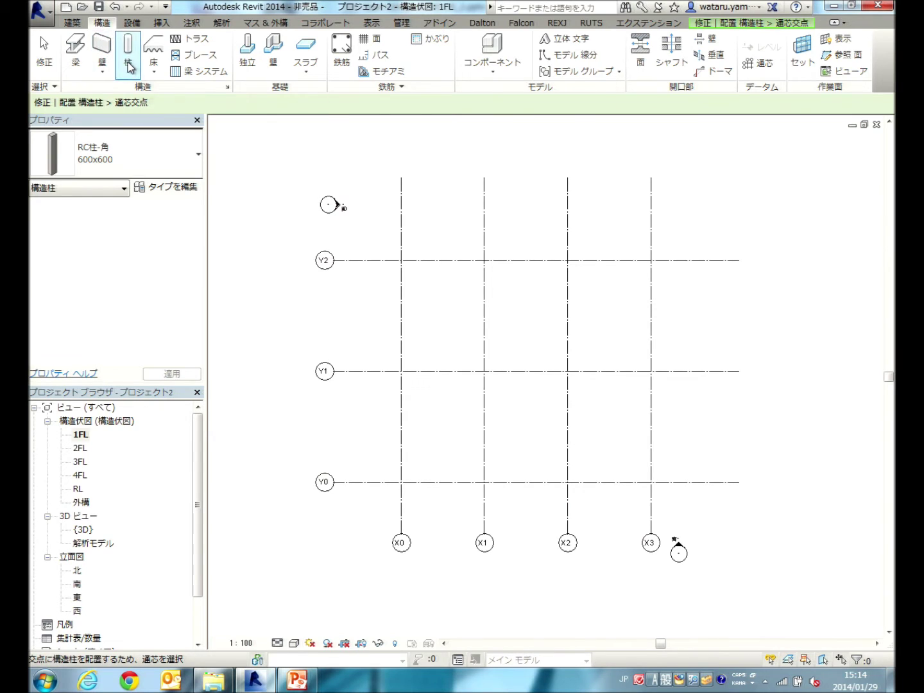
Start structural columns in at-grid-intersection mode and begin picking grid lines
left_click(129, 45)
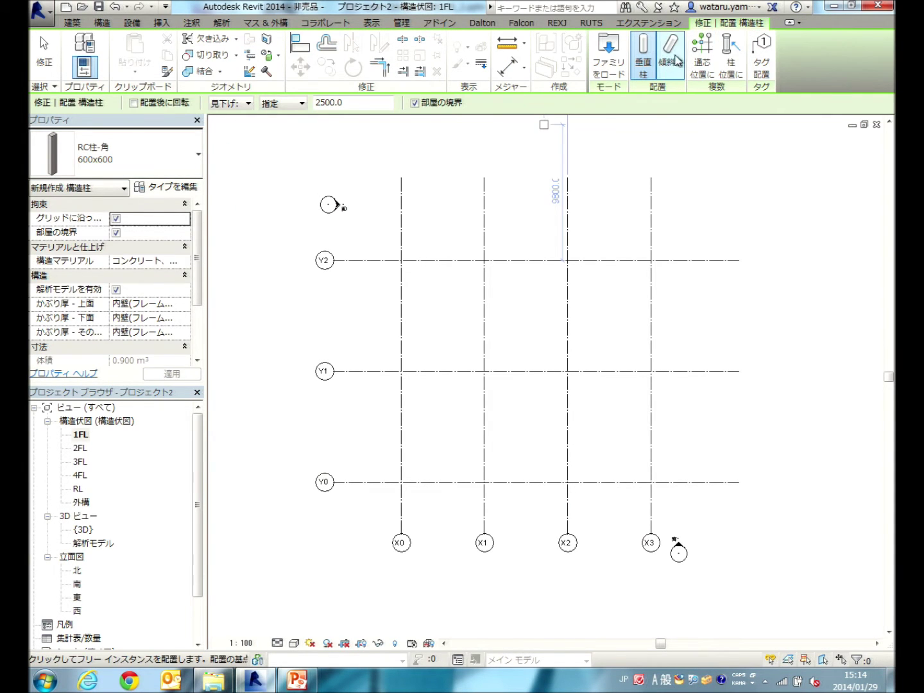
left_click(702, 50)
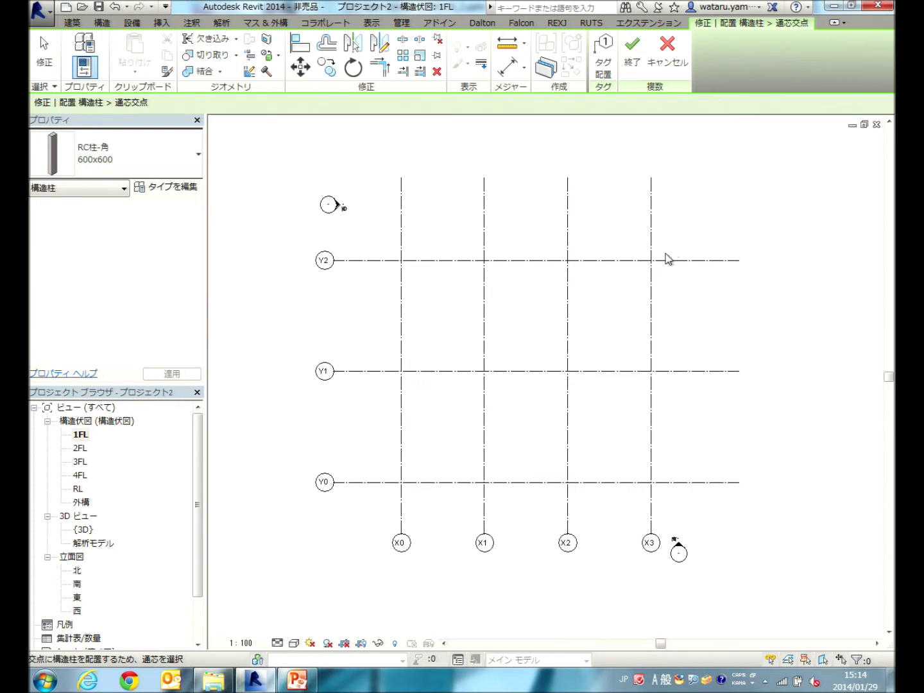
left_click(652, 293)
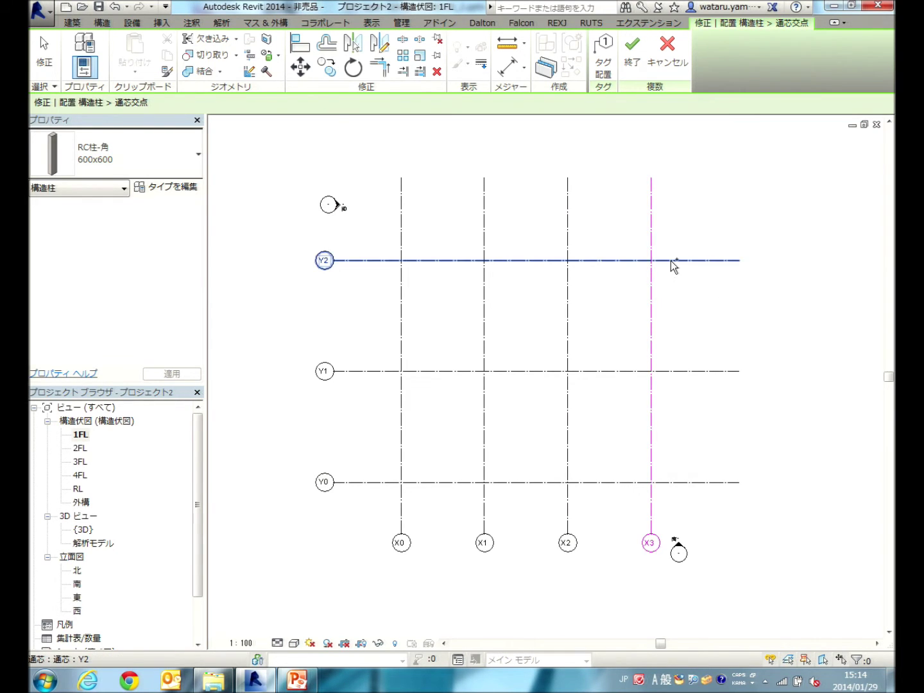
left_click(674, 266, "ctrl")
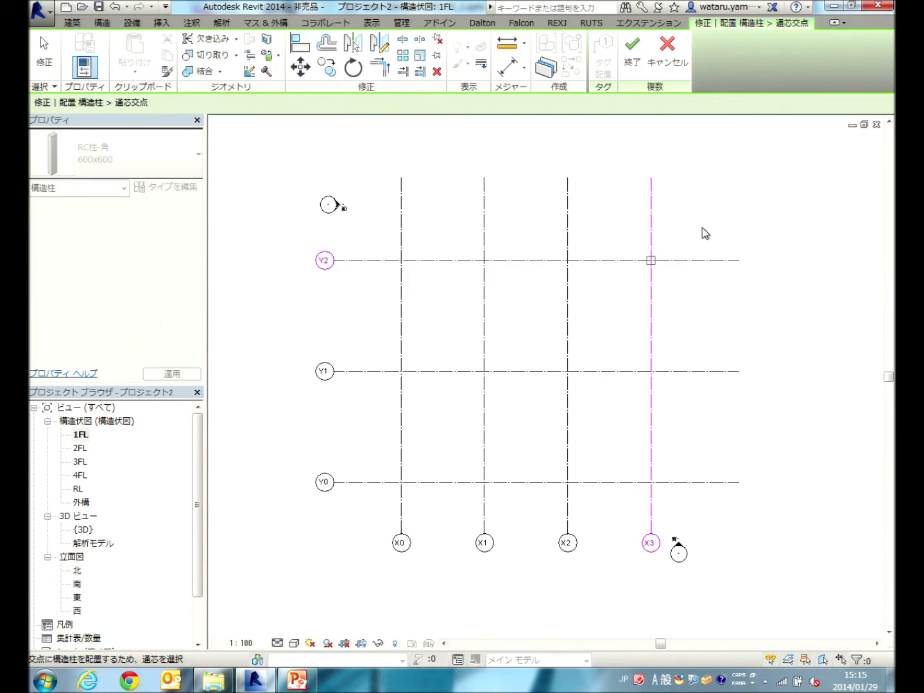
mouse_move(696, 188)
left_mouse_down()
mouse_move(406, 493)
mouse_move(384, 500)
left_mouse_up()
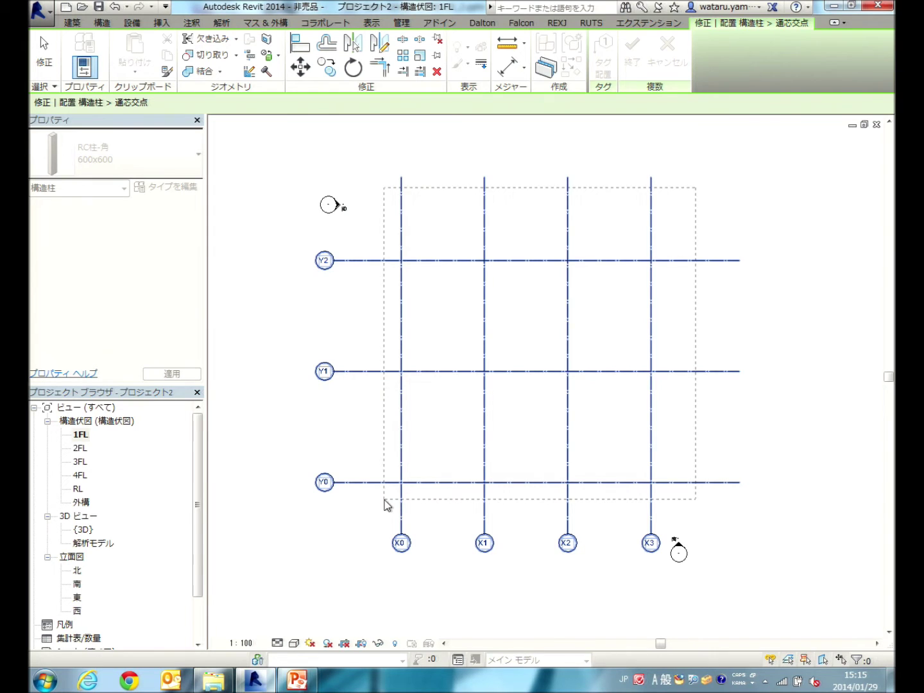
Select grids X0–X3 and Y0–Y2, place intersection columns, then undo them
left_click_drag(385, 506, 712, 192)
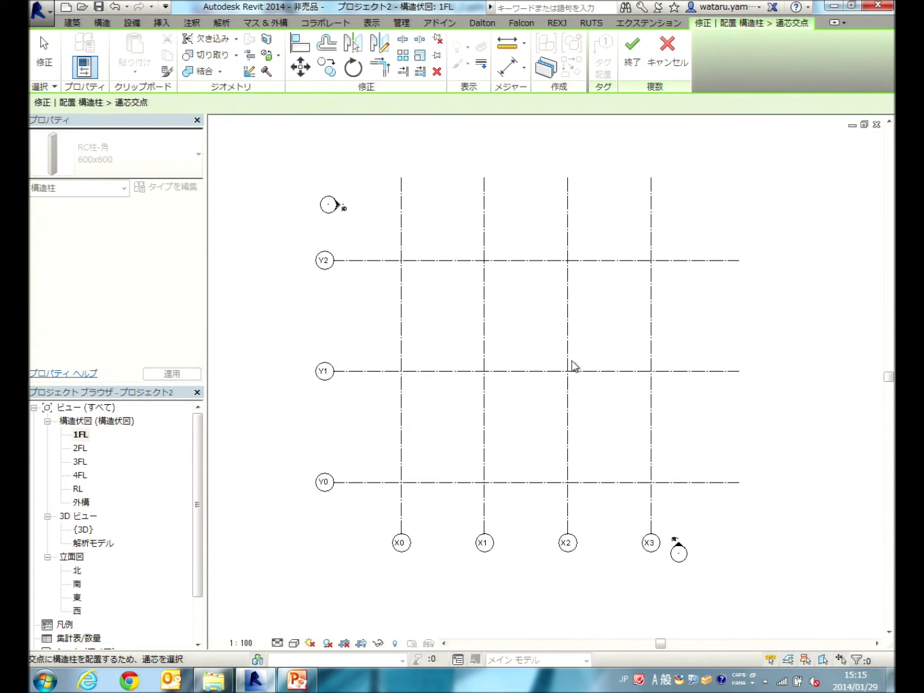
left_click_drag(355, 510, 708, 214)
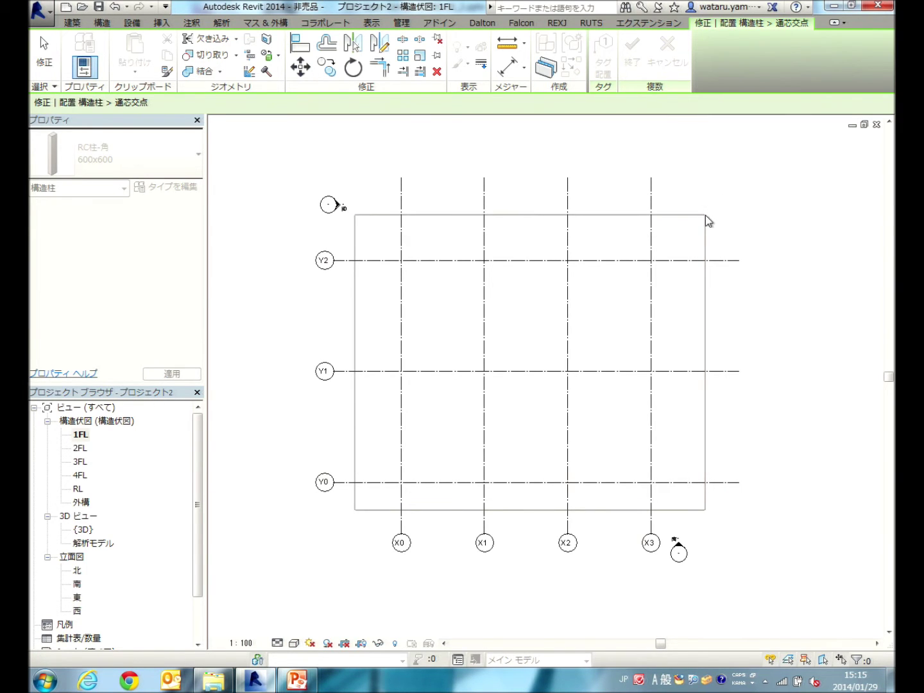
left_click_drag(708, 215, 704, 217)
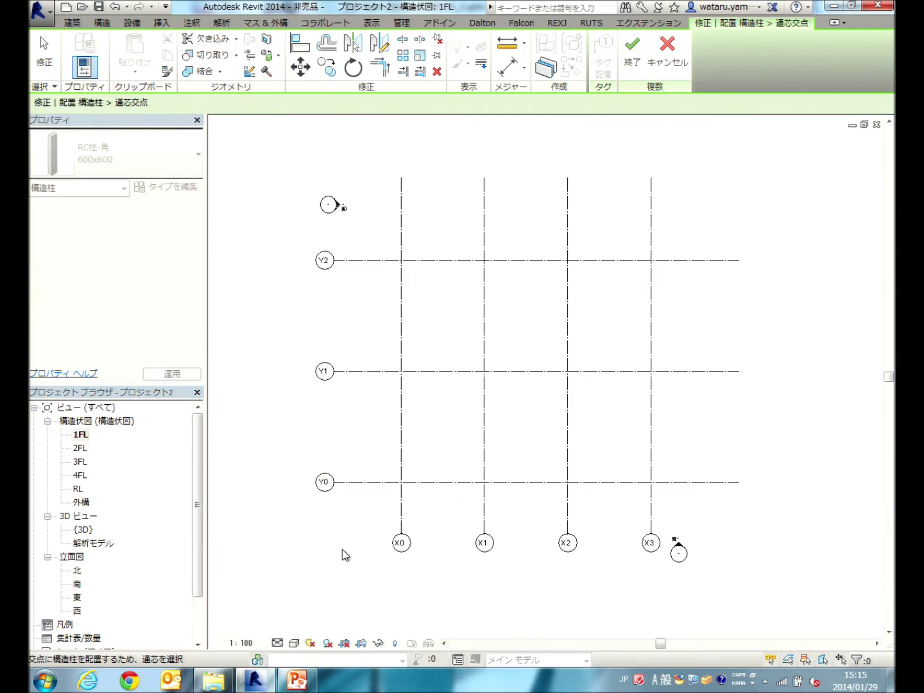
mouse_move(277, 561)
left_mouse_down()
mouse_move(598, 364)
mouse_move(506, 418)
mouse_move(646, 327)
mouse_move(803, 200)
mouse_move(836, 156)
left_mouse_up()
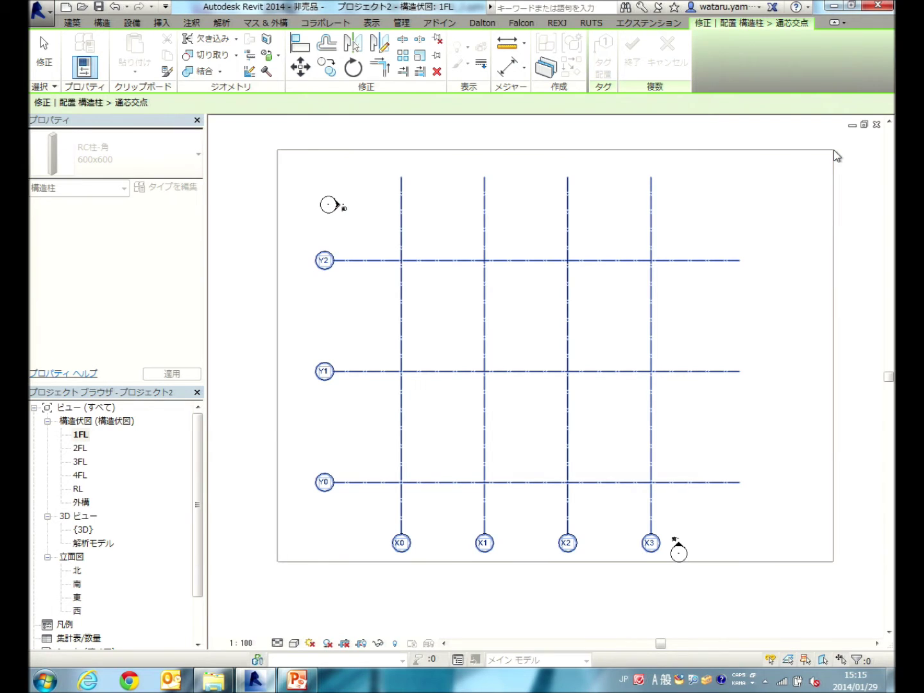
mouse_move(834, 150)
left_mouse_down()
mouse_move(784, 191)
mouse_move(734, 203)
left_mouse_up()
left_click(736, 208)
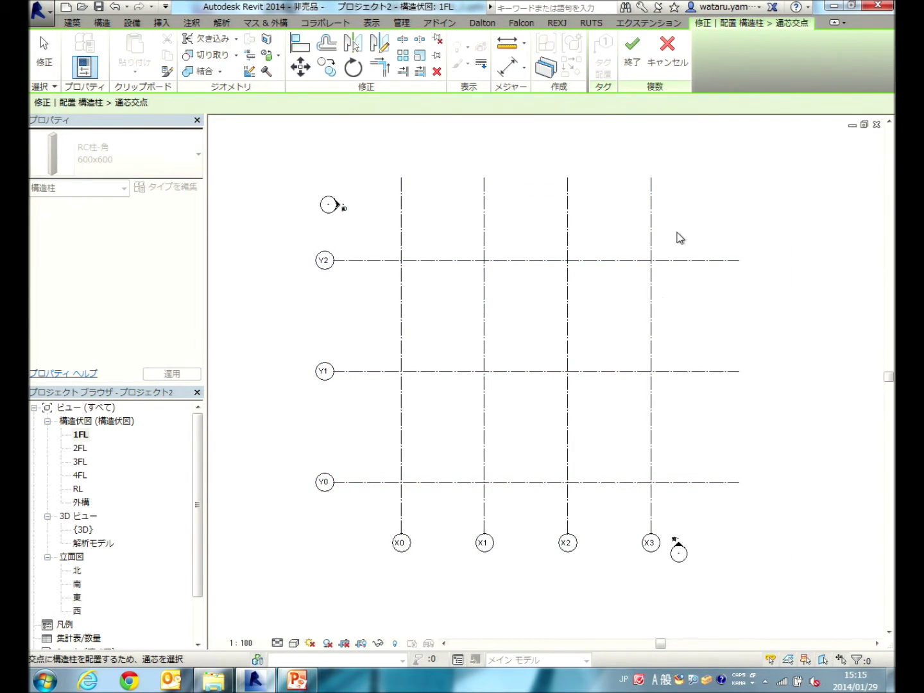
left_click_drag(677, 235, 518, 415)
left_click_drag(416, 494, 387, 505)
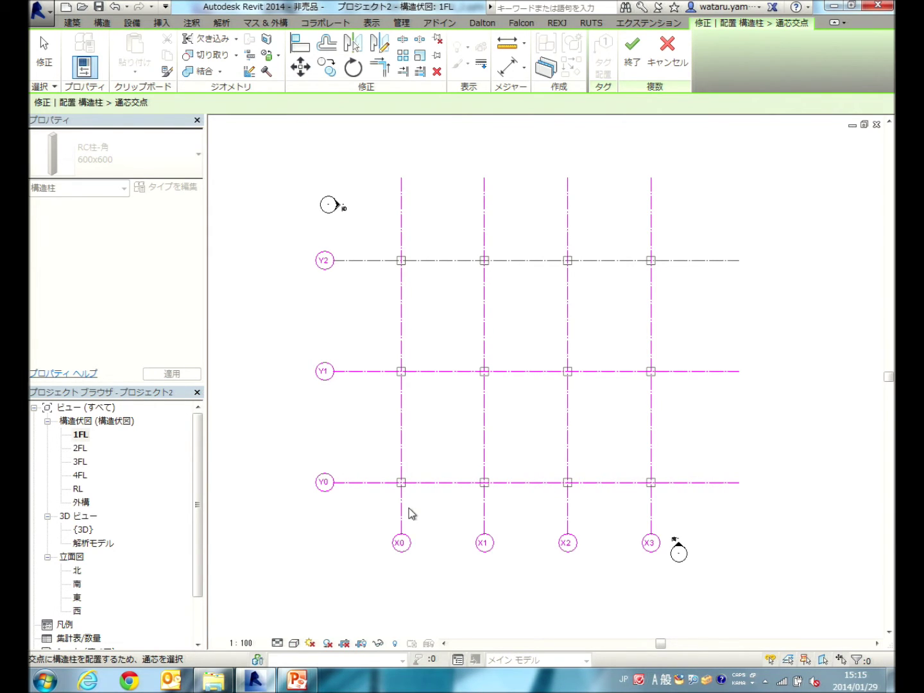
left_click(633, 52)
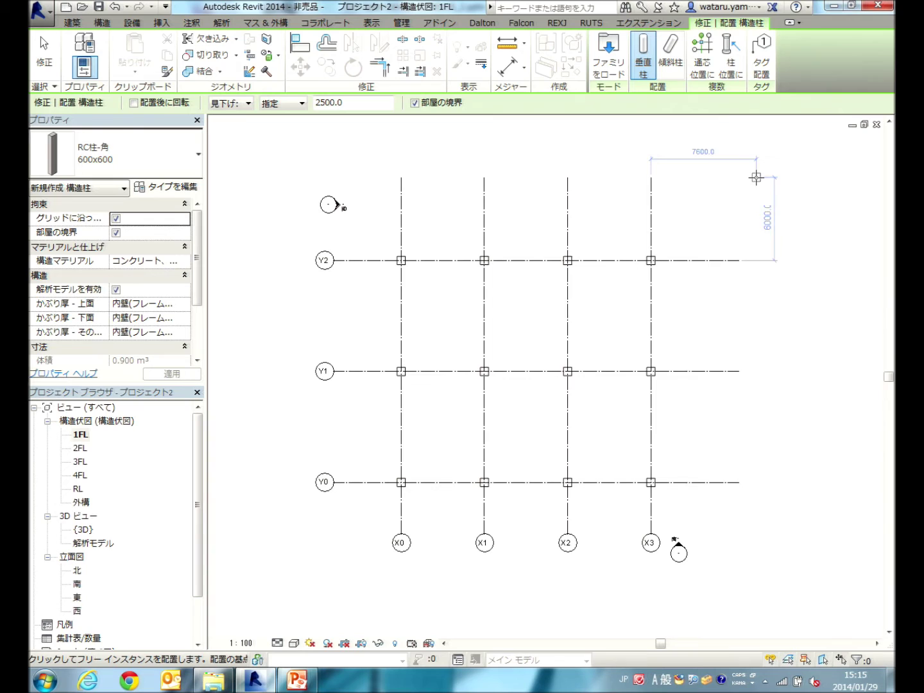
left_click(123, 12)
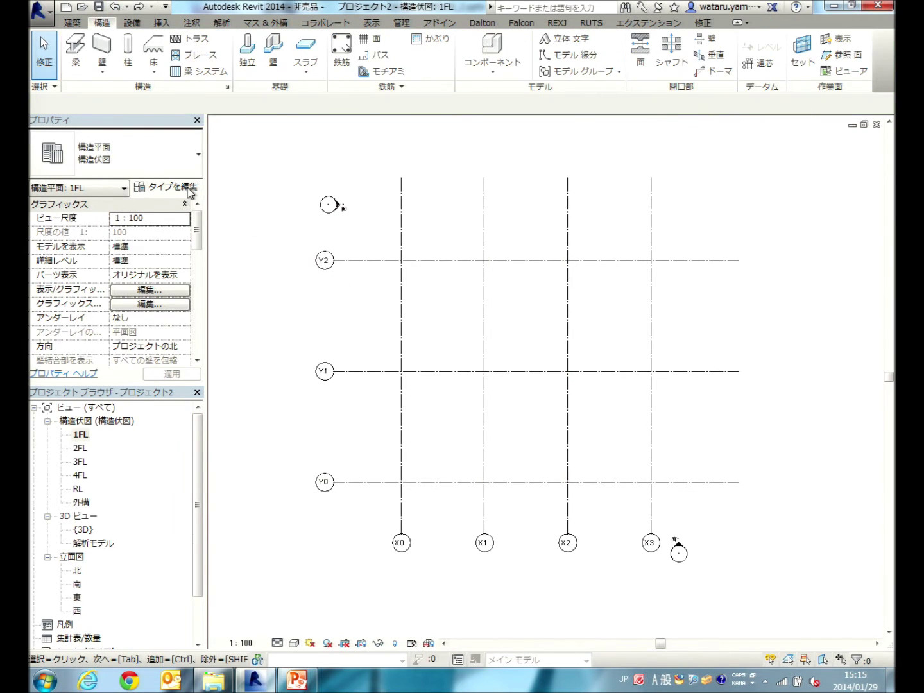
Restart the column tool with columns set to rise upward (見上げ) to level 2FL
left_click(128, 51)
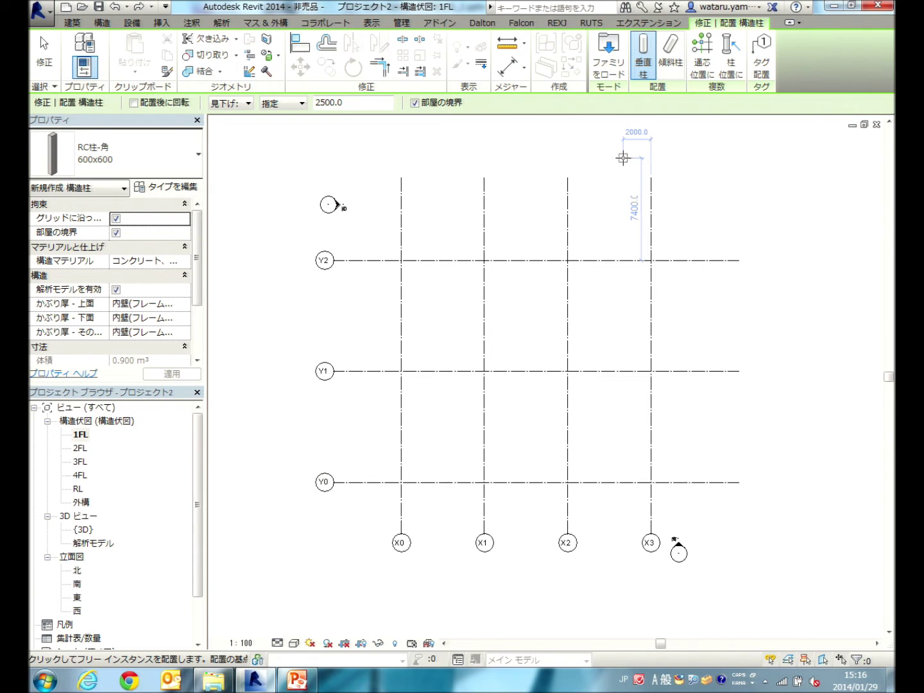
left_click(104, 23)
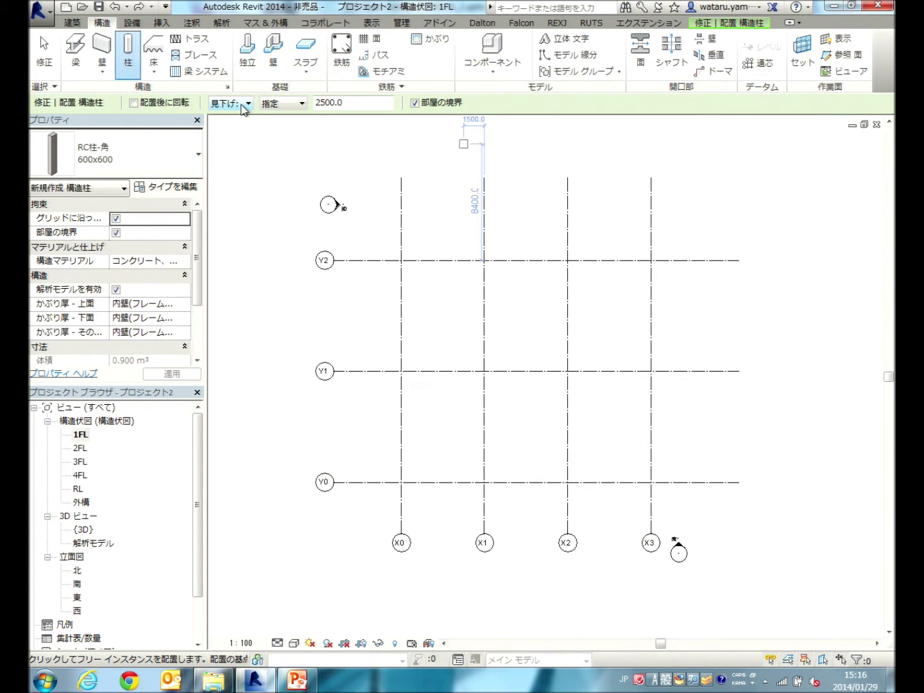
left_click(244, 108)
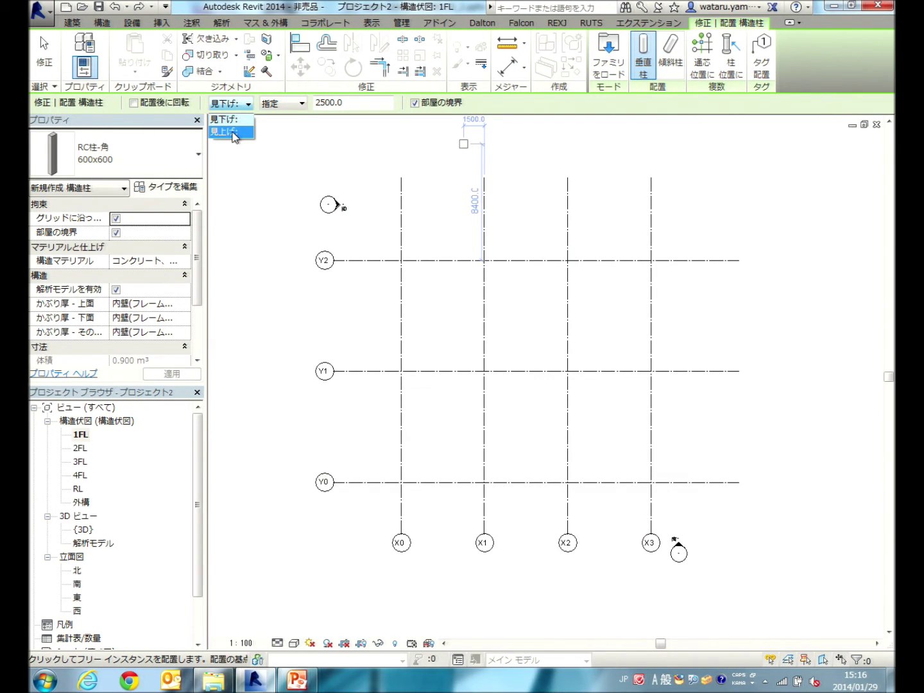
left_click(232, 133)
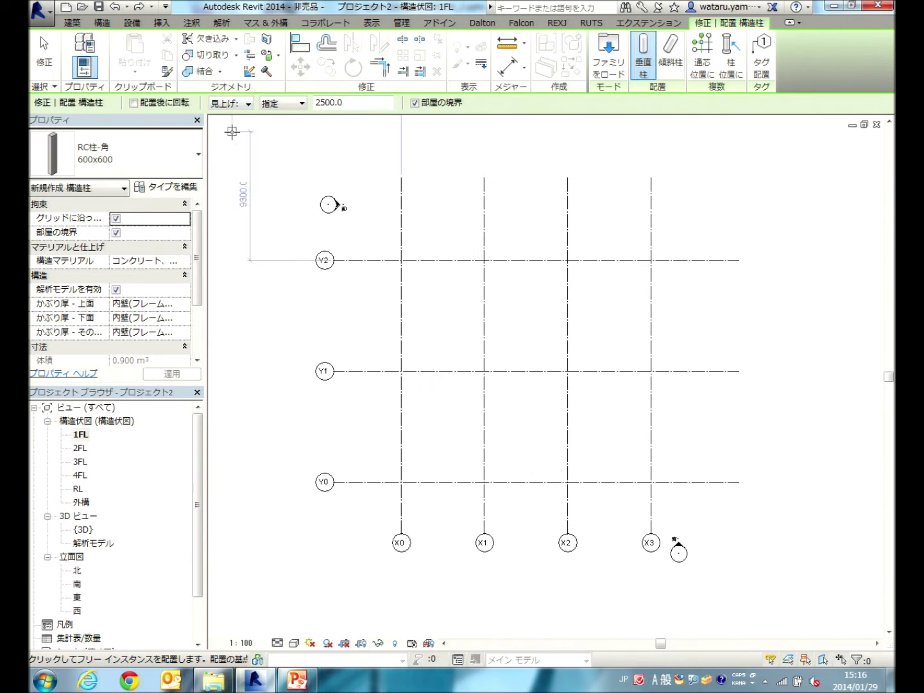
left_click(283, 106)
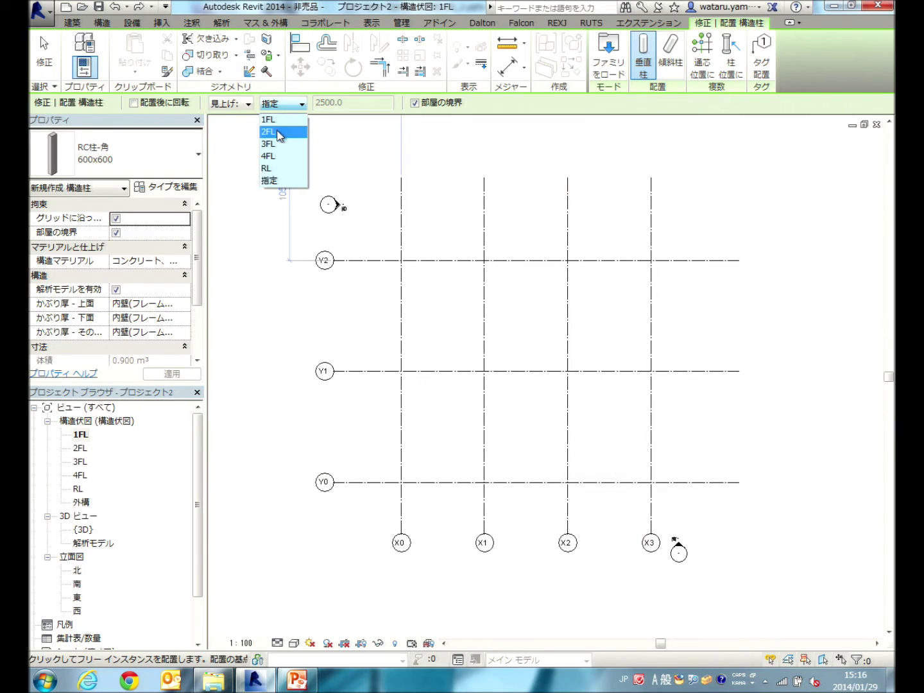
left_click(282, 132)
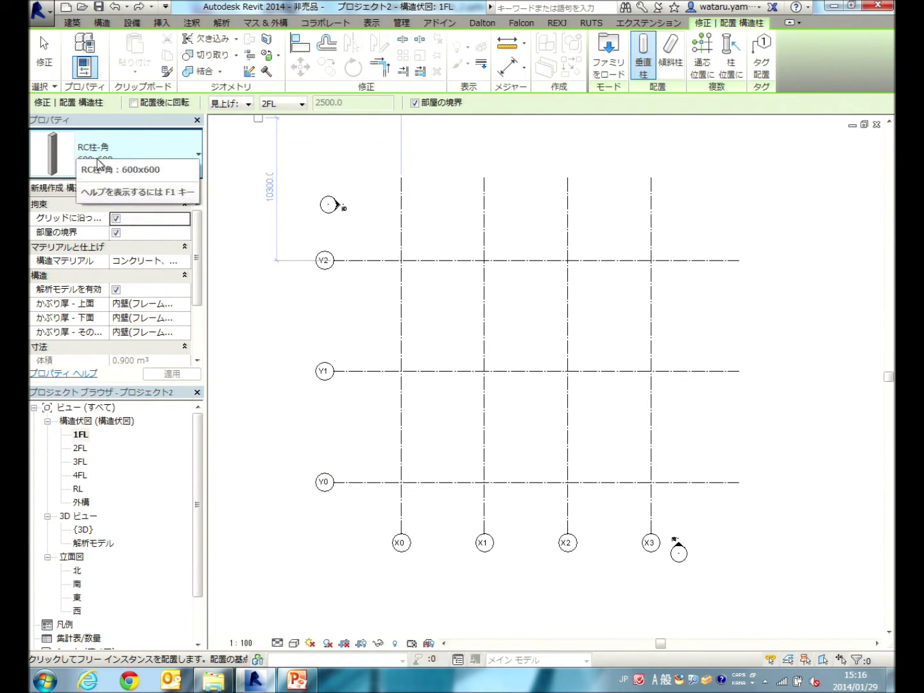
left_click(706, 55)
Crossing-select all grids and place 1FL-to-2FL columns at every intersection
mouse_move(687, 179)
left_mouse_down()
mouse_move(336, 469)
mouse_move(321, 504)
left_mouse_up()
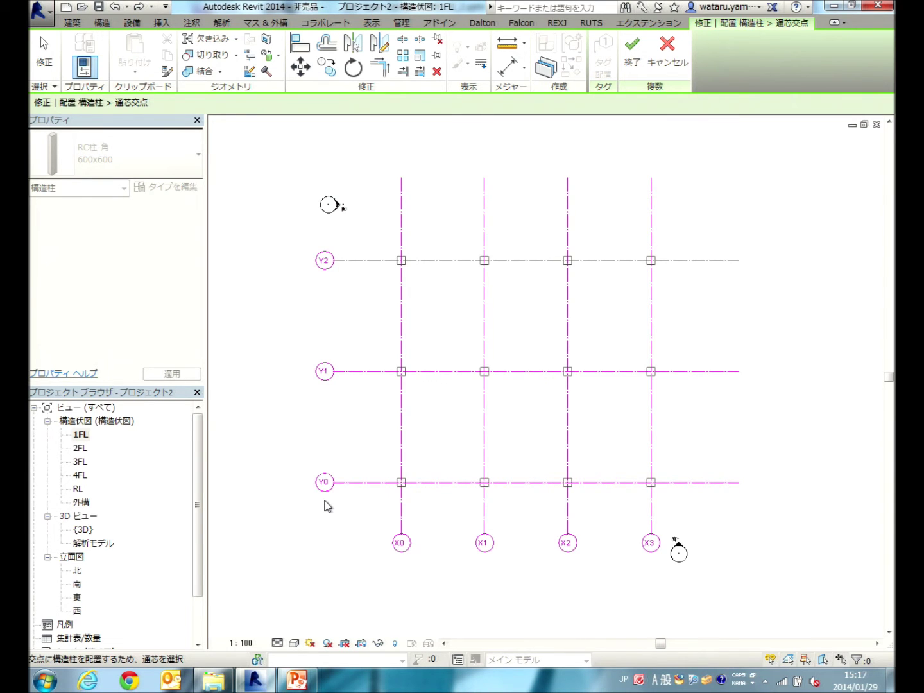
left_click(632, 55)
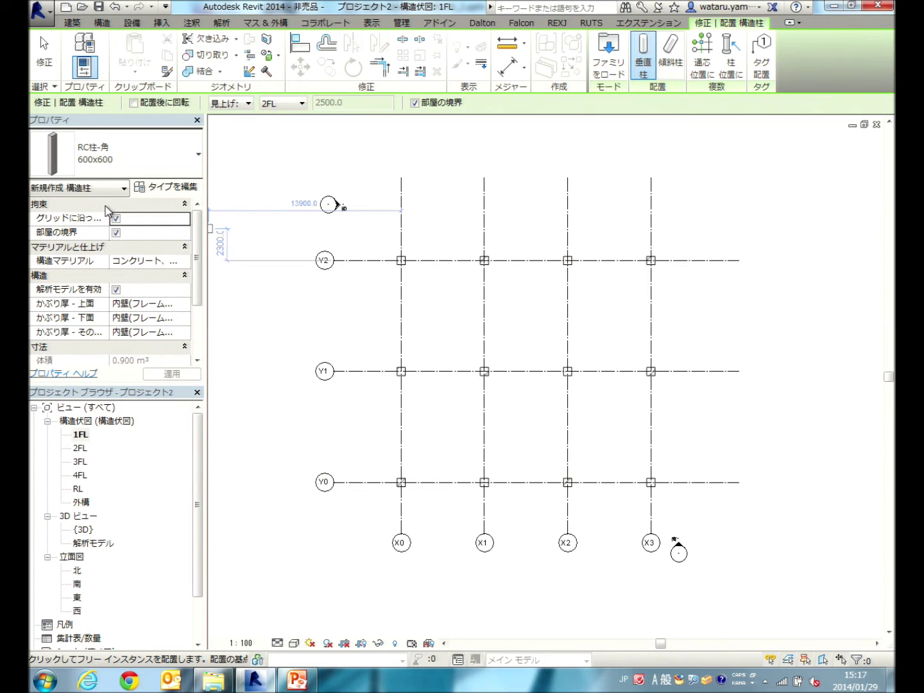
left_click(105, 24)
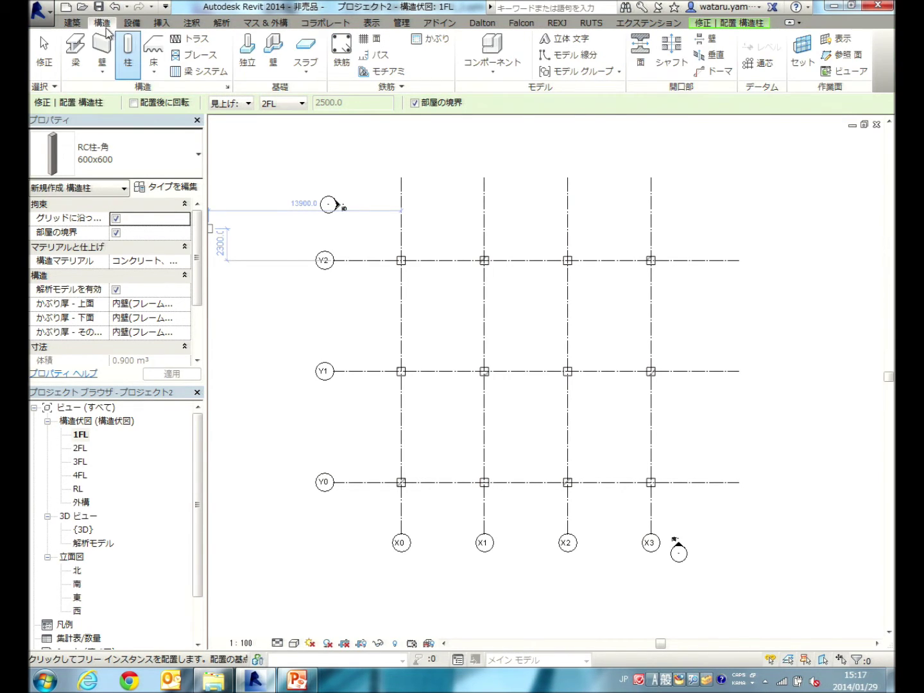
Place RC梁-角 1000x600 beams along all grid lines using on-grid mode
left_click(76, 52)
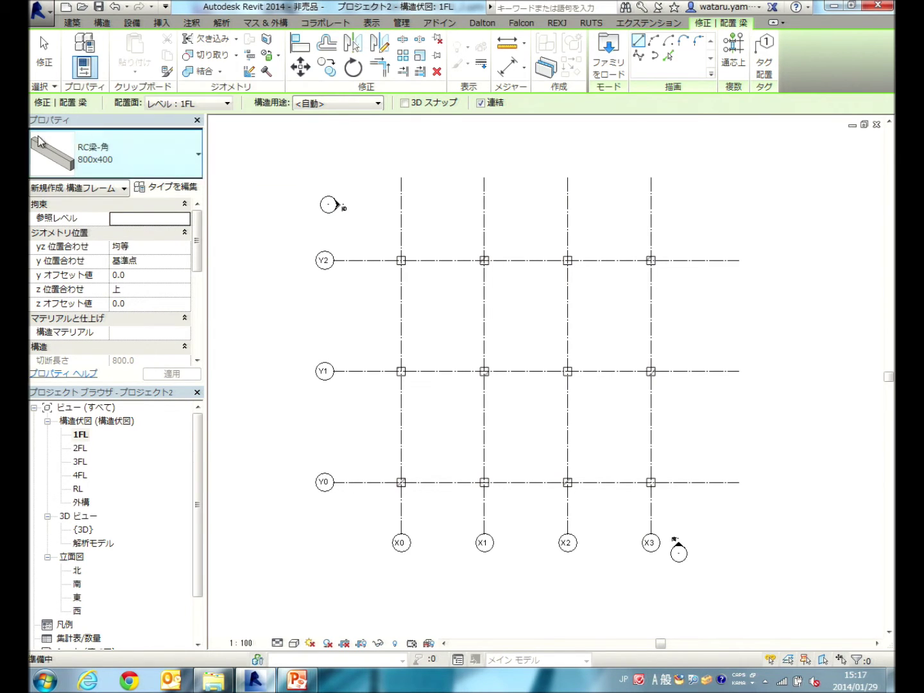
left_click(123, 154)
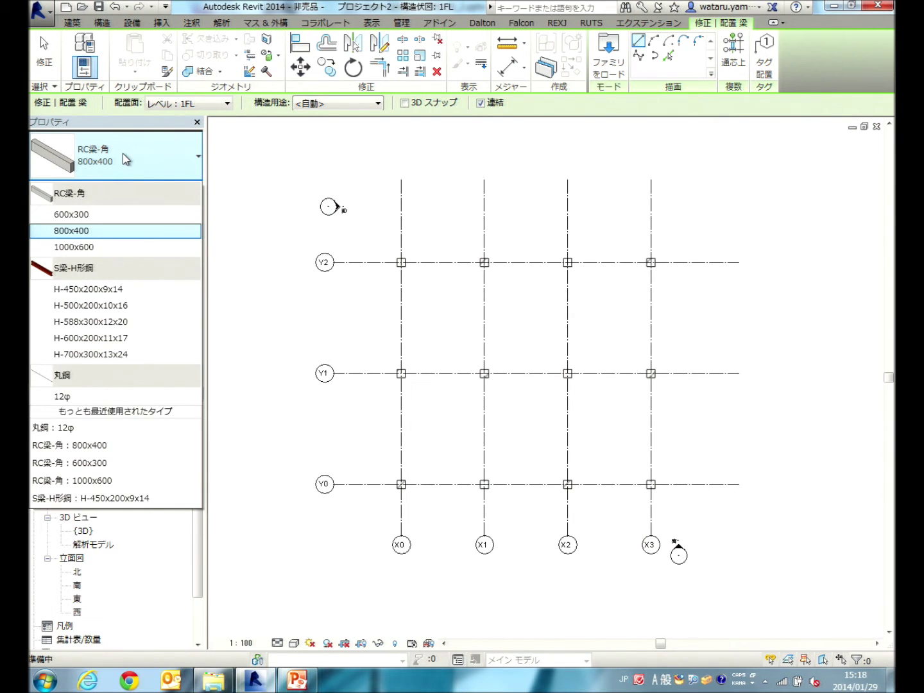
left_click(108, 248)
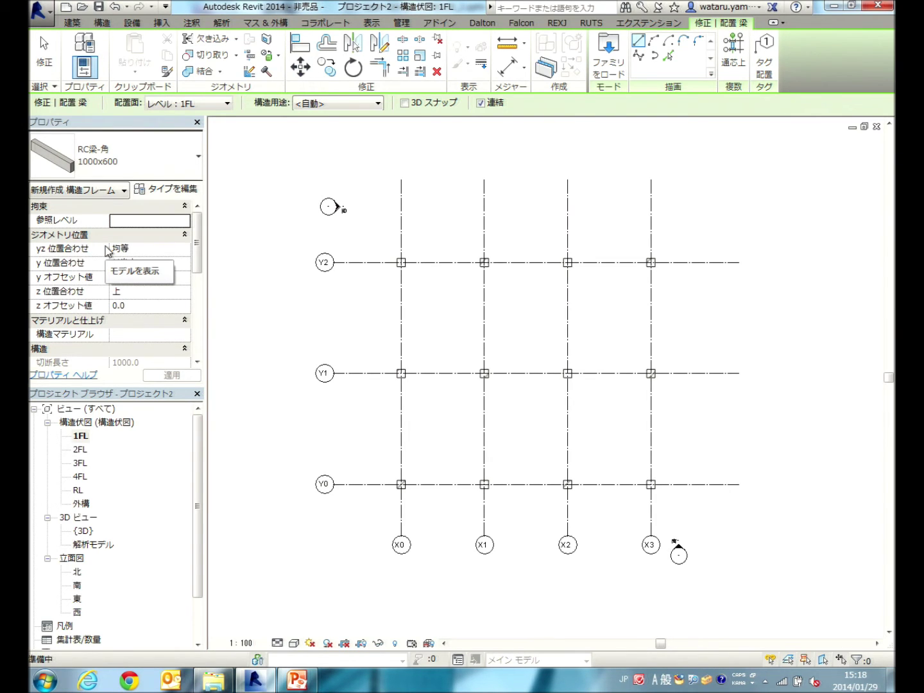
left_click(737, 61)
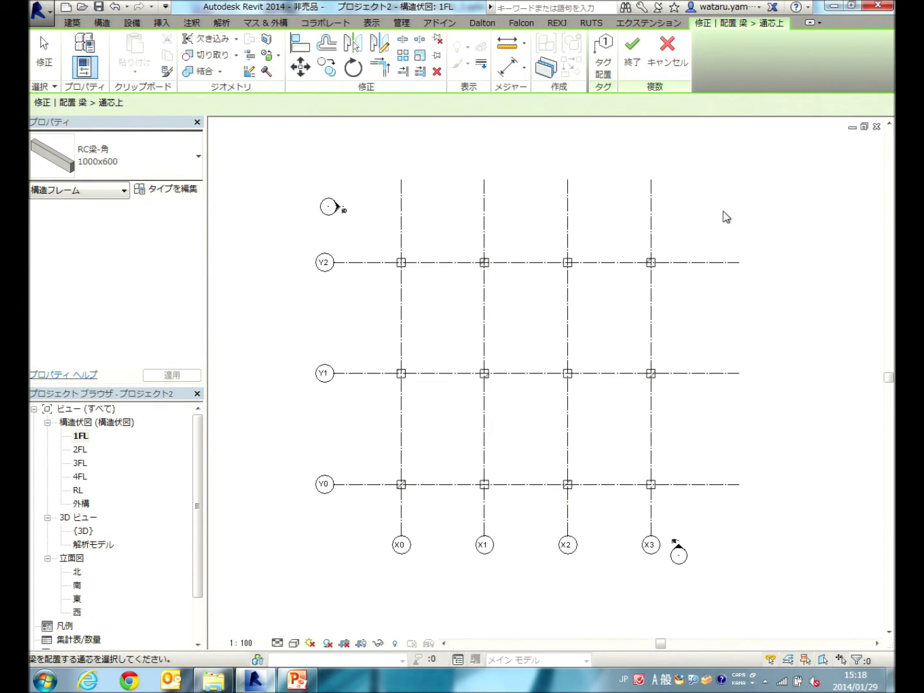
left_click_drag(724, 210, 376, 528)
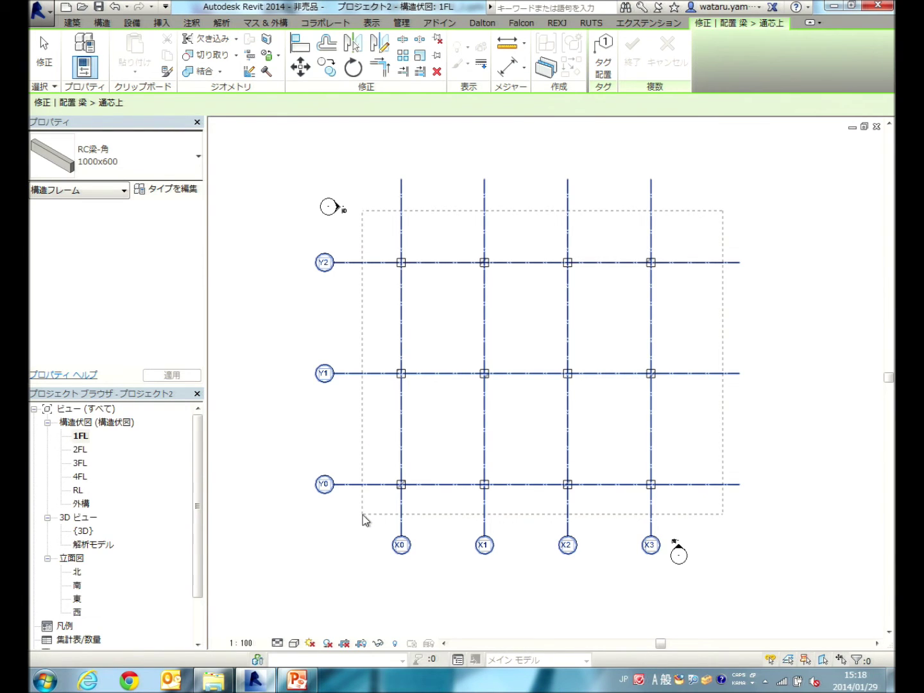
left_click_drag(363, 515, 362, 514)
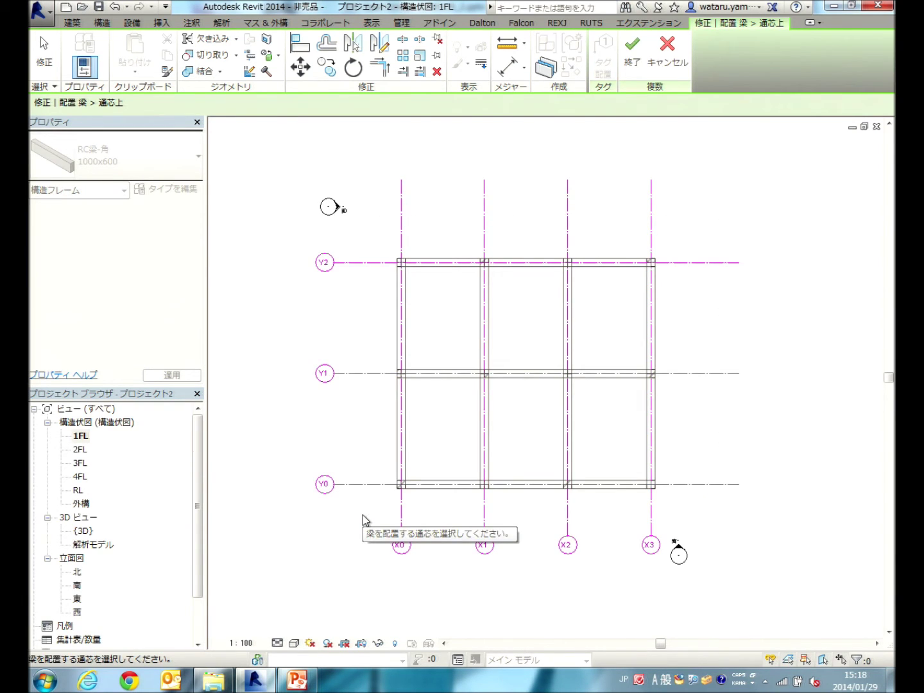
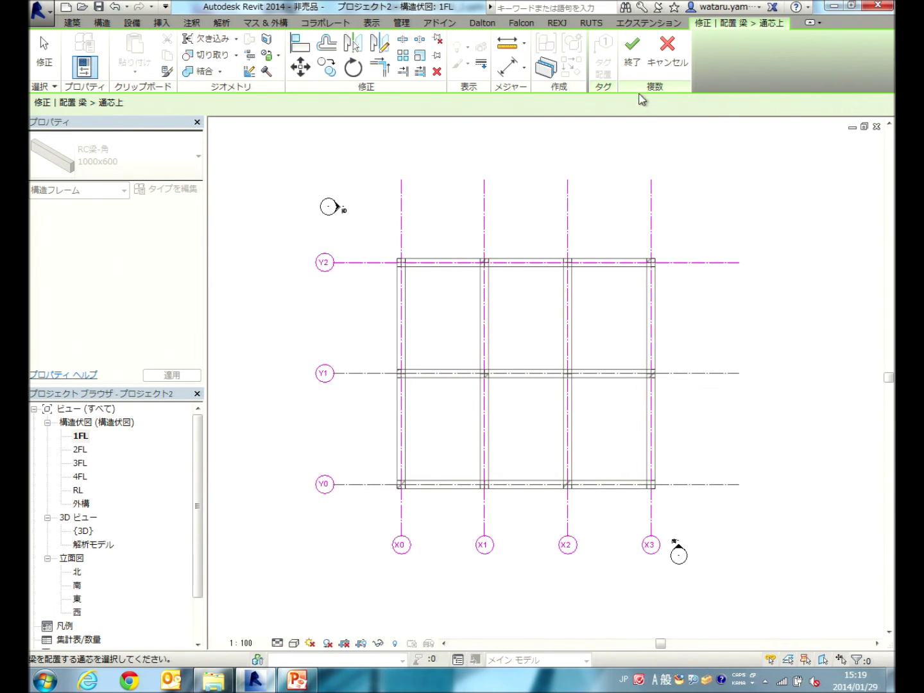
Finish the 1000x600 1FL grid beams and switch the beam type to RC梁-角 800x400
left_click(638, 59)
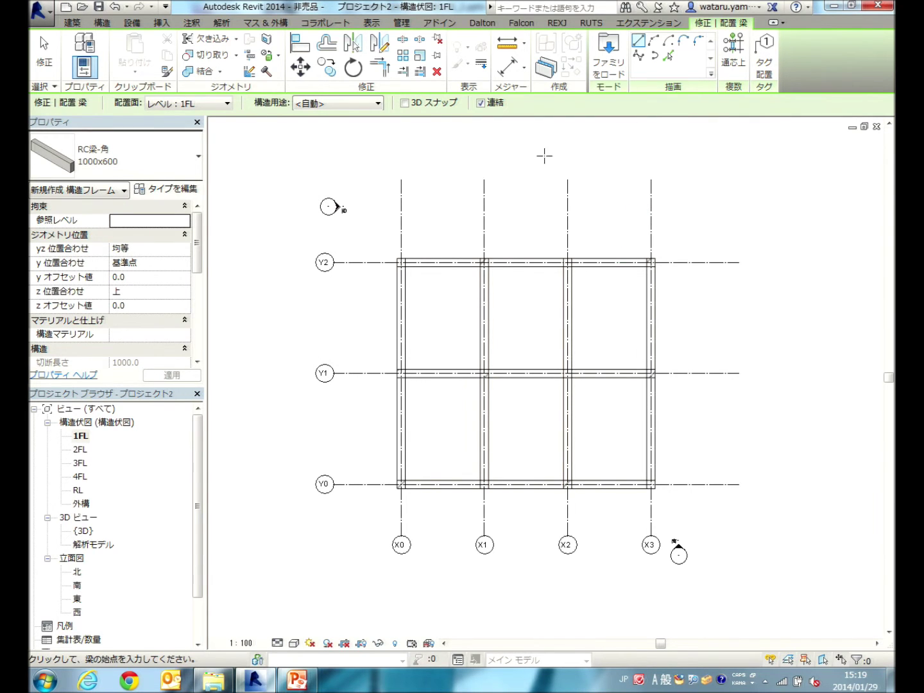
left_click(131, 170)
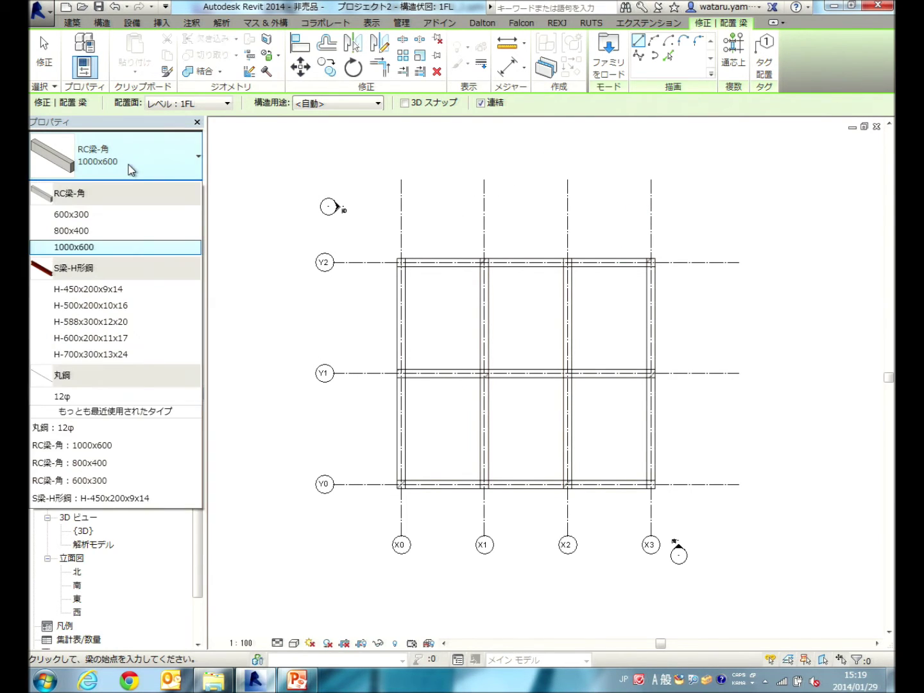
left_click(118, 230)
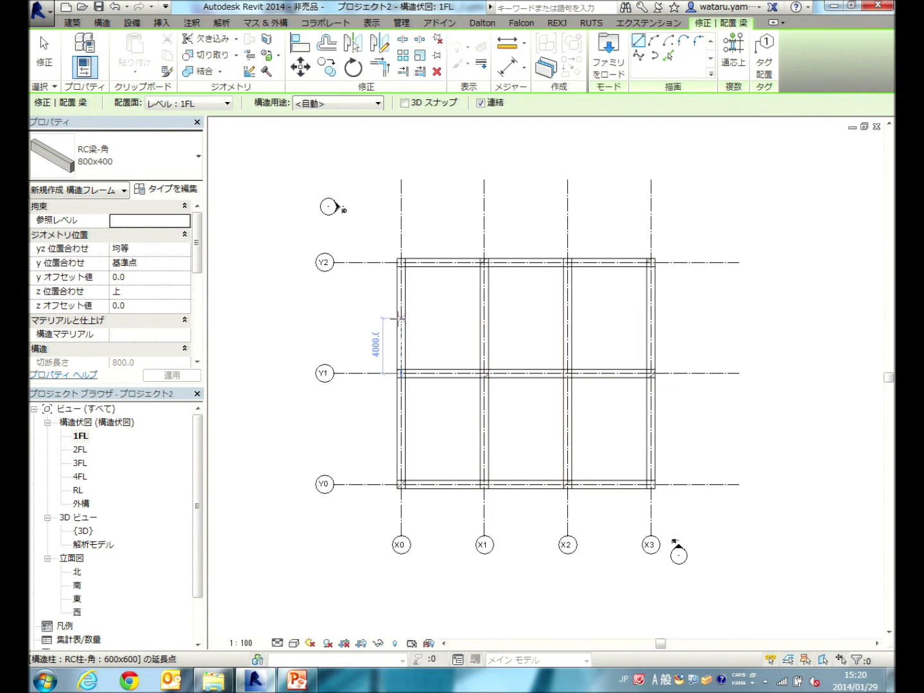
Draw the upper-bay 800x400 secondary beam from the X0 midpoint through X1 and X2 to X3
left_click(401, 318)
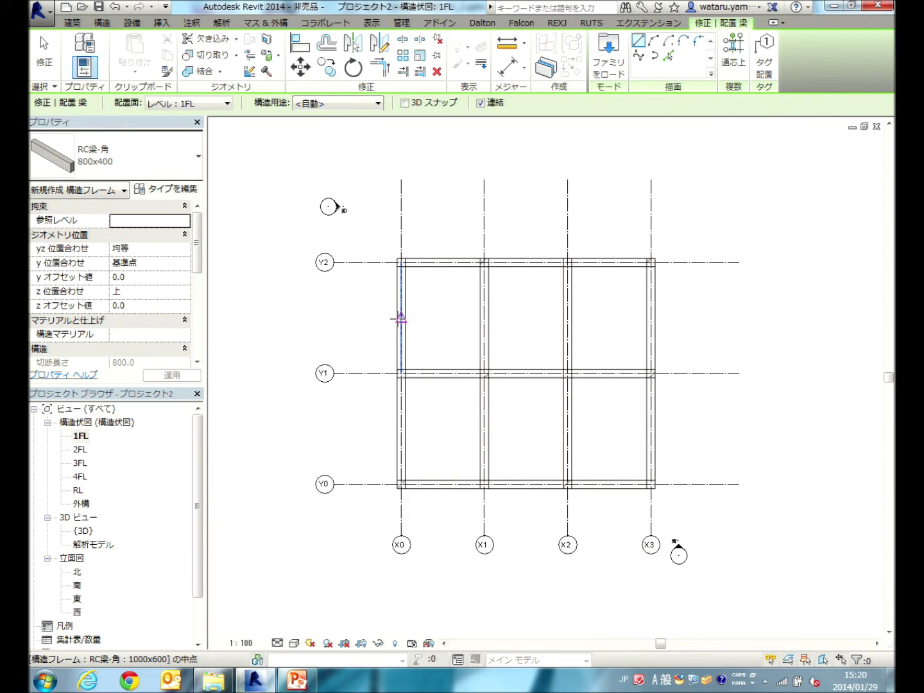
left_click(401, 320)
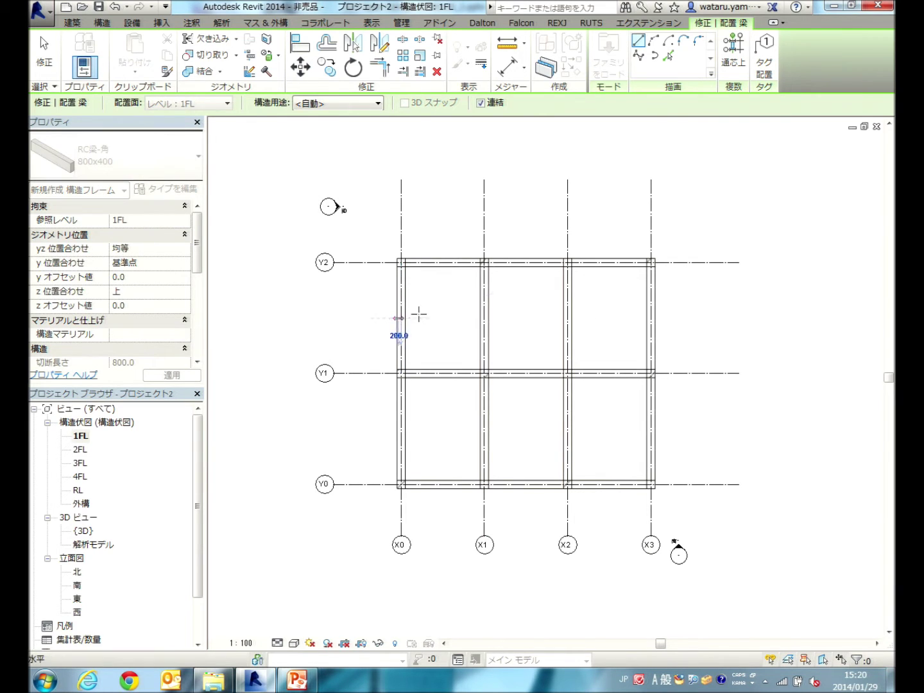
left_click(484, 317)
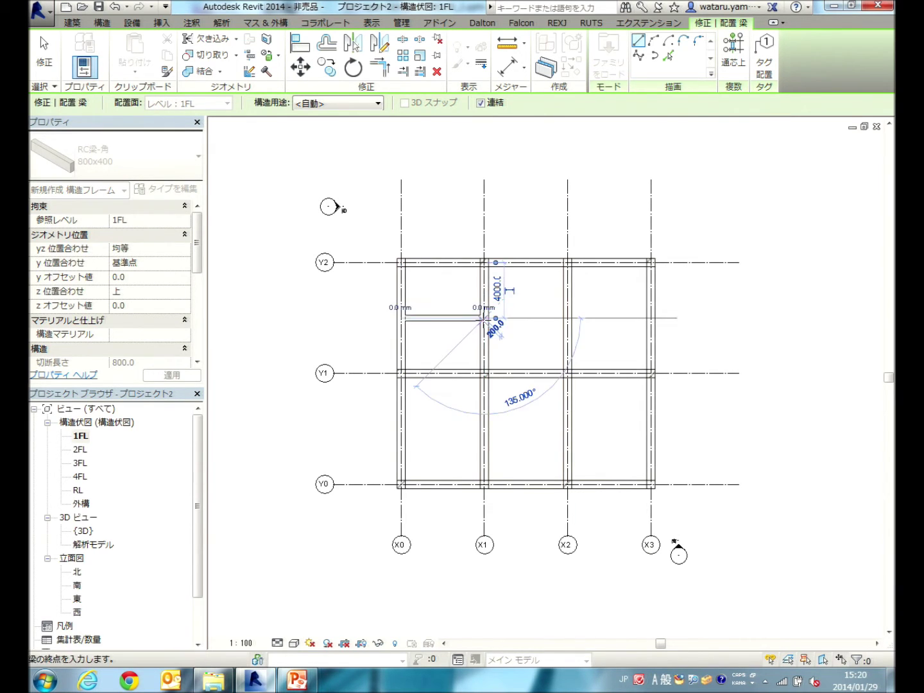
left_click(568, 319)
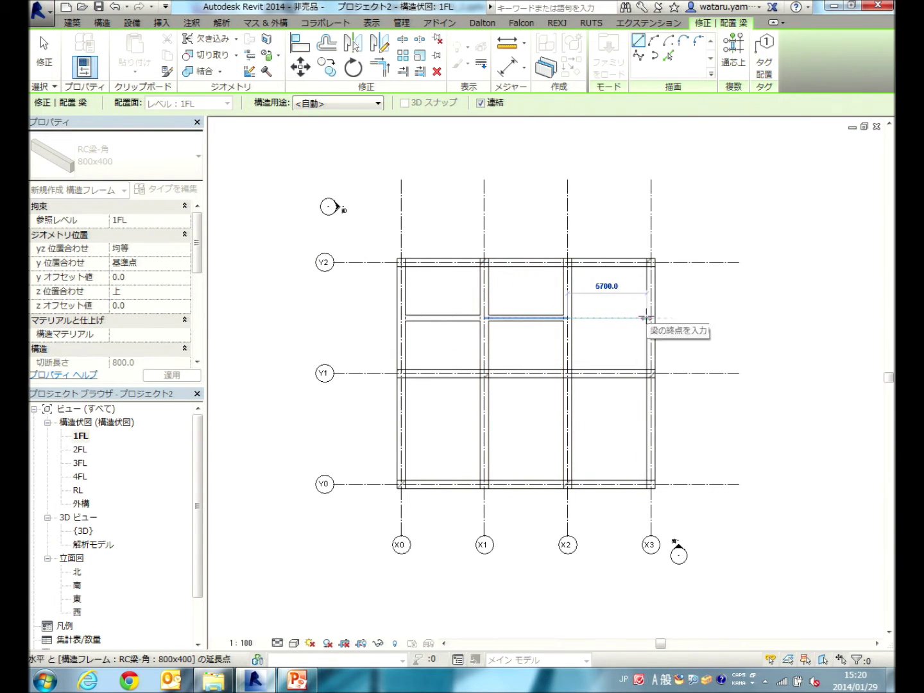
left_click(650, 318)
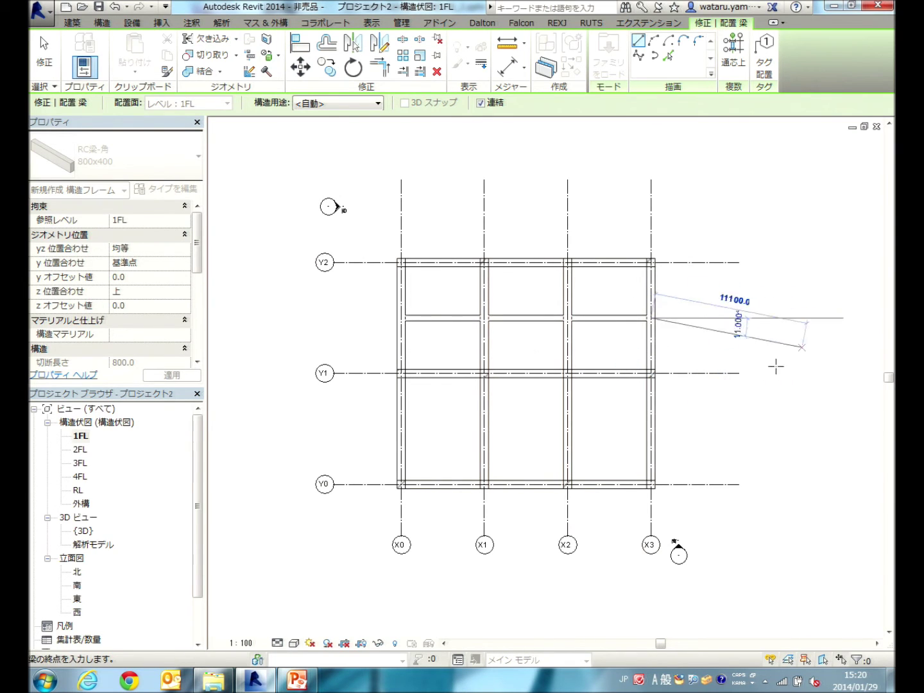
key("Escape")
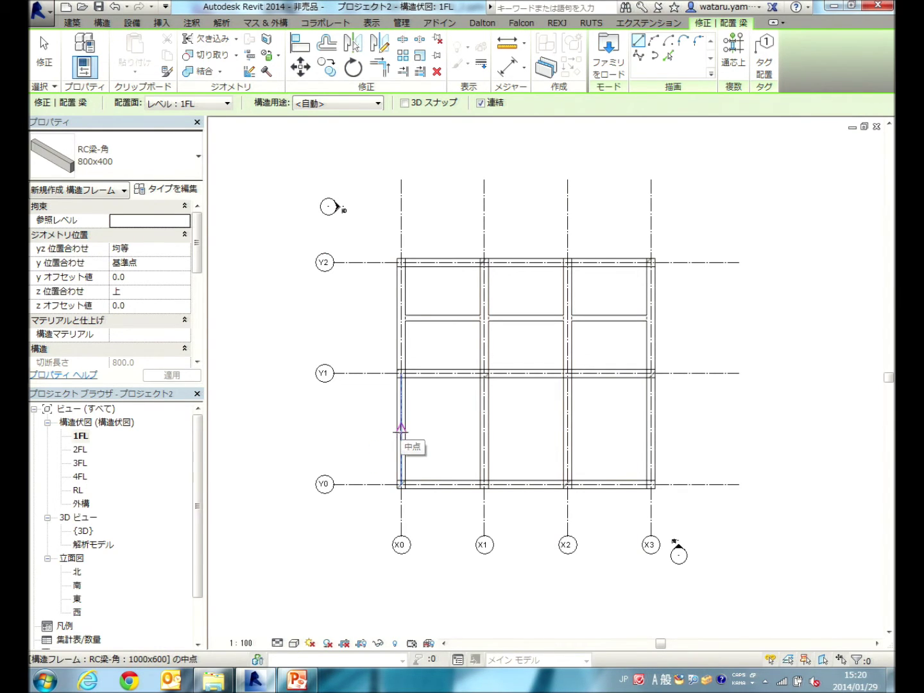
Draw the lower-bay 800x400 secondary beam from X0 through X1 and X2 to X3
left_click(402, 429)
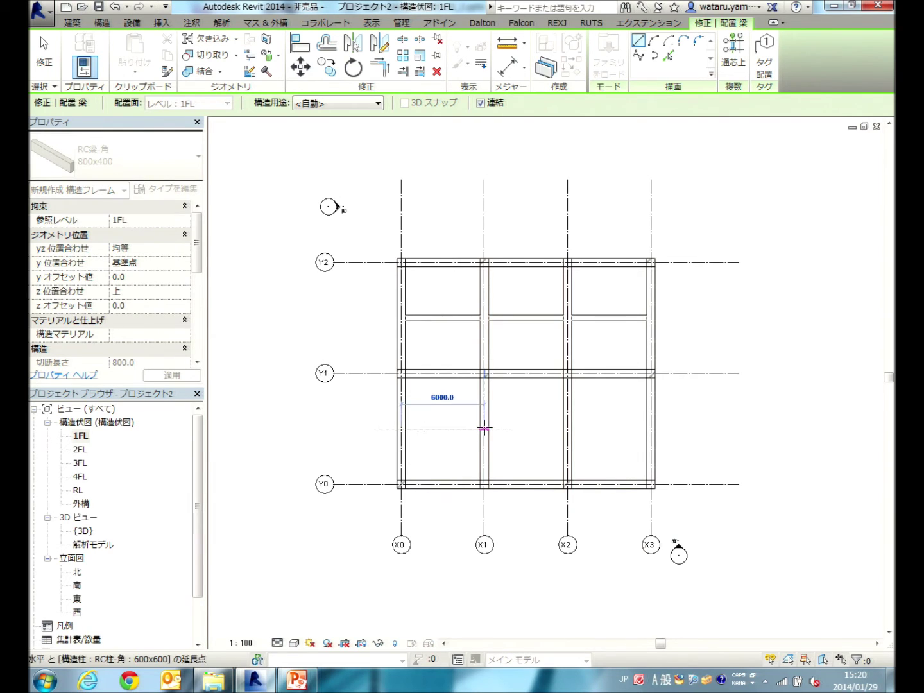
left_click(485, 429)
left_click(568, 429)
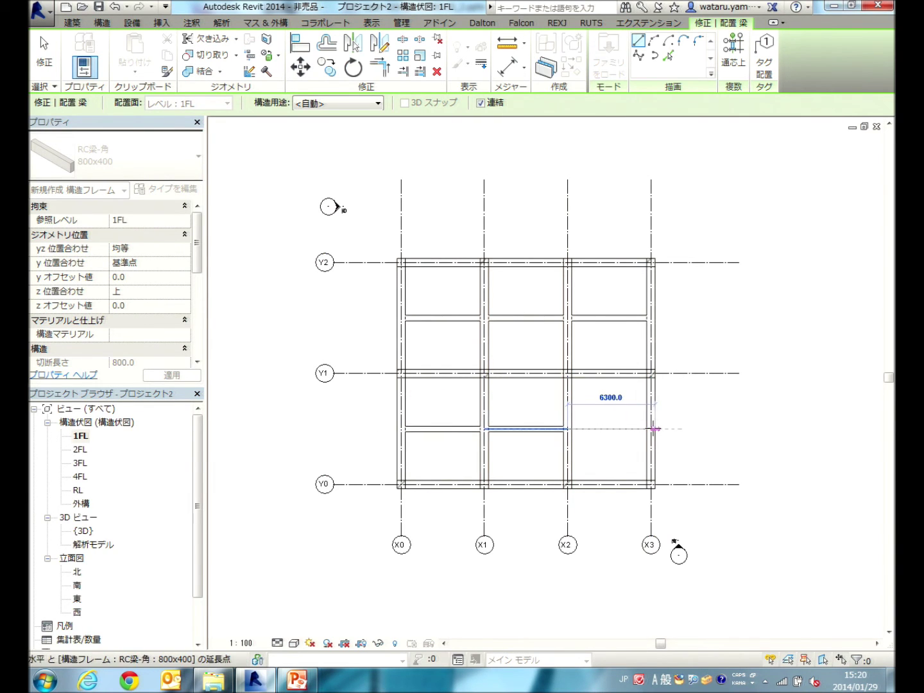
left_click(652, 428)
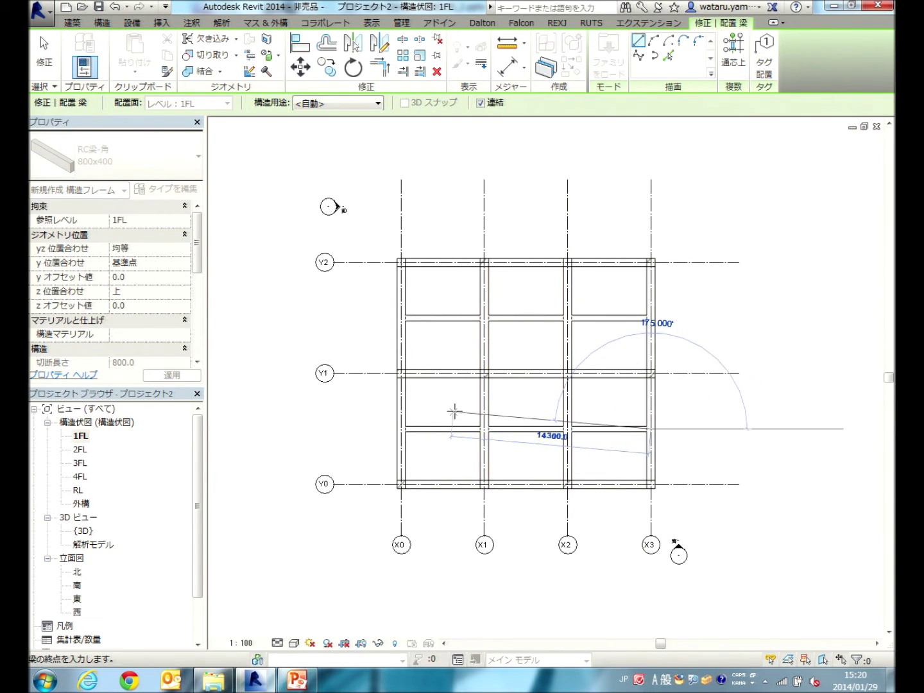
key("Escape")
Zoom around the 1FL plan, then open the 2FL structural plan
scroll(537, 481, "up", 3)
scroll(505, 431, "up", 3)
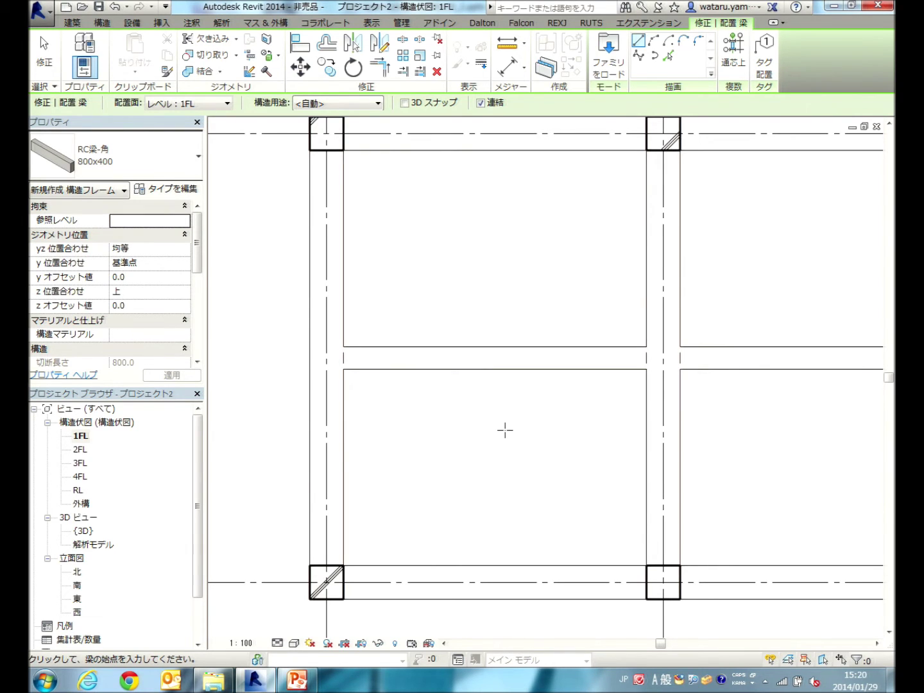
scroll(505, 431, "down", 2)
scroll(413, 507, "down", 1)
scroll(404, 495, "down", 2)
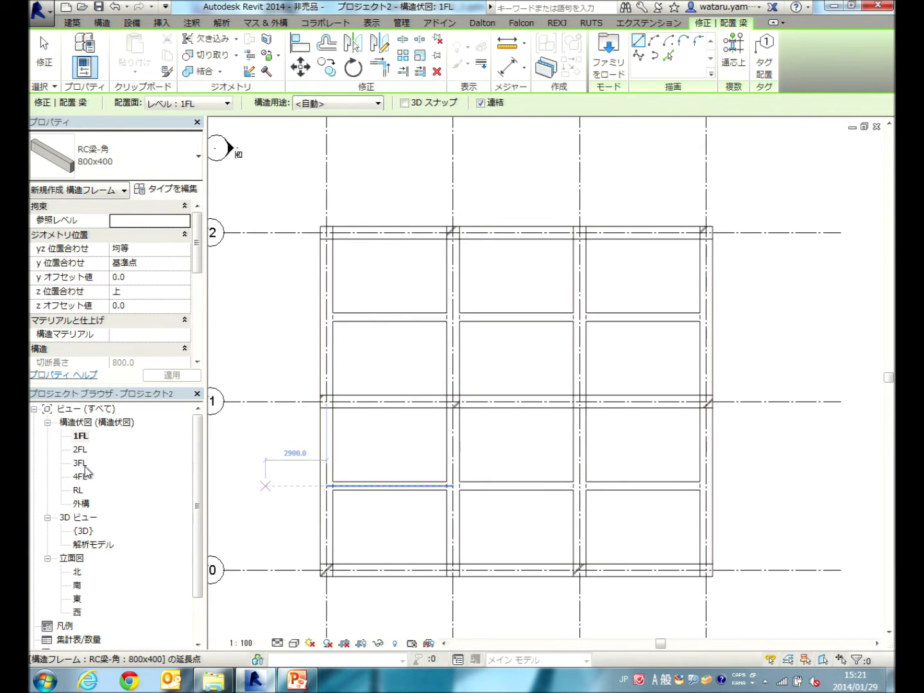
double_click(80, 451)
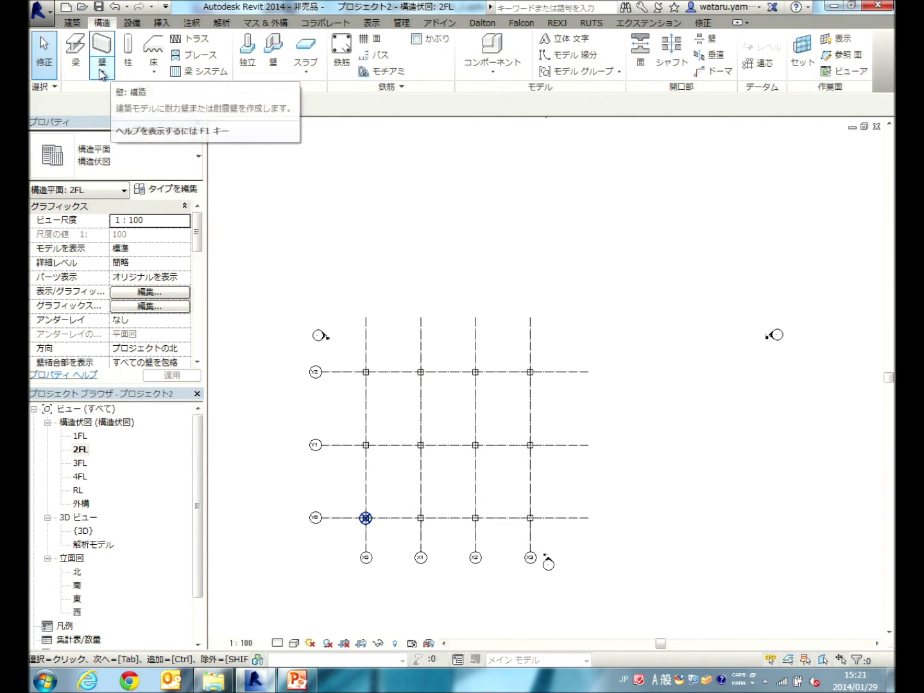
Place RC梁-角 800x400 beams On Grids, window-selecting all X0–X3 and Y0–Y2 gridlines
left_click(76, 51)
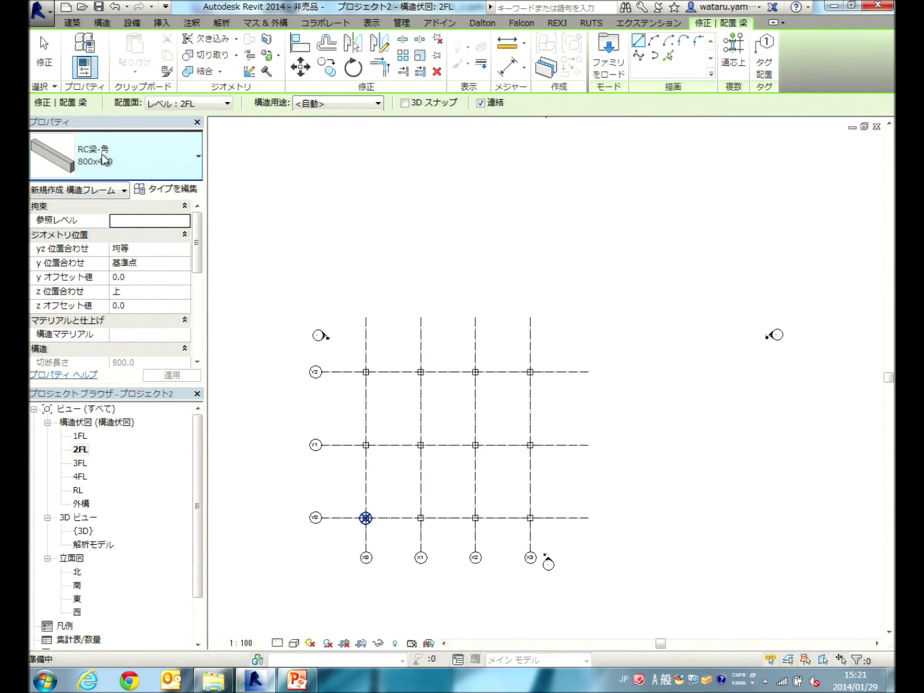
left_click(108, 153)
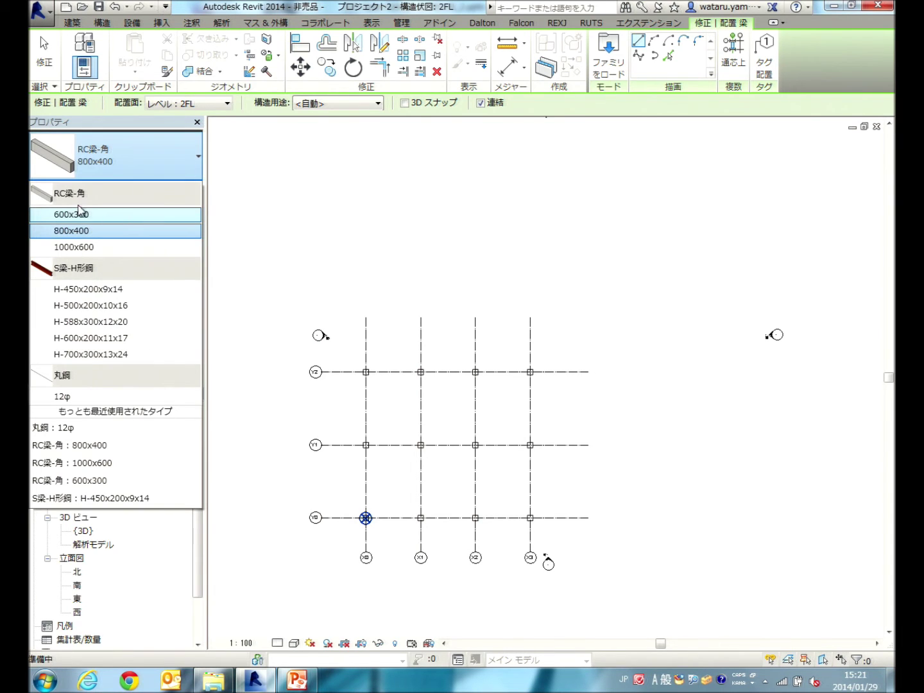
left_click(738, 72)
mouse_move(553, 346)
middle_mouse_down()
mouse_move(596, 235)
mouse_move(594, 263)
middle_mouse_up()
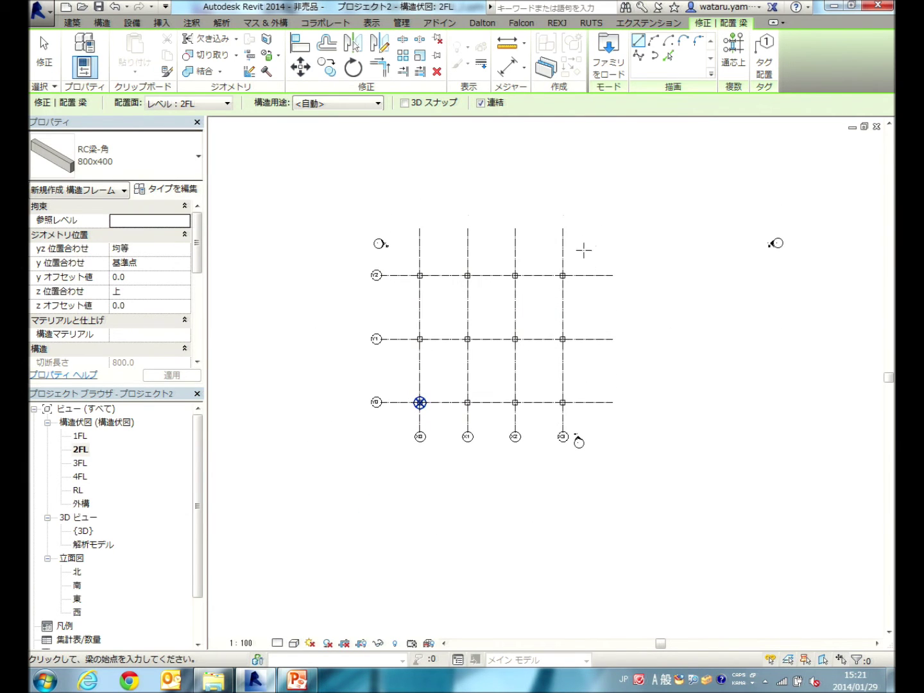
left_click(731, 55)
left_click_drag(631, 243, 367, 434)
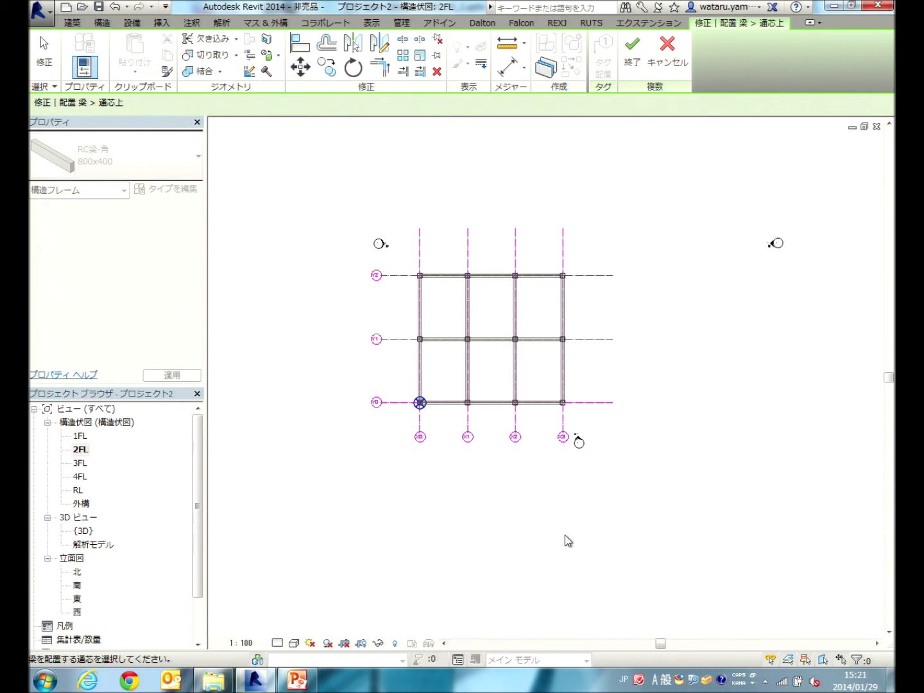
scroll(507, 424, "up", 3)
scroll(546, 444, "up", 1)
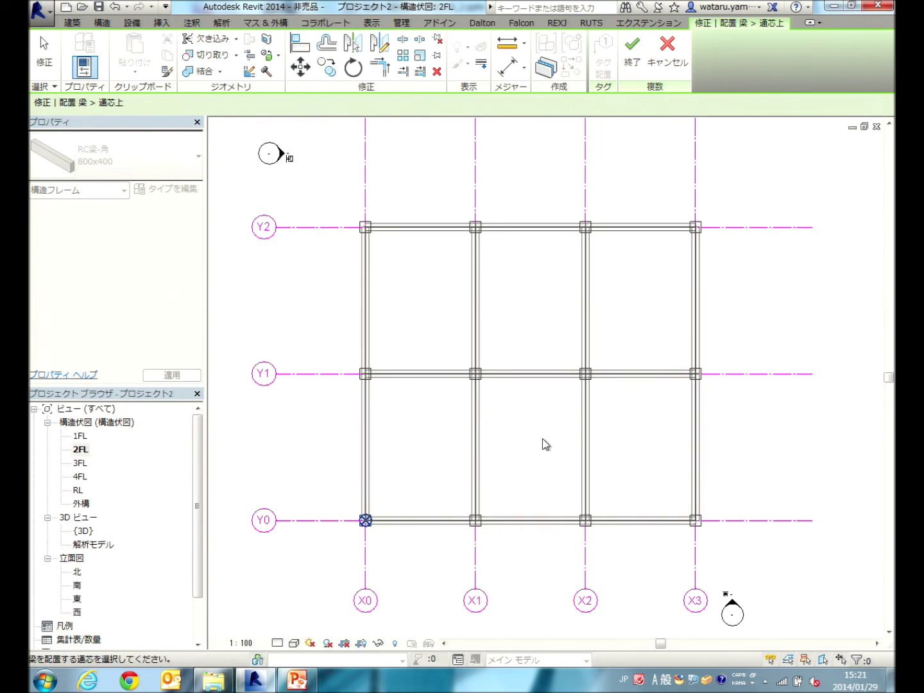
left_click(631, 67)
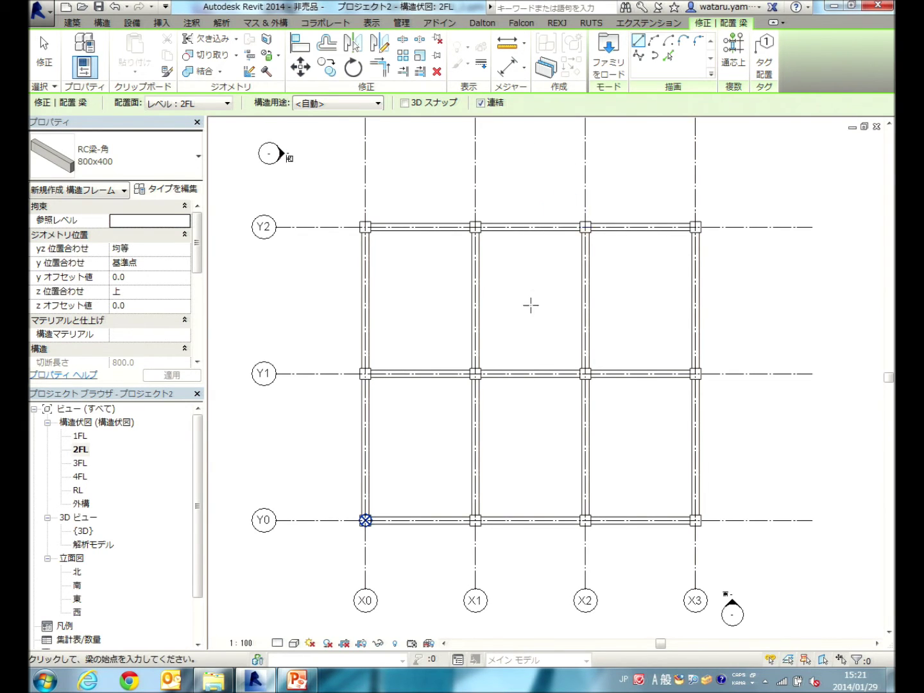
Zoom in on the 2FL plan to review the new gridline beams
scroll(533, 289, "up", 2)
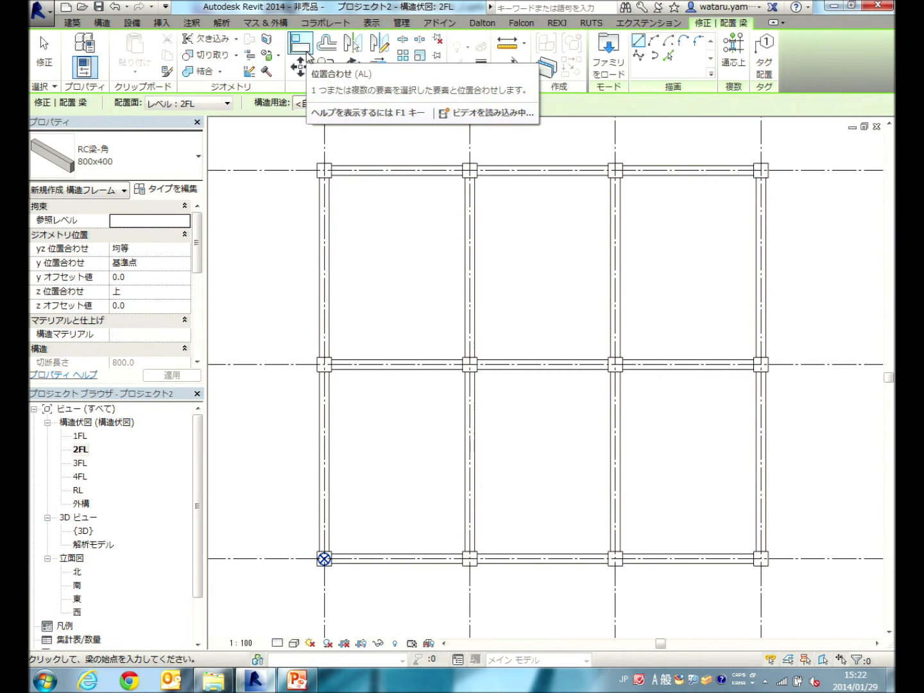
mouse_move(300, 45)
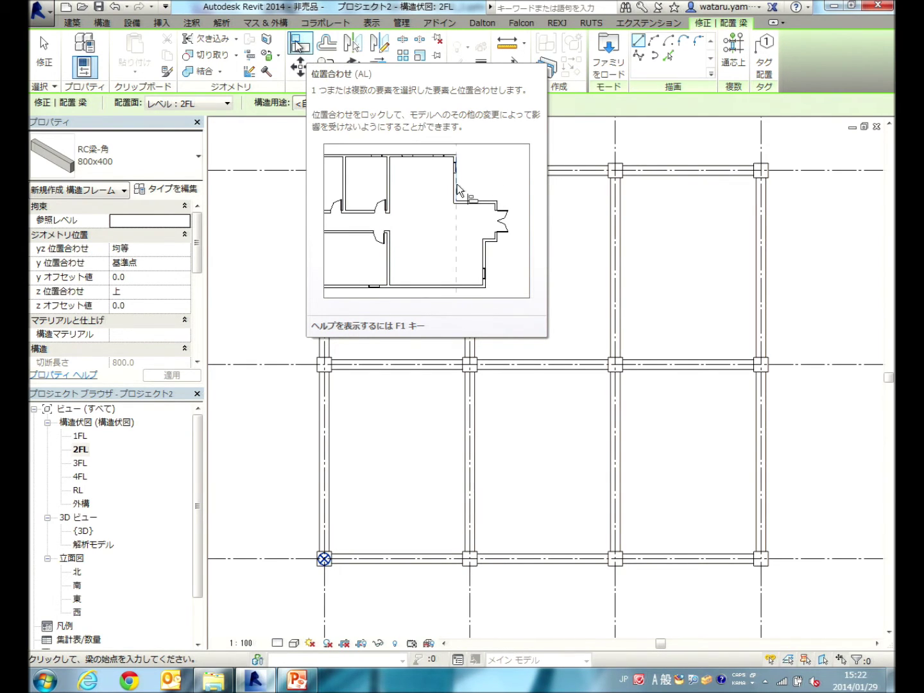
Align the Y2 beam between X0 and X1 to the column's outer top edge
left_click(298, 46)
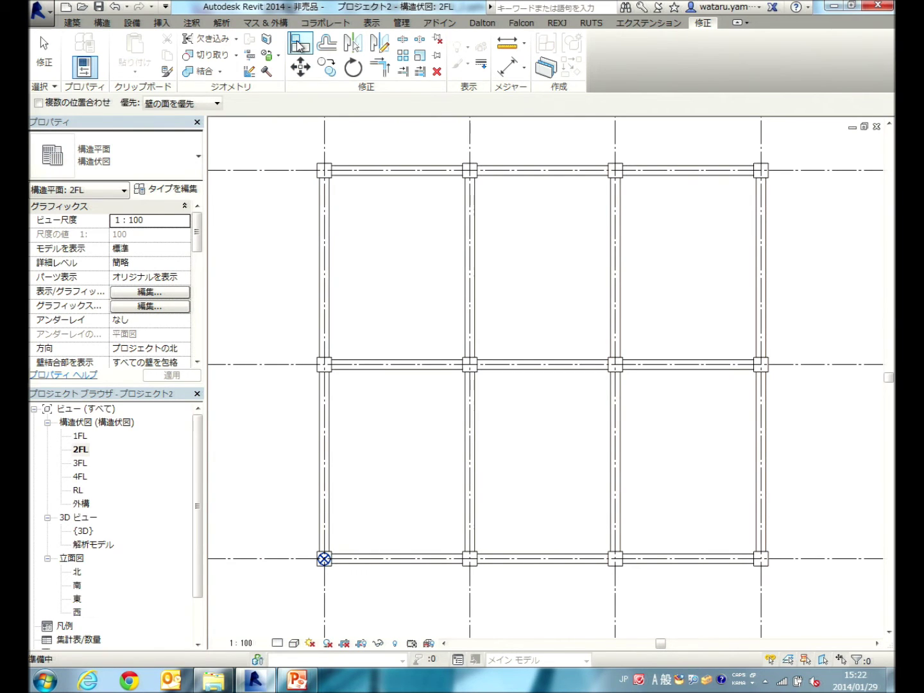
mouse_move(405, 226)
middle_mouse_down()
mouse_move(424, 302)
mouse_move(411, 324)
middle_mouse_up()
scroll(389, 287, "up", 1)
scroll(389, 286, "up", 2)
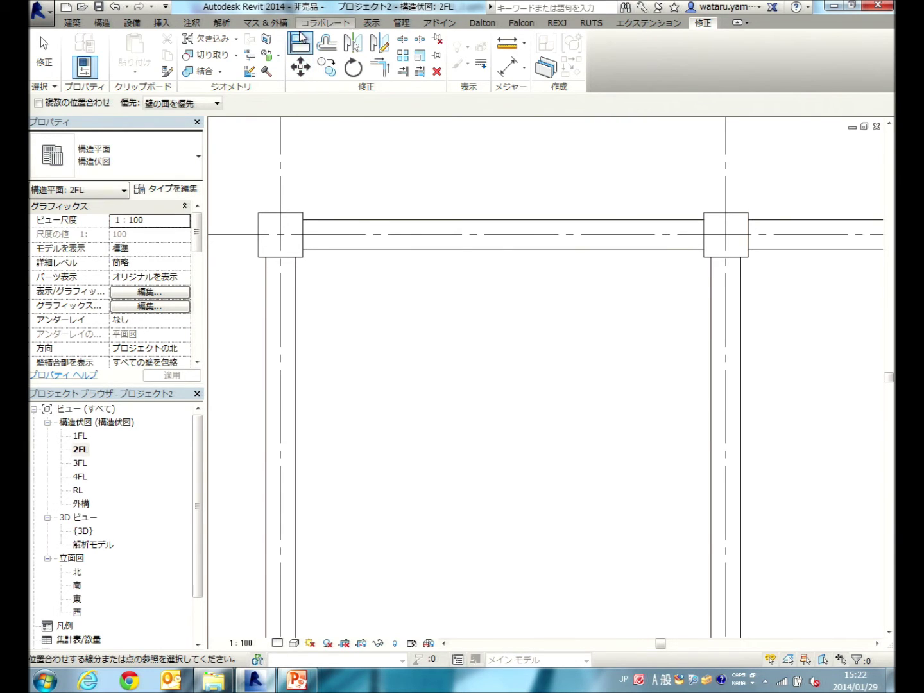
left_click(297, 211)
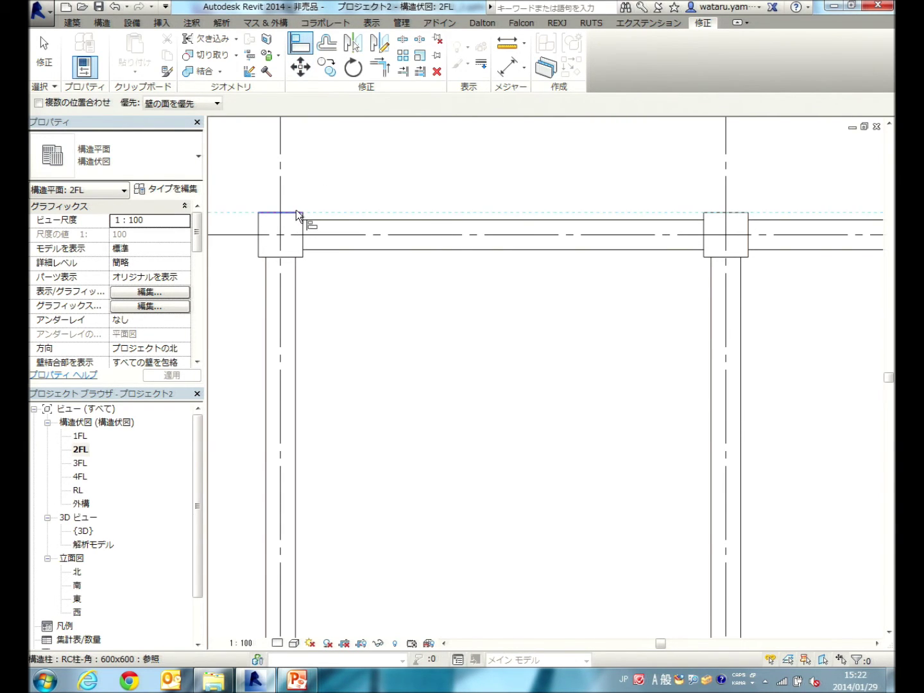
left_click(334, 224)
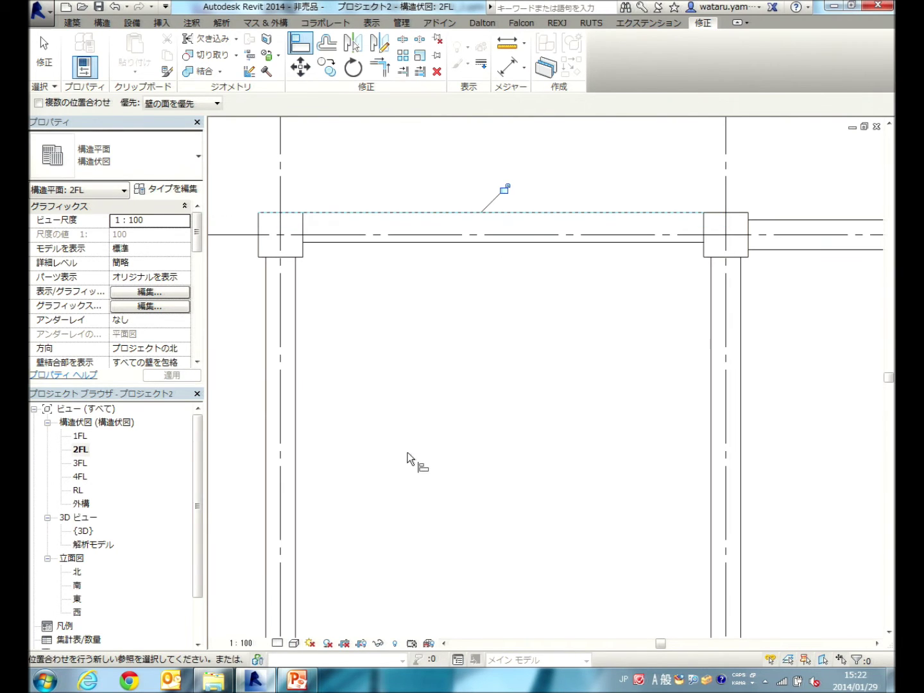
scroll(297, 234, "up", 3)
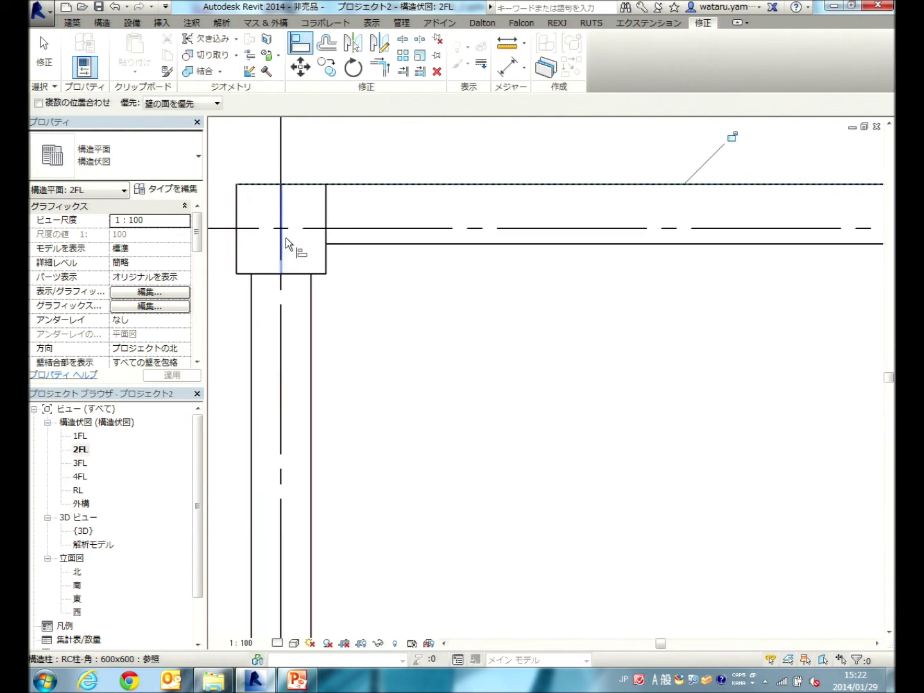
scroll(334, 180, "down", 2)
scroll(365, 222, "down", 1)
scroll(410, 254, "down", 1)
mouse_move(406, 264)
middle_mouse_down()
mouse_move(345, 262)
mouse_move(347, 242)
middle_mouse_up()
scroll(360, 257, "down", 1)
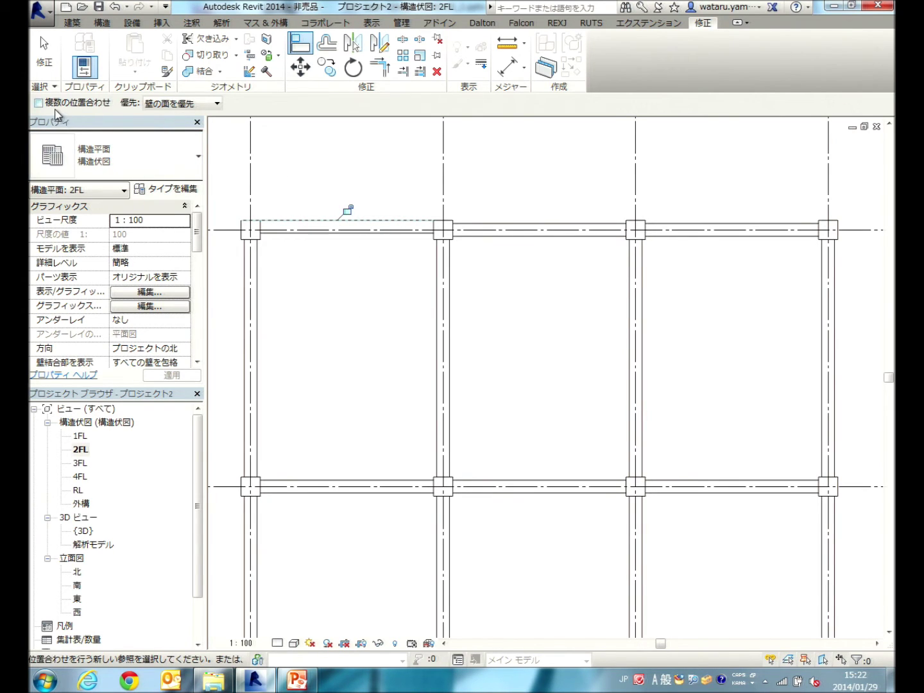
With multiple alignment on, align the top-left and top-right perimeter beams to the top reference
left_click(37, 103)
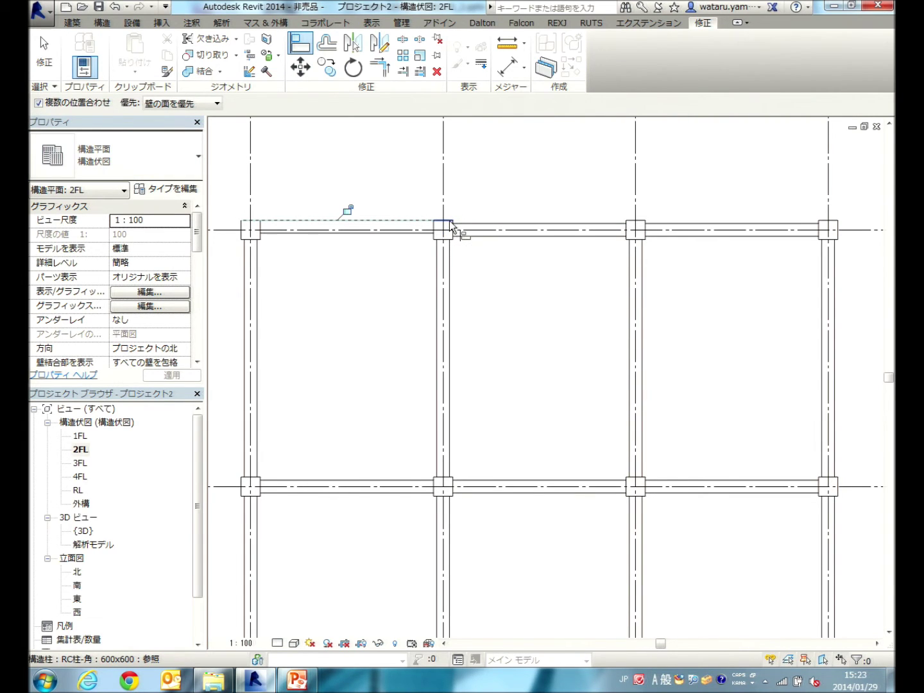
scroll(449, 221, "up", 3)
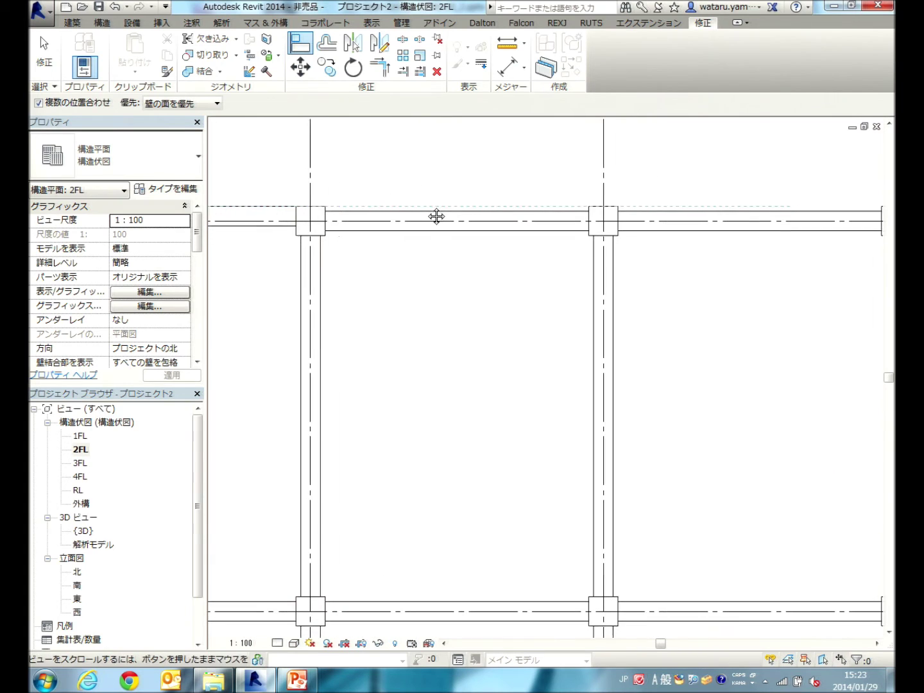
left_click(430, 212)
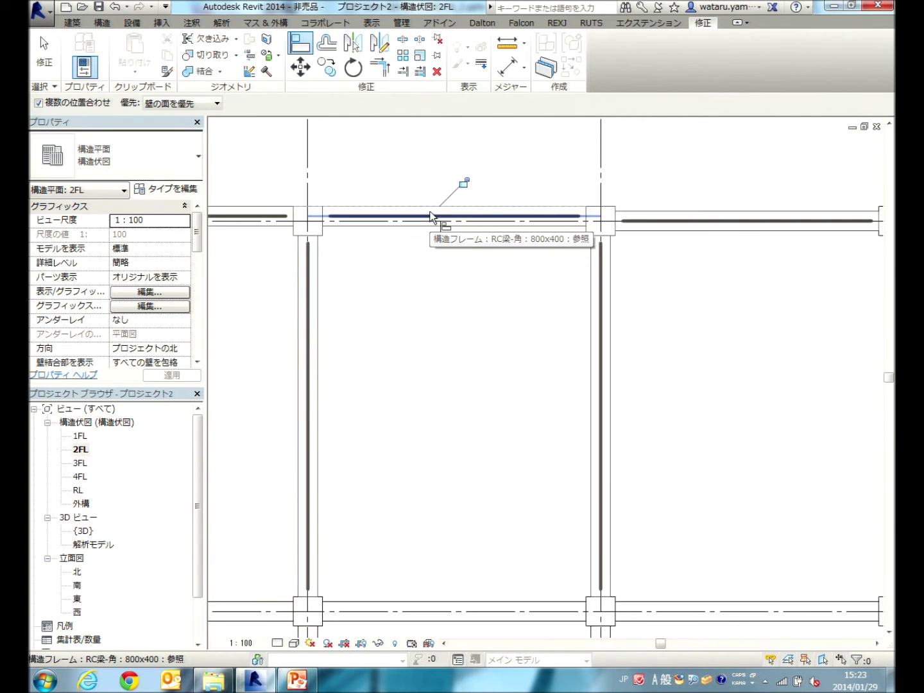
left_click(667, 216)
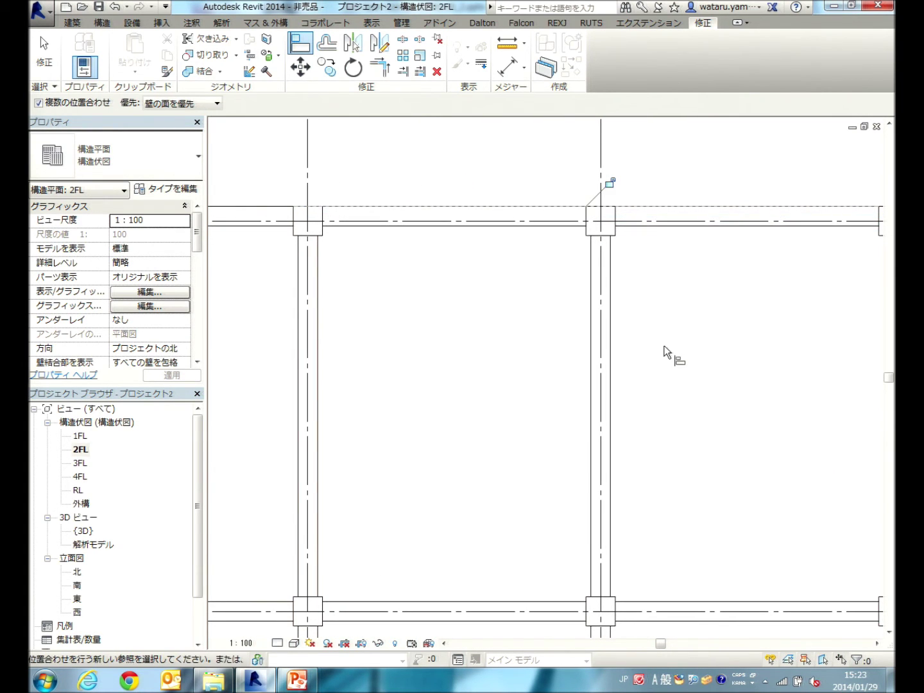
scroll(666, 352, "down", 2)
mouse_move(667, 353)
middle_mouse_down()
mouse_move(713, 254)
mouse_move(645, 229)
middle_mouse_up()
scroll(718, 252, "down", 2)
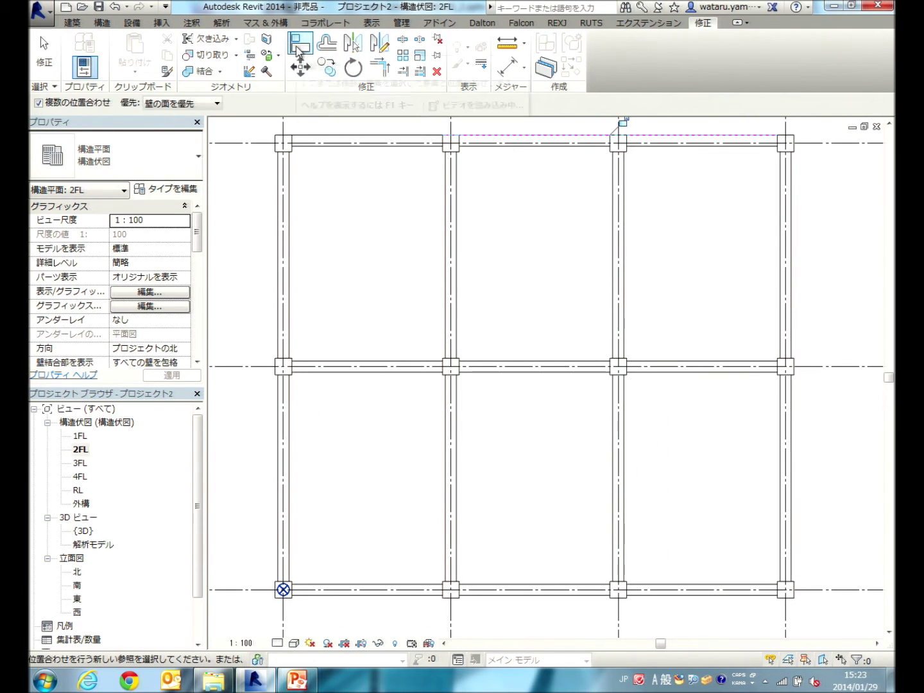
Align the upper-left and lower-left vertical beams to the left wall face
left_click(299, 51)
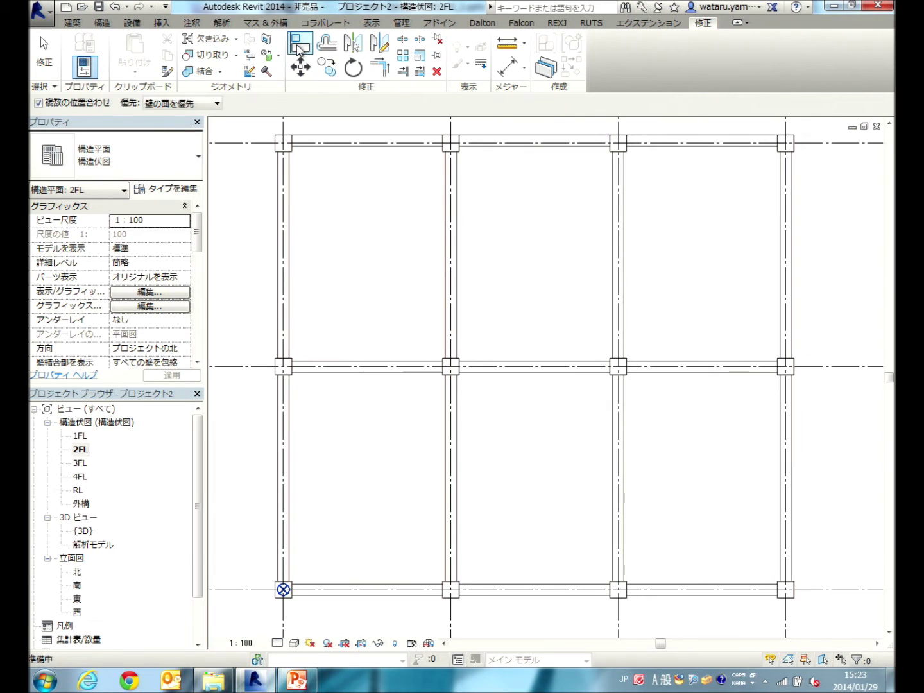
left_click(299, 50)
left_click(276, 146)
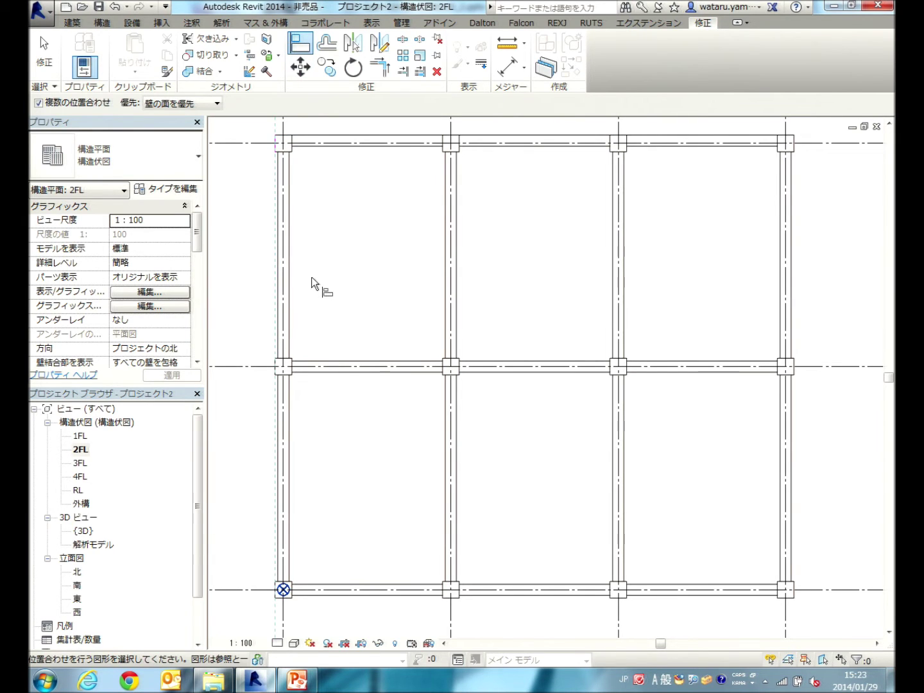
scroll(285, 205, "up", 2)
scroll(286, 206, "up", 2)
middle_click_drag(361, 248, 392, 359)
scroll(379, 296, "down", 1)
scroll(379, 293, "down", 1)
middle_click_drag(378, 278, 360, 256)
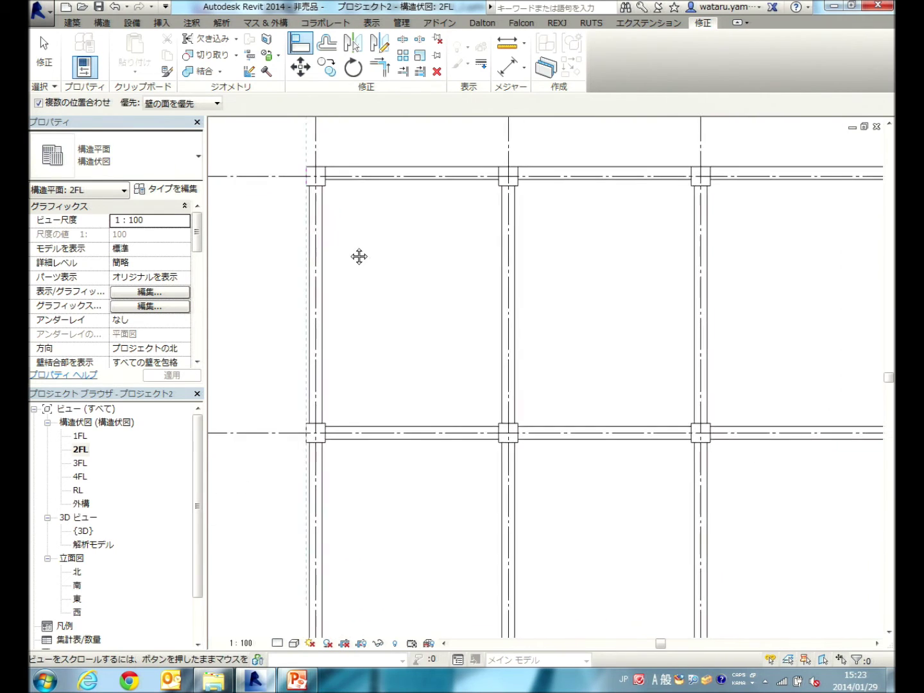
scroll(335, 239, "down", 1)
left_click(304, 260)
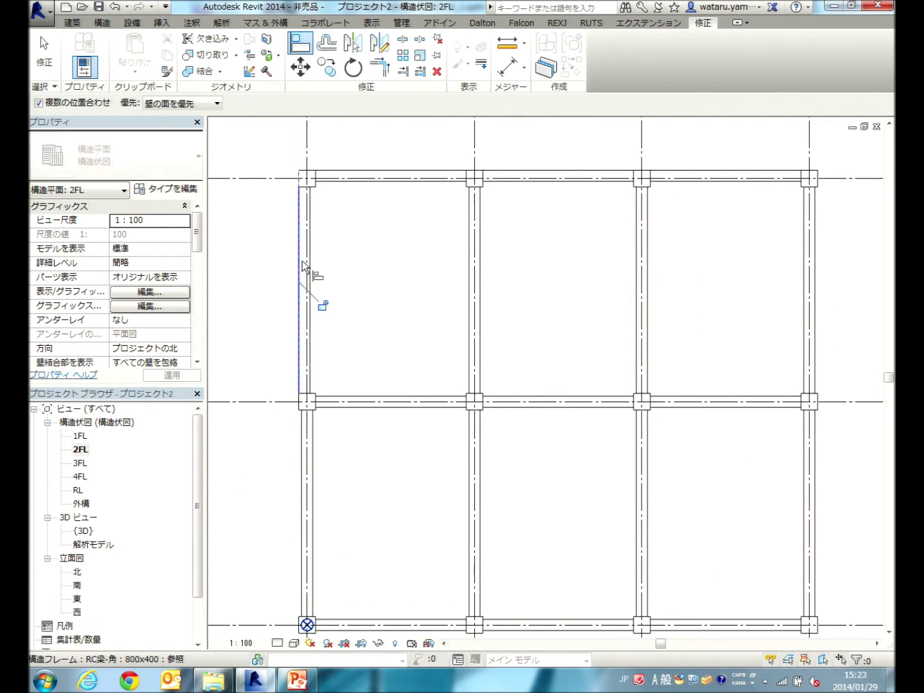
left_click(307, 442)
mouse_move(377, 464)
middle_mouse_down()
mouse_move(367, 424)
mouse_move(343, 430)
middle_mouse_up()
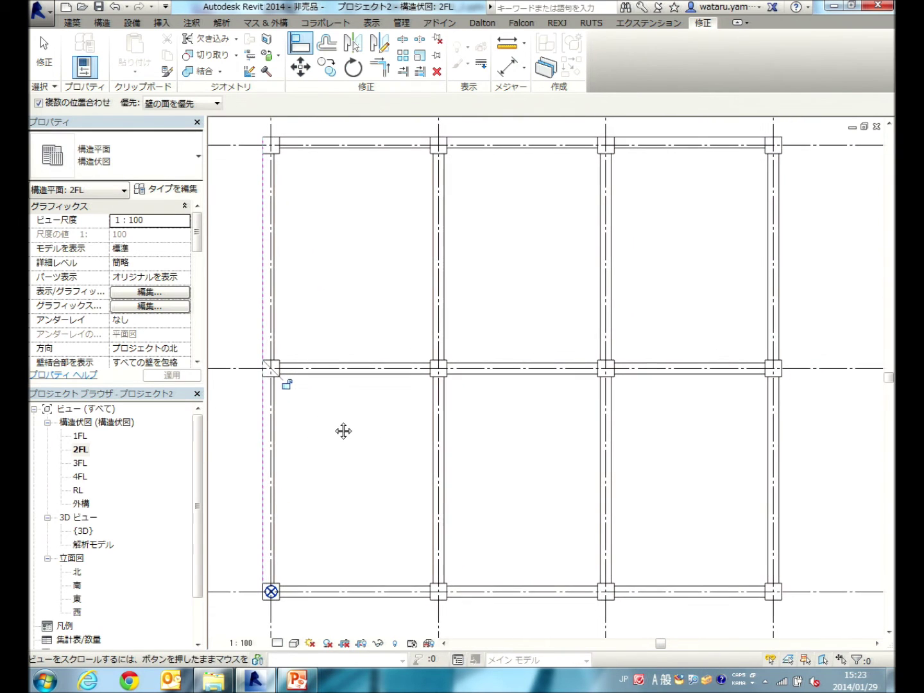
Align the bottom-left and bottom-right beams to the bottom outer edge
left_click(306, 50)
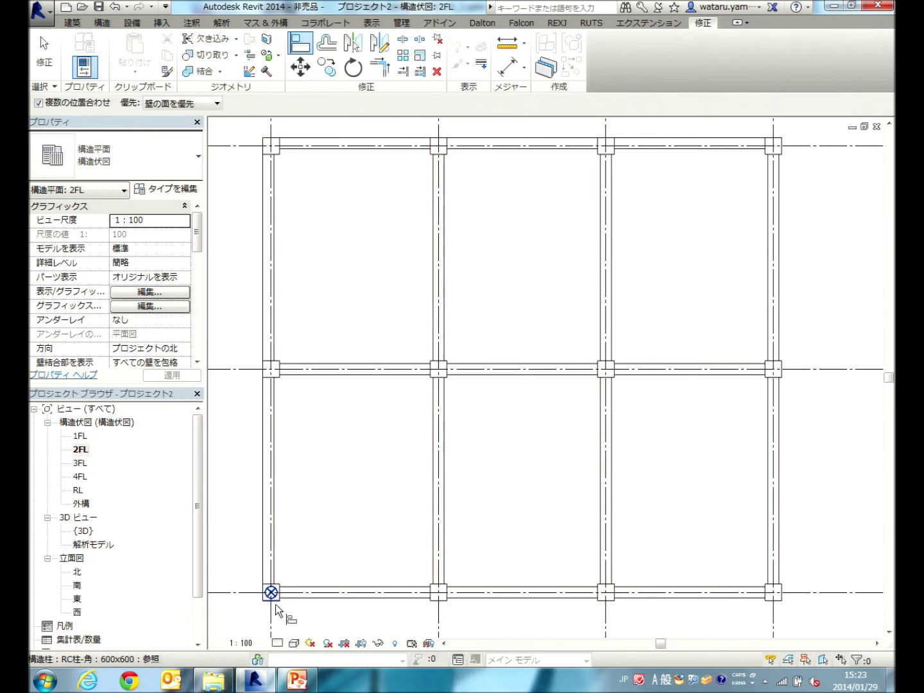
left_click(344, 600)
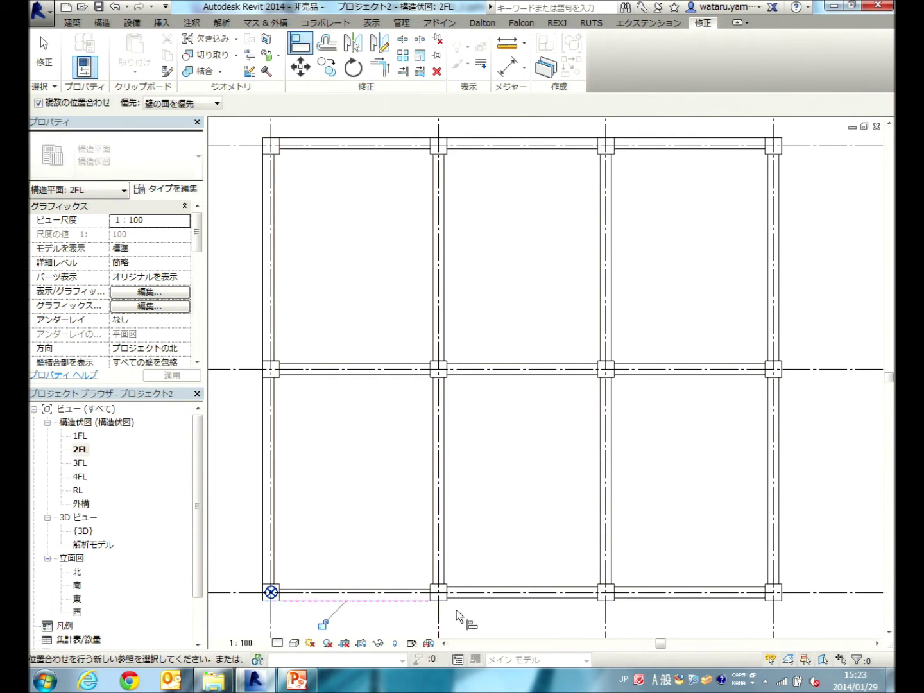
left_click(486, 600)
left_click(688, 598)
Align the upper-right beam to the right outer edge
left_click(314, 46)
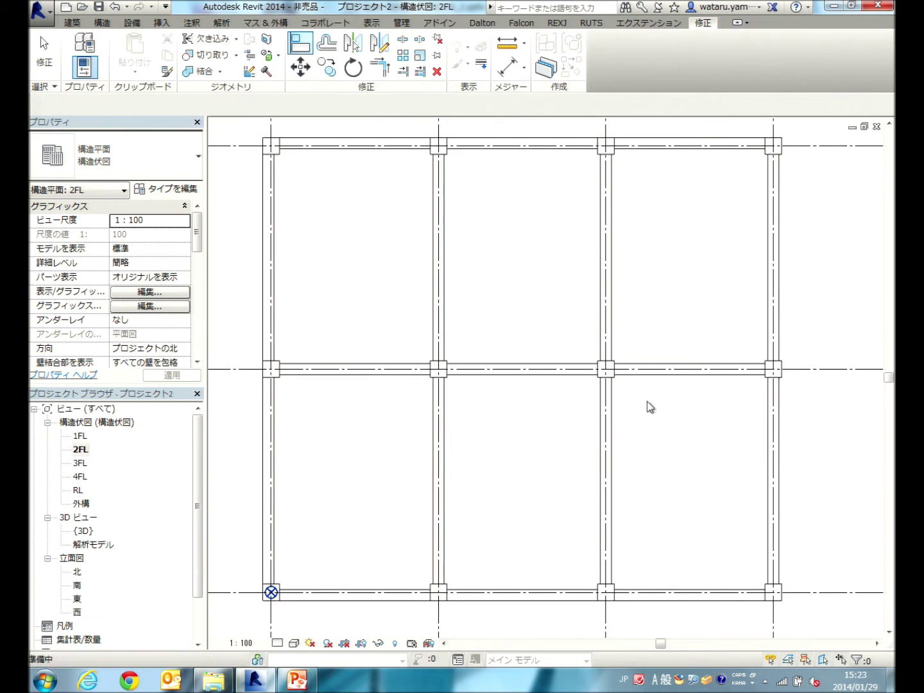
left_click(780, 566)
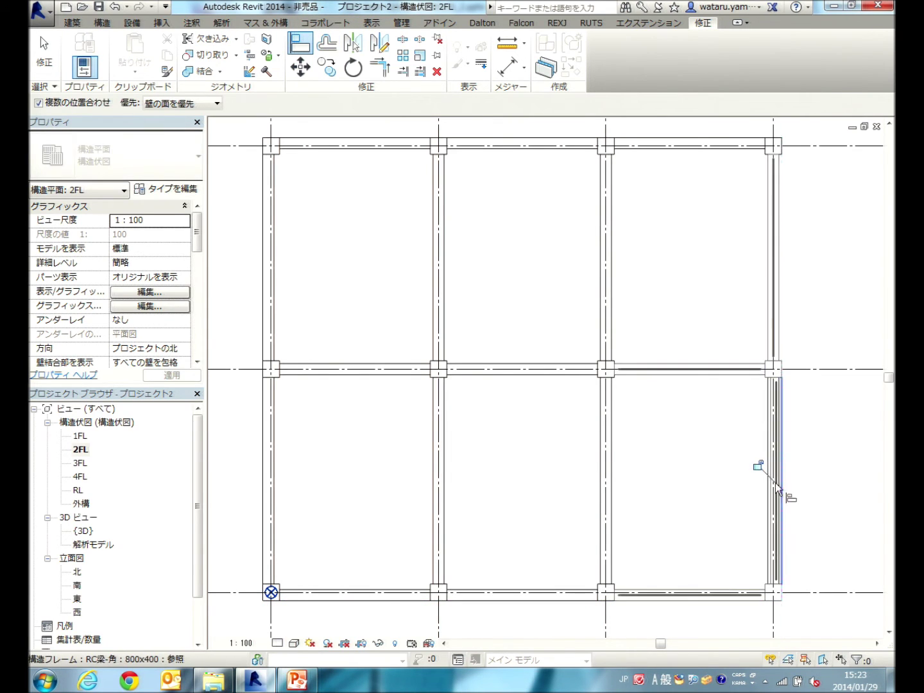
left_click(778, 330)
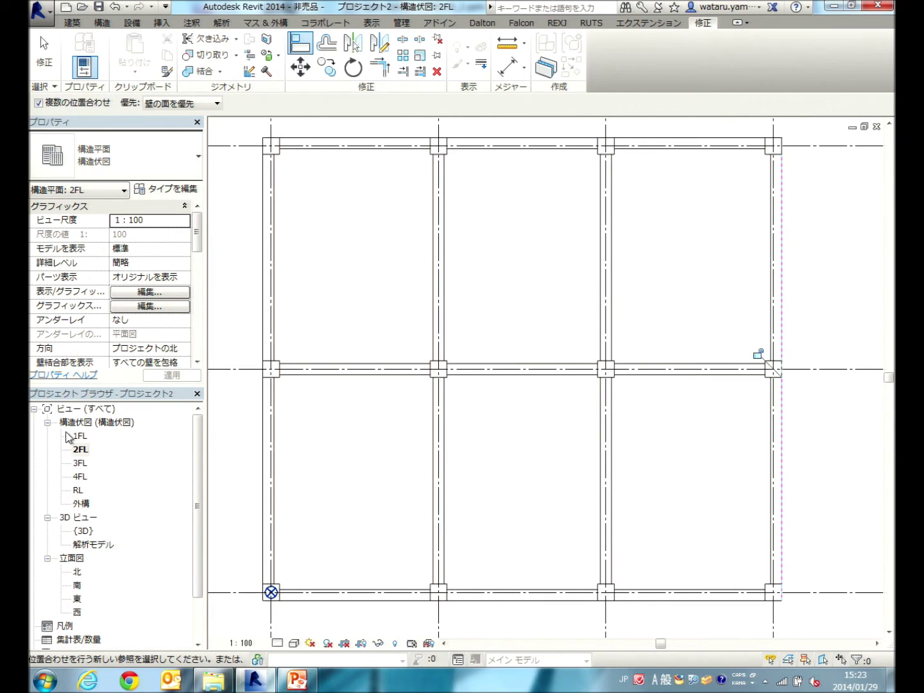
left_click(274, 219)
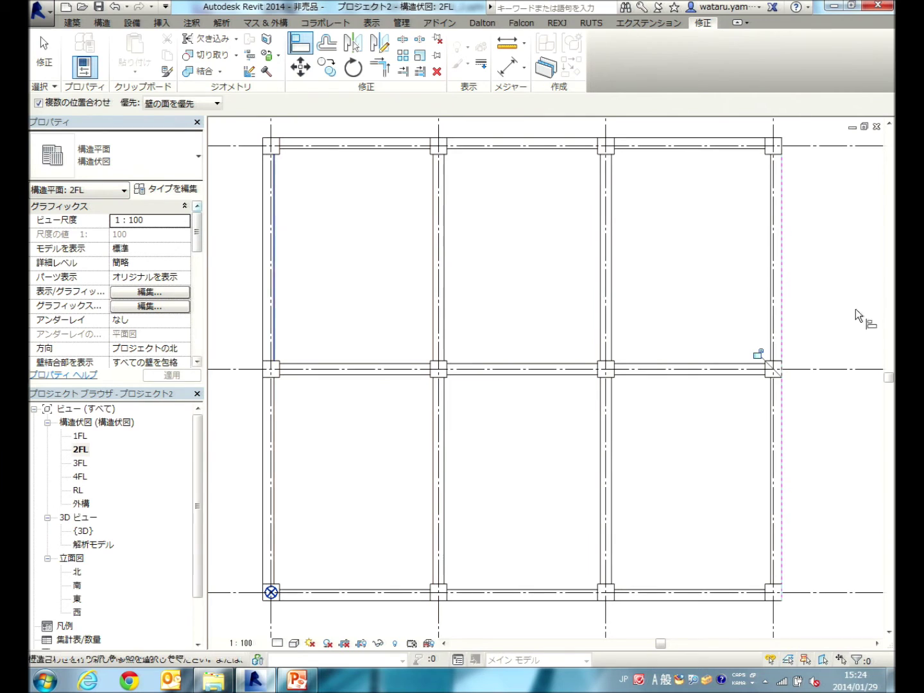
left_click(76, 23)
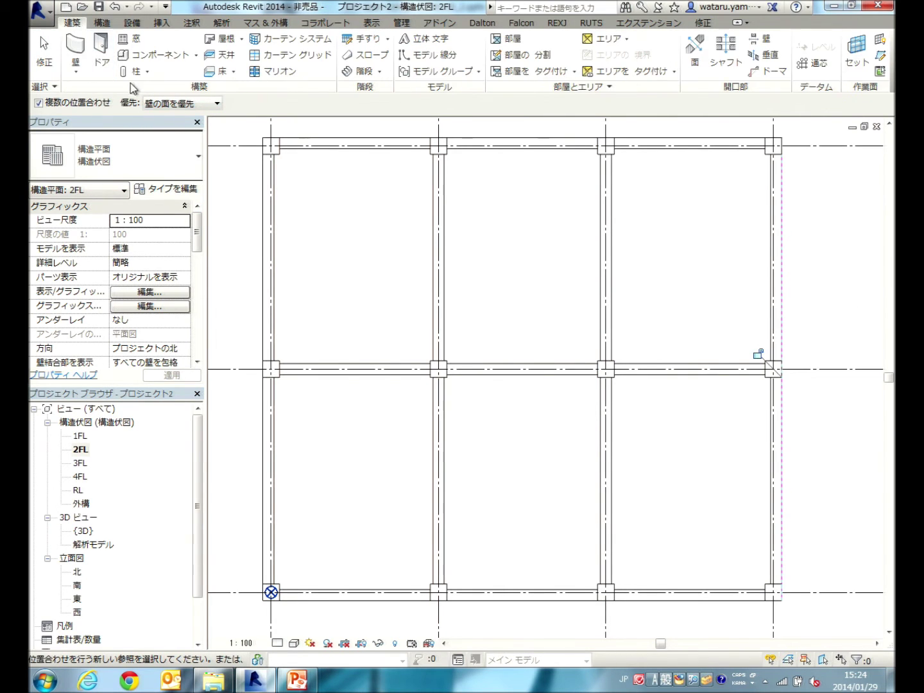
Draw an RC梁-角 600x300 secondary beam across all three upper bays
left_click(103, 23)
left_click(75, 52)
left_click(128, 159)
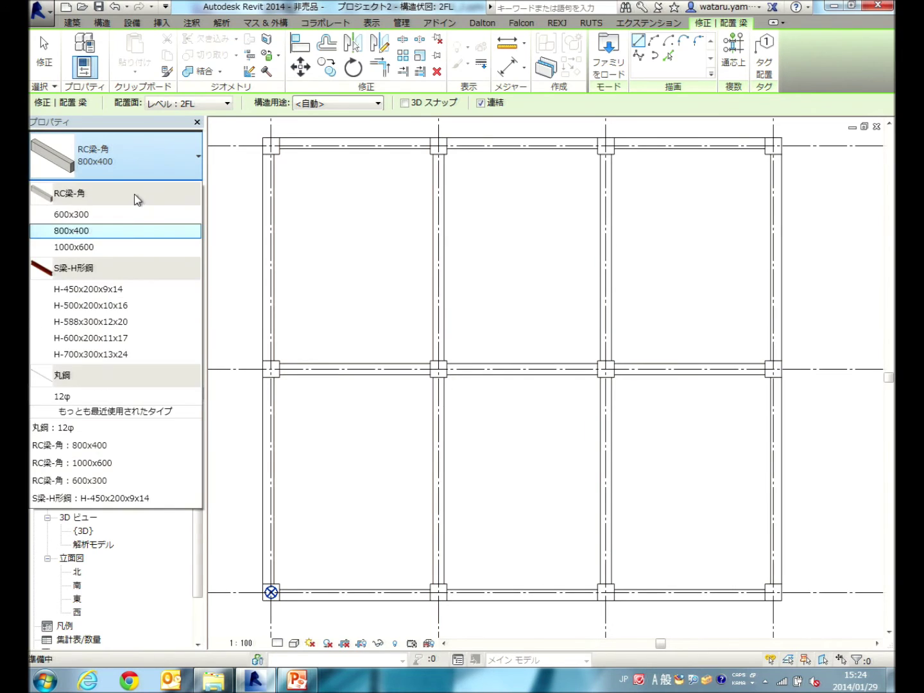
left_click(122, 215)
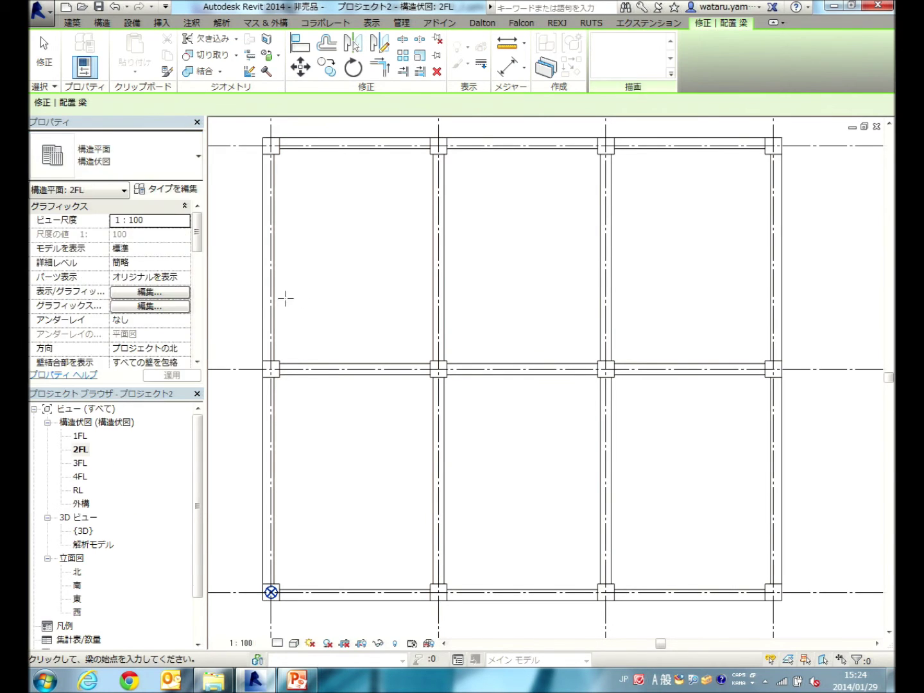
left_click(270, 258)
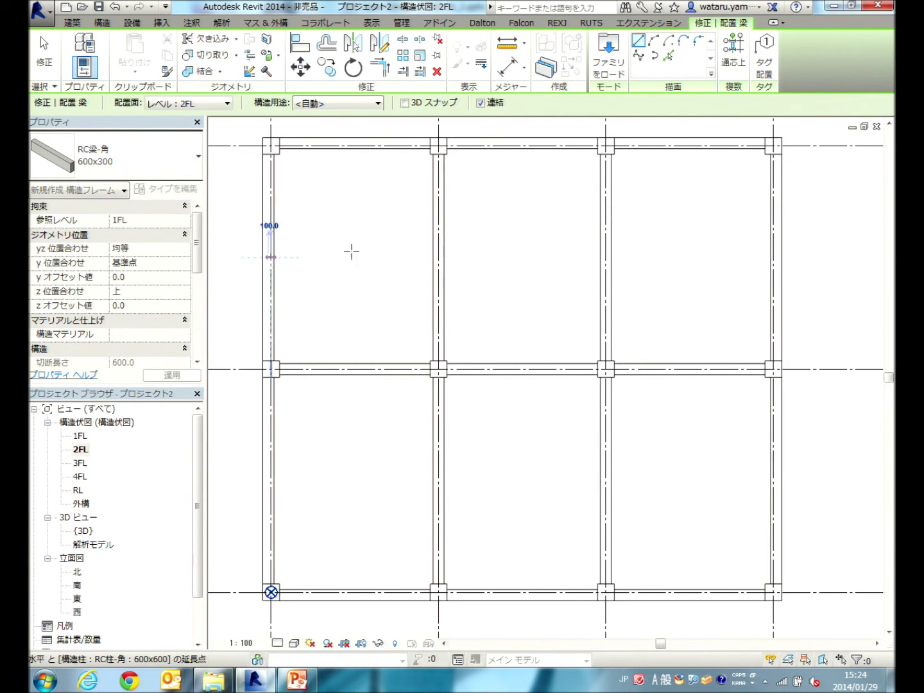
left_click(437, 258)
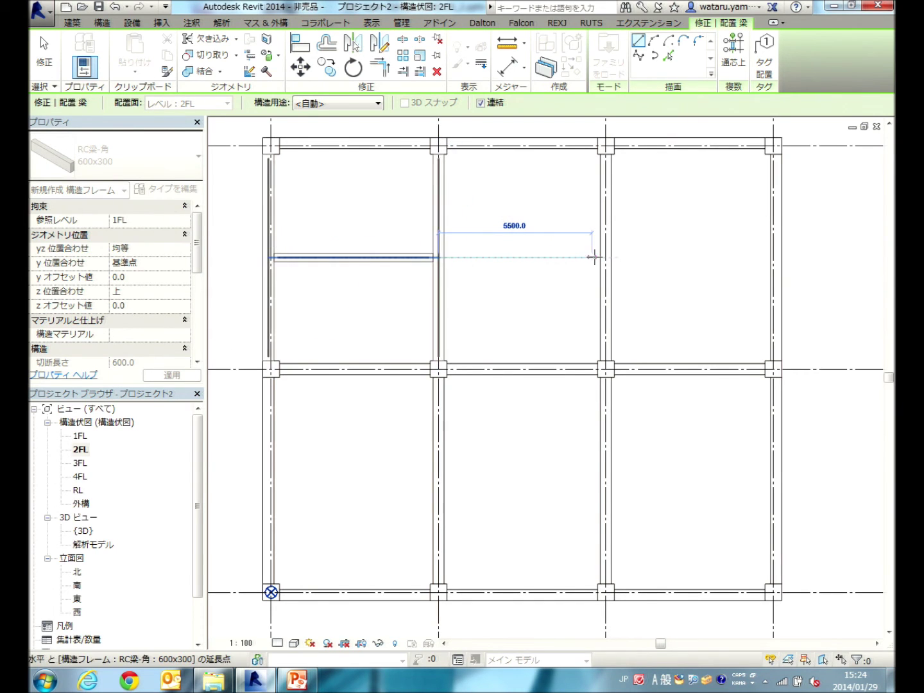
left_click(606, 258)
left_click(774, 257)
key("Escape")
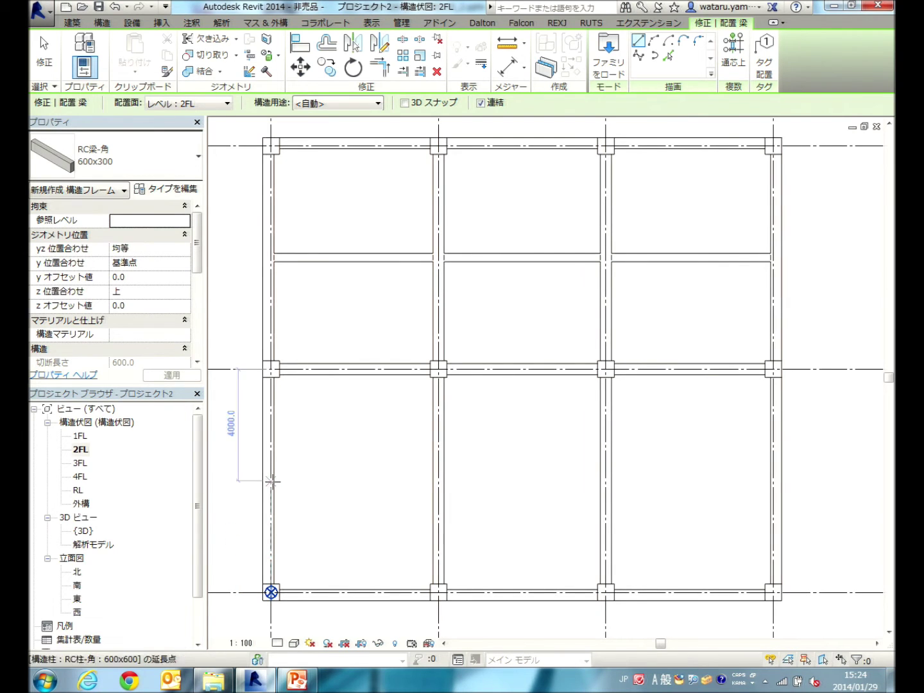
Draw the lower row of 600x300 secondary beams across all three bays
left_click(269, 481)
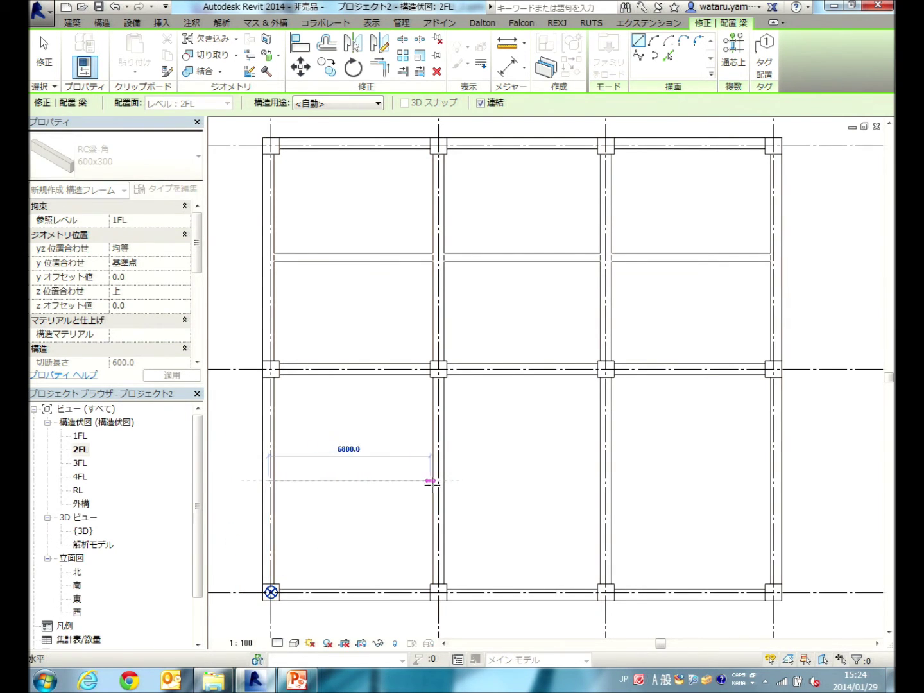
left_click(439, 480)
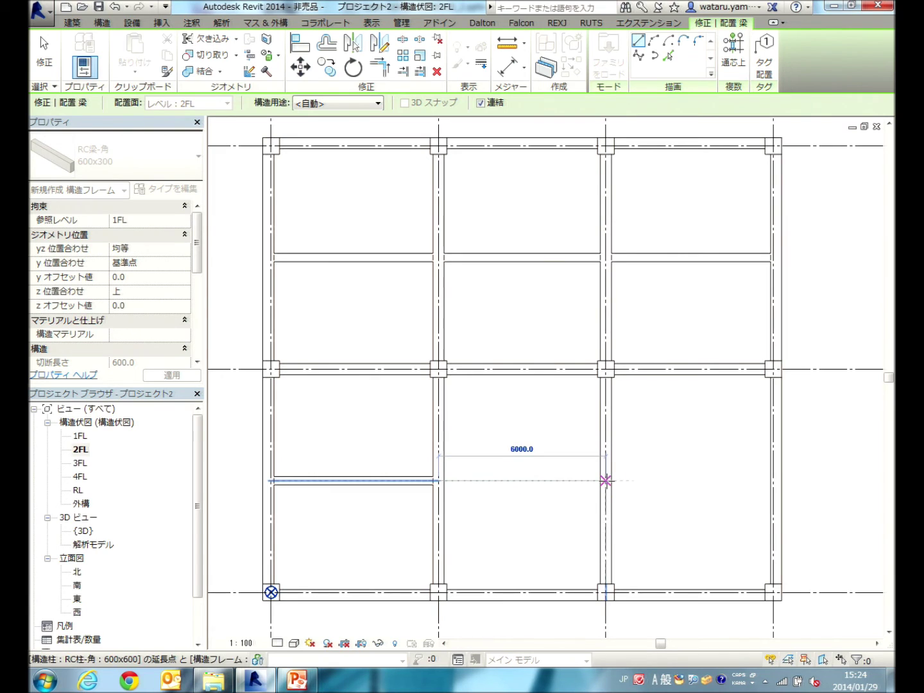
left_click(605, 481)
left_click(777, 482)
key("Escape")
key("Escape")
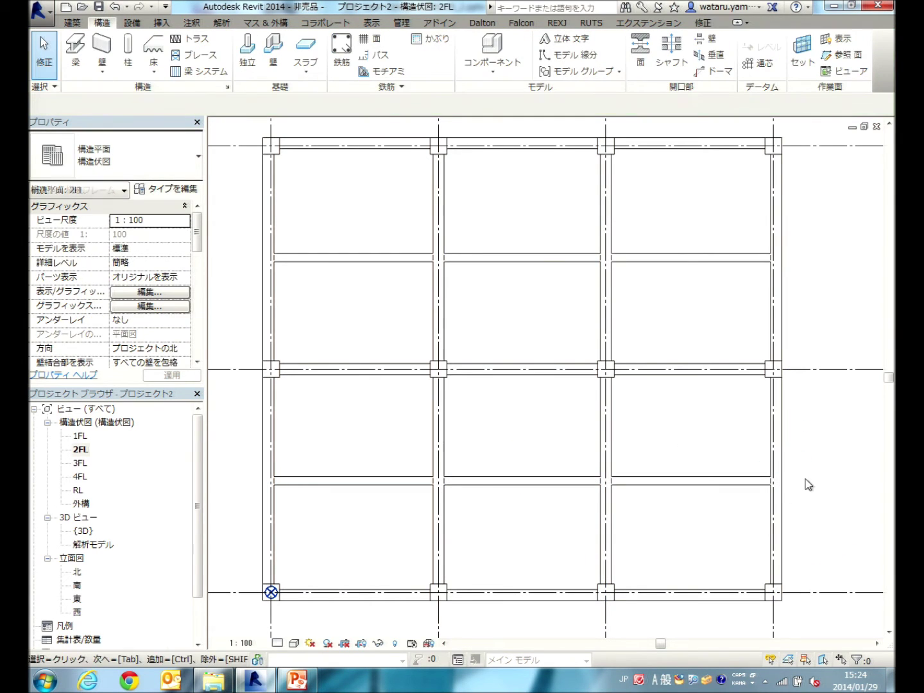
scroll(809, 486, "down", 1)
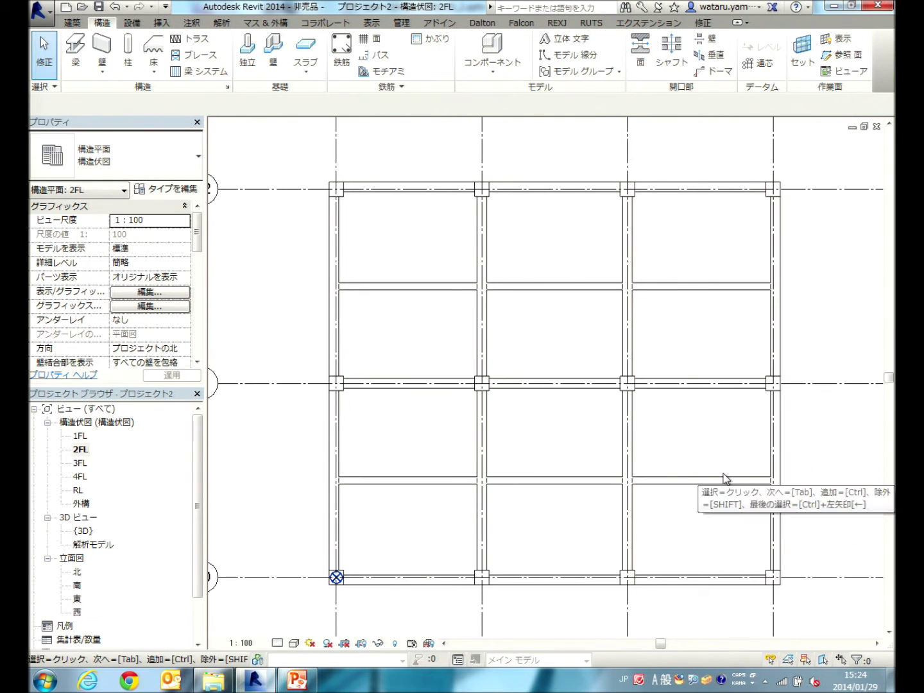
Open the 1FL structural plan and list the structural and architectural wall options
double_click(79, 436)
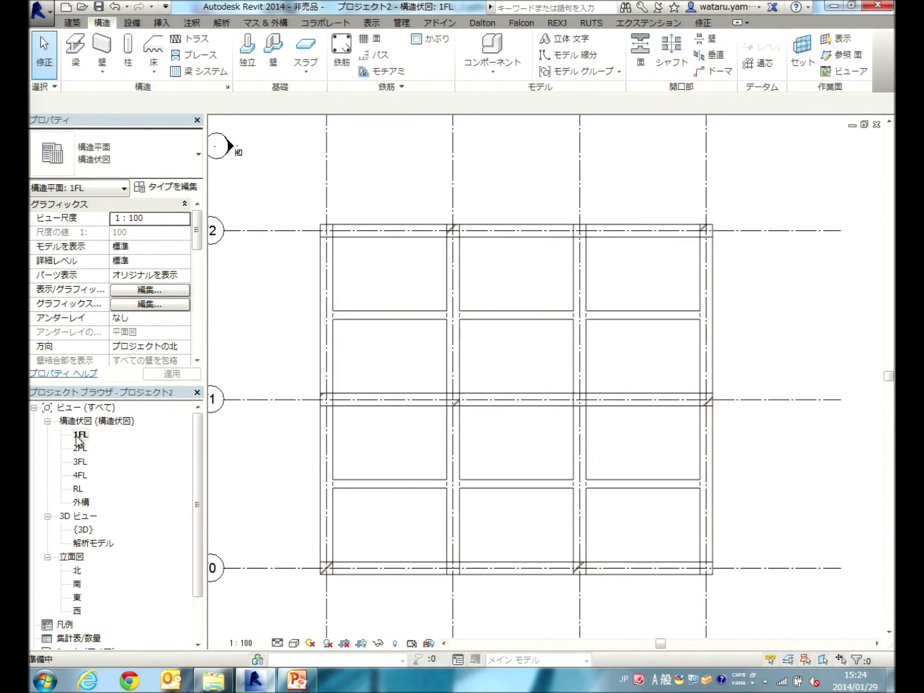
left_click(102, 73)
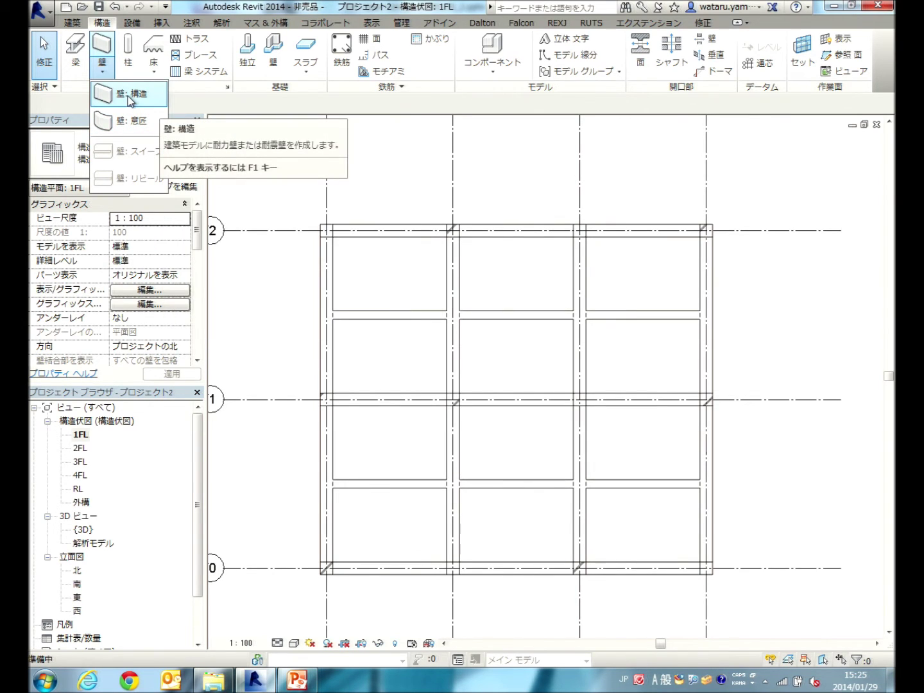
mouse_move(129, 93)
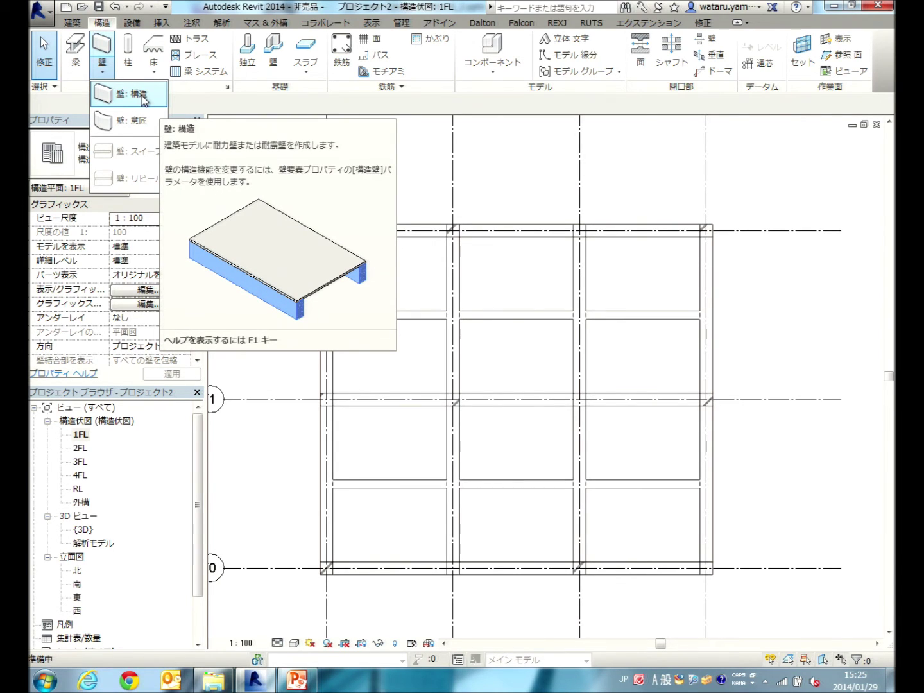
Start a structural wall using the 外壁 - 150 mm コンクリート type
left_click(144, 99)
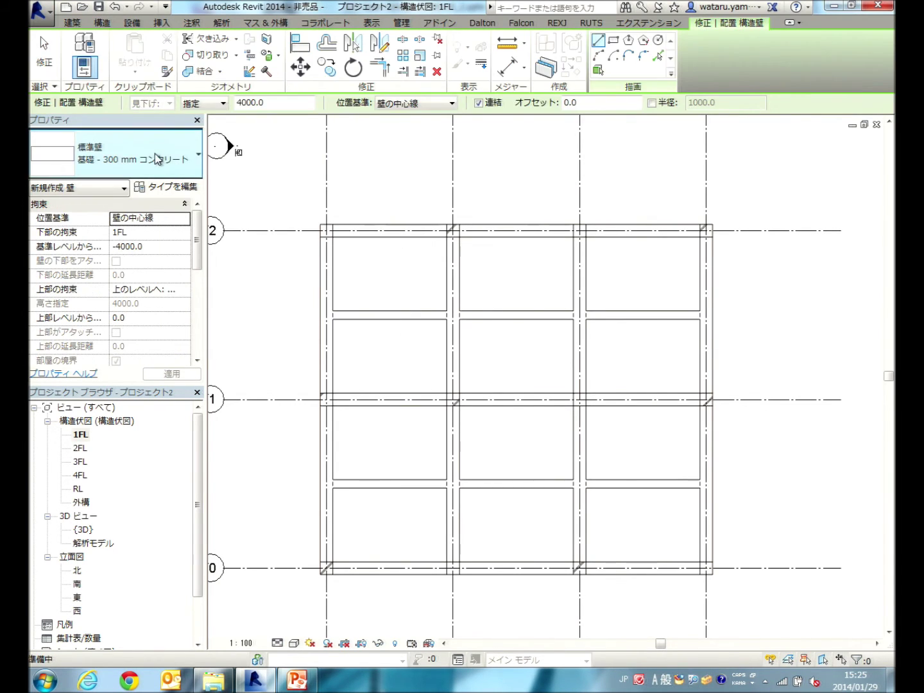
left_click(156, 159)
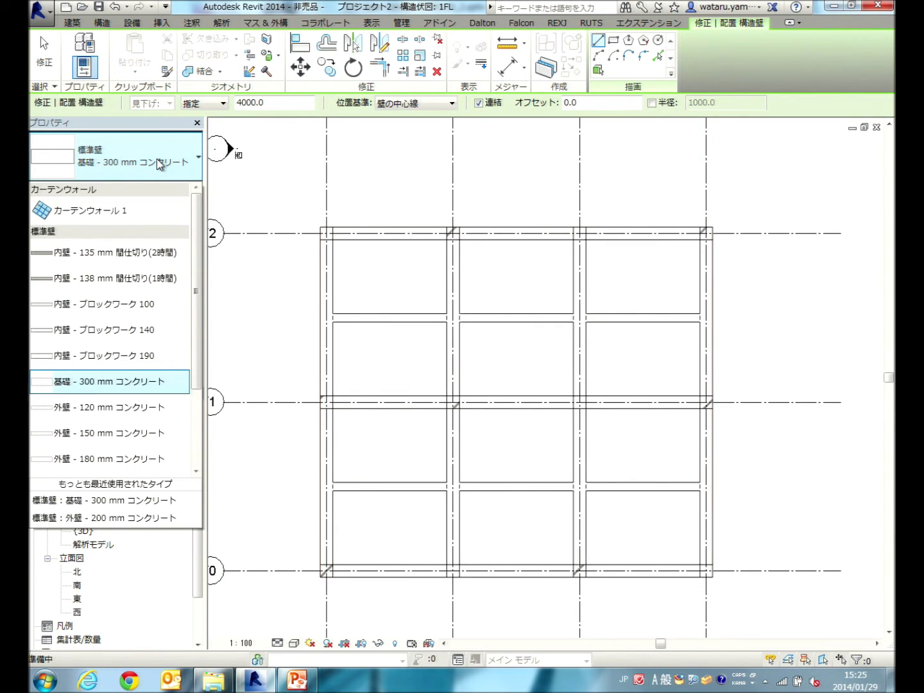
left_click(95, 443)
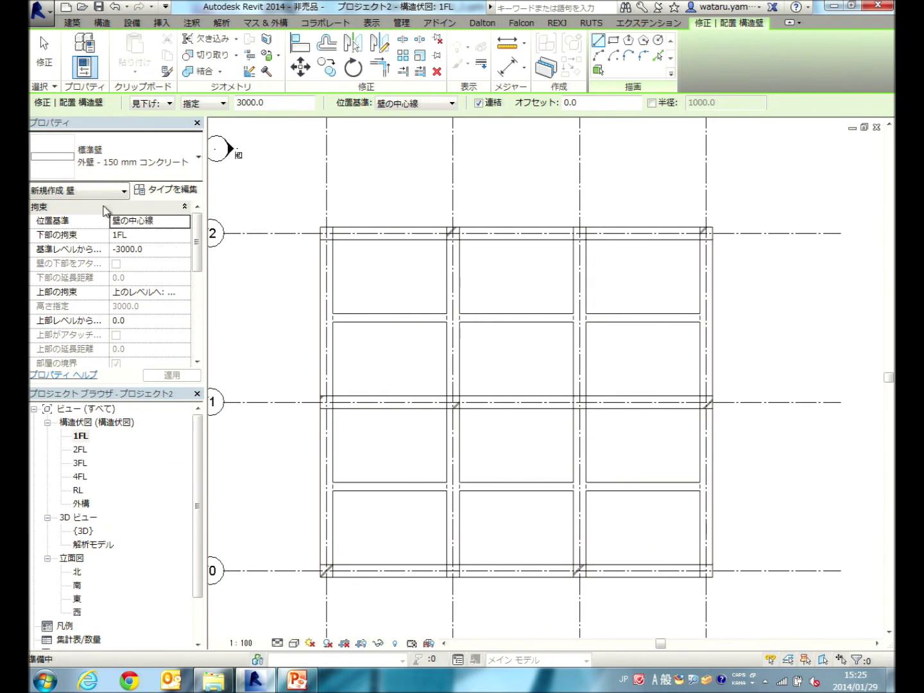
Set the wall height upward to 2FL with location line 仕上げ面:外部
left_click(160, 106)
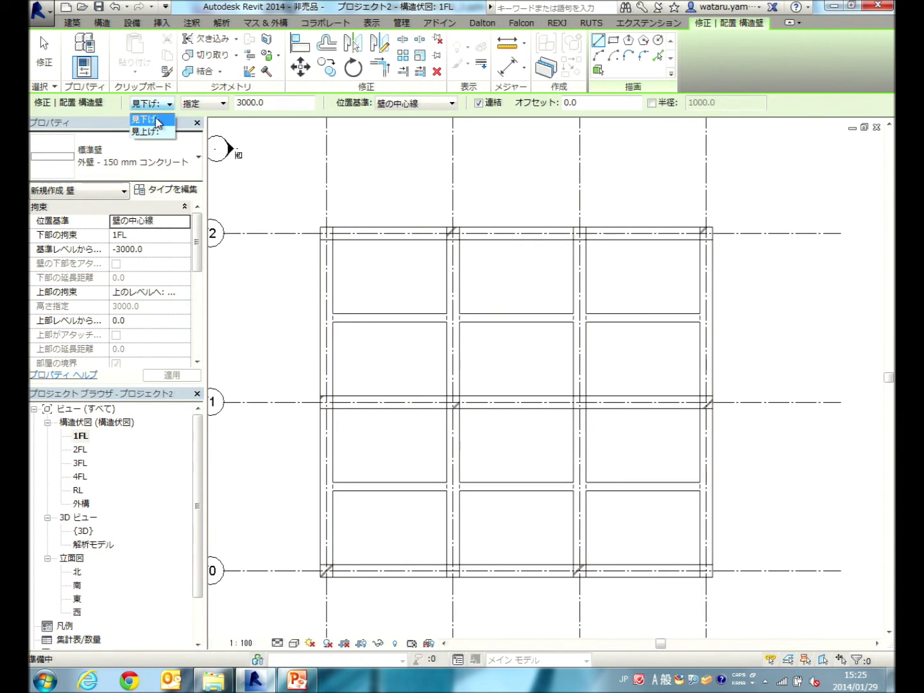
left_click(145, 131)
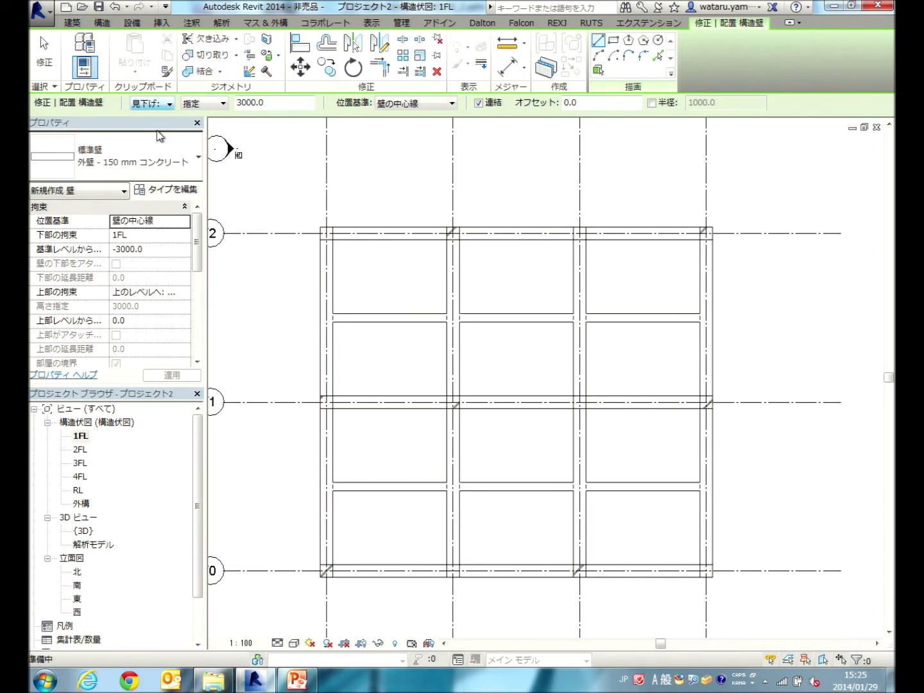
left_click(216, 104)
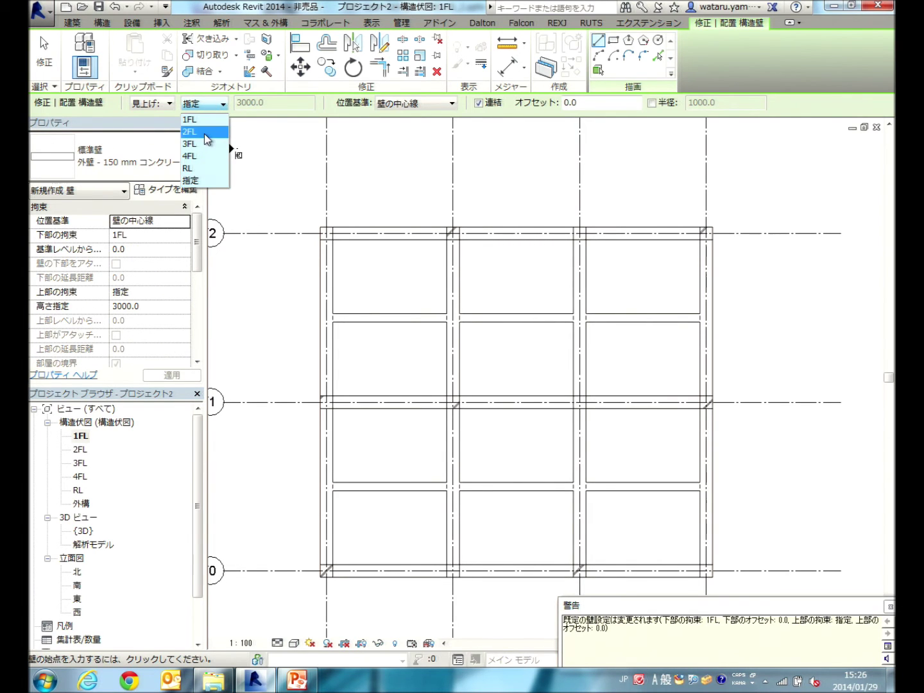
left_click(205, 131)
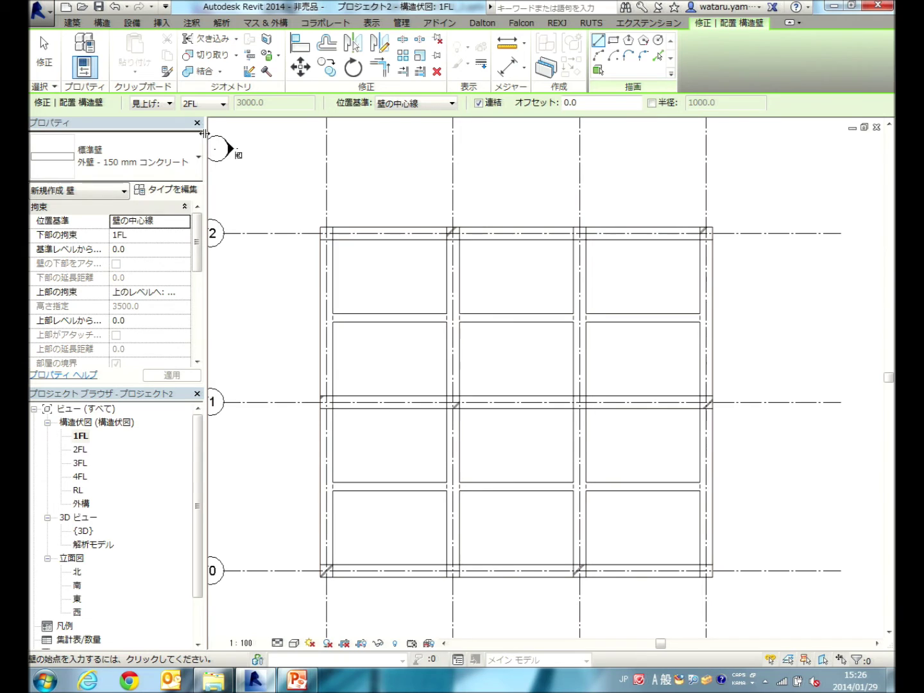
left_click(415, 104)
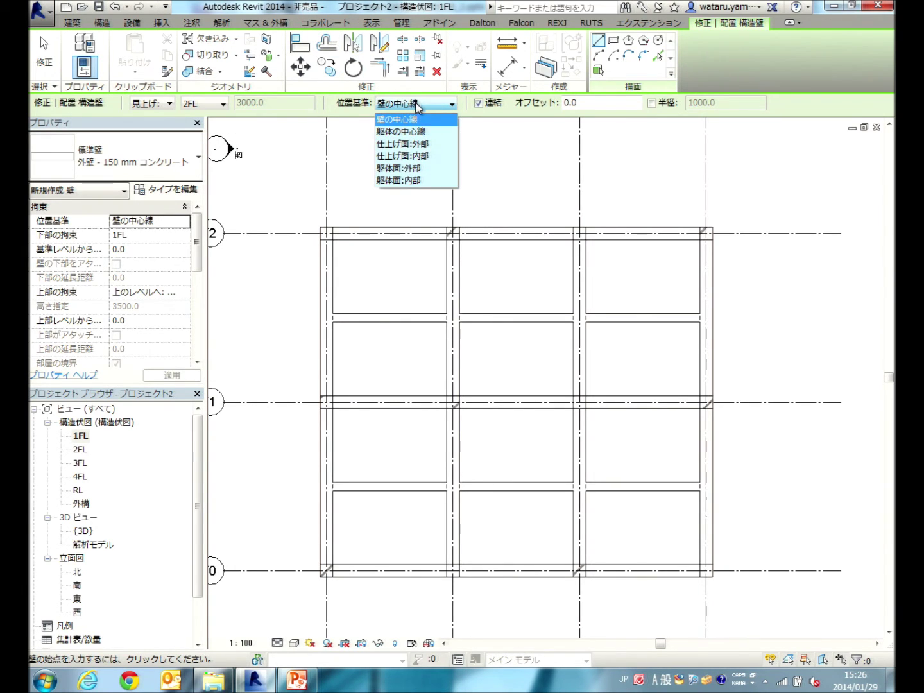
left_click(424, 145)
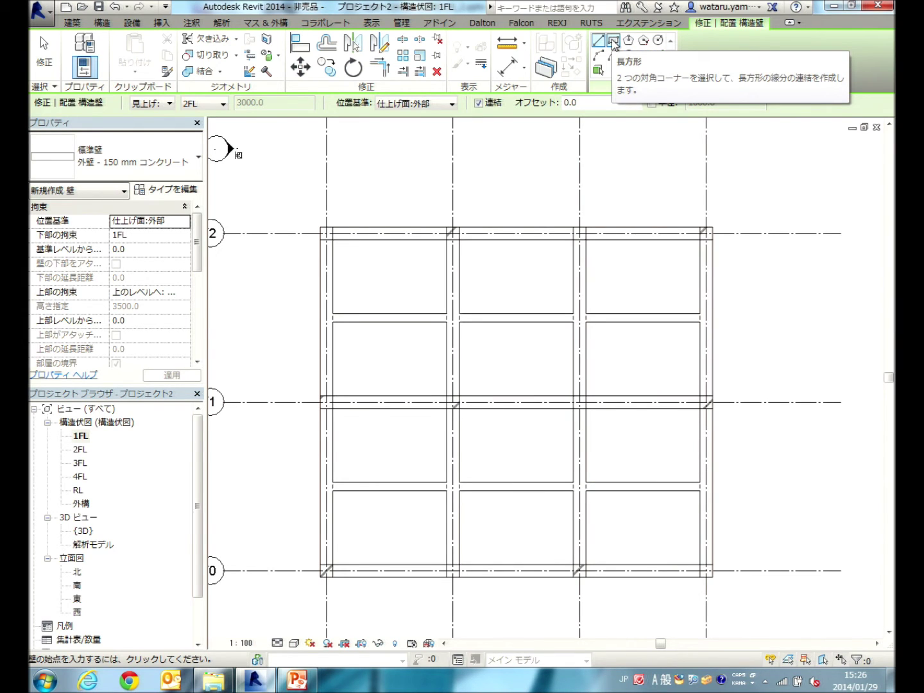
Draw a rectangle of walls from the top-left to the bottom-right outer frame corner
left_click(615, 42)
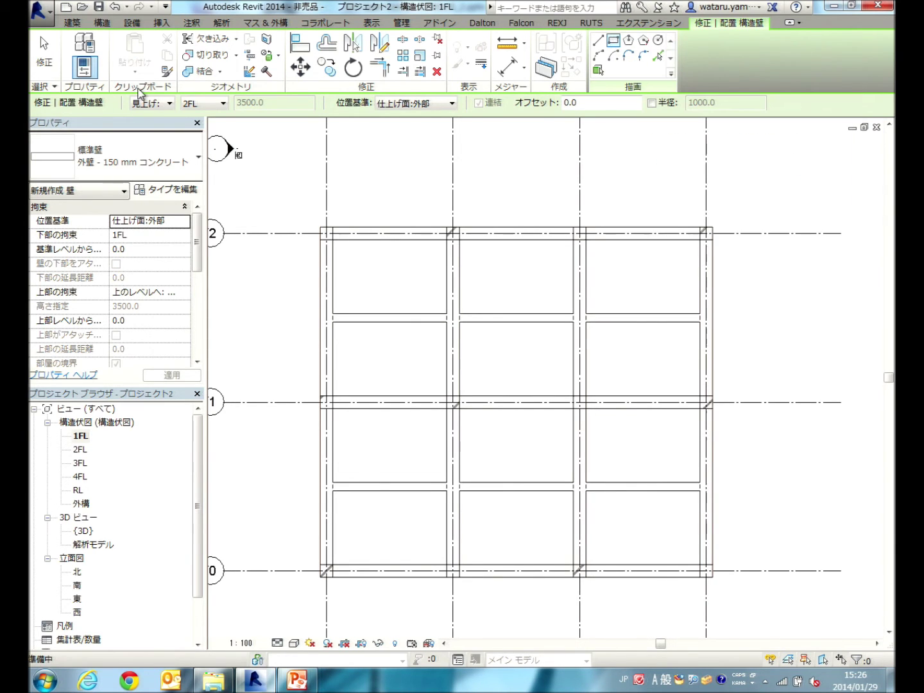
scroll(326, 231, "up", 2)
scroll(327, 234, "up", 4)
scroll(326, 236, "down", 1)
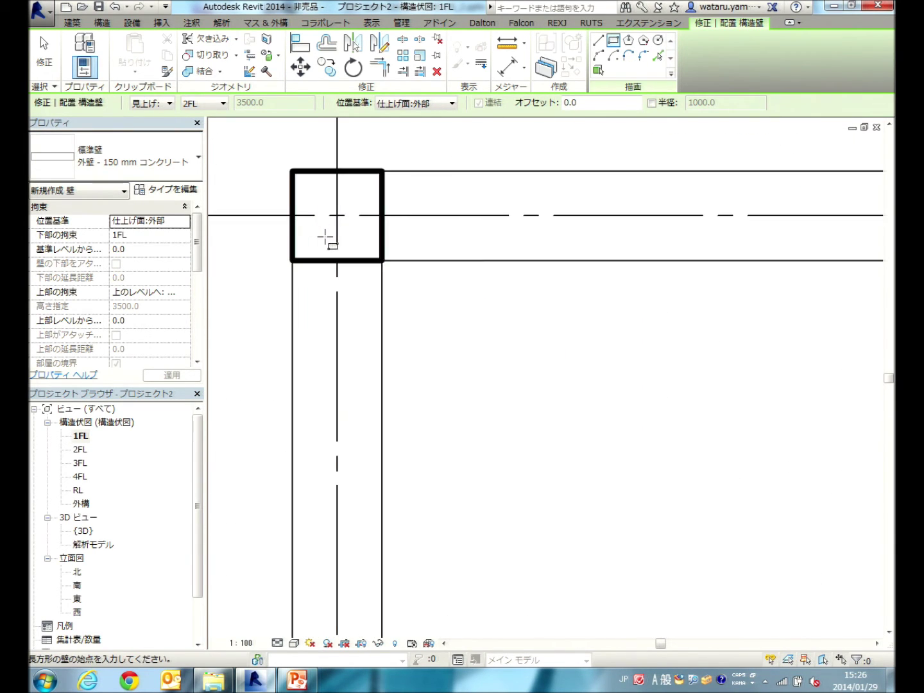
scroll(328, 244, "down", 2)
scroll(330, 257, "down", 2)
scroll(337, 277, "down", 1)
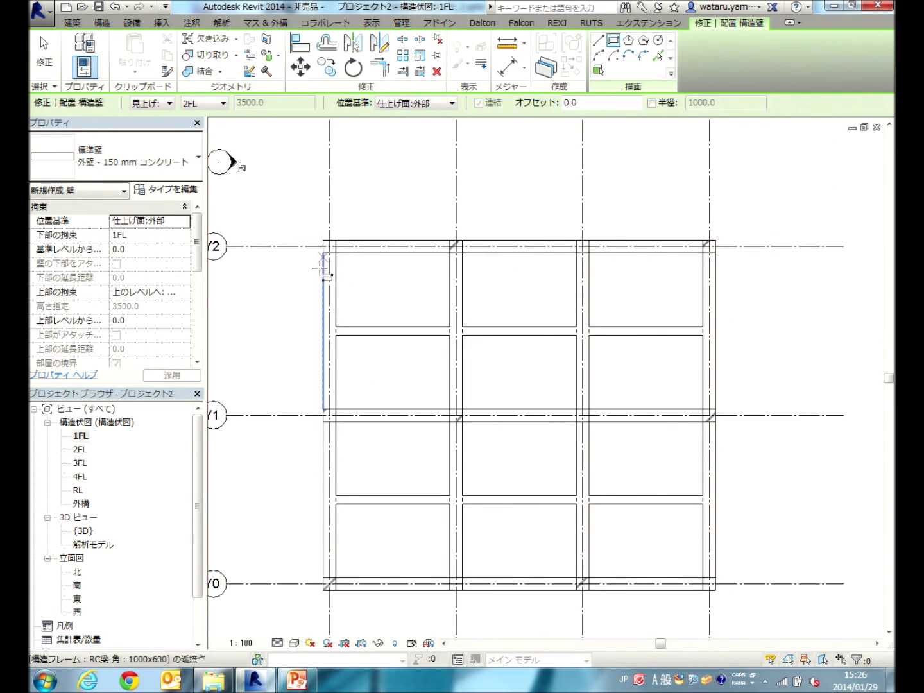
scroll(325, 241, "up", 1)
scroll(328, 243, "up", 2)
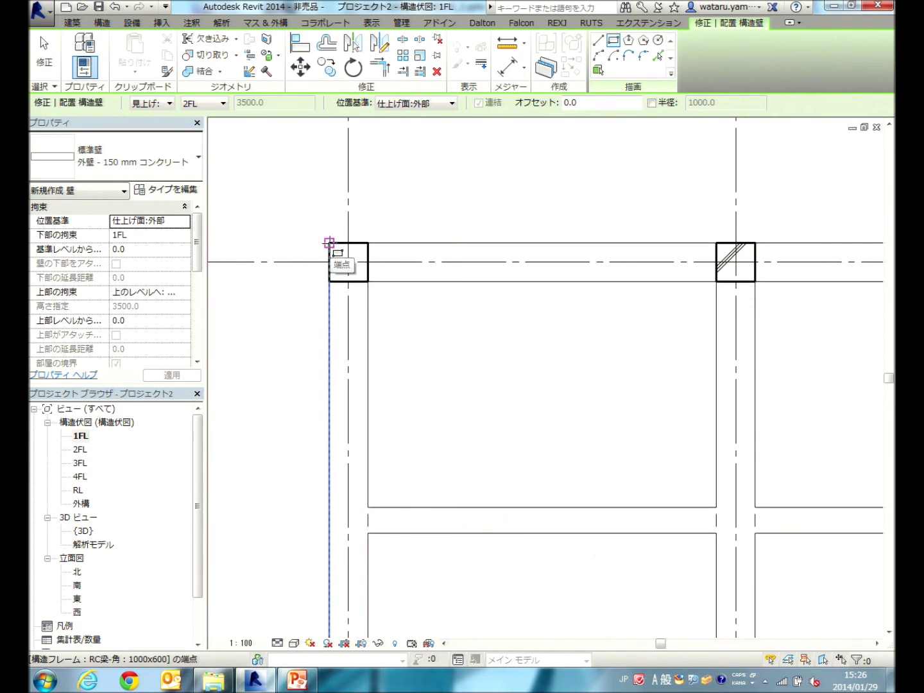
left_click(328, 242)
scroll(464, 388, "down", 1)
scroll(491, 378, "down", 1)
scroll(501, 326, "down", 2)
scroll(487, 332, "down", 1)
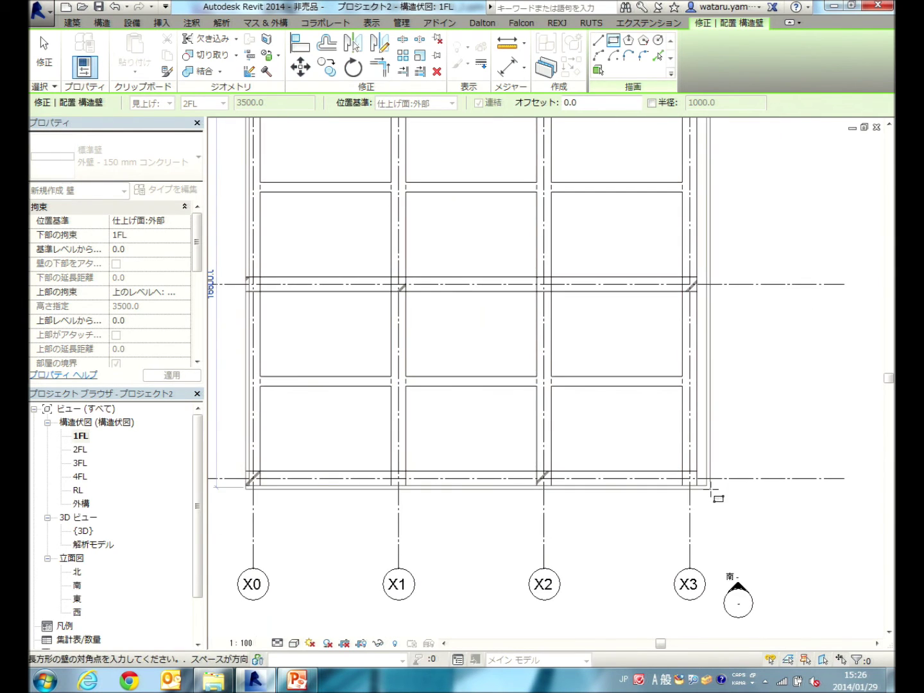
scroll(693, 489, "up", 2)
scroll(683, 488, "up", 2)
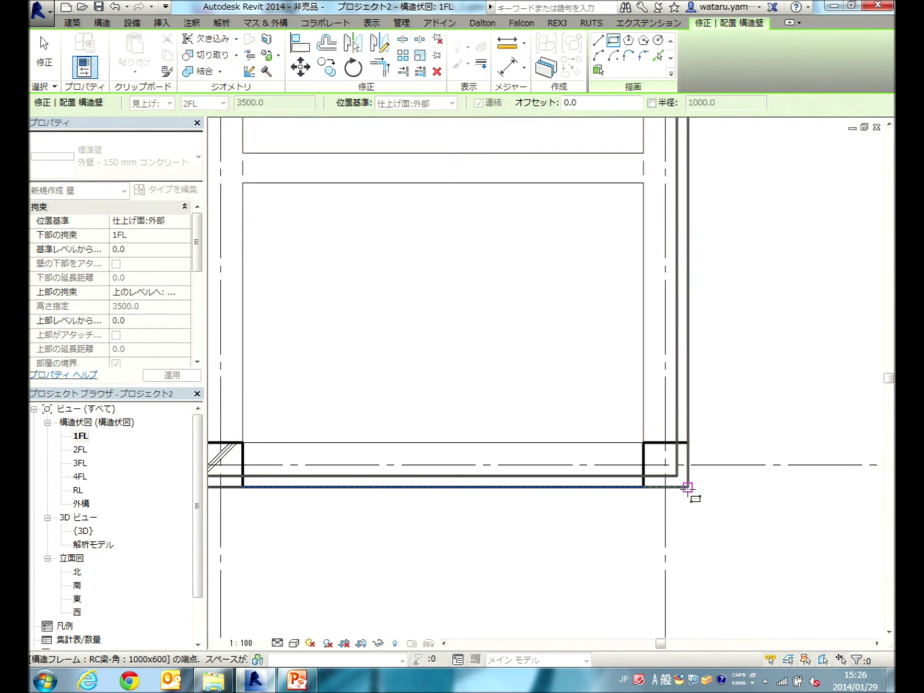
left_click(687, 488)
Pan and zoom around the 1FL plan to inspect the new perimeter walls
scroll(687, 493, "down", 4)
scroll(679, 494, "down", 1)
middle_click_drag(588, 511, 636, 453)
scroll(321, 441, "up", 2)
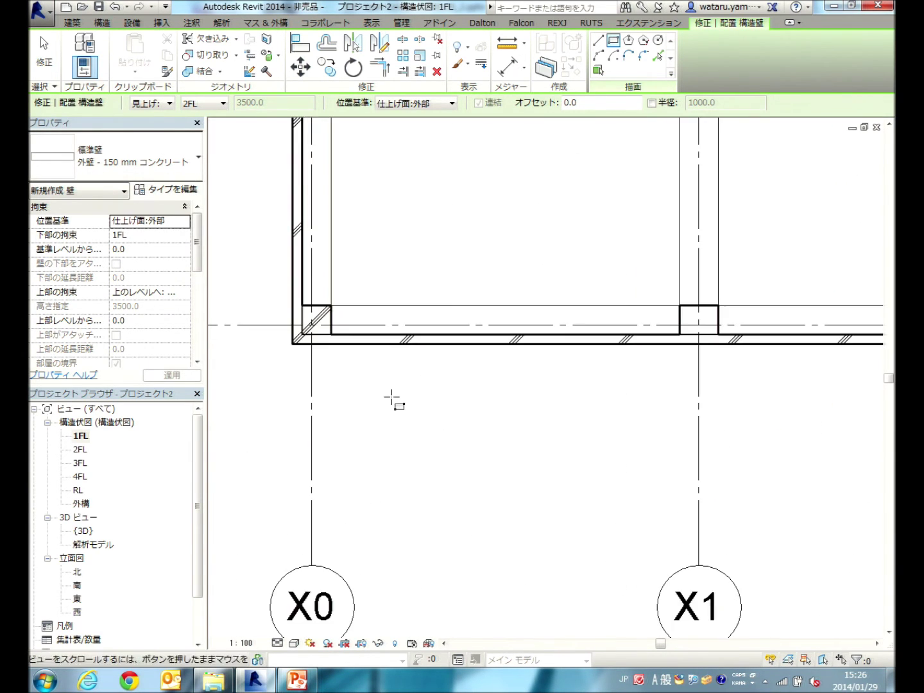
scroll(395, 405, "up", 2)
scroll(321, 423, "down", 1)
scroll(252, 437, "right", 3)
scroll(343, 406, "right", 3)
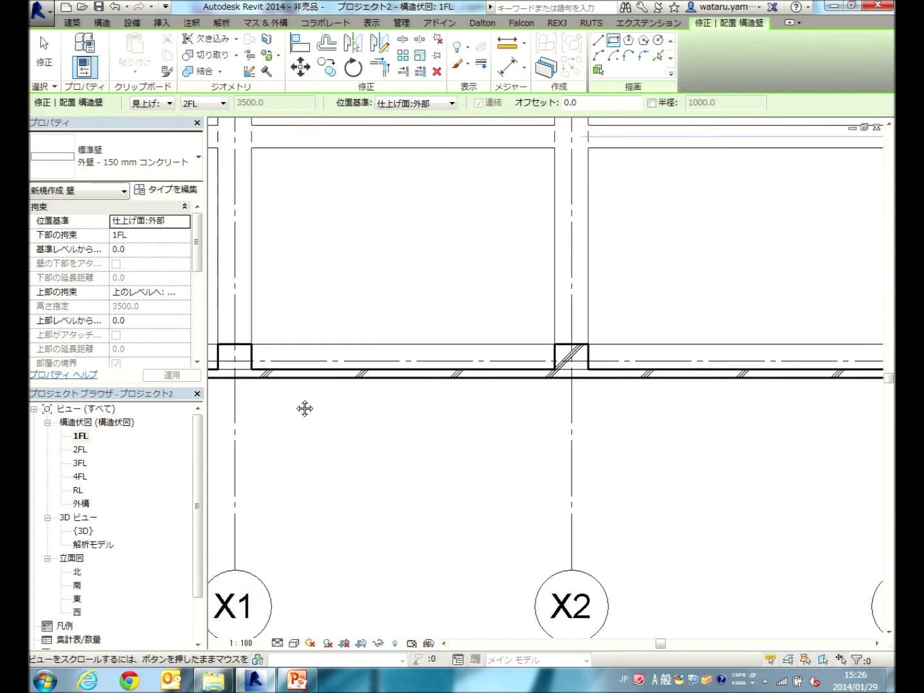
scroll(574, 398, "right", 2)
scroll(646, 453, "up", 1)
scroll(648, 449, "down", 3)
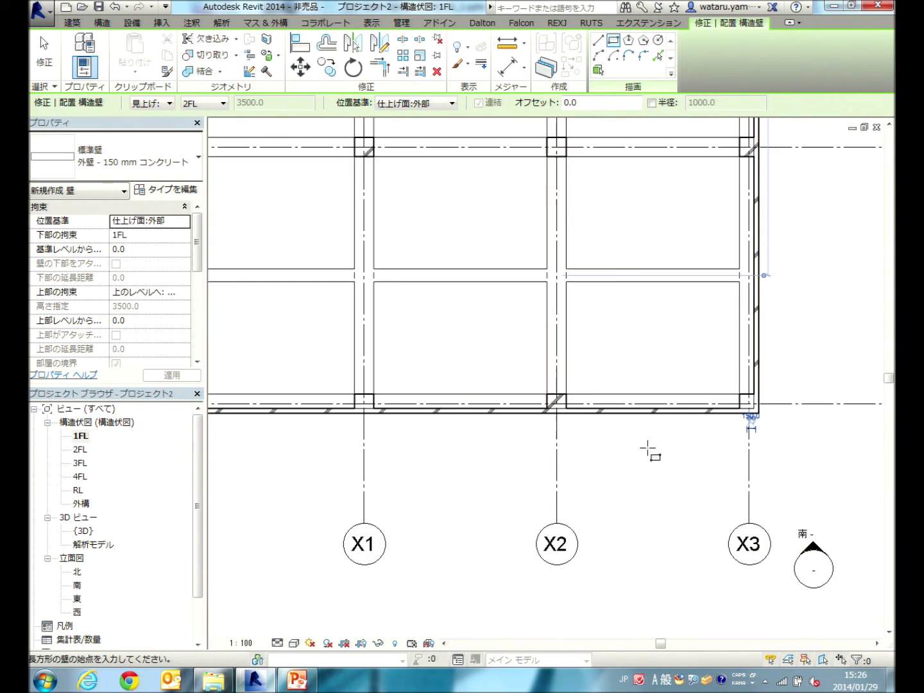
scroll(648, 450, "down", 2)
middle_click_drag(708, 511, 727, 594)
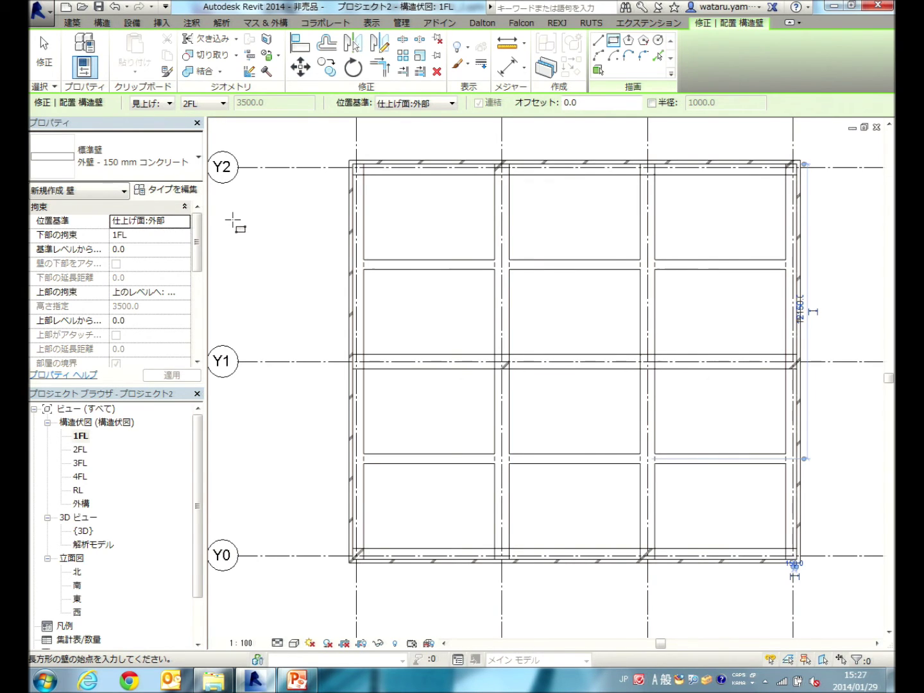
left_click(103, 22)
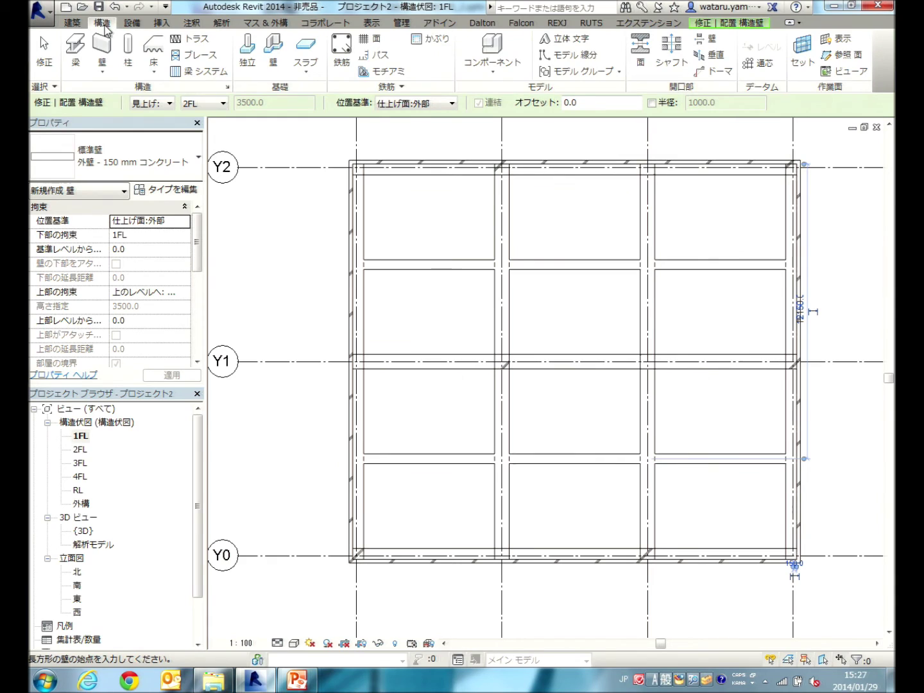
Start a structural floor using the 現場打ちコンクリート 225 mm floor type
left_click(156, 72)
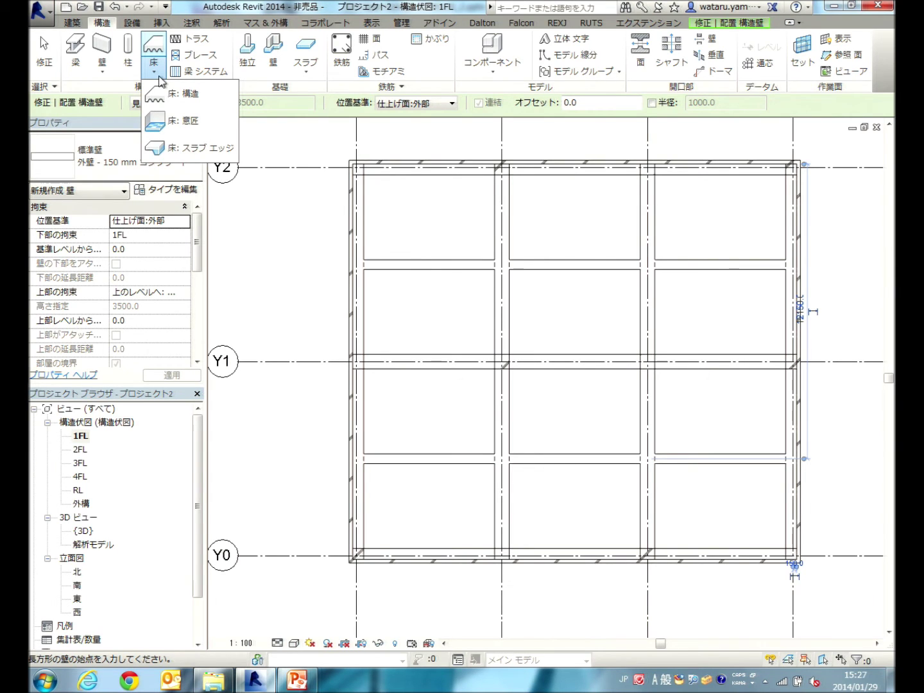
left_click(193, 96)
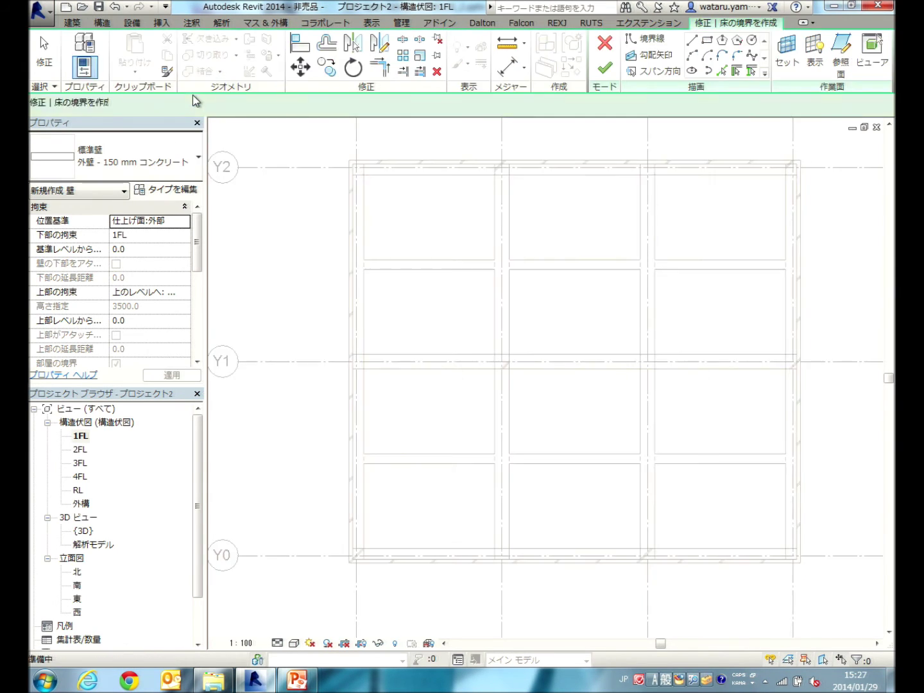
left_click(156, 153)
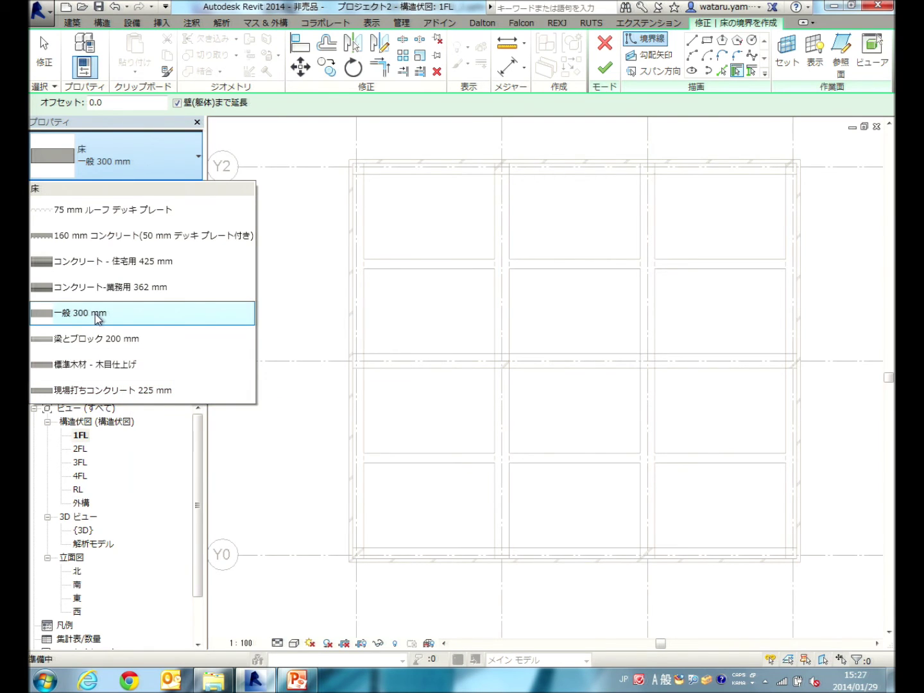
left_click(118, 390)
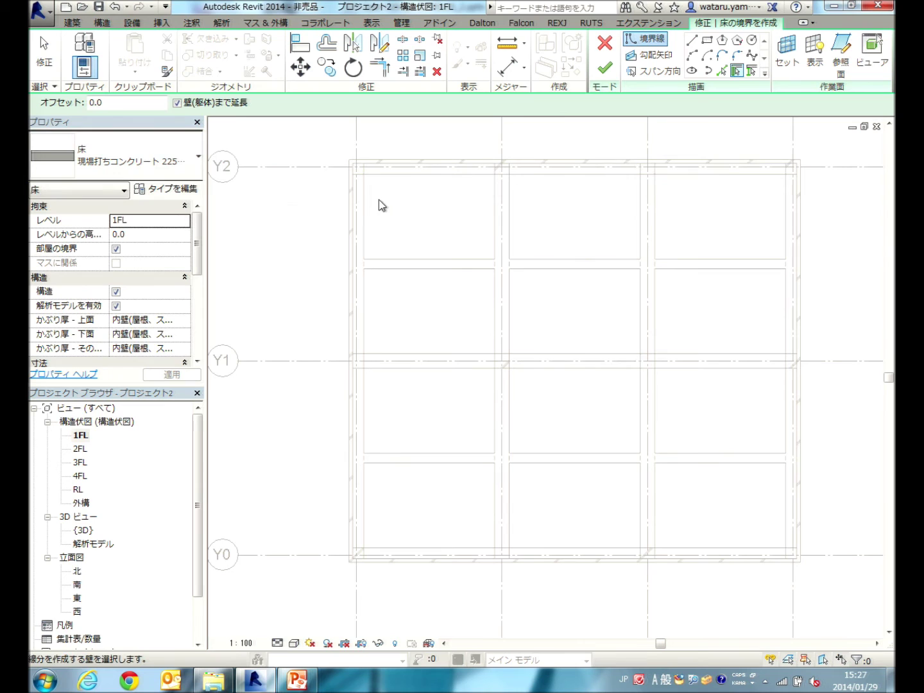
Sketch a rectangular boundary corner to corner inside the 1FL perimeter walls and finish the floor
left_click(708, 43)
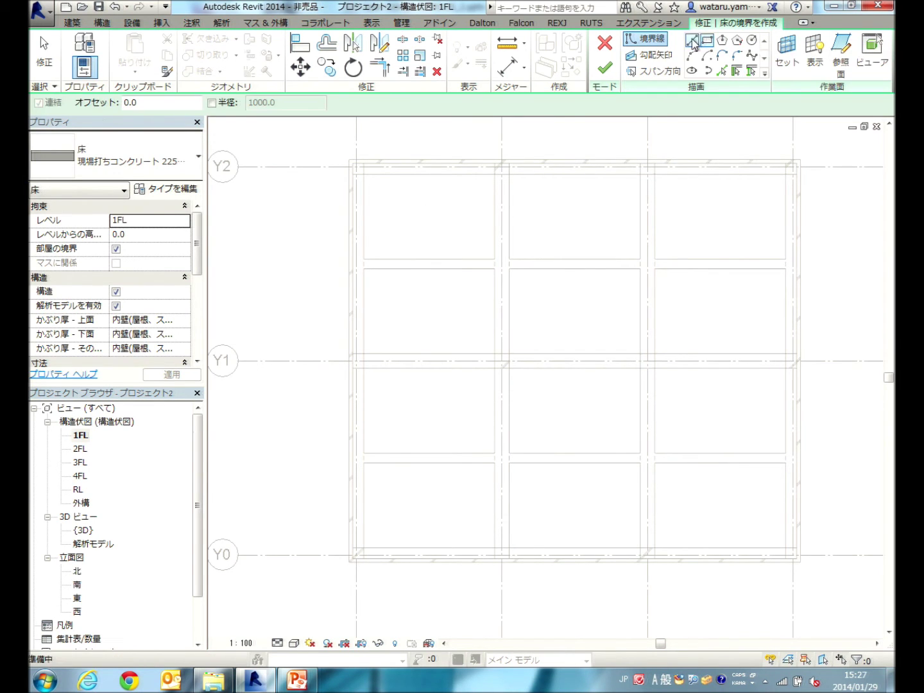
scroll(376, 186, "up", 2)
scroll(376, 185, "up", 1)
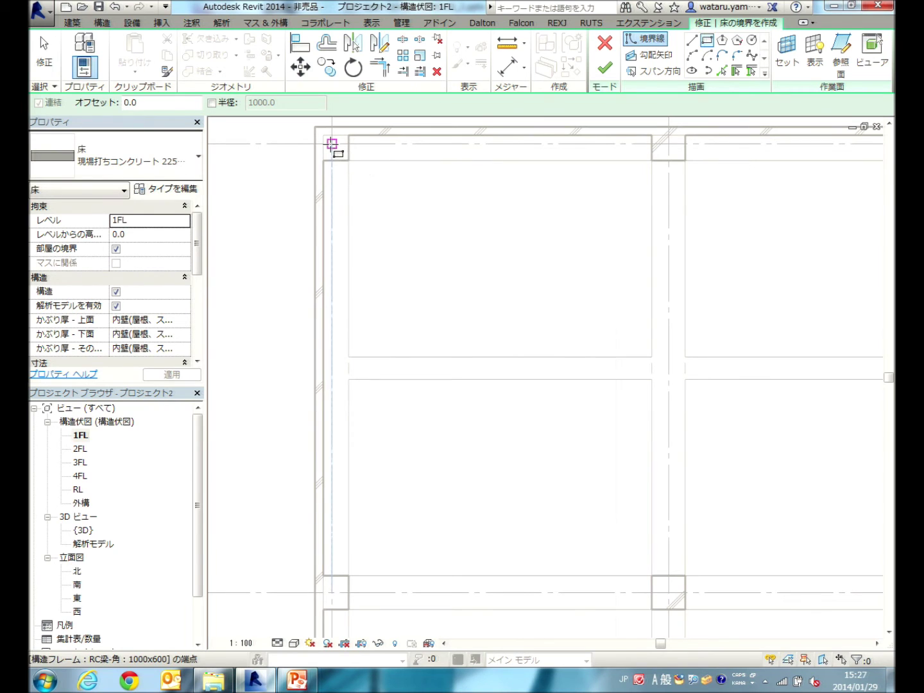
left_click(332, 143)
mouse_move(662, 465)
middle_mouse_down()
mouse_move(566, 449)
mouse_move(656, 362)
middle_mouse_up()
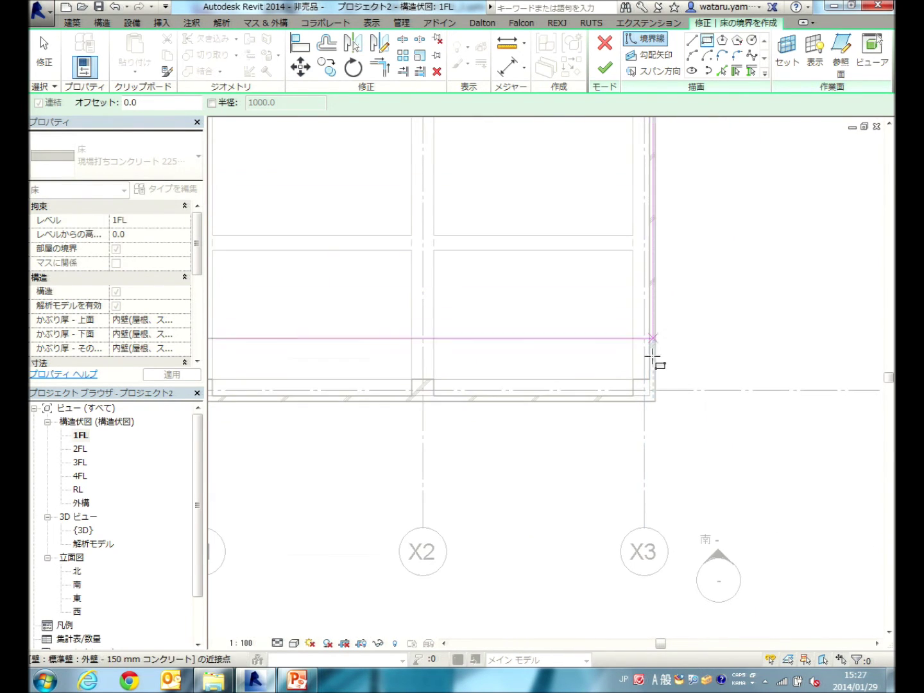
scroll(652, 407, "up", 2)
left_click(640, 397)
scroll(645, 411, "down", 3)
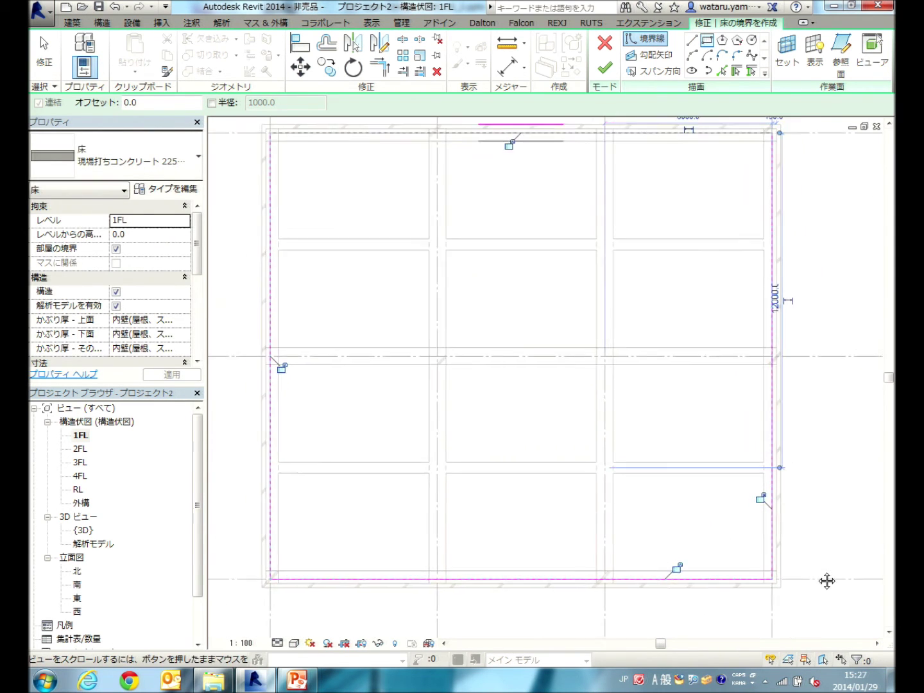
middle_click_drag(827, 581, 807, 598)
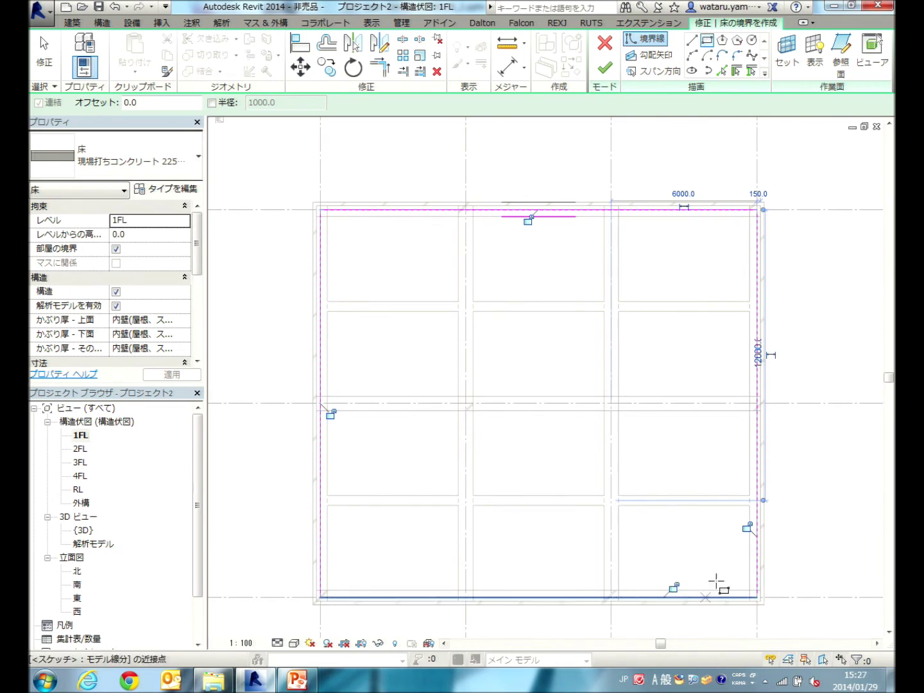
middle_click_drag(423, 274, 425, 269)
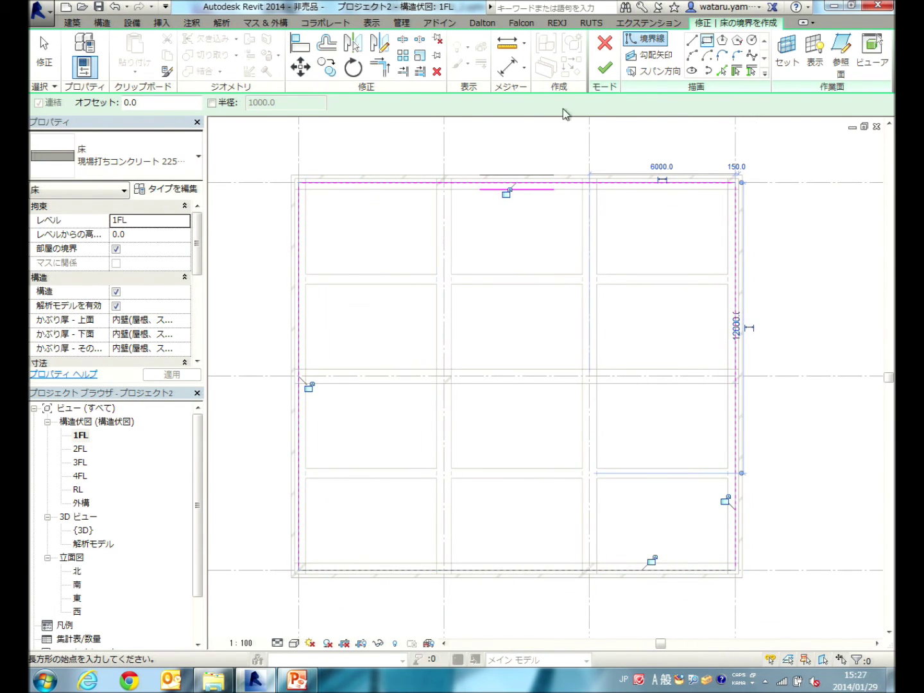
left_click(605, 72)
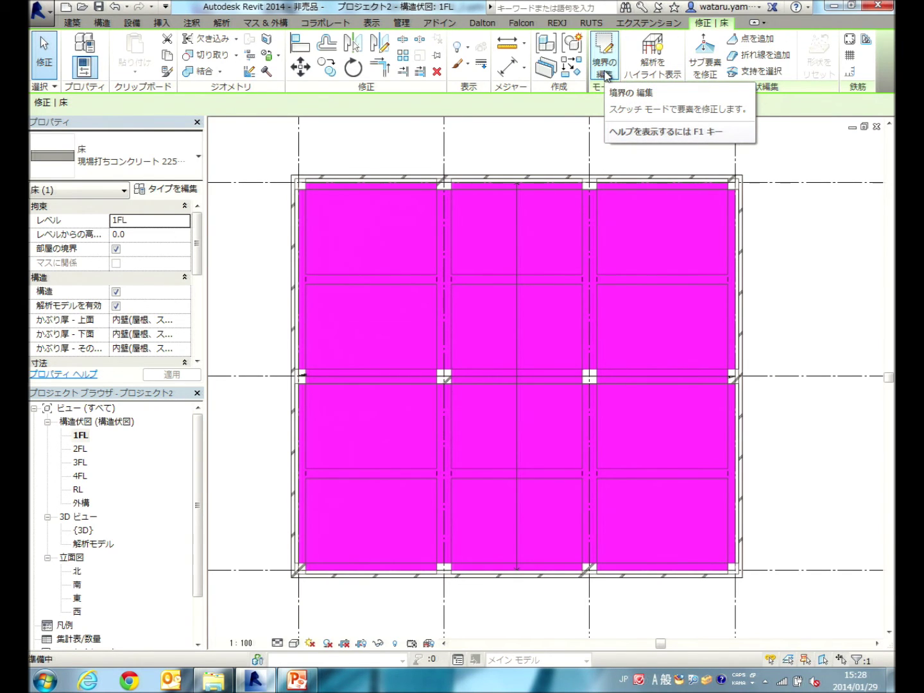
Deselect the new 1FL floor and switch to the 2FL structural plan
left_click(372, 142)
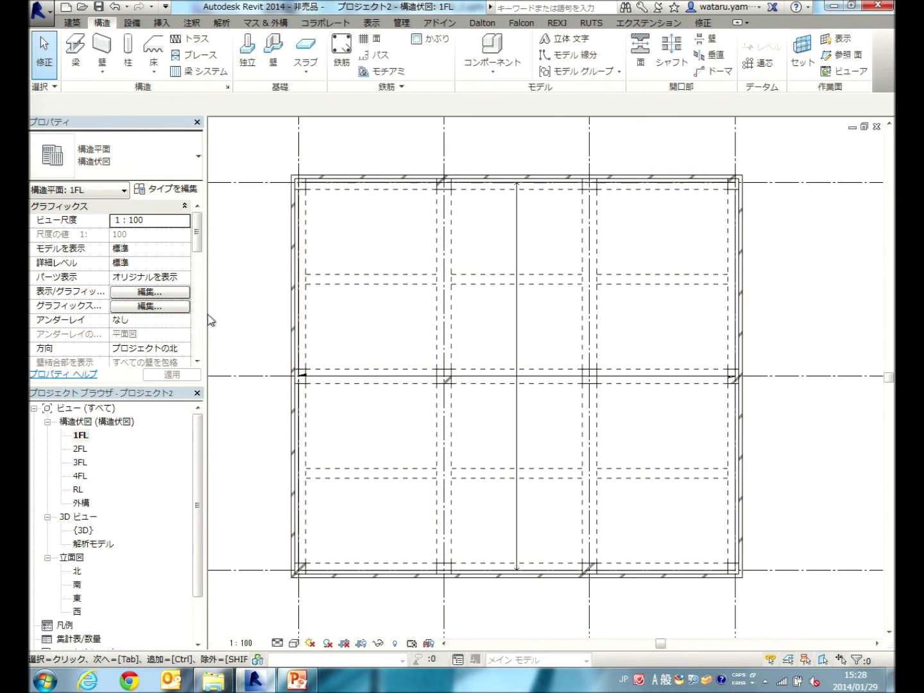
double_click(79, 449)
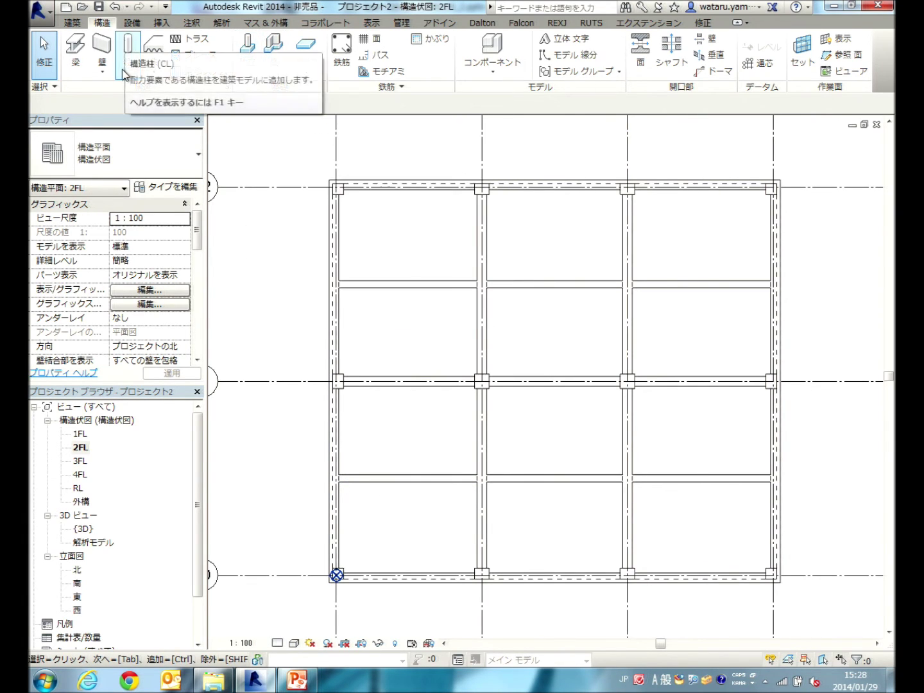
left_click(151, 74)
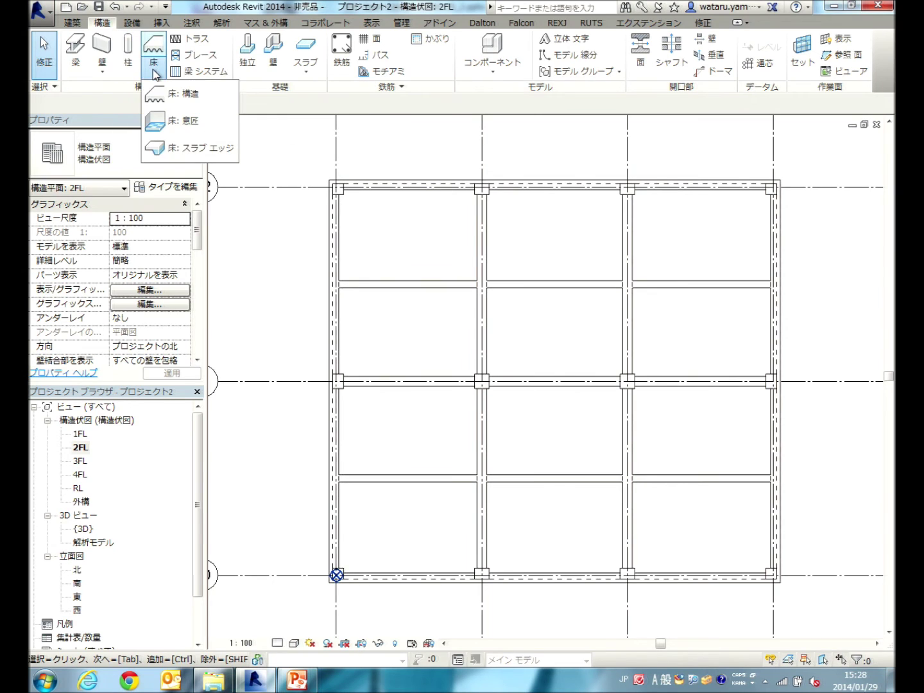
Start a structural floor on 2FL with the Rectangle boundary tool, dismissing the save reminder
left_click(206, 93)
left_click(576, 385)
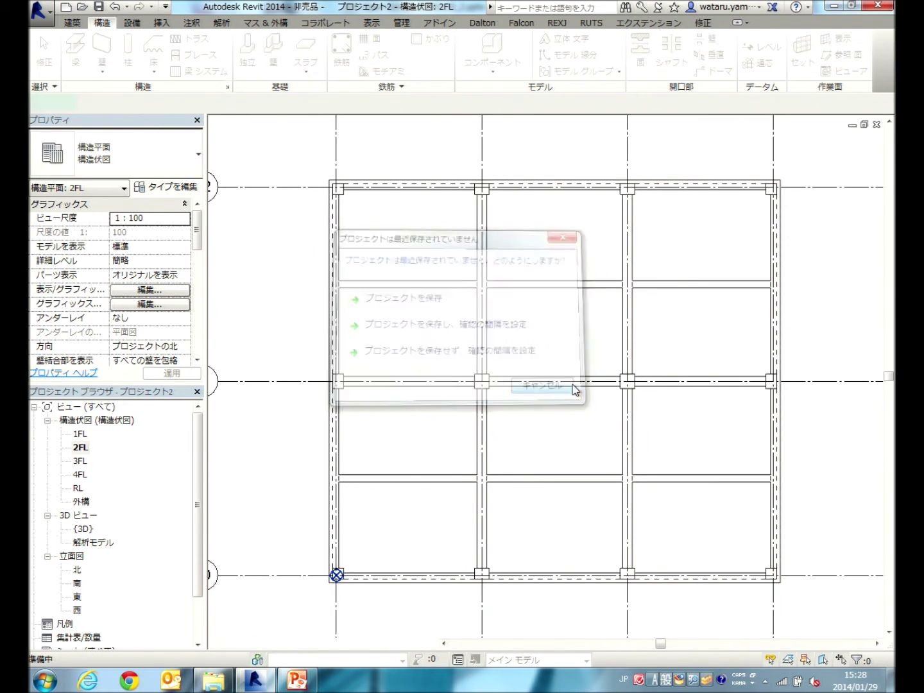
left_click(708, 40)
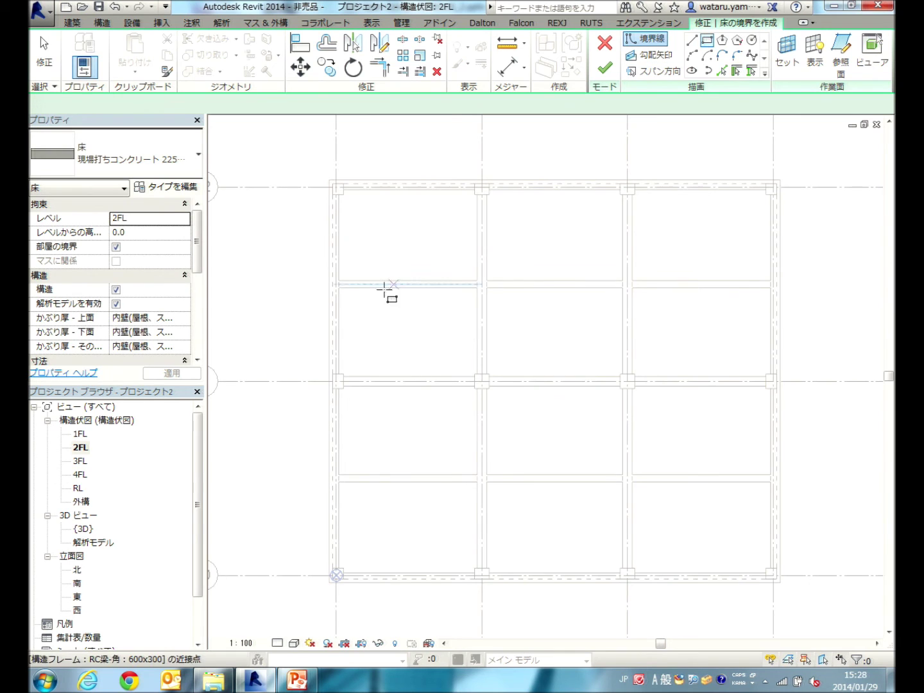
scroll(339, 243, "up", 2)
scroll(339, 244, "up", 2)
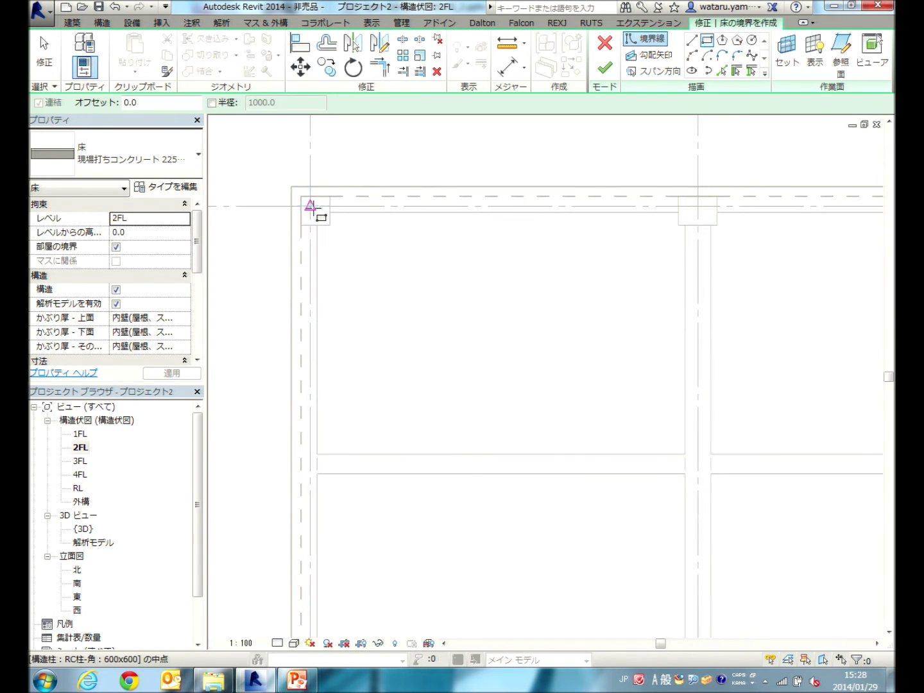
Draw the boundary rectangle from the top-left to the bottom-right outer column corners
left_click(315, 204)
scroll(350, 255, "down", 3)
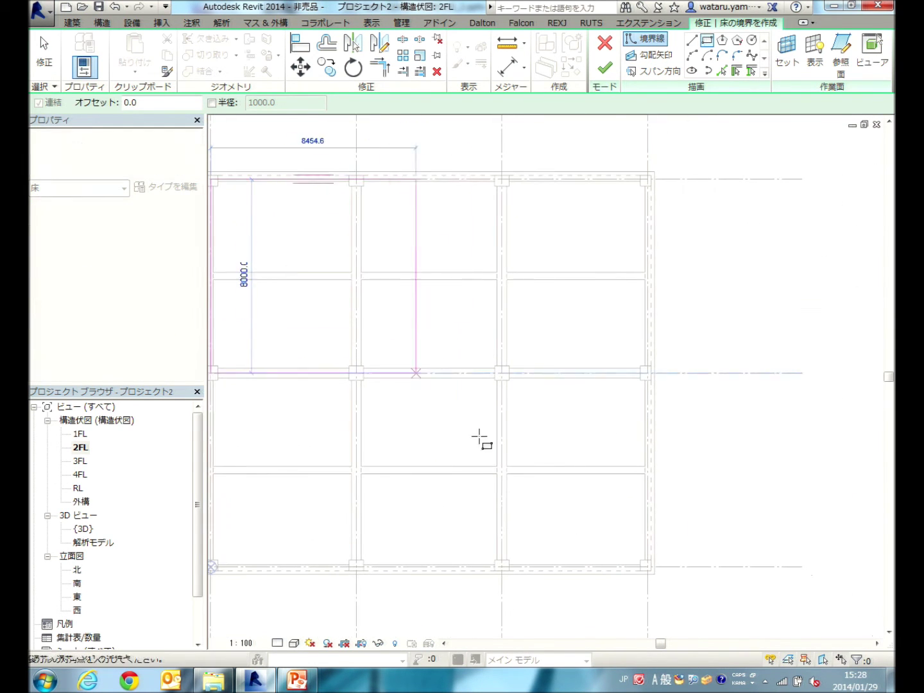
scroll(642, 532, "up", 2)
scroll(650, 532, "up", 1)
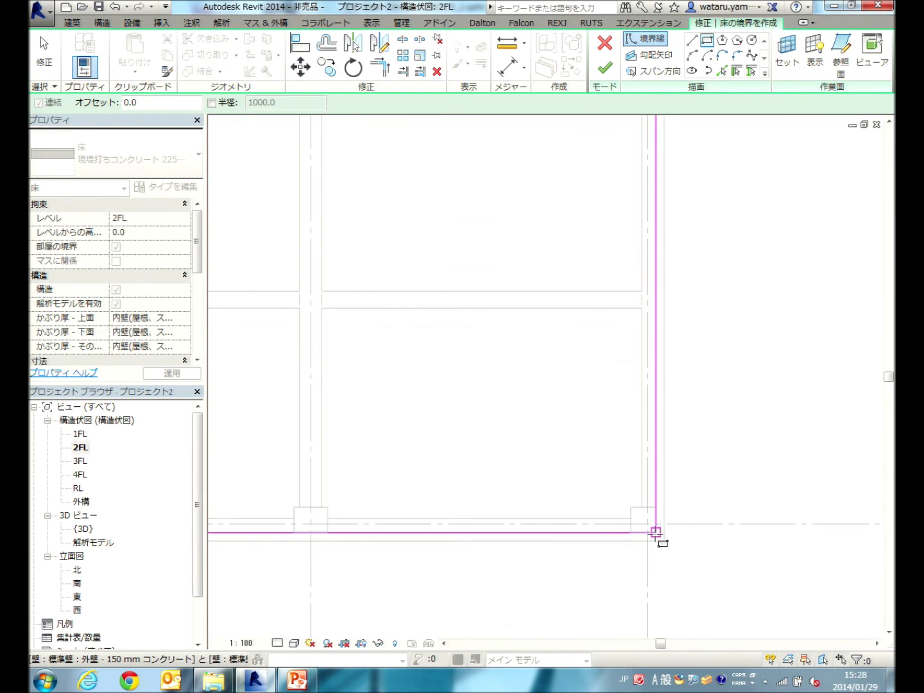
left_click(652, 525)
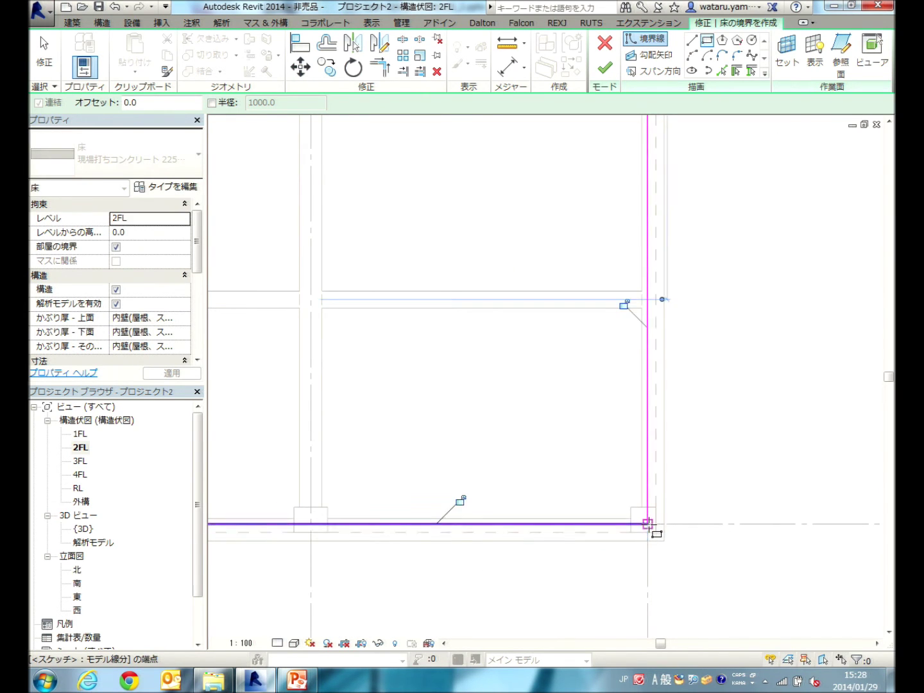
scroll(655, 530, "down", 2)
scroll(690, 554, "down", 2)
middle_click_drag(758, 571, 795, 594)
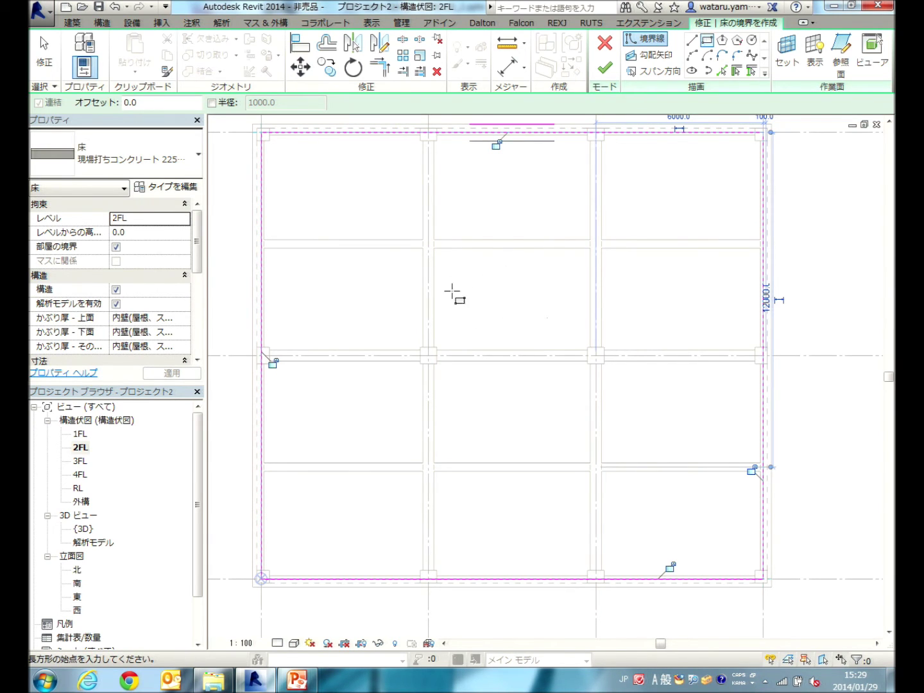
middle_click_drag(540, 341, 543, 355)
Sketch a 5500 × 3550 opening rectangle in the middle bay and finish the 2FL slab
scroll(511, 340, "up", 3)
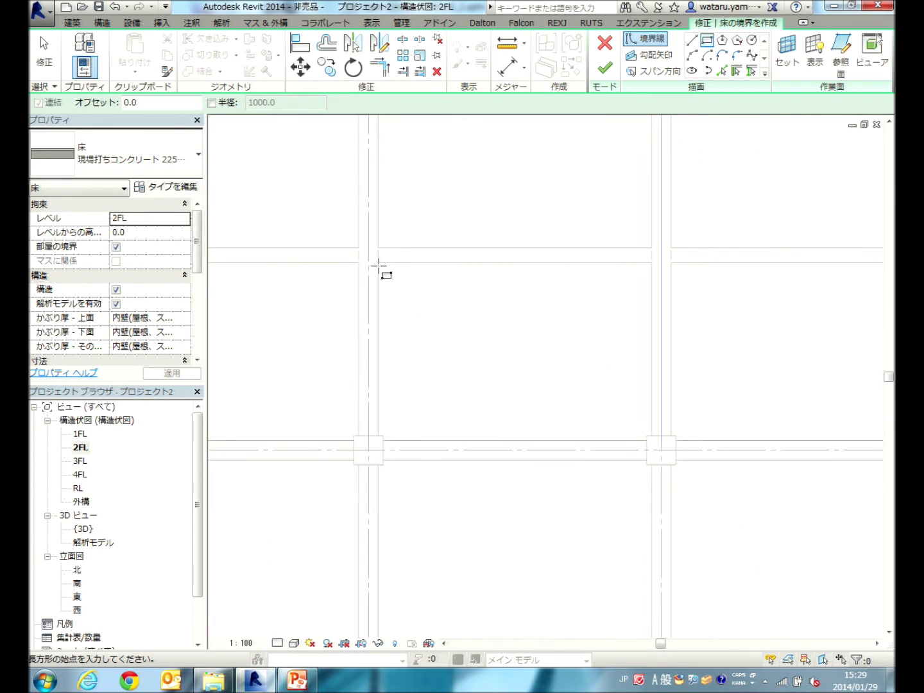
left_click(379, 264)
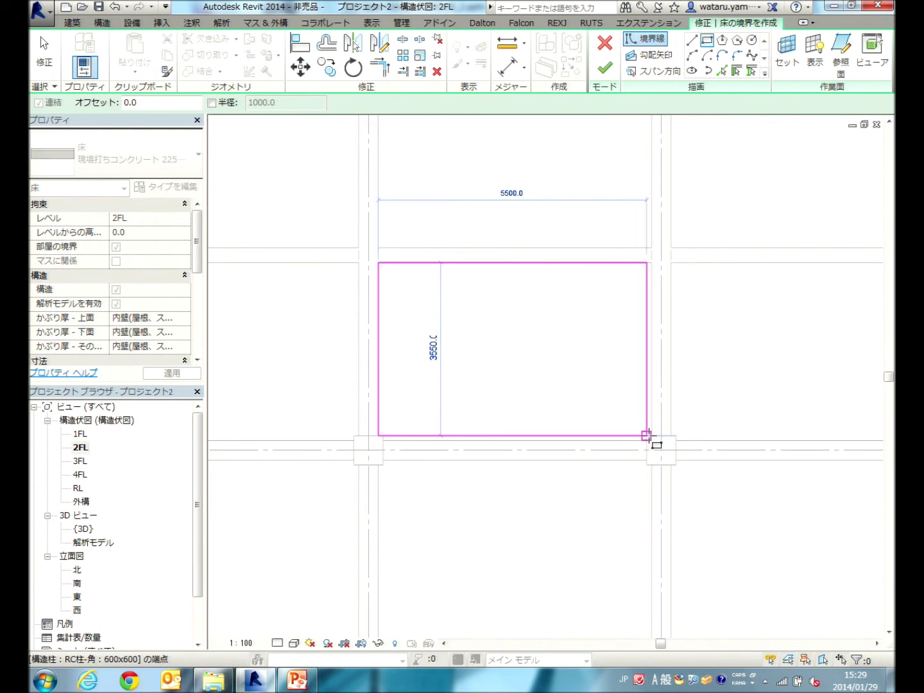
left_click(647, 435)
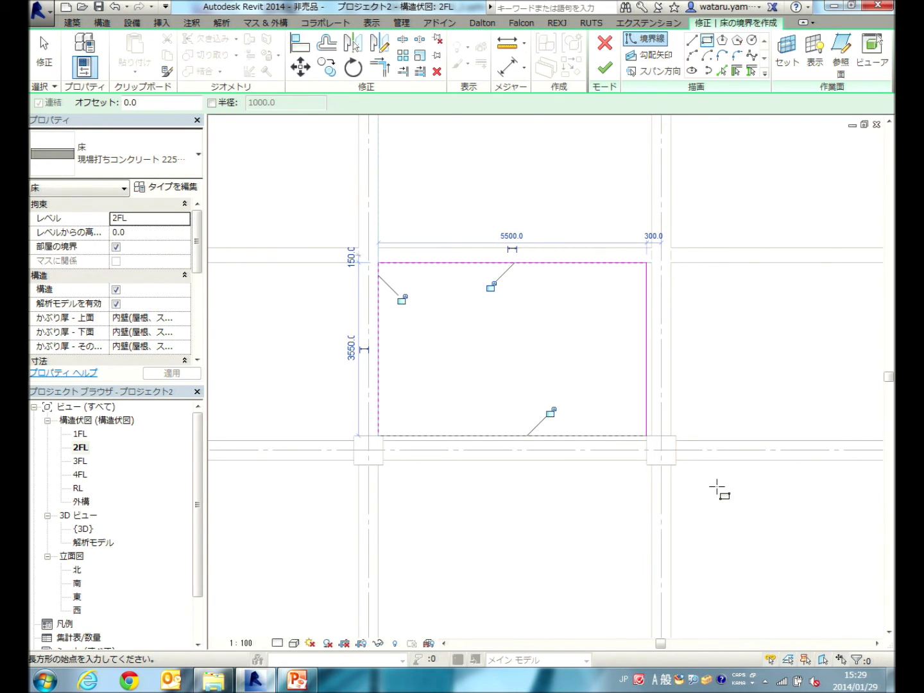
scroll(651, 315, "down", 2)
scroll(575, 278, "down", 1)
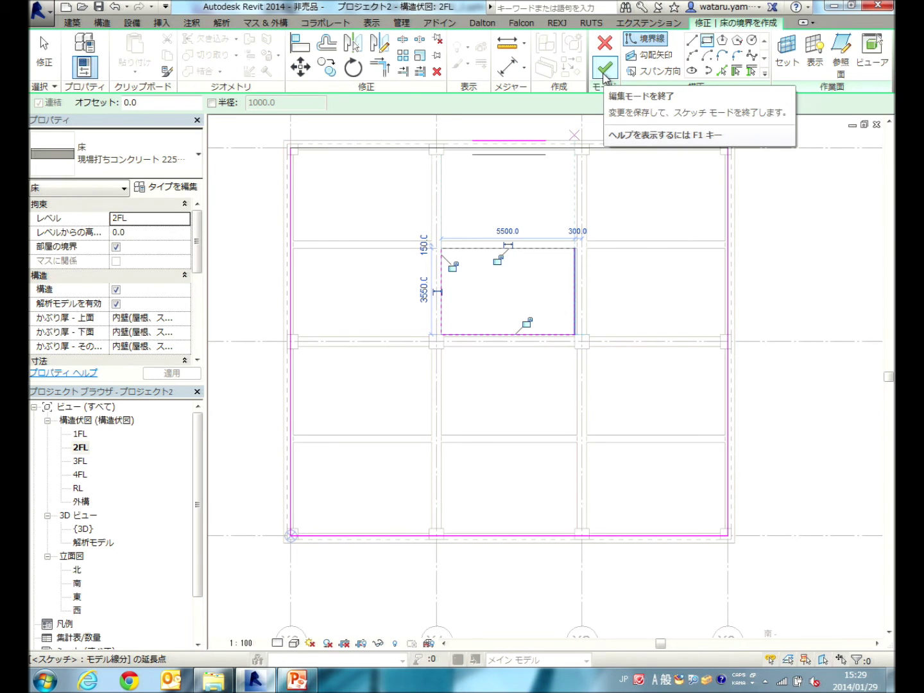
left_click(604, 72)
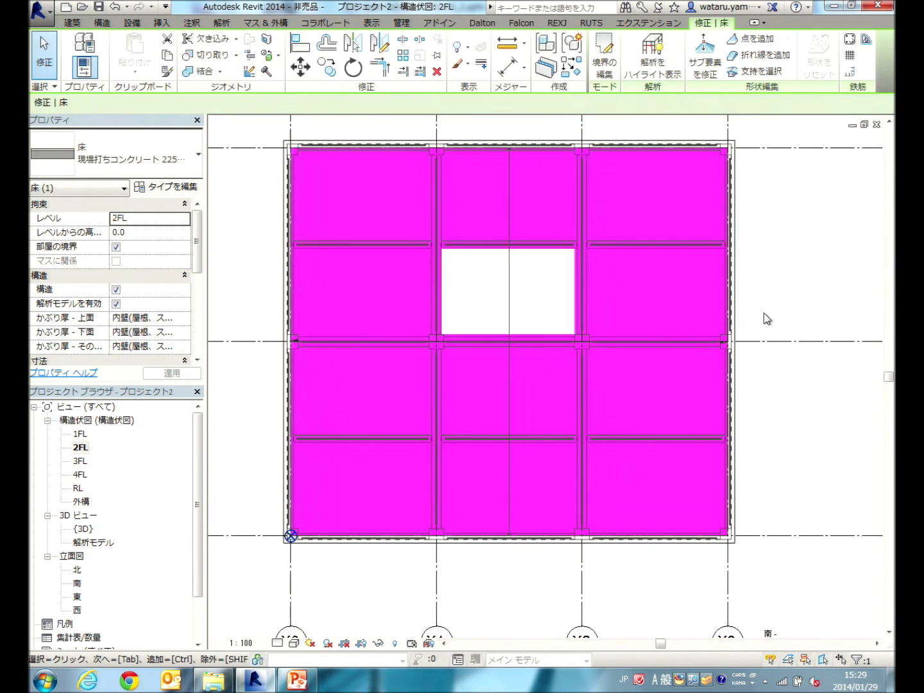
Check the new 2FL floor by selecting it, then switch to the default 3D view
left_click(770, 308)
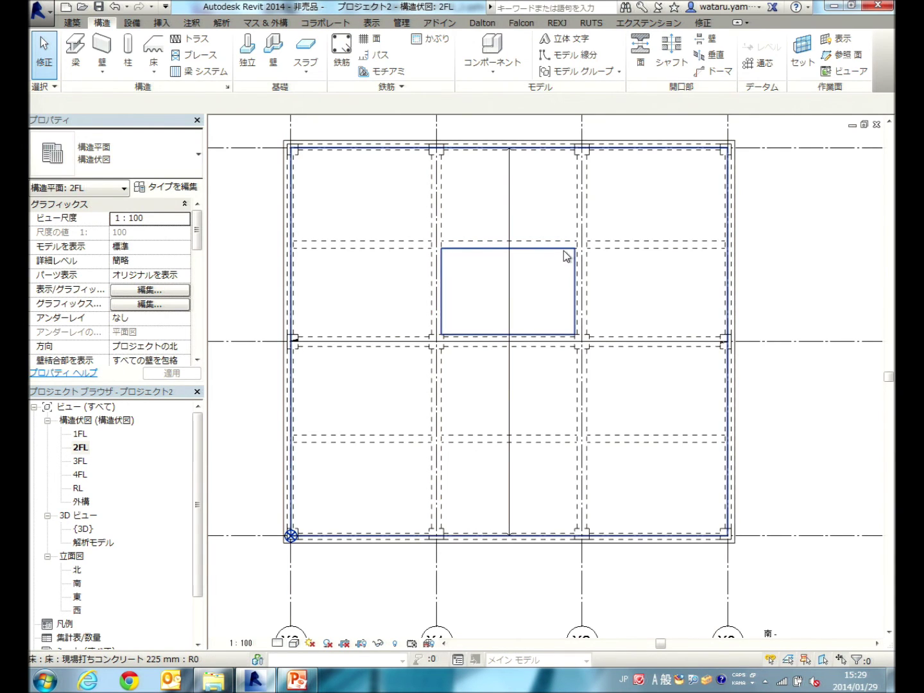
left_click(567, 256)
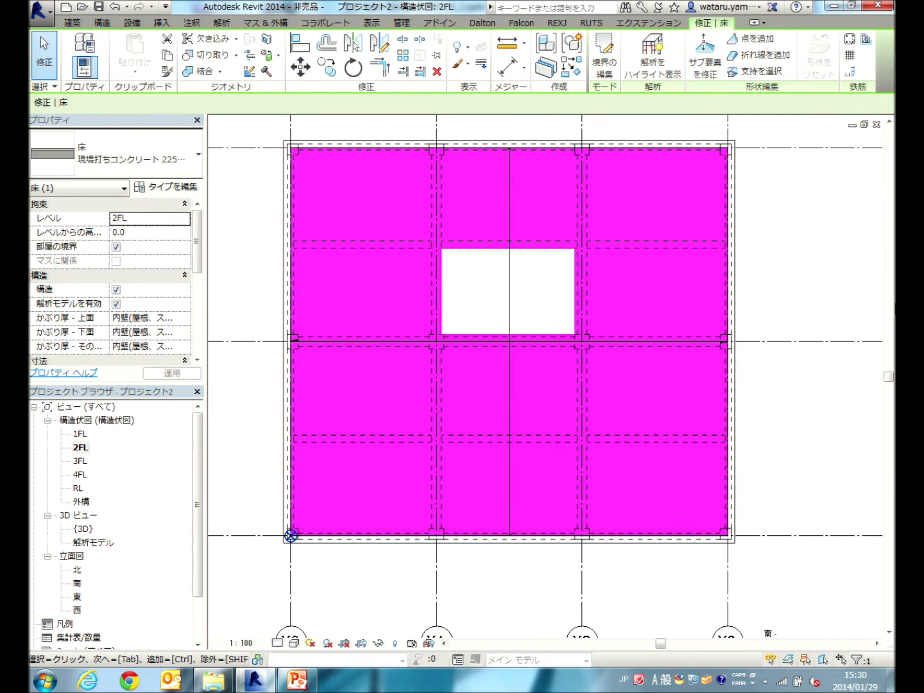
left_click(758, 260)
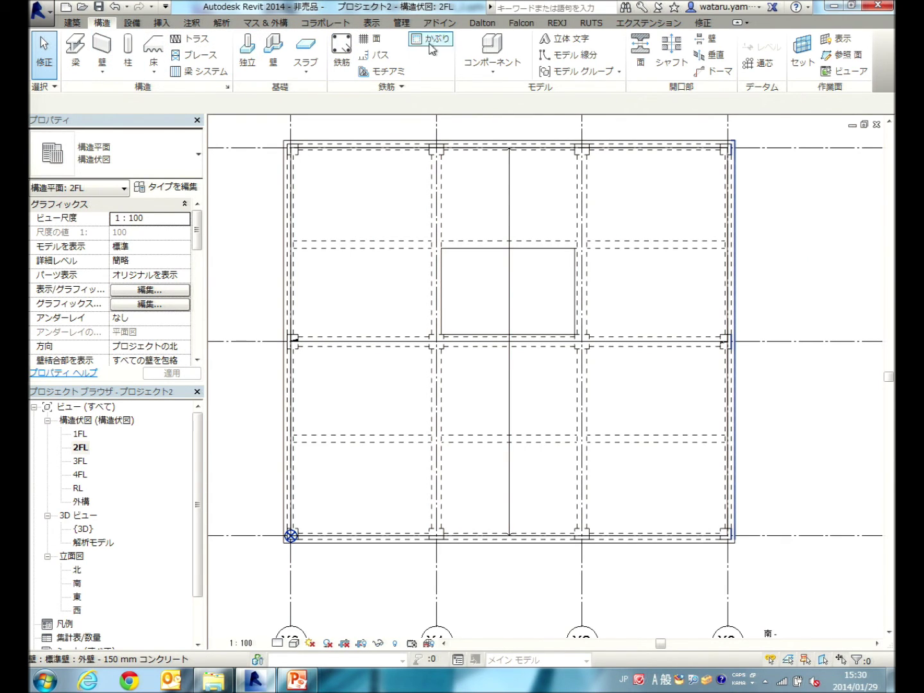
left_click(379, 26)
left_click(388, 48)
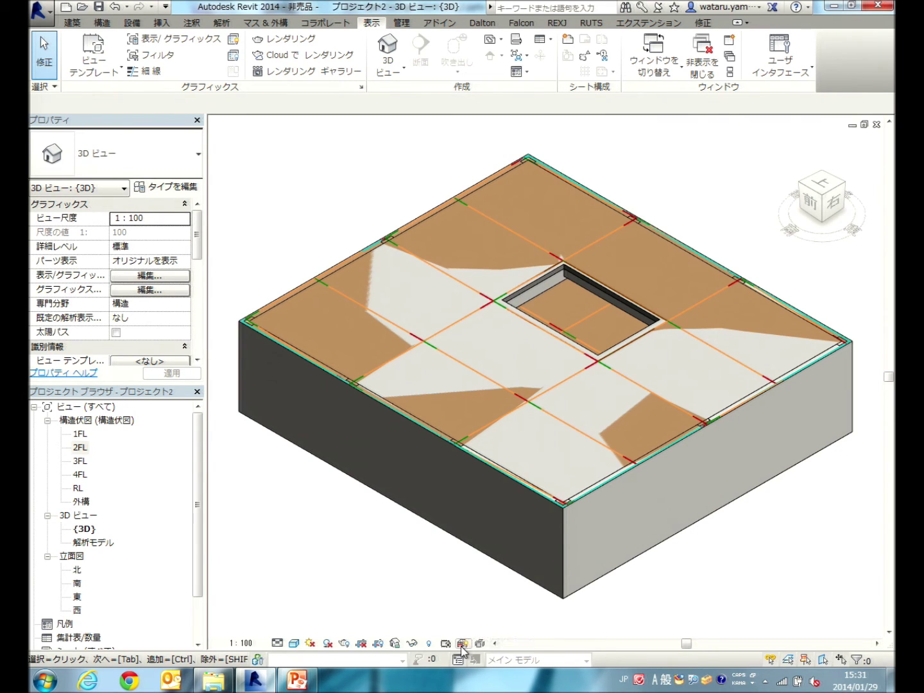
Hide the analytical model and zoom in on the slab, exterior wall and corner column junction
left_click(462, 646)
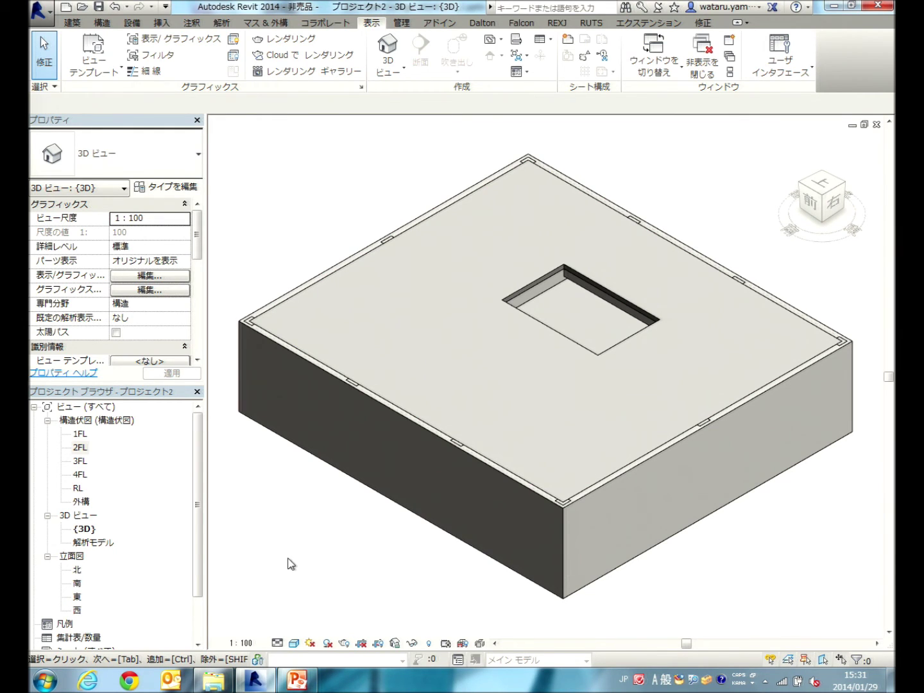
scroll(299, 476, "up", 2)
scroll(407, 354, "up", 2)
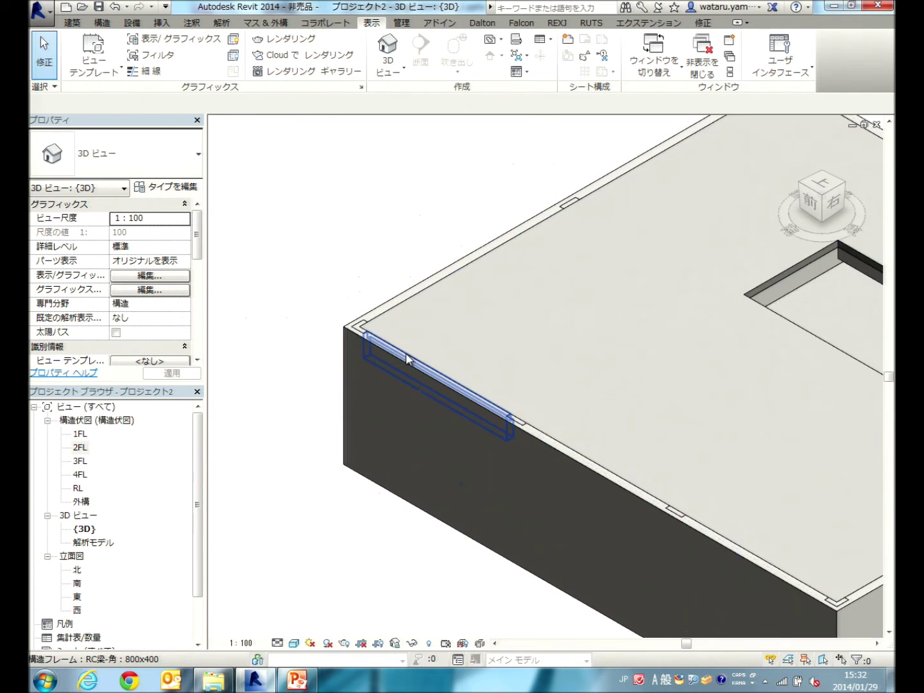
scroll(406, 353, "up", 2)
scroll(401, 358, "up", 1)
scroll(347, 343, "up", 2)
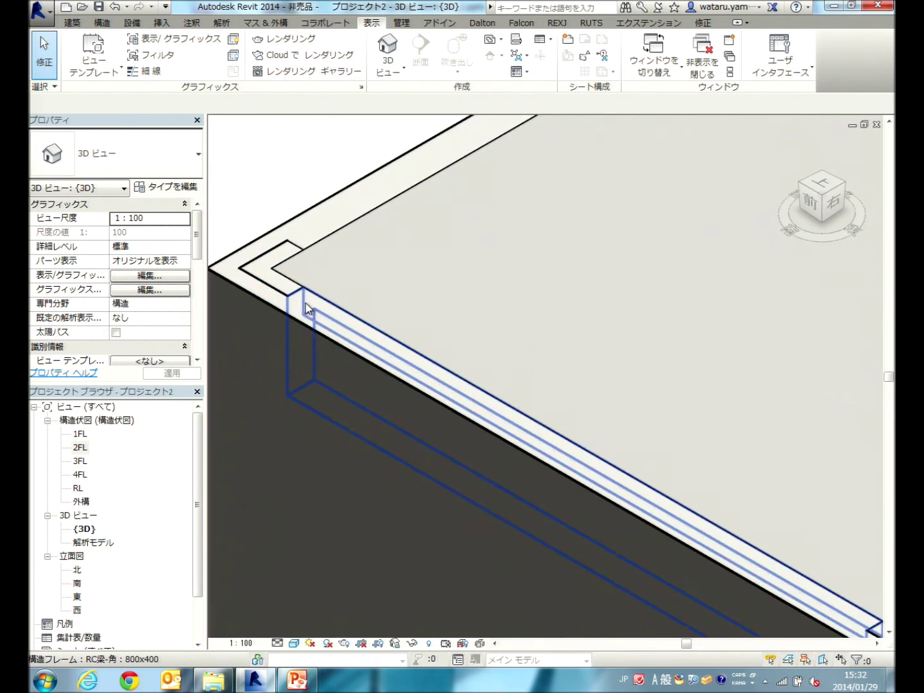
scroll(305, 303, "down", 3)
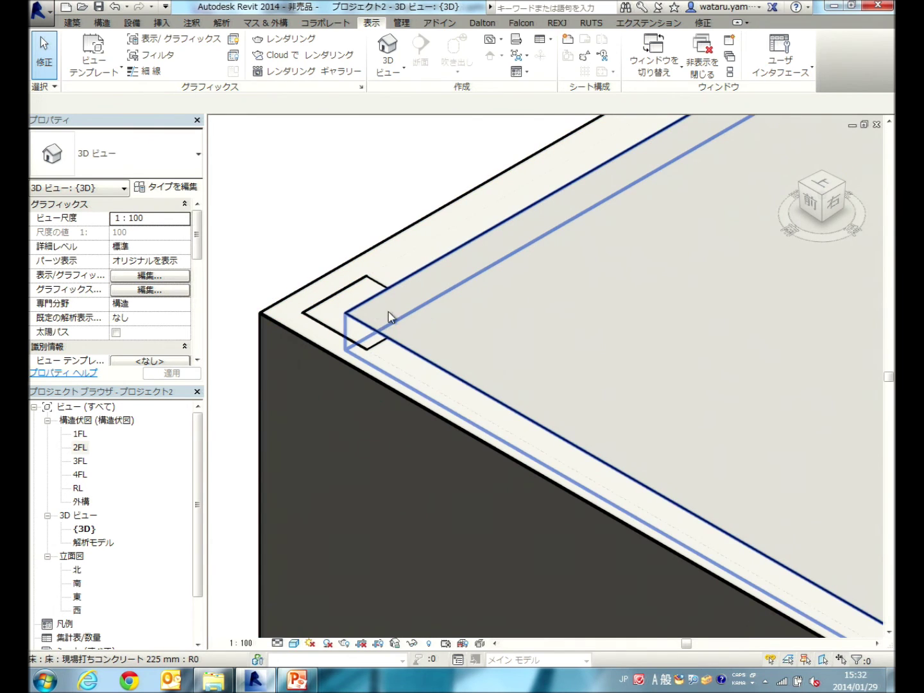
scroll(402, 312, "down", 2)
scroll(395, 301, "down", 2)
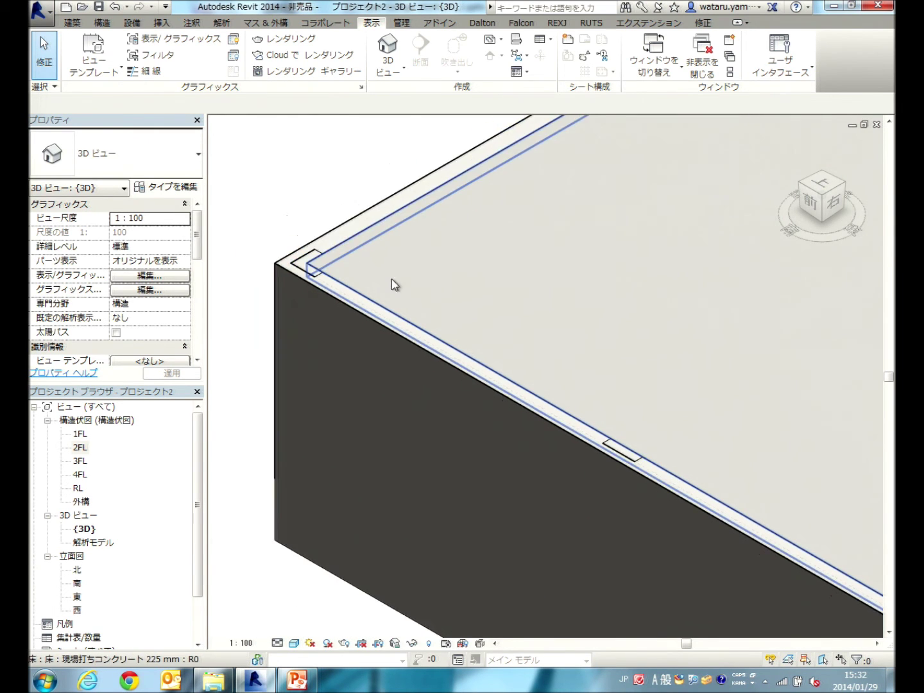
scroll(388, 274, "down", 2)
scroll(410, 302, "down", 1)
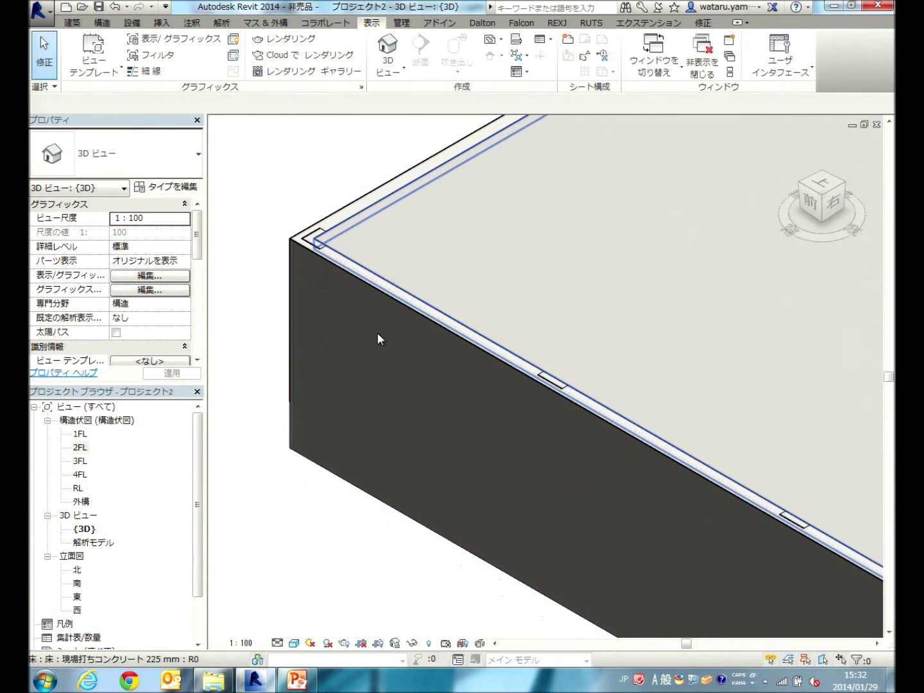
left_click(394, 297)
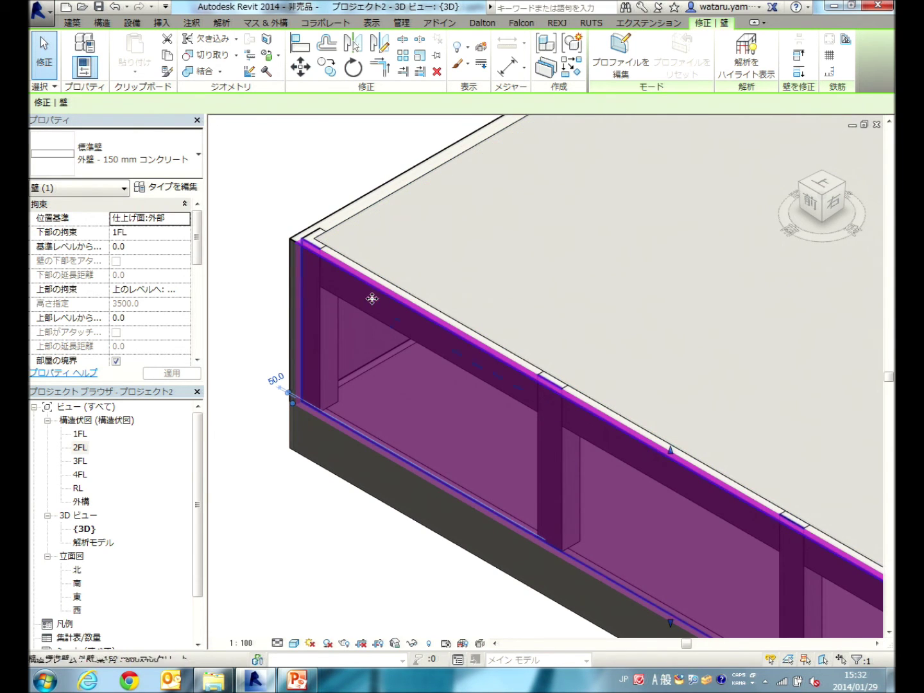
left_click_drag(196, 240, 201, 324)
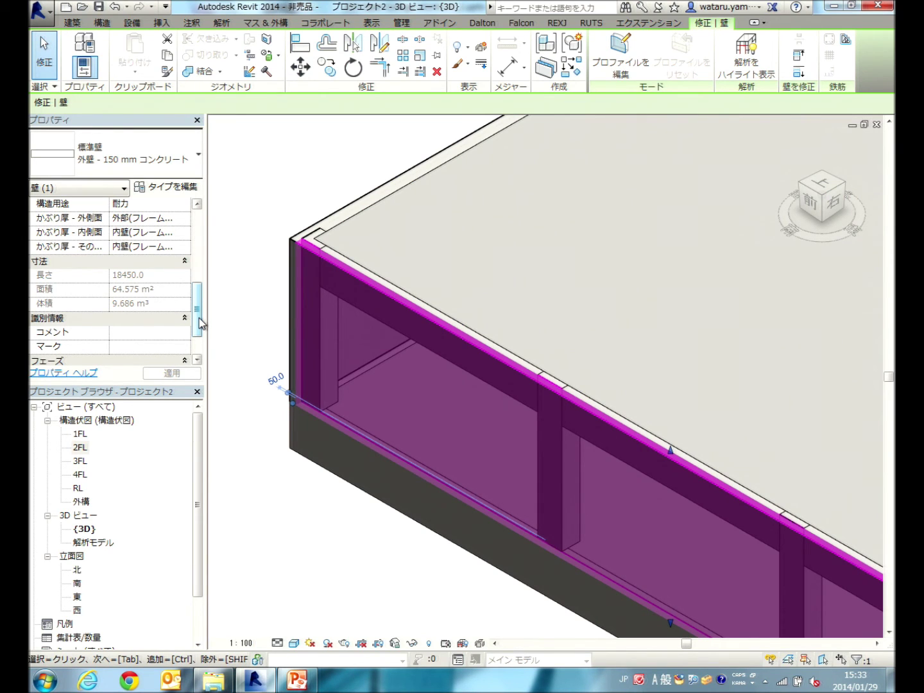
scroll(200, 324, "up", 5)
scroll(359, 337, "down", 3)
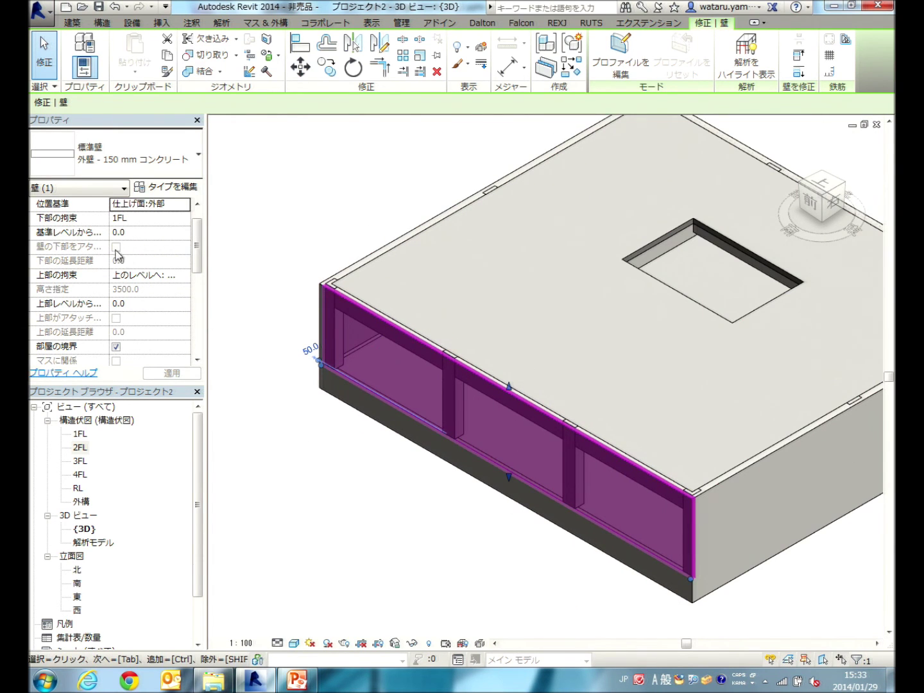
left_click_drag(200, 264, 184, 353)
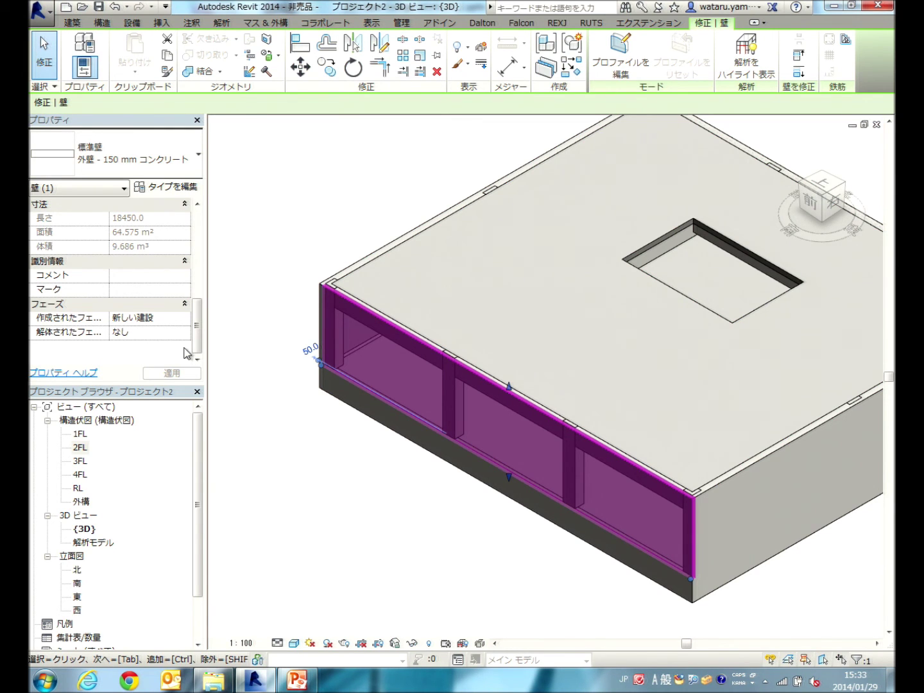
left_click(286, 219)
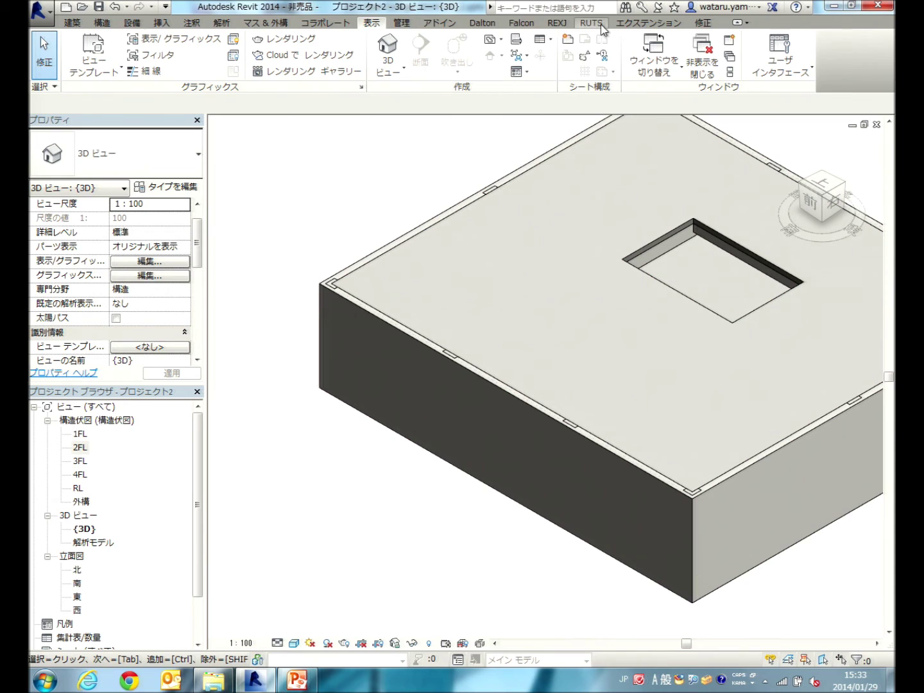
Activate Switch Join Order from the Modify tab's Join dropdown
left_click(703, 25)
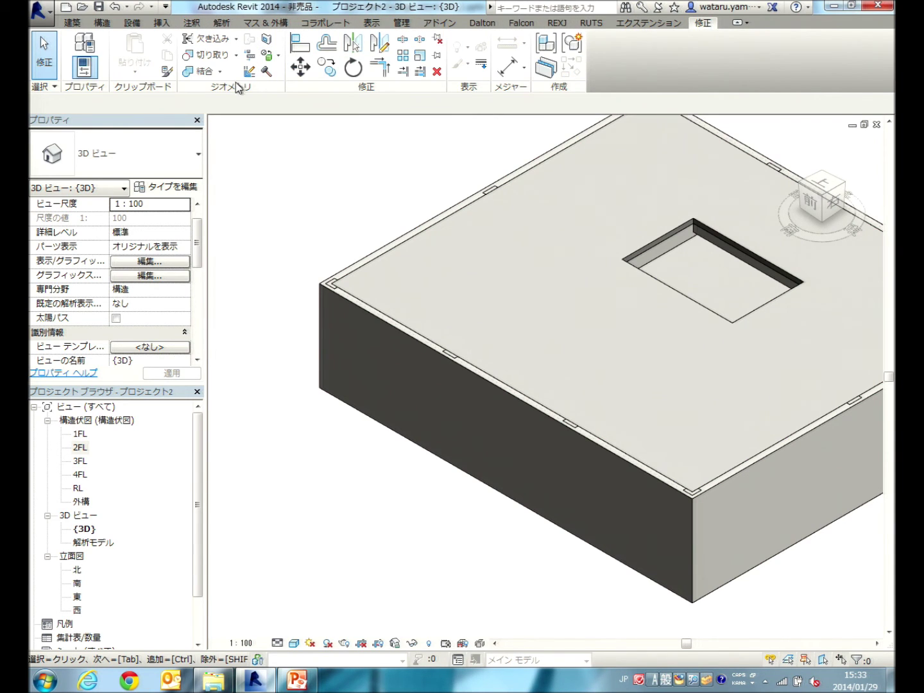
left_click(219, 71)
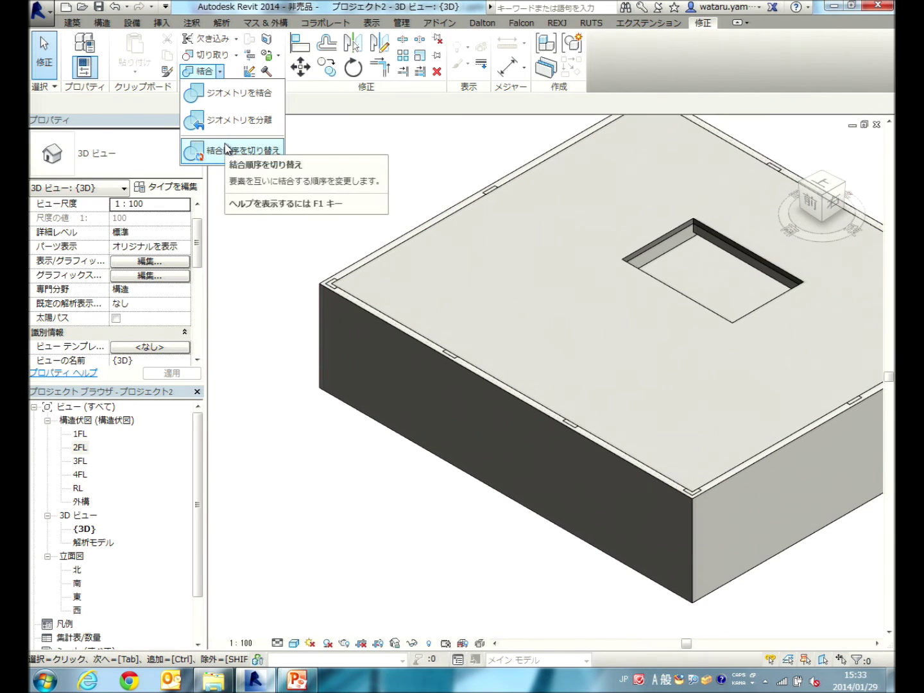
mouse_move(231, 150)
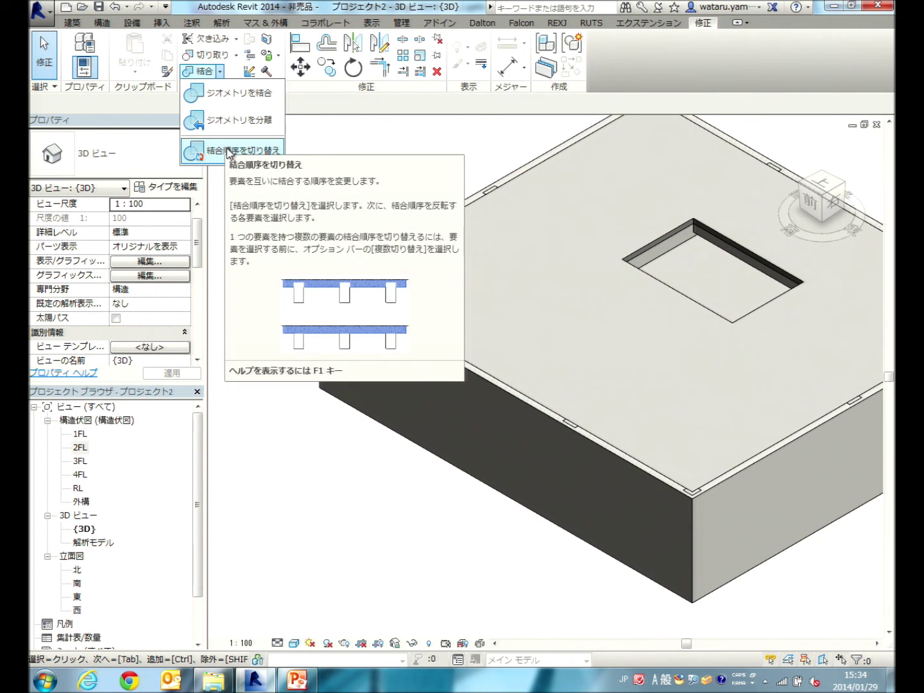
left_click(227, 152)
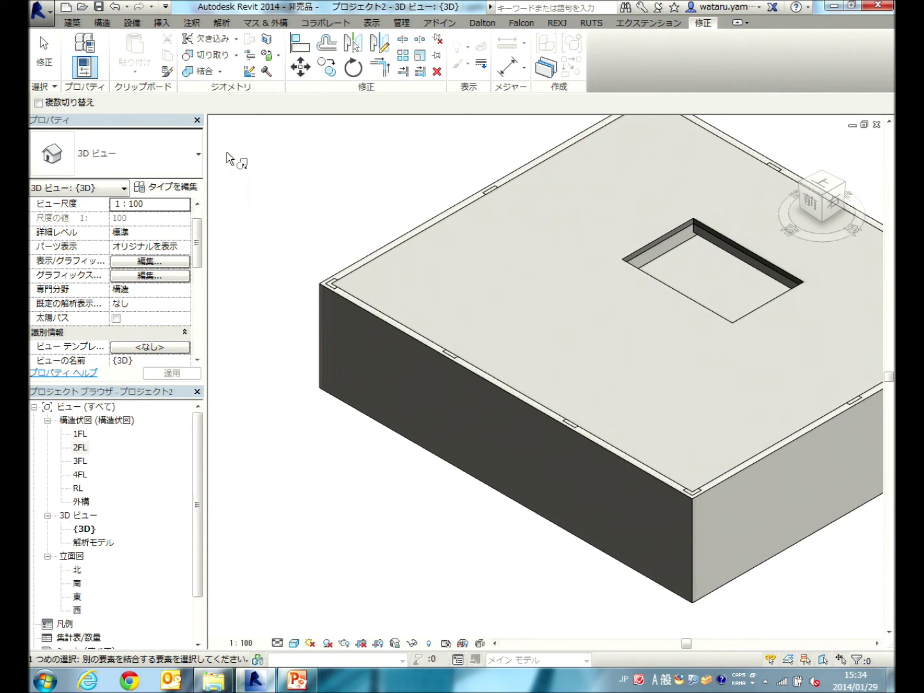
Enable multiple joining, join the front wall's RC columns, and make the corner column cut into the wall
left_click(38, 102)
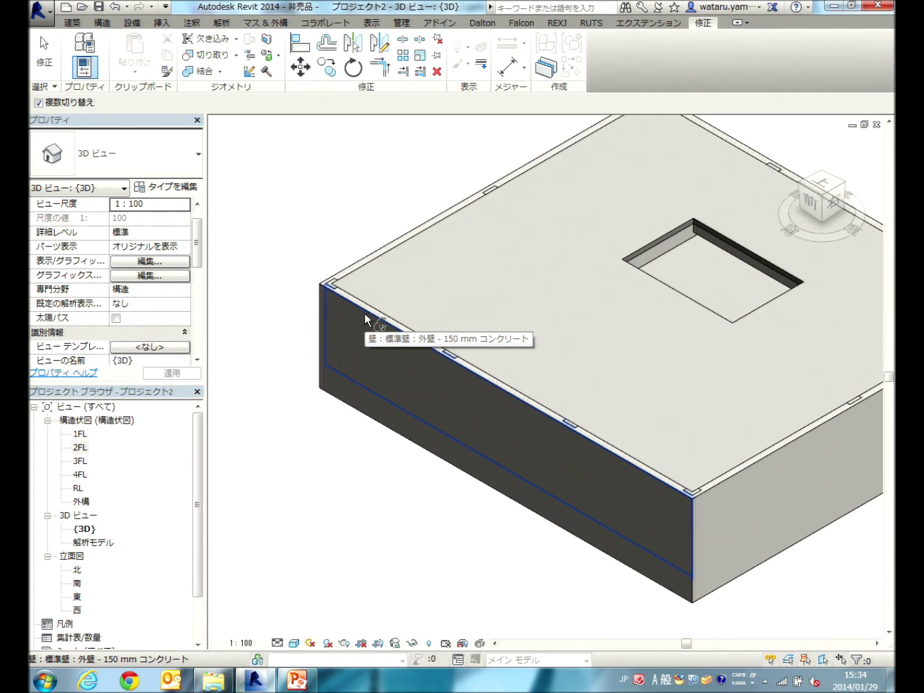
left_click(364, 319)
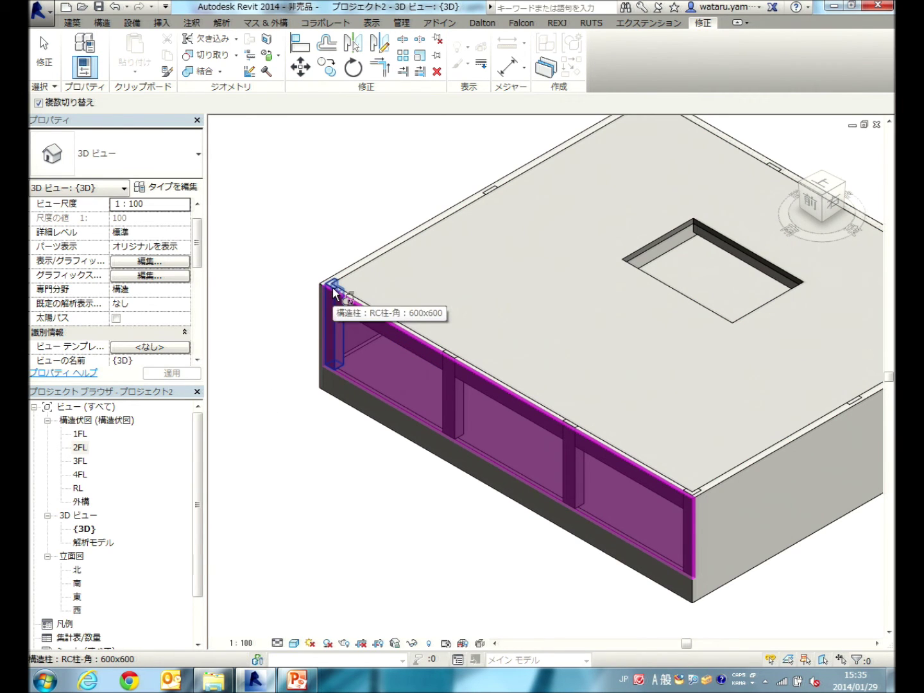
left_click(333, 294)
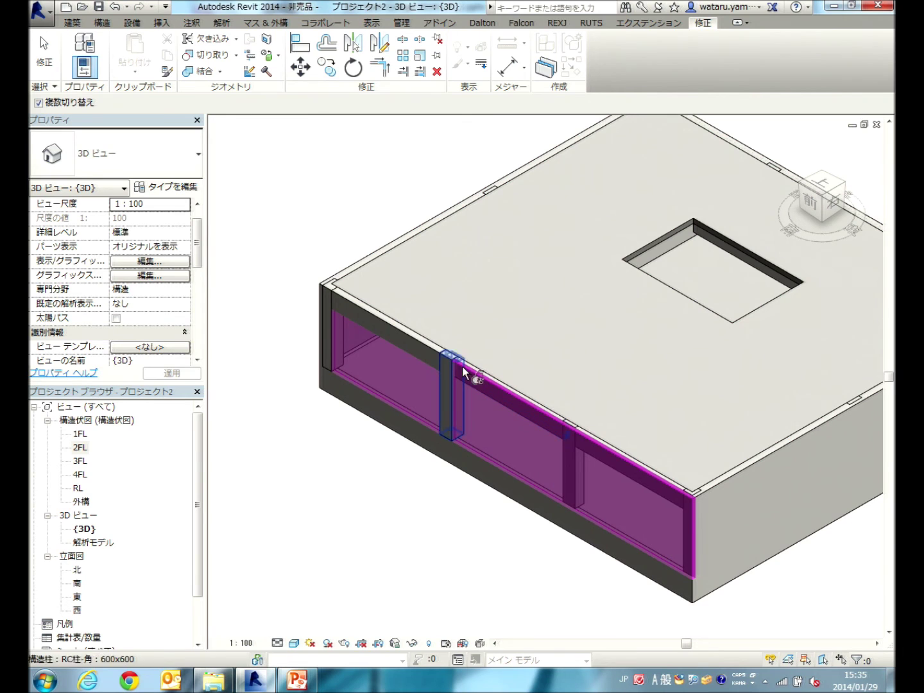
left_click(571, 433)
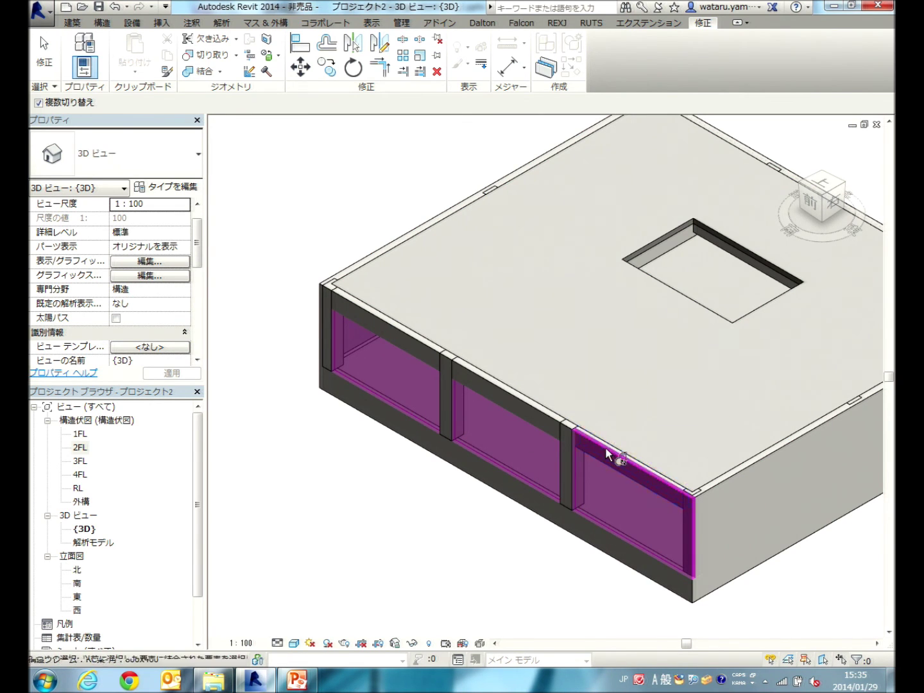
left_click(692, 502)
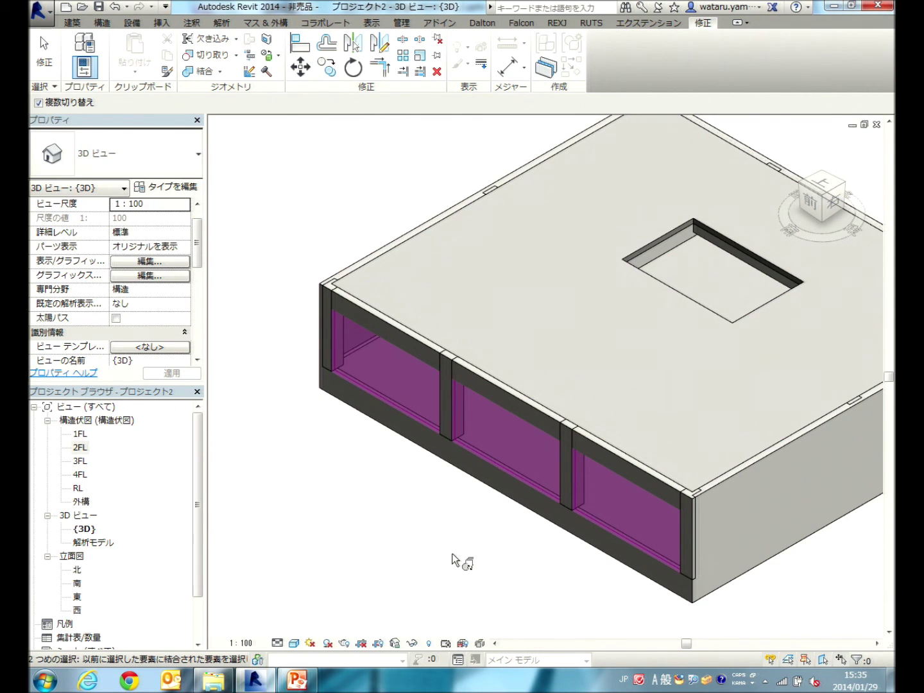
key("Escape")
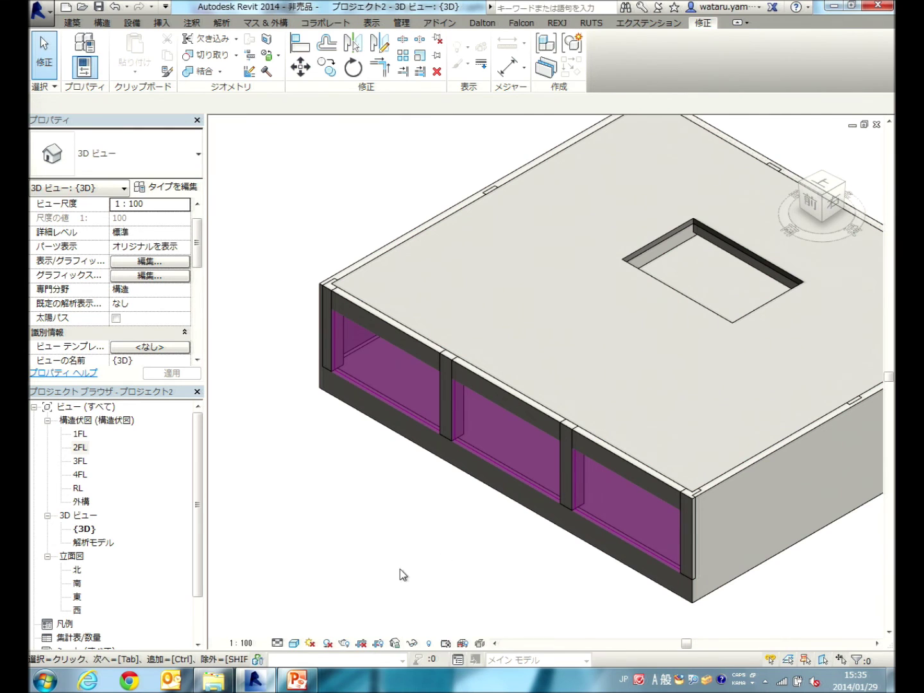
left_click(396, 392)
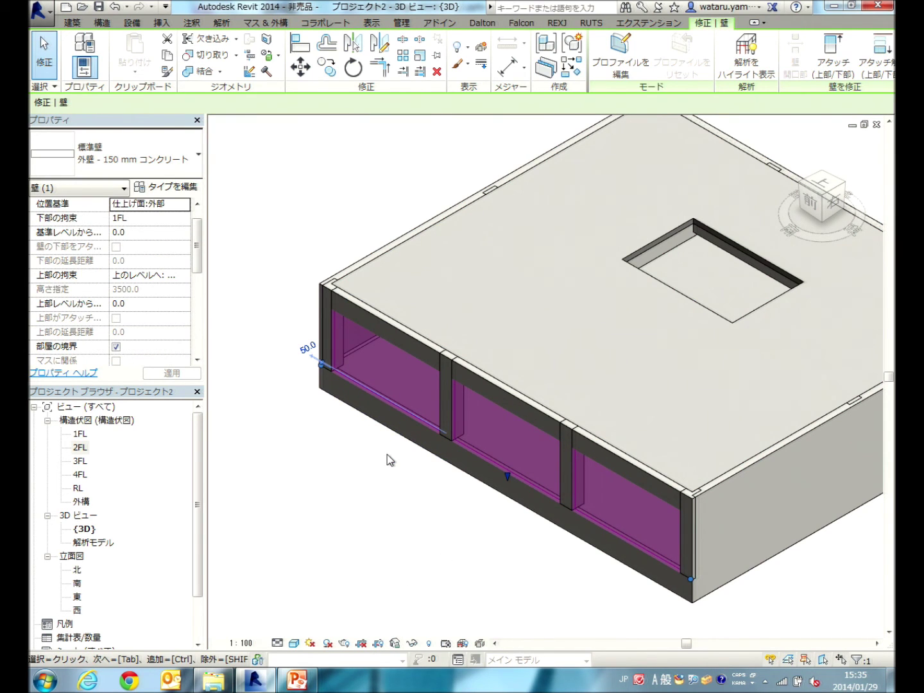
Review the front wall's properties, pan to the model's right side, and reopen the Join options
left_click_drag(196, 265, 194, 327)
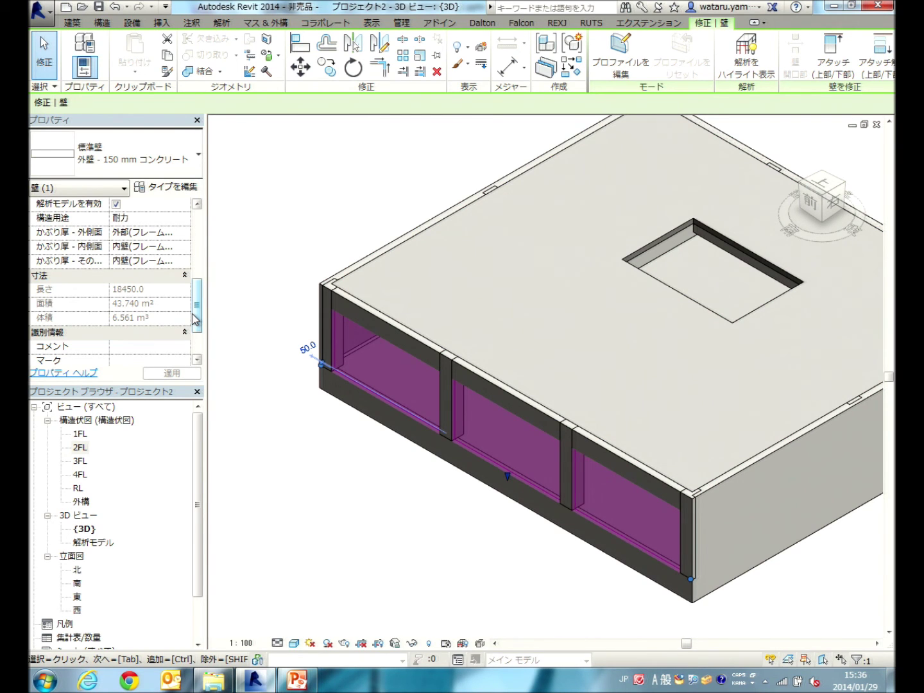
scroll(196, 320, "up", 5)
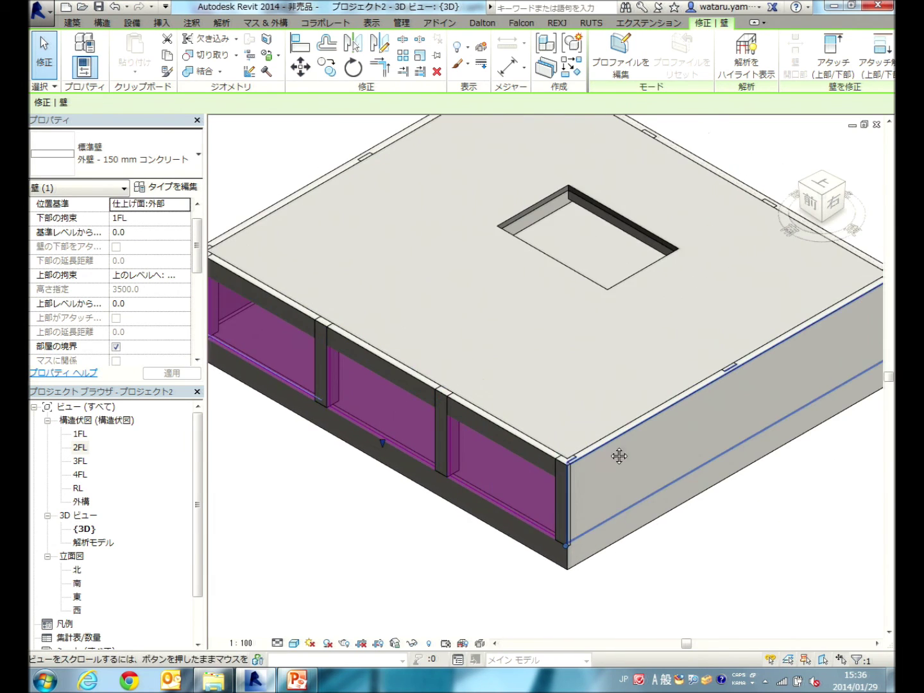
middle_click_drag(622, 458, 385, 423)
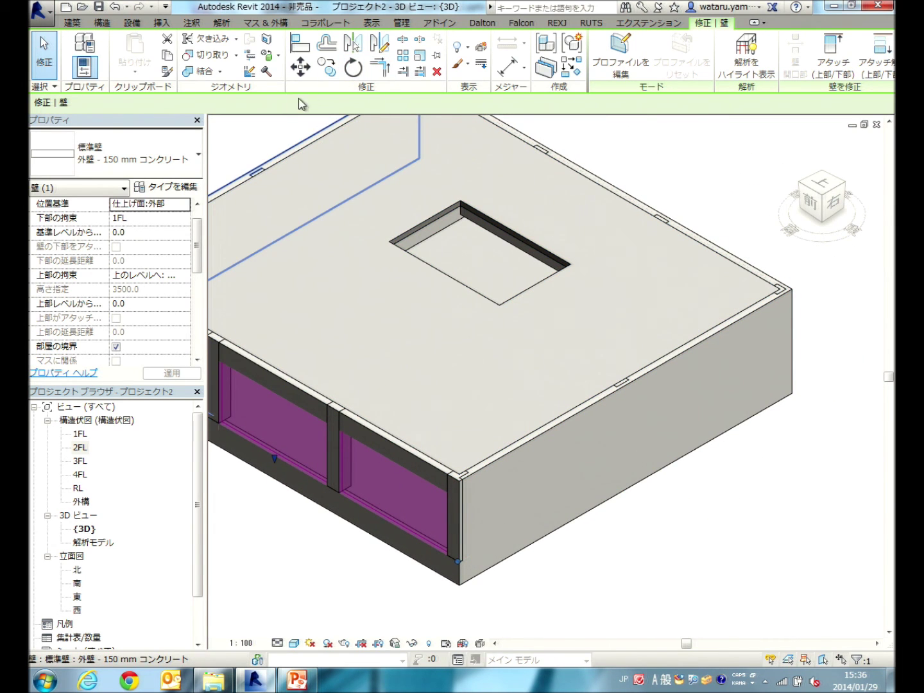
left_click(220, 72)
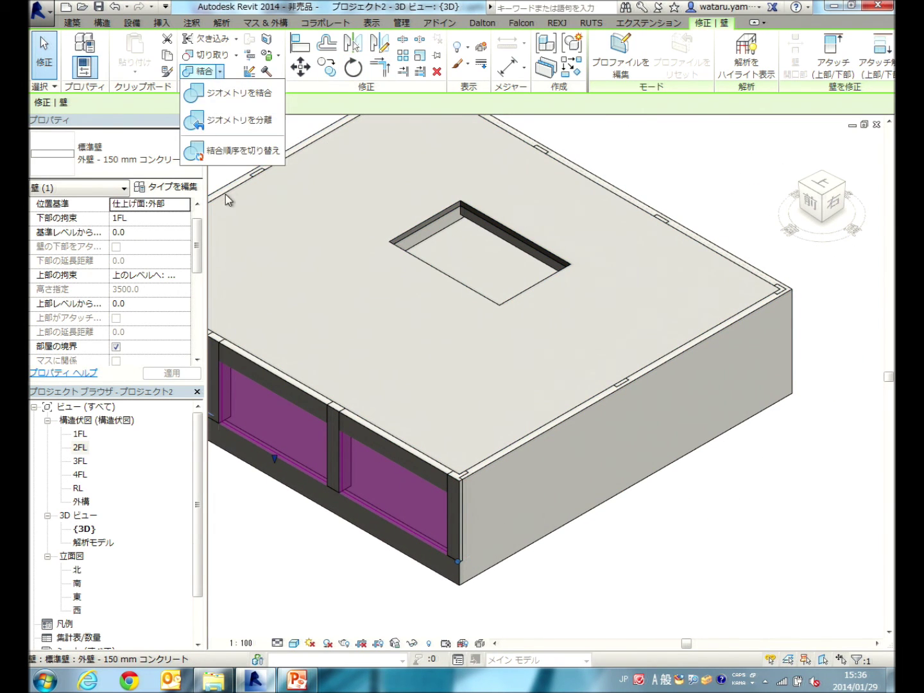
Make the right-side wall's corner columns, middle column and two beams cut into it
left_click(246, 154)
left_click(540, 454)
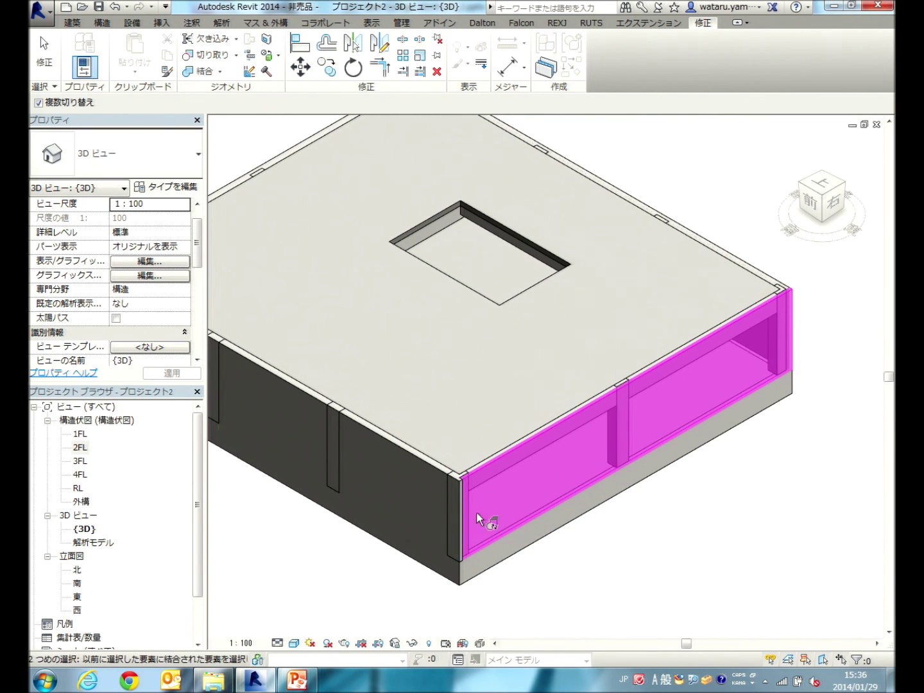
left_click(466, 496)
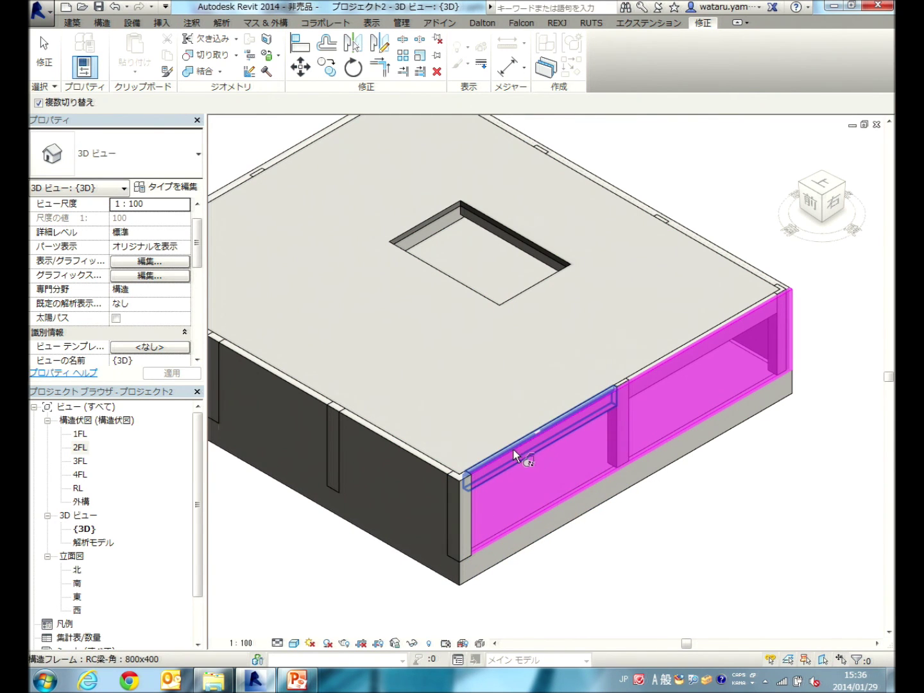
left_click(626, 385)
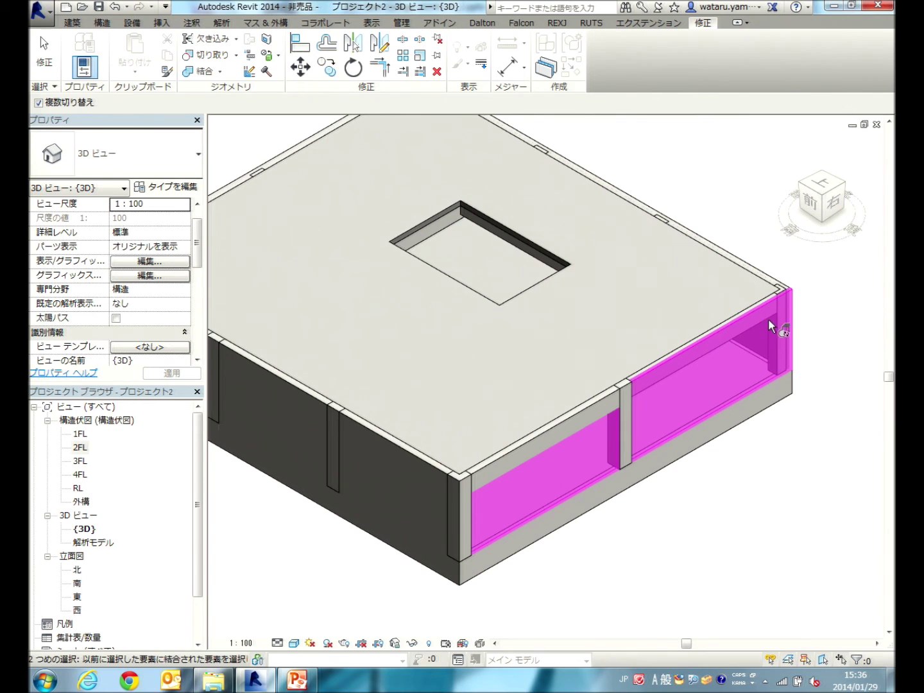
left_click(777, 306)
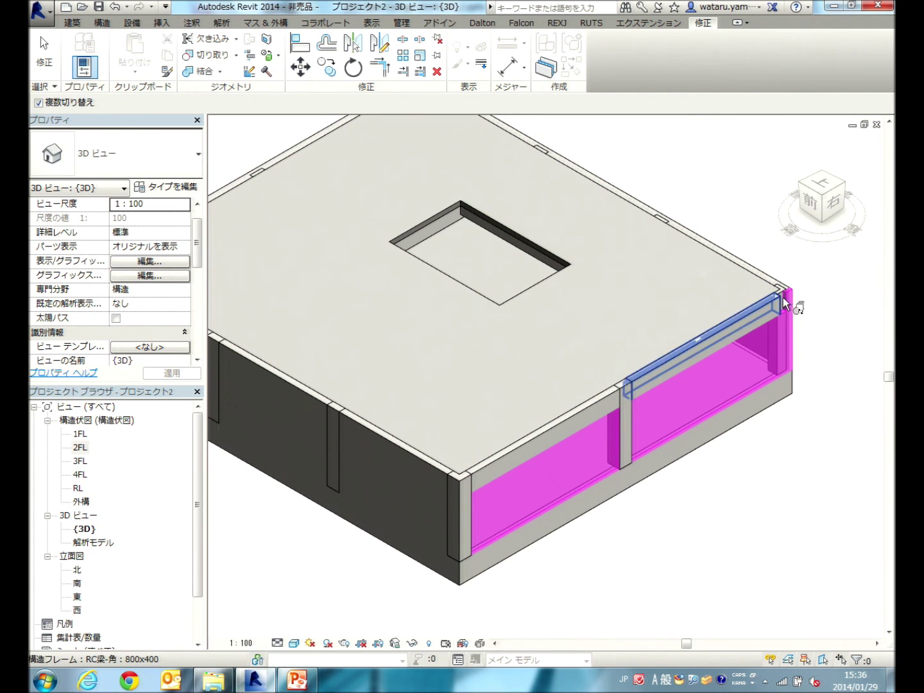
left_click(787, 297)
mouse_move(803, 359)
middle_mouse_down("shift")
mouse_move(508, 419)
mouse_move(533, 458)
middle_mouse_up("shift")
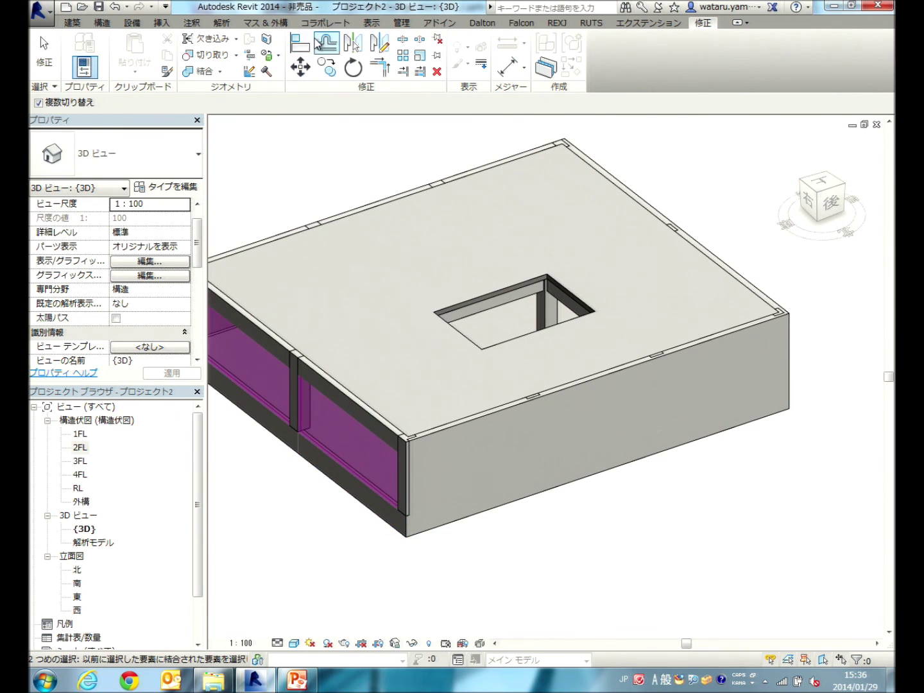
Make the back wall's corner columns, middle column and two beams cut into it
left_click(219, 72)
left_click(233, 152)
left_click(459, 456)
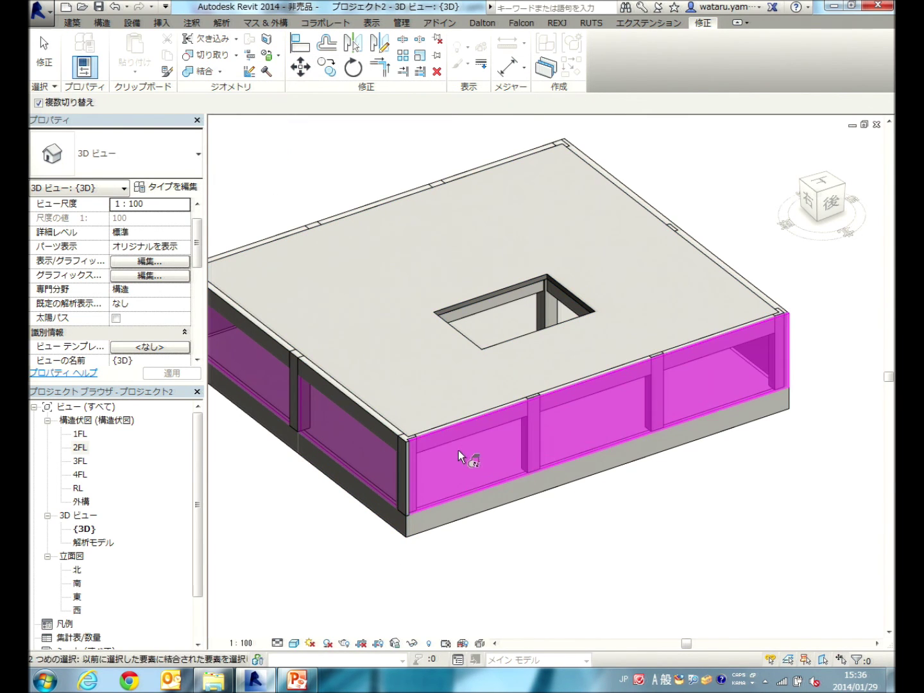
left_click(474, 415)
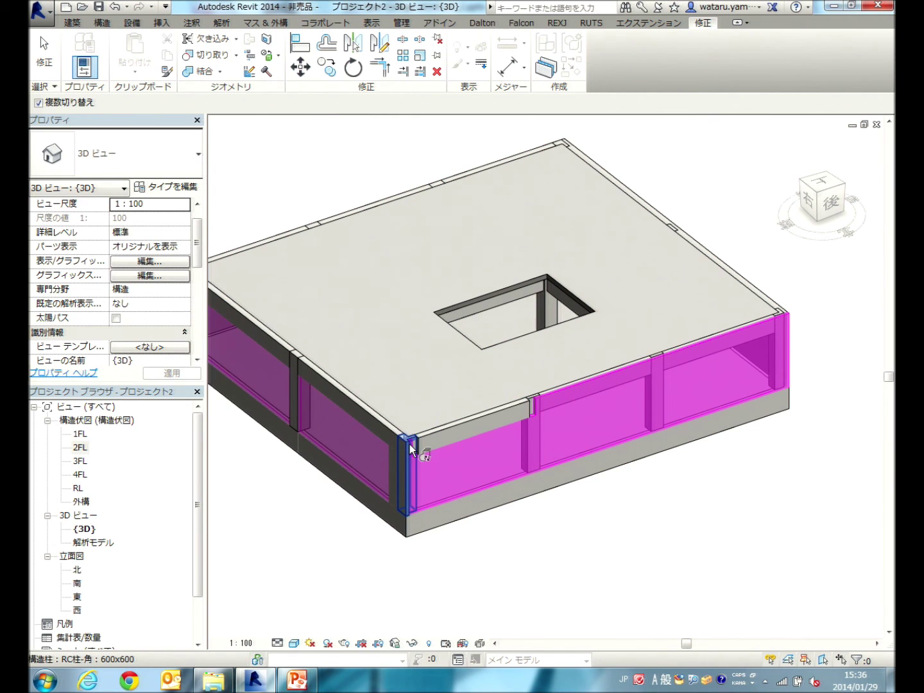
left_click(413, 450)
left_click(535, 399)
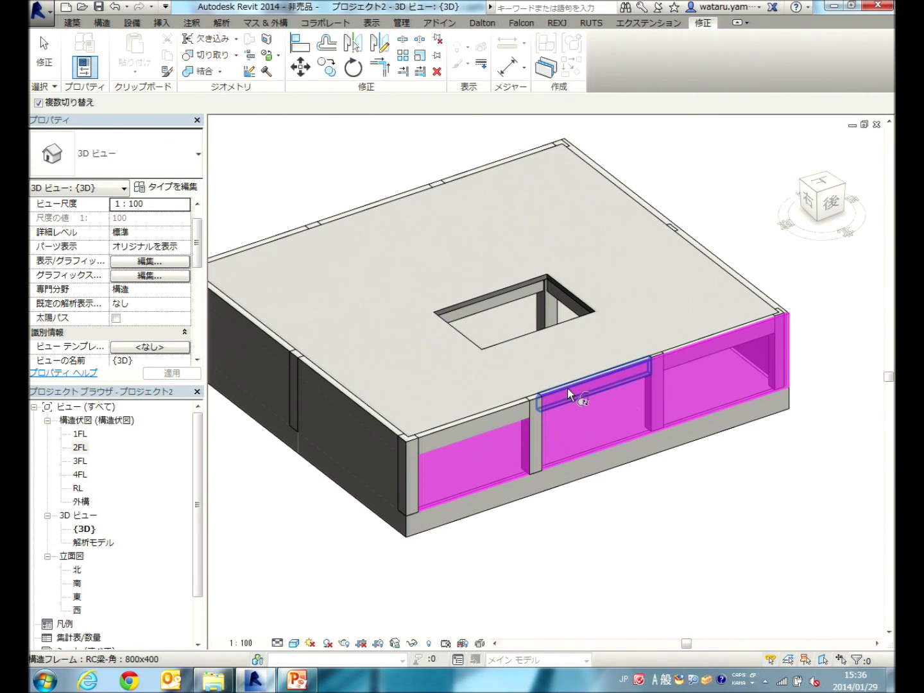
left_click(657, 362)
left_click(690, 349)
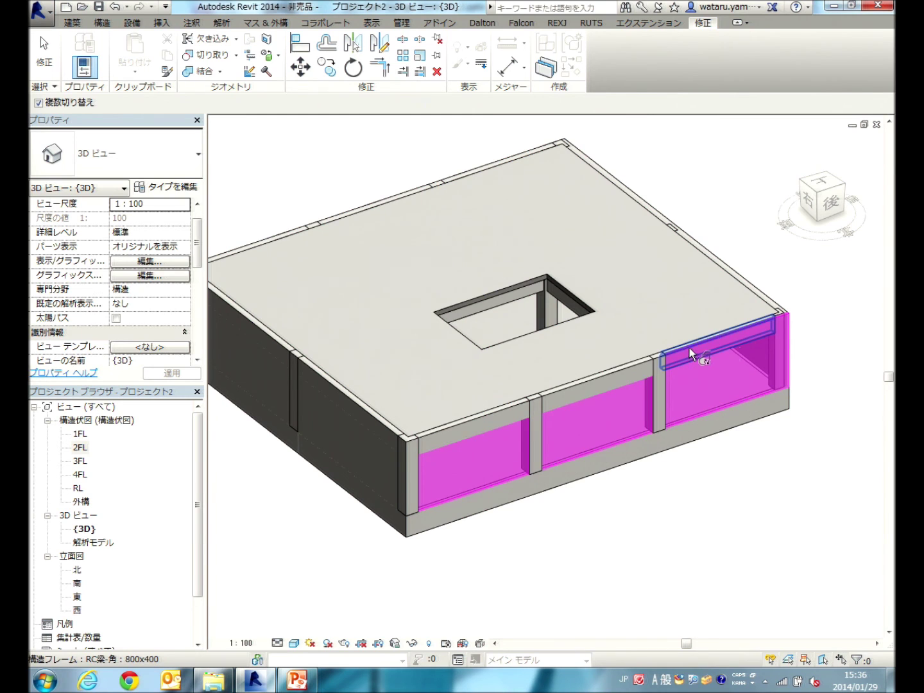
left_click(785, 327)
mouse_move(806, 360)
middle_mouse_down("shift")
mouse_move(582, 392)
mouse_move(658, 506)
middle_mouse_up("shift")
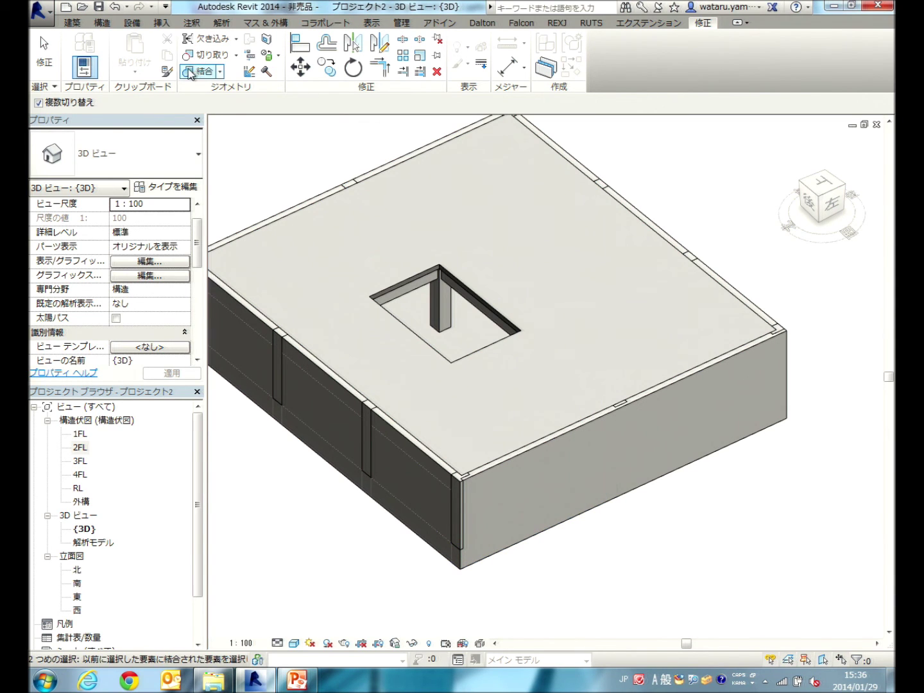
Make the remaining side wall's corner columns, middle column and beams cut into it
left_click(219, 74)
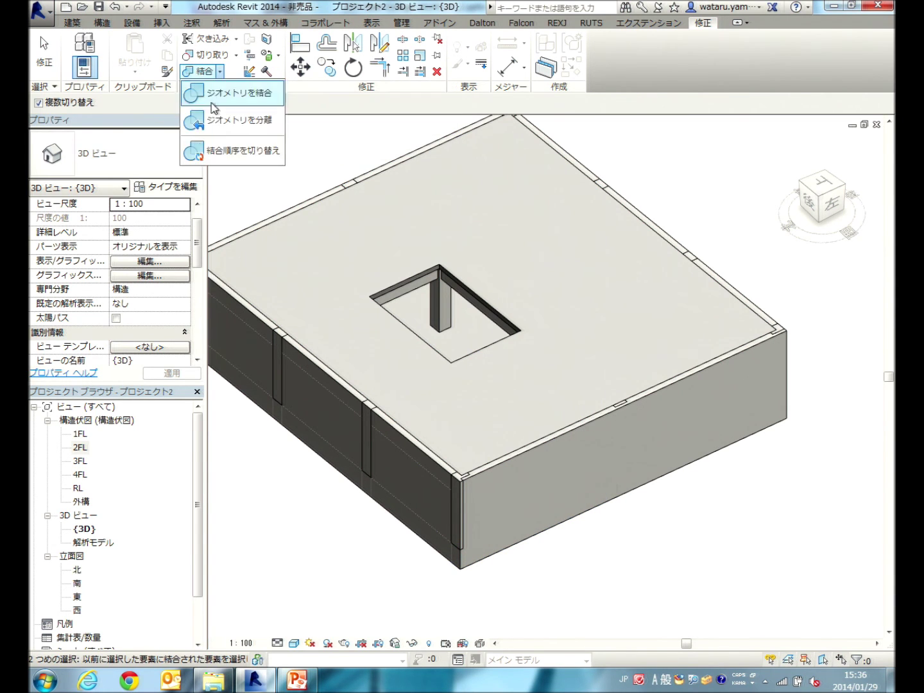
left_click(211, 149)
left_click(503, 461)
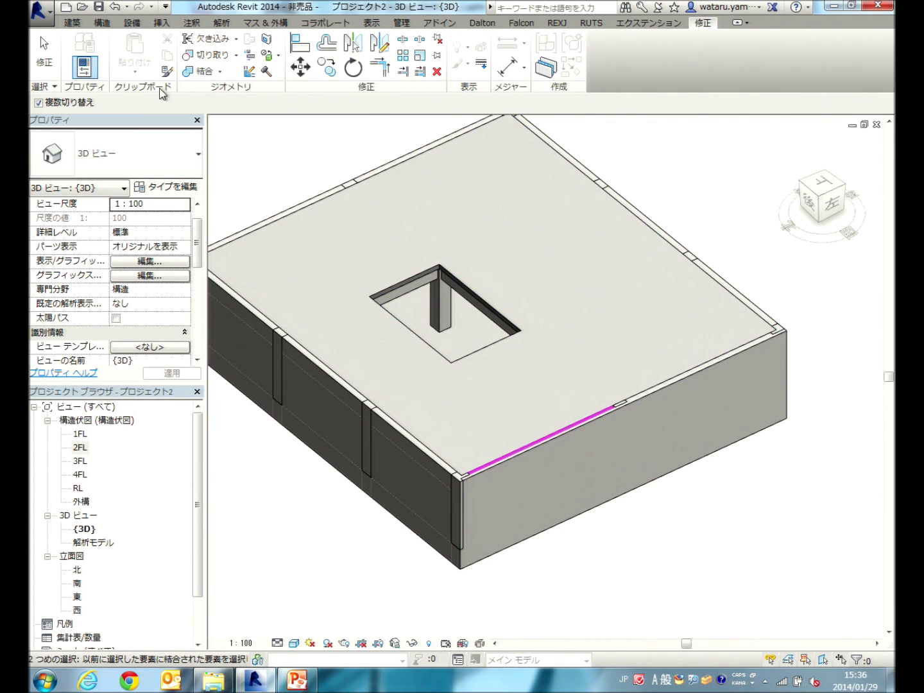
left_click(222, 76)
left_click(212, 150)
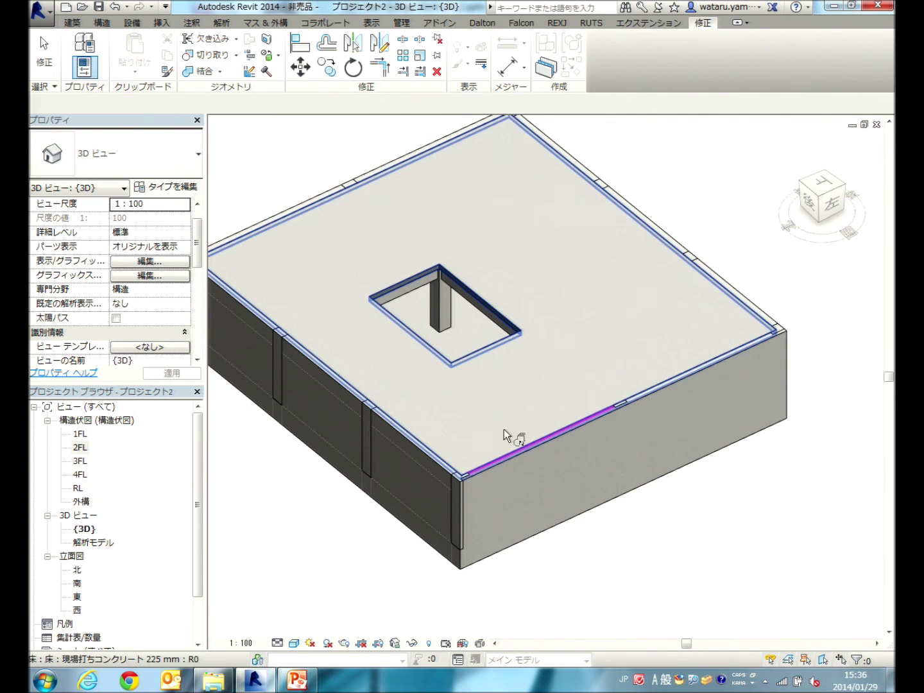
left_click(505, 468)
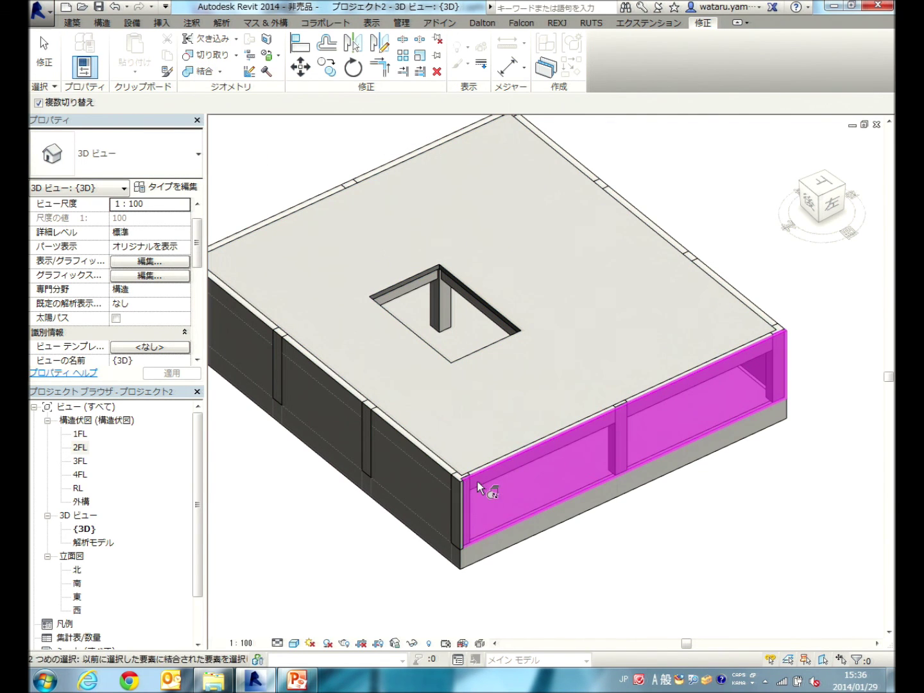
left_click(503, 459)
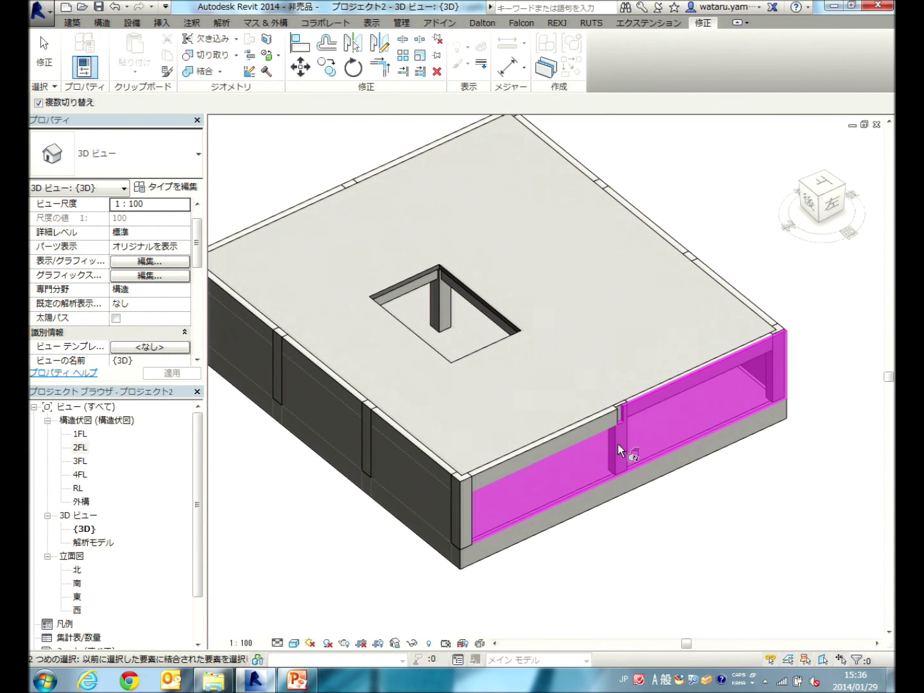
left_click(624, 401)
left_click(621, 407)
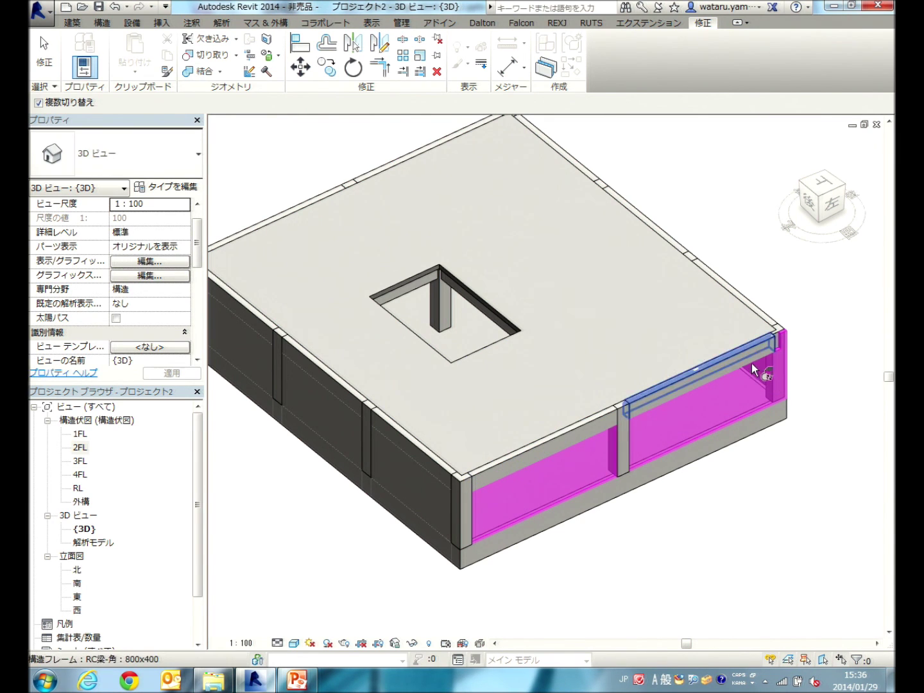
left_click(783, 336)
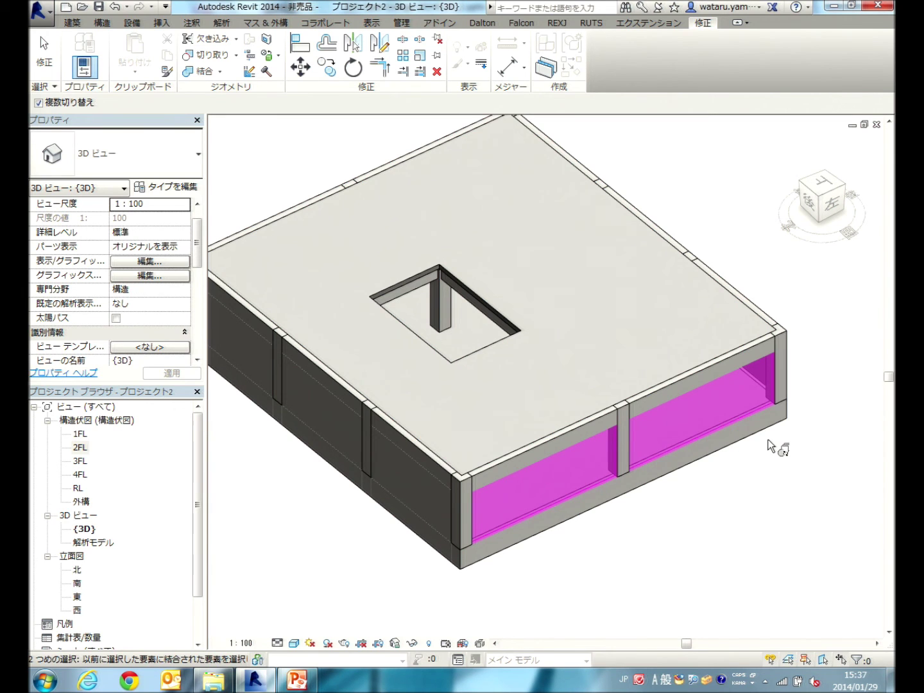
Switch join order against the 2FL slab so the edge beams and corner columns cut into it
left_click(219, 71)
left_click(237, 151)
middle_click_drag(344, 286, 478, 269)
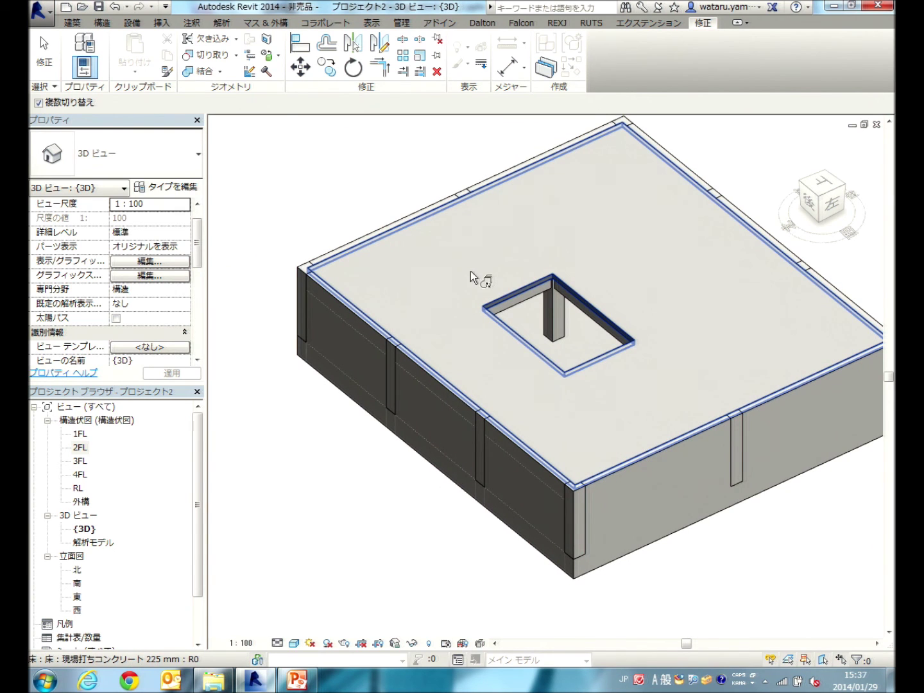
left_click(471, 271)
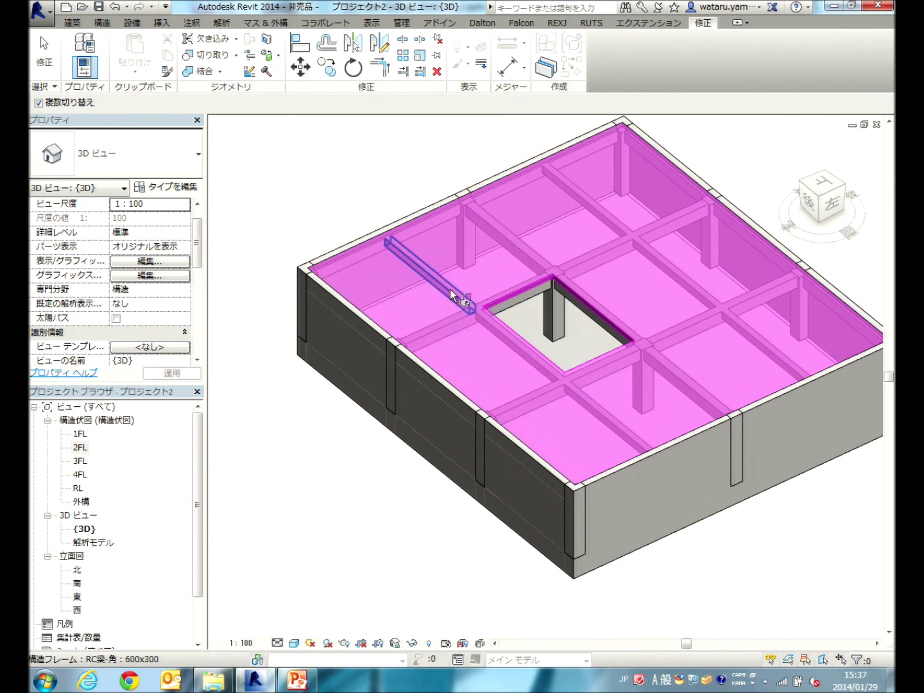
scroll(442, 281, "up", 2)
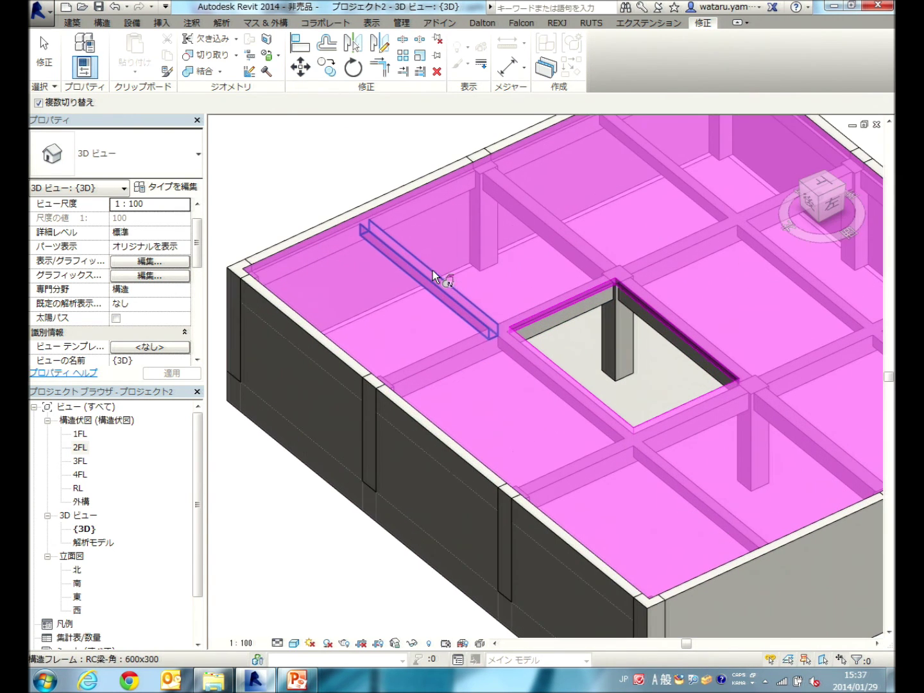
left_click(312, 238)
left_click(240, 273)
left_click(231, 271)
left_click(399, 376)
left_click(459, 352)
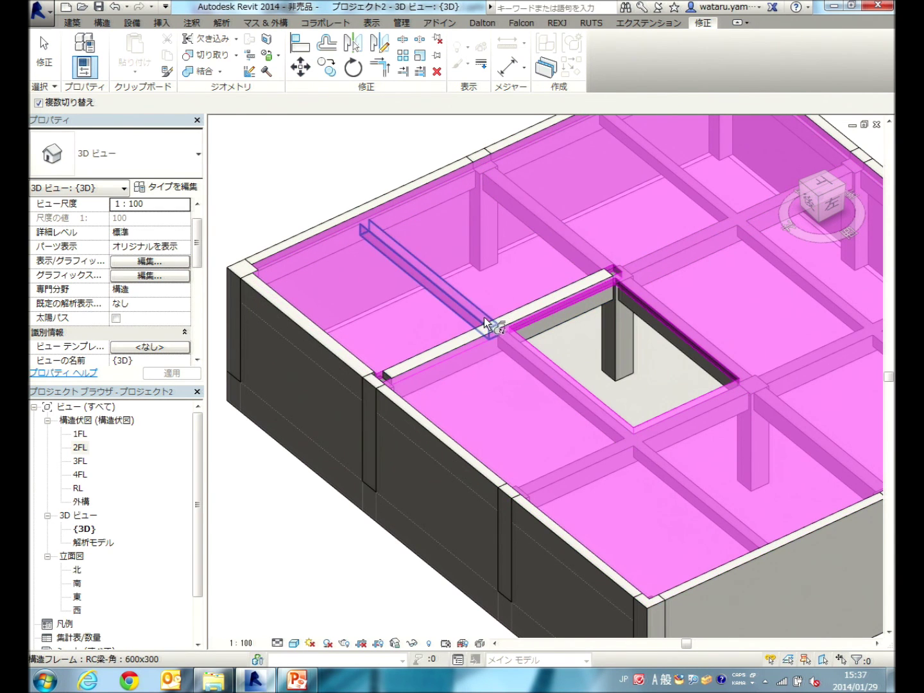
left_click(371, 384)
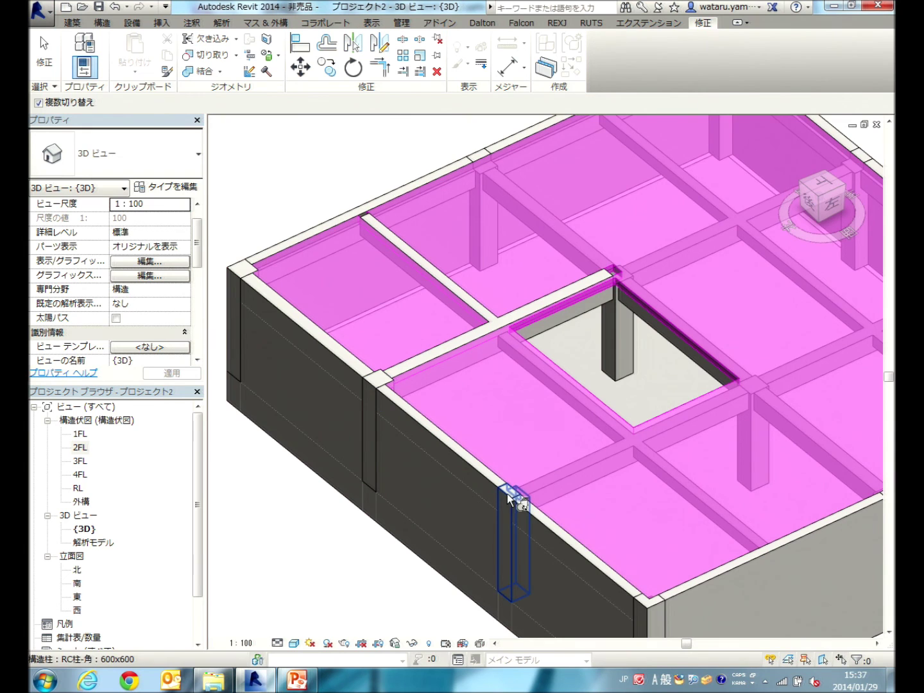
Switch the join between a beam and the 800x400 beam at the next junction
scroll(495, 491, "up", 2)
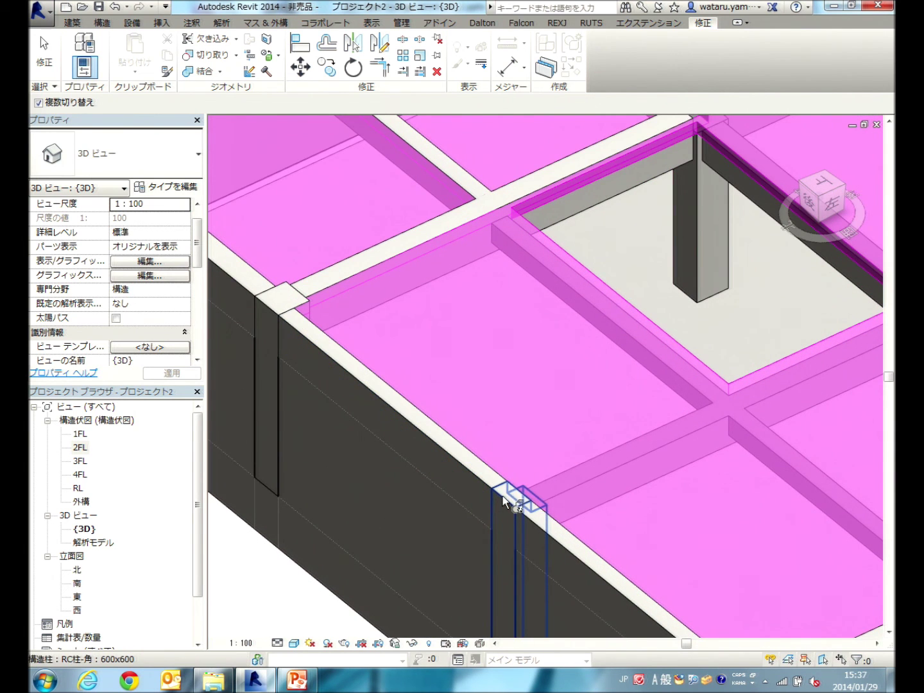
scroll(570, 482, "up", 1)
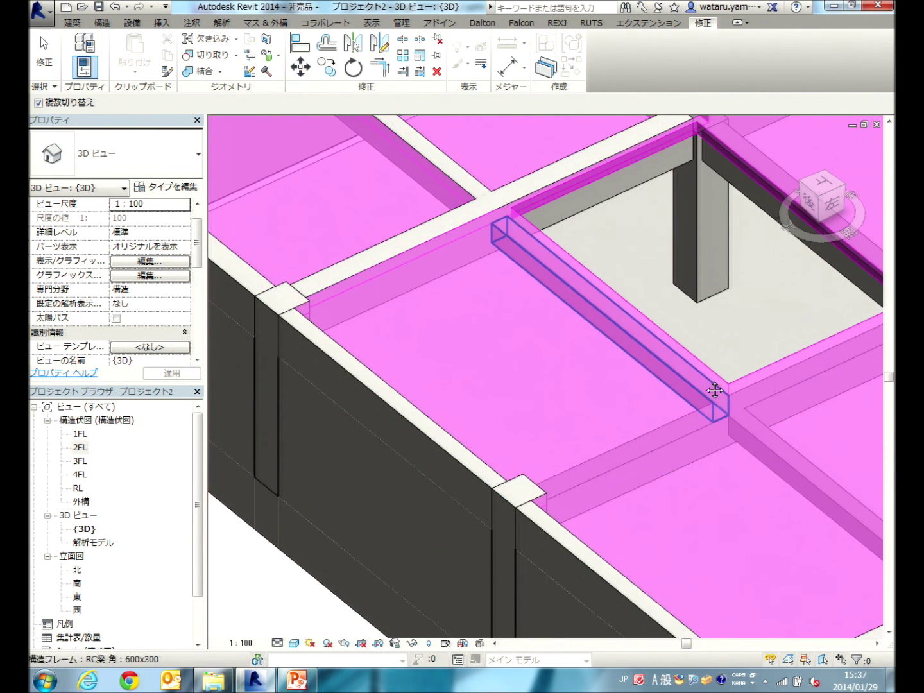
middle_click_drag(709, 386, 516, 346)
left_click(581, 416)
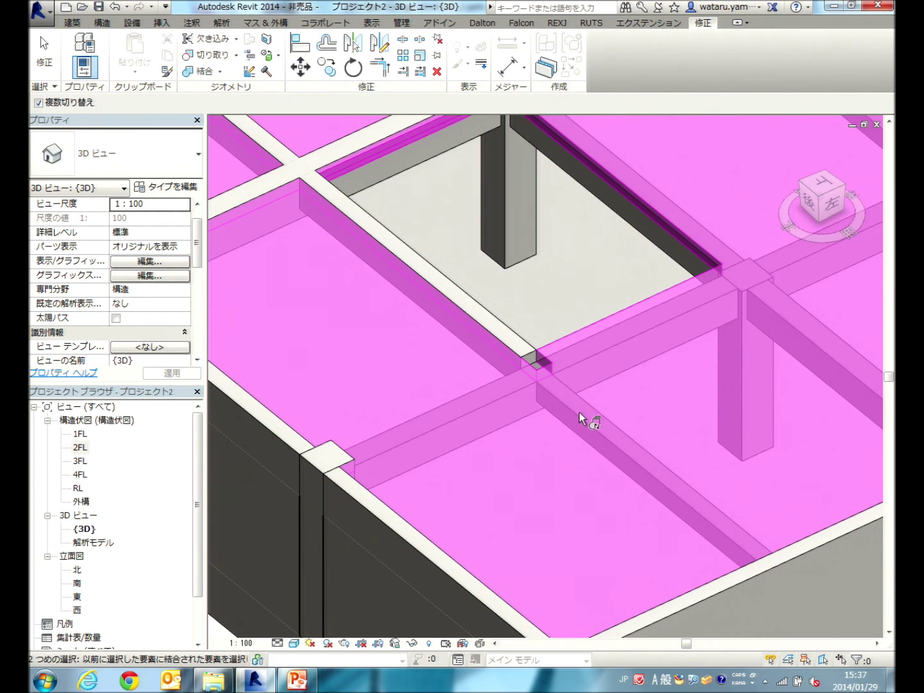
left_click(591, 337)
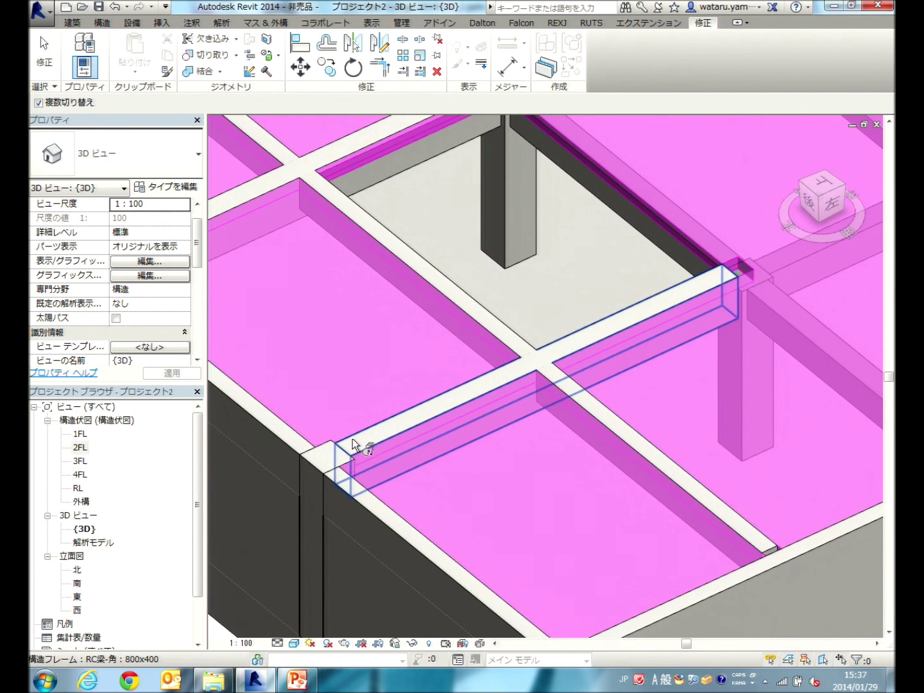
Make the diagonal beam cut the slab and switch the upper beam–column junction joins
middle_click_drag(353, 437, 268, 170)
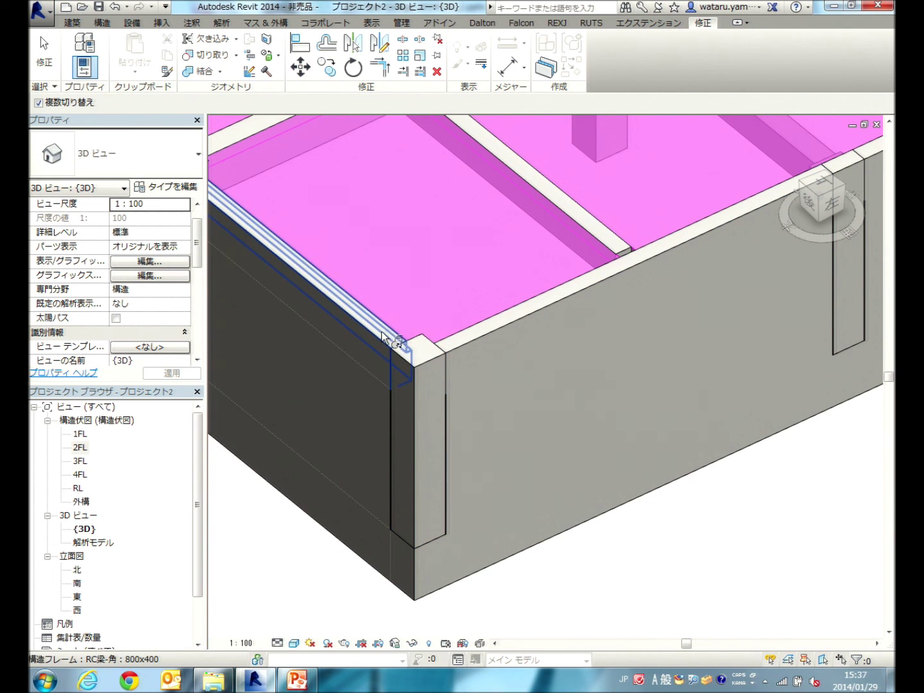
middle_click_drag(508, 322, 332, 513)
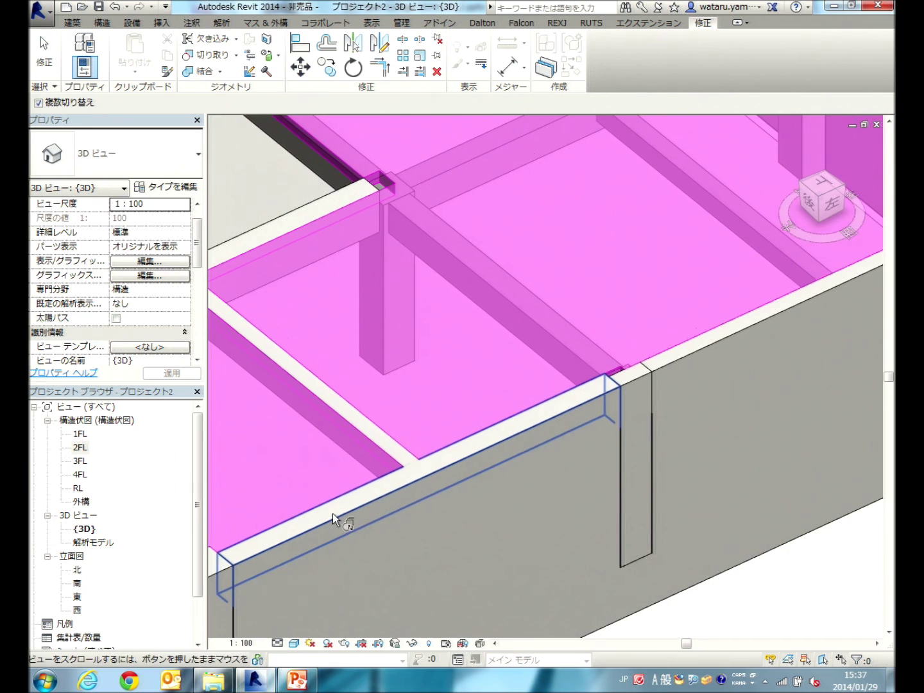
left_click(610, 359)
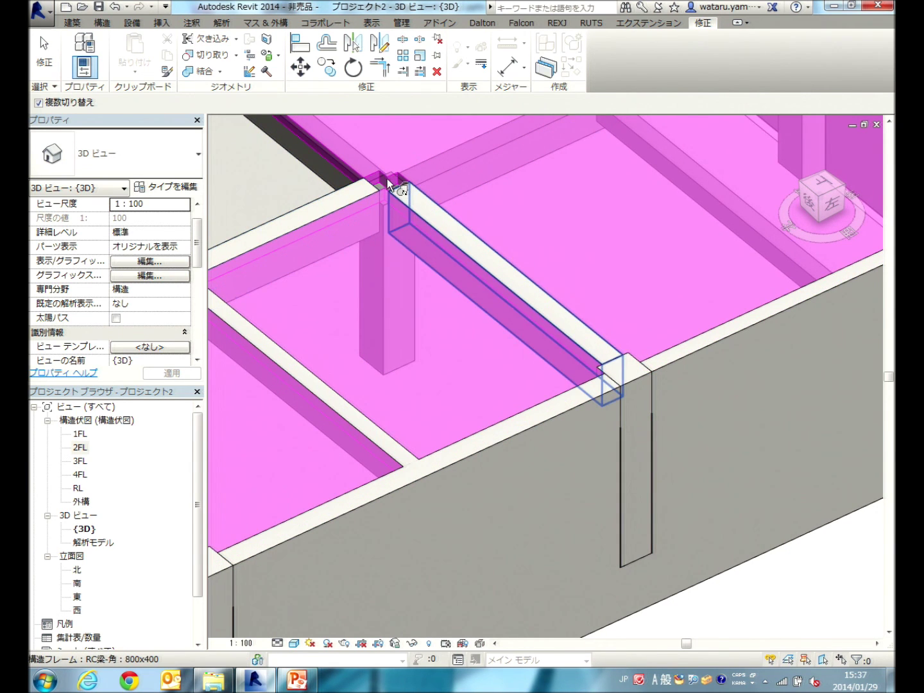
left_click(408, 173)
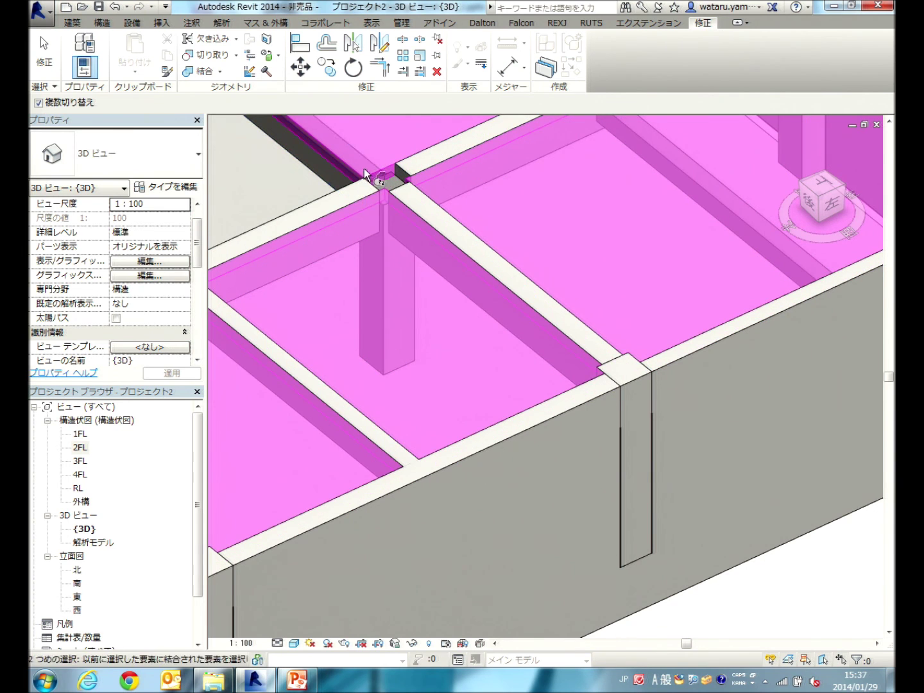
left_click(399, 184)
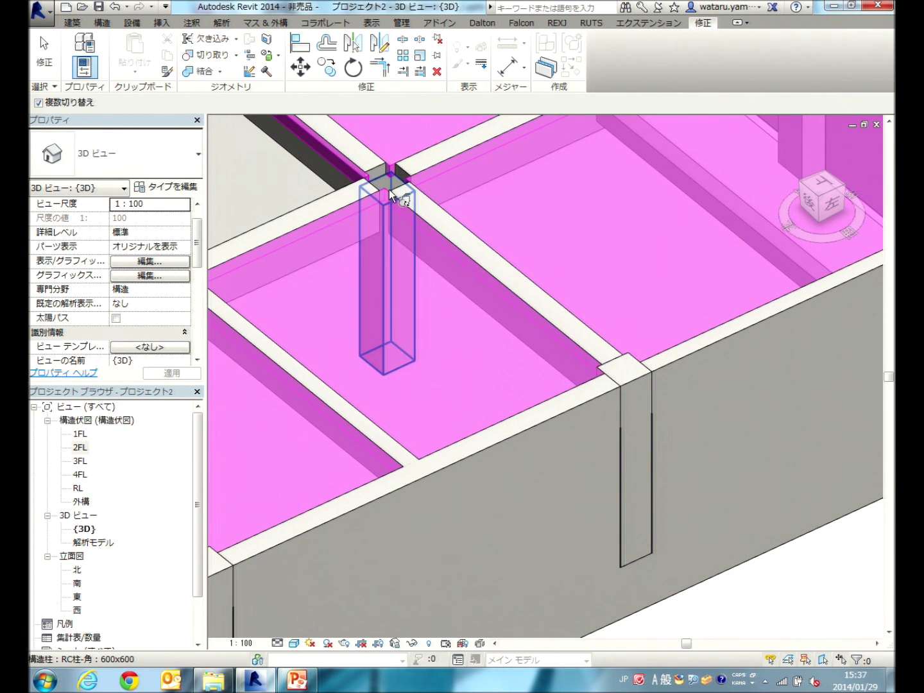
left_click(389, 188)
mouse_move(637, 223)
middle_mouse_down()
mouse_move(787, 415)
mouse_move(627, 407)
middle_mouse_up()
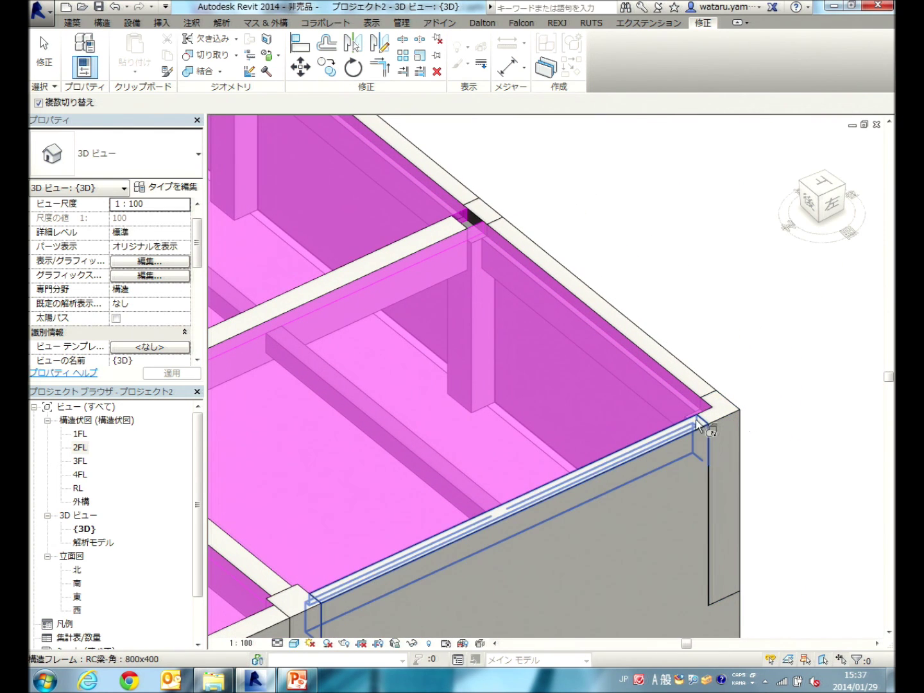
Switch the beam–column joins at the corner, along the top edge and at the top-left column
left_click(714, 401)
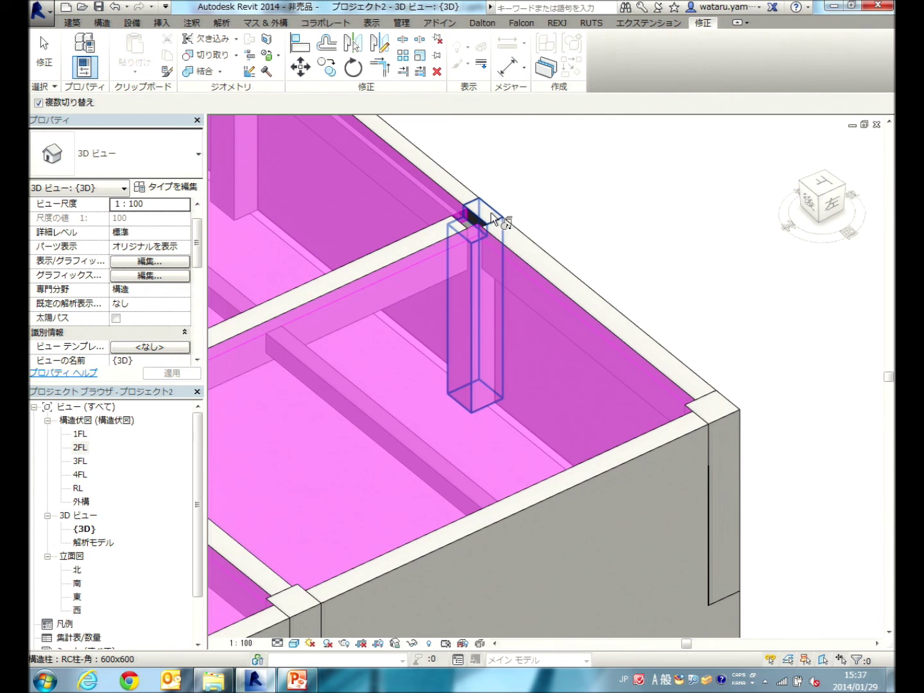
mouse_move(491, 212)
middle_mouse_down()
mouse_move(680, 419)
mouse_move(505, 265)
middle_mouse_up()
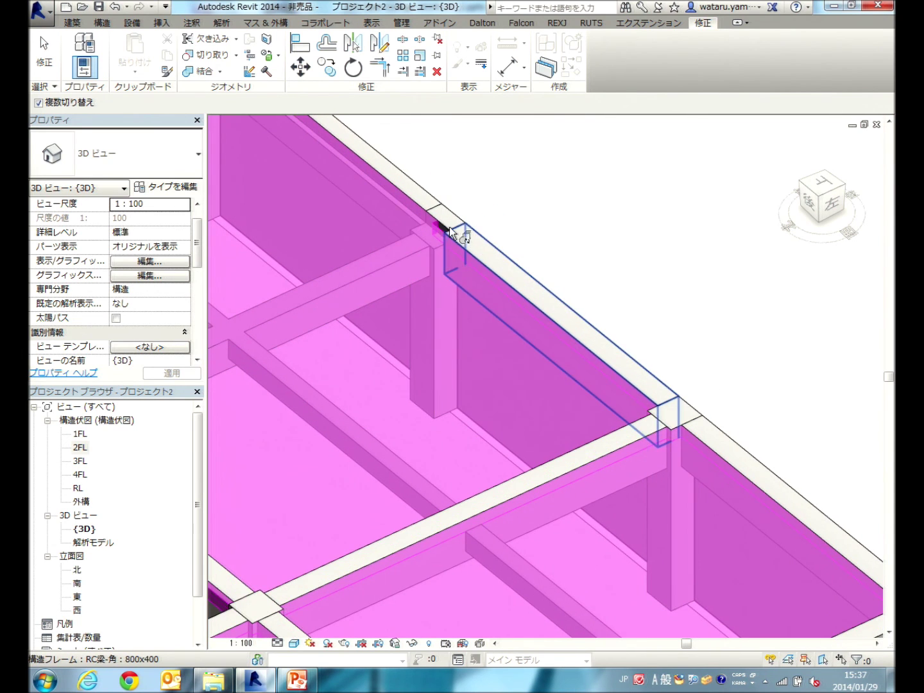
left_click(429, 192)
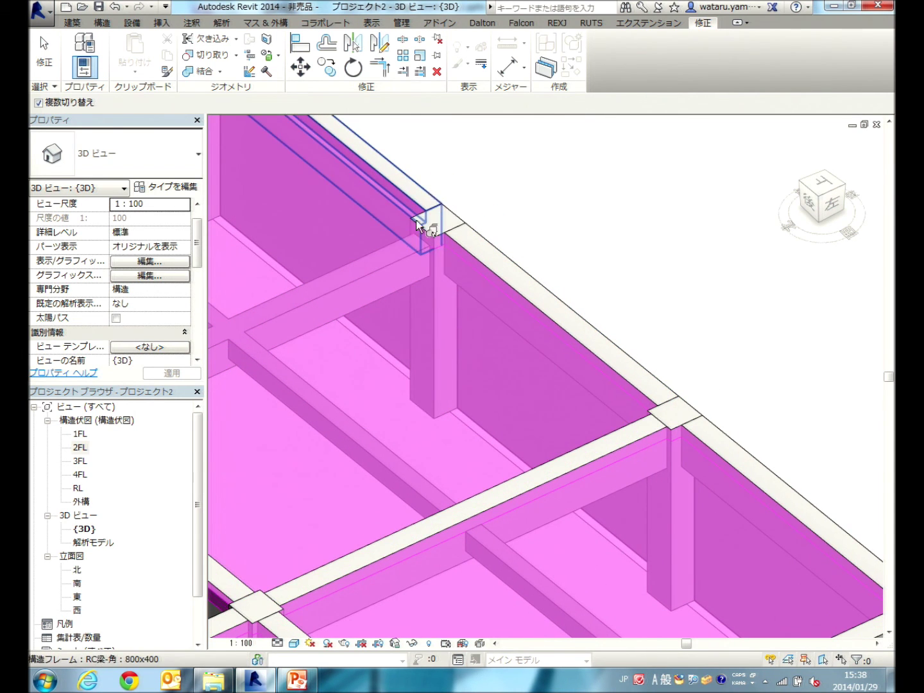
middle_click_drag(403, 256, 484, 301)
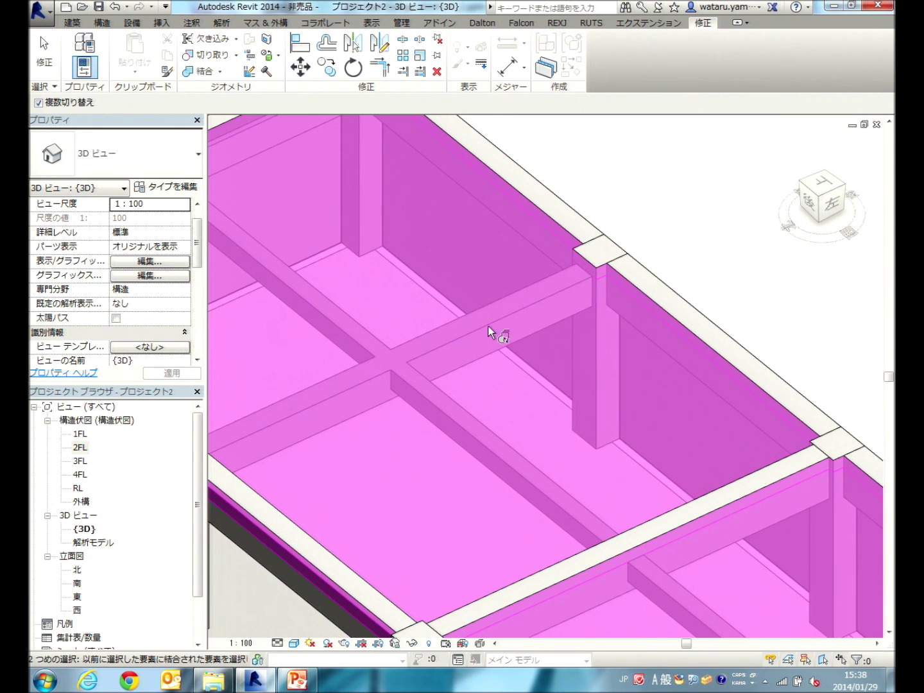
middle_click_drag(489, 330, 530, 398)
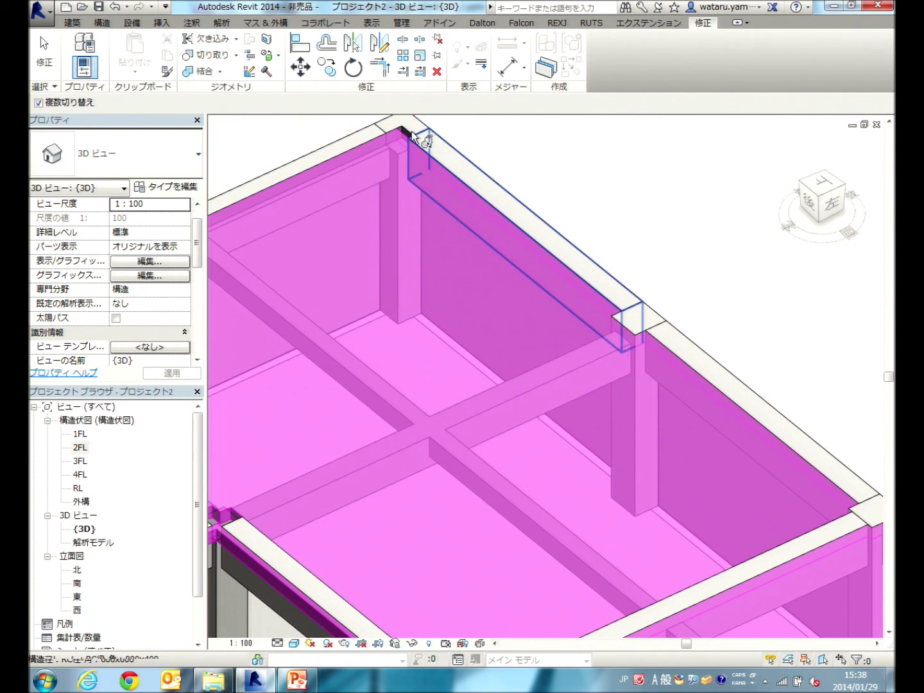
left_click(390, 139)
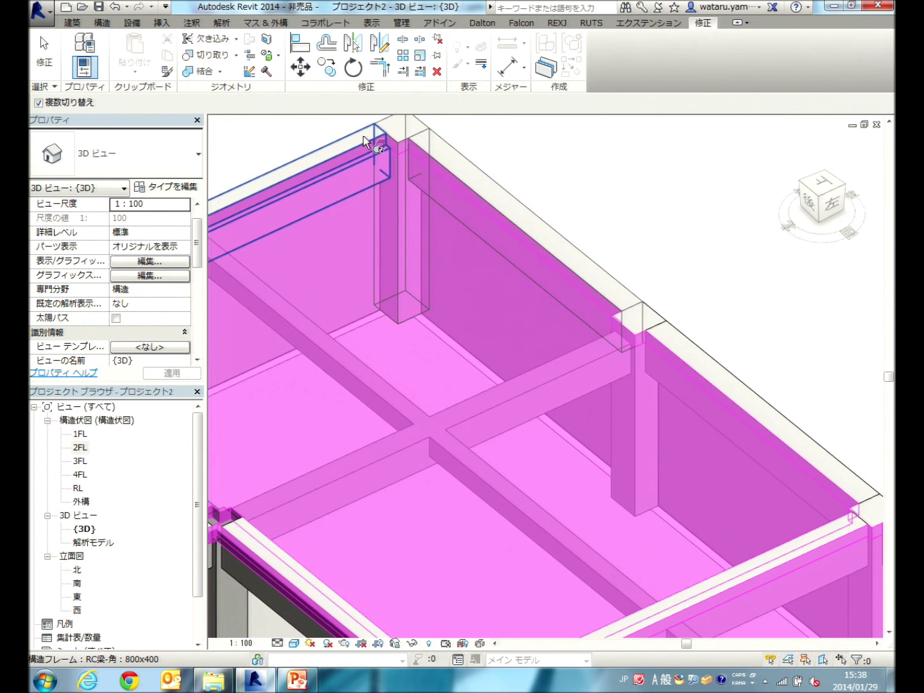
Run the beam over the wall and the cross beam over its joint, and update the diagonal beam join
middle_click_drag(359, 253, 444, 283, "shift")
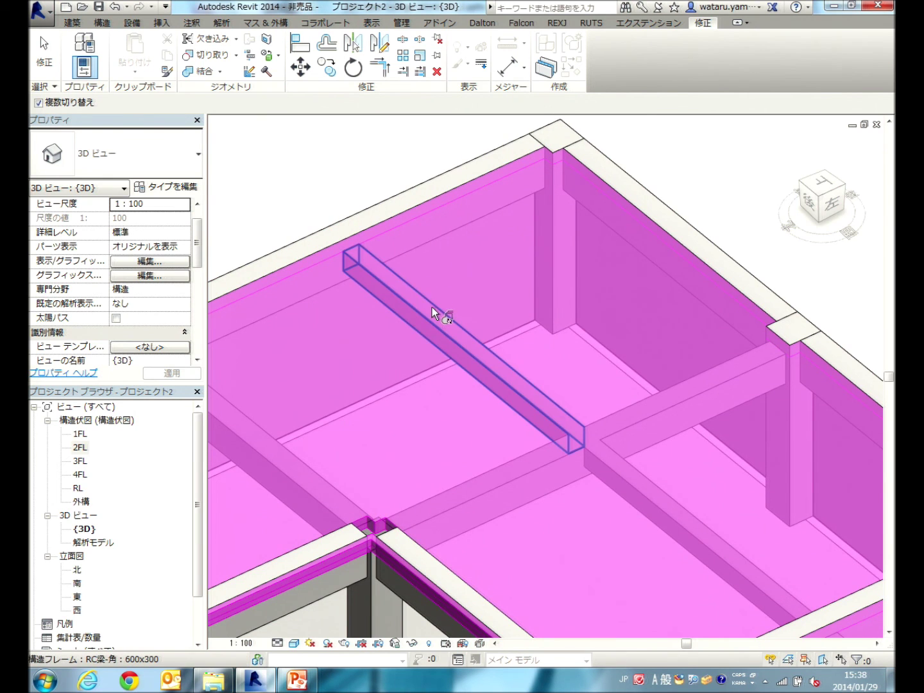
left_click(432, 307)
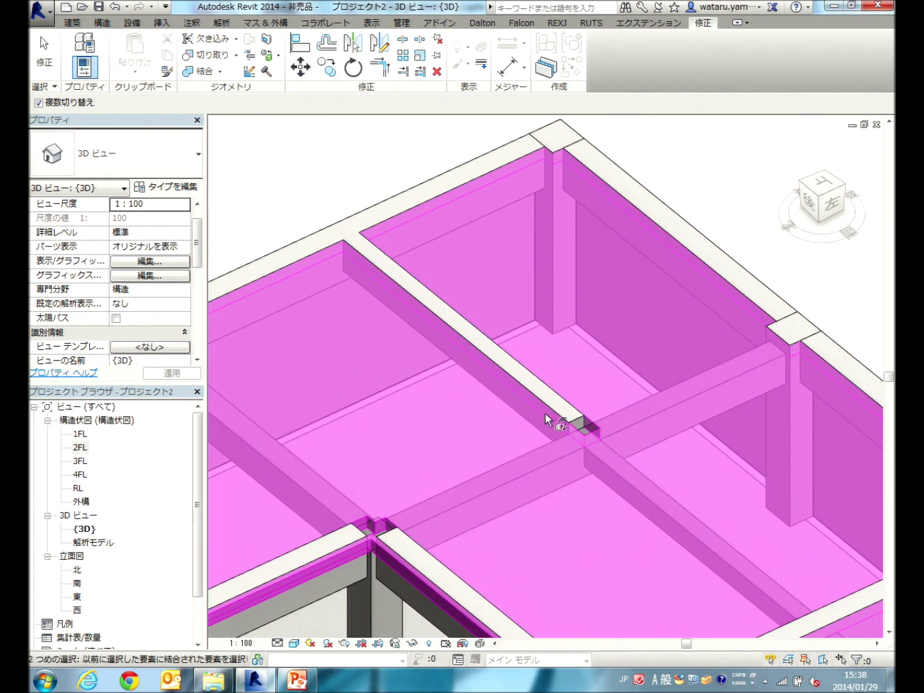
left_click(607, 417)
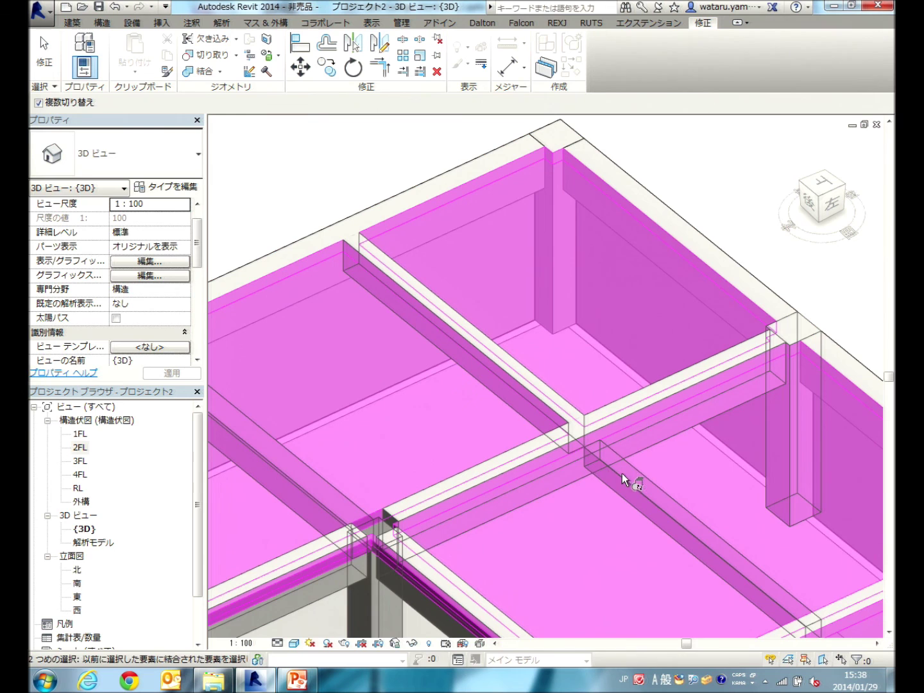
scroll(633, 487, "down", 2)
scroll(551, 384, "down", 3)
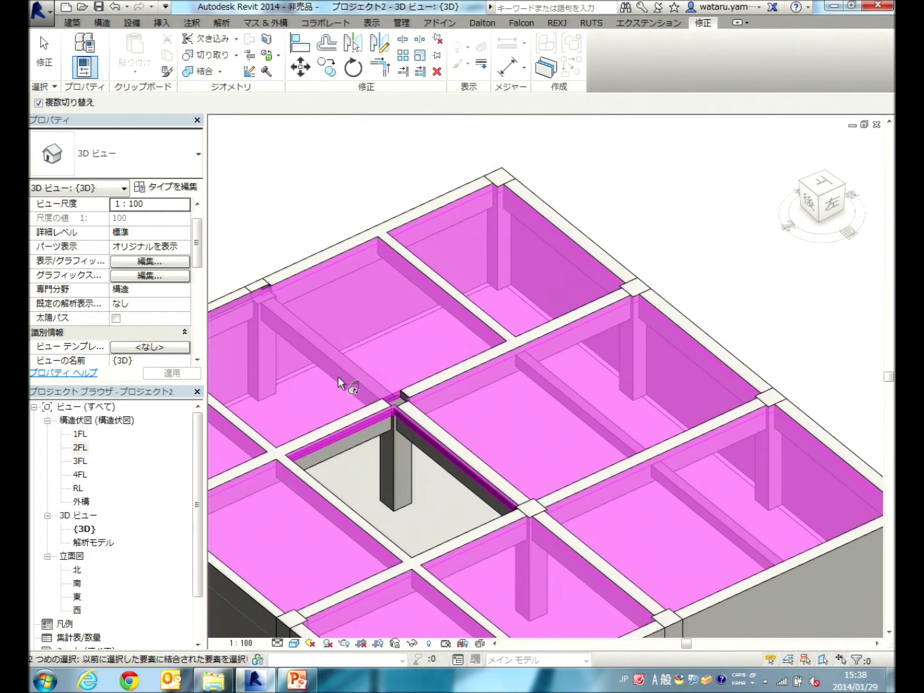
left_click(403, 409)
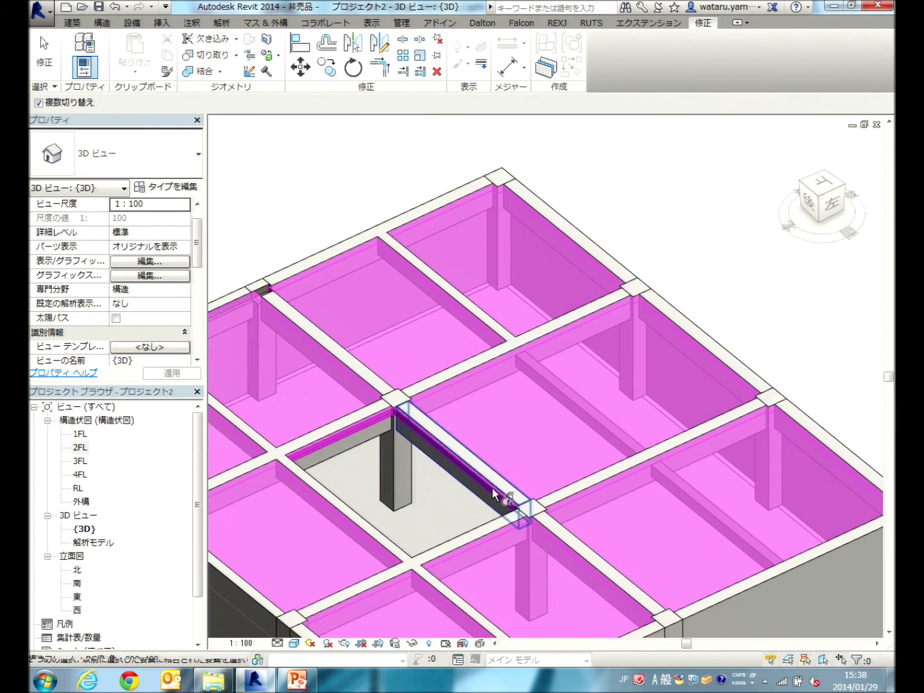
Join the two beams beside the slab opening, then cancel the join command
middle_click_drag(543, 516, 436, 458)
left_click(586, 434)
left_click(497, 359)
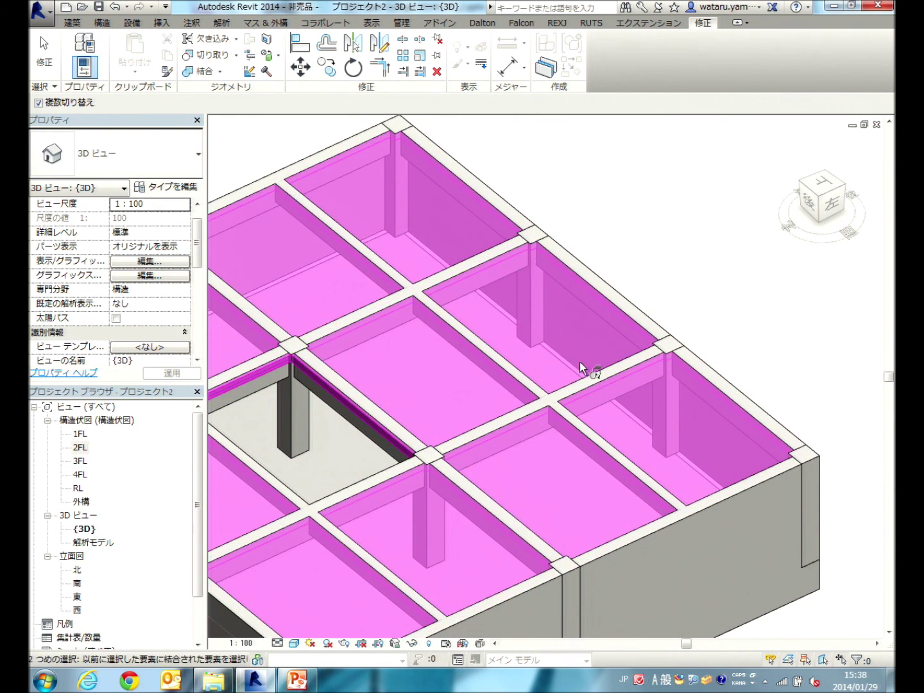
scroll(610, 373, "down", 5)
scroll(385, 314, "up", 5)
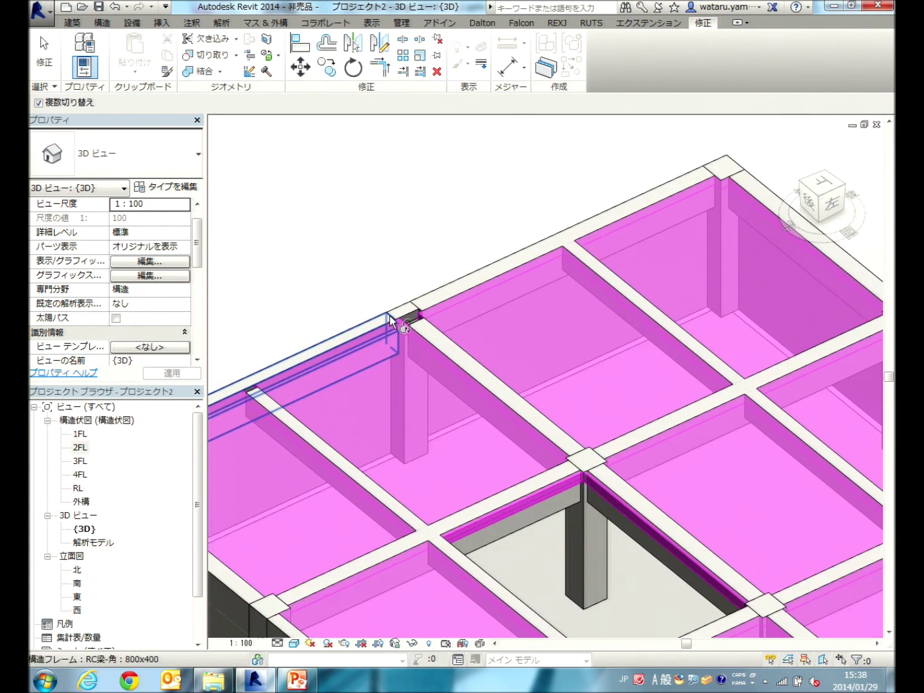
scroll(388, 316, "up", 1)
scroll(411, 319, "down", 3)
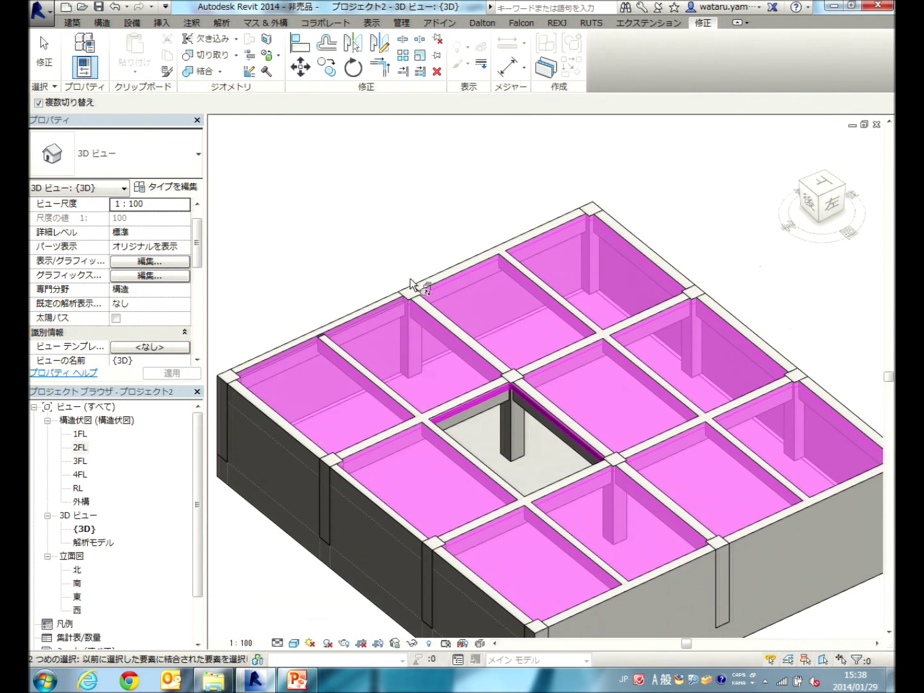
right_click(337, 257)
left_click(378, 251)
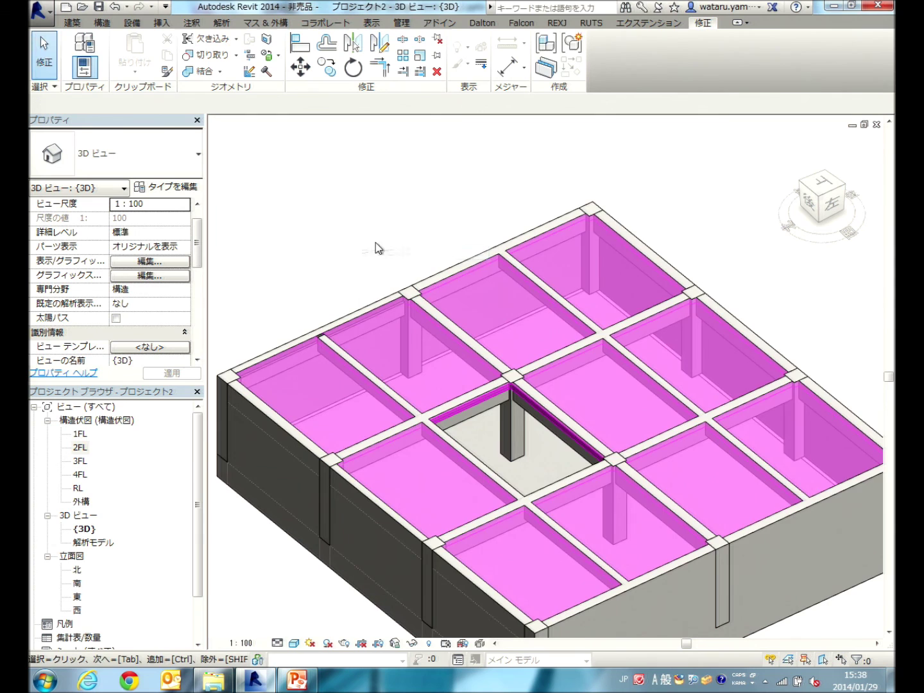
Review the whole 3D structural model, then open the 1FL structural plan
scroll(376, 243, "down", 1)
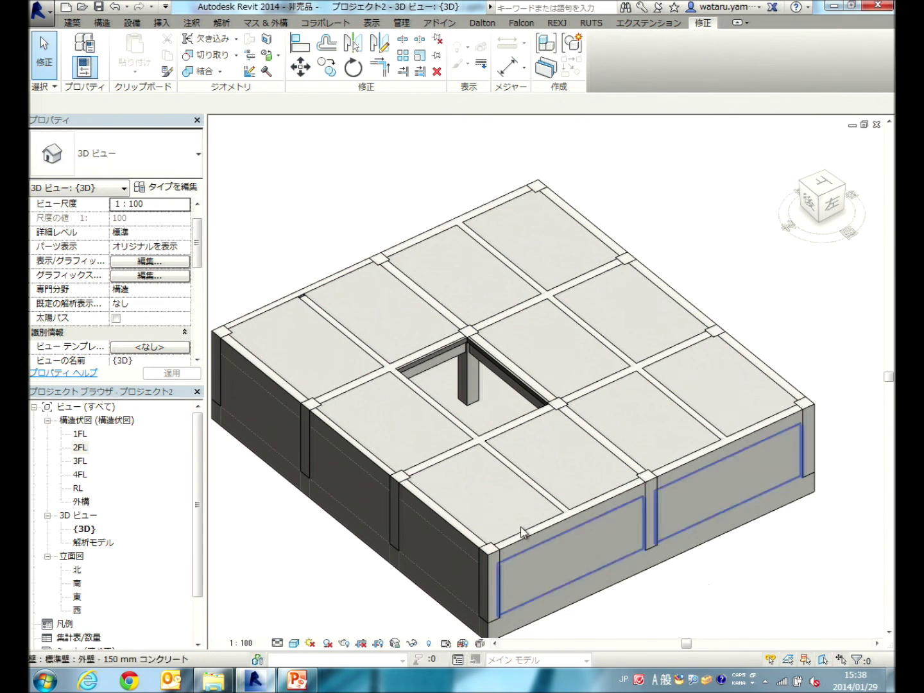
mouse_move(307, 568)
middle_mouse_down()
mouse_move(358, 513)
mouse_move(344, 561)
middle_mouse_up()
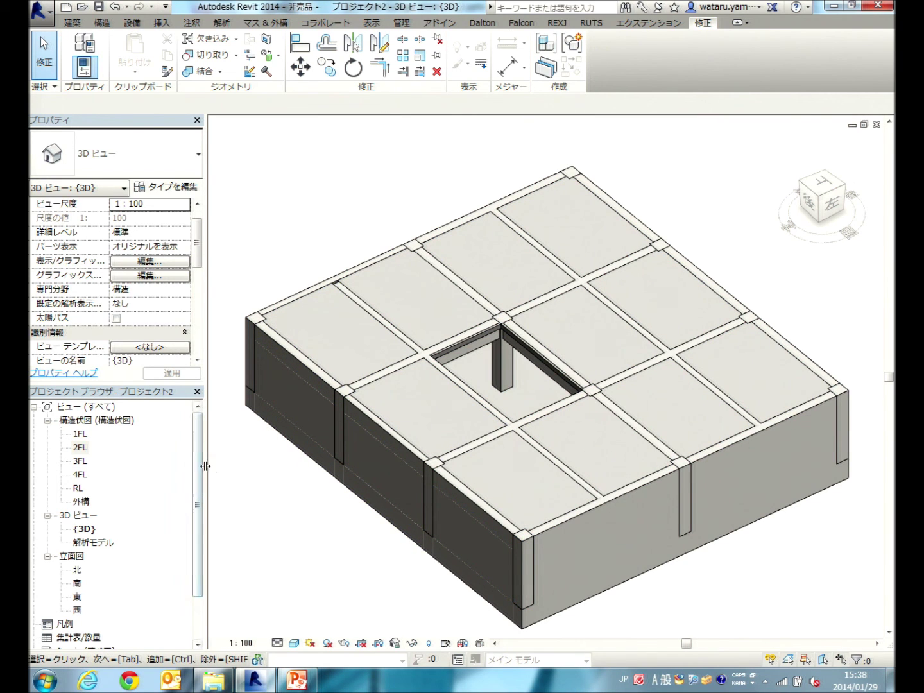
double_click(78, 435)
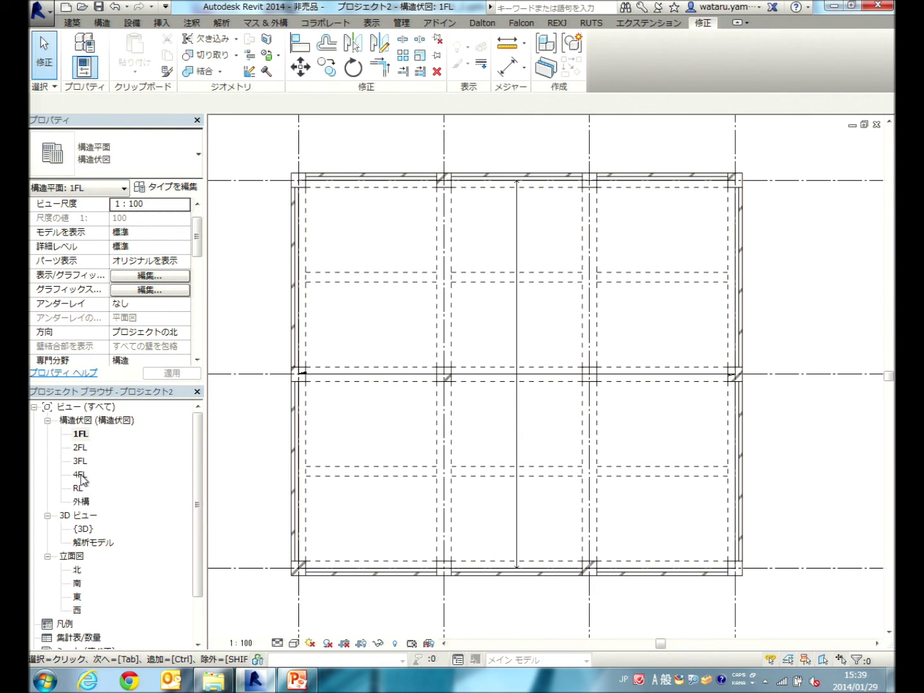
In South elevation, delete the outer wall at the X0 column base, check the column, reopen 1FL
double_click(78, 584)
middle_click_drag(301, 550, 367, 433)
scroll(372, 430, "up", 5)
scroll(376, 430, "up", 2)
left_click(403, 373)
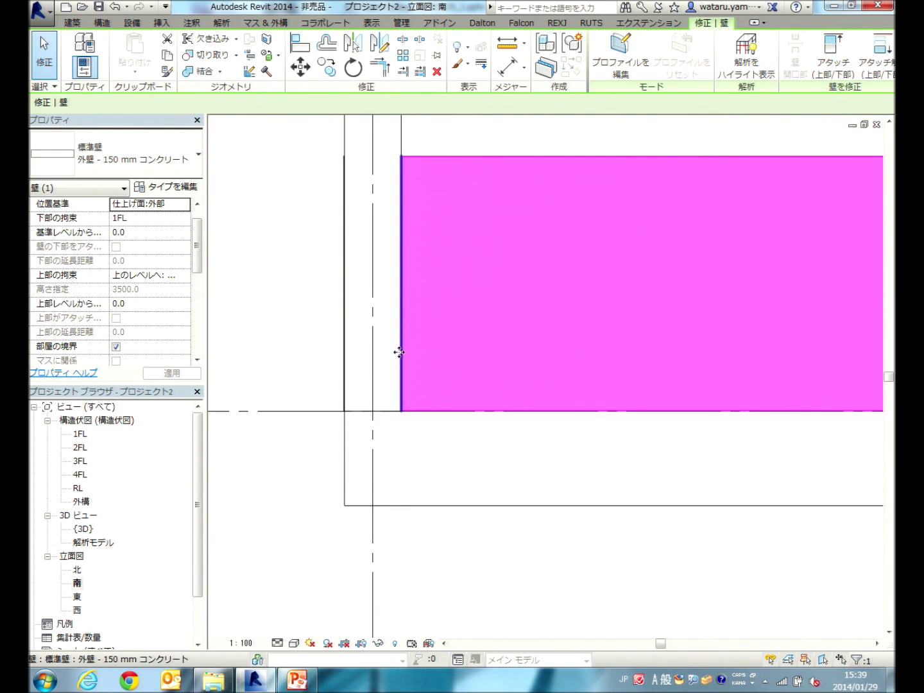
key("Delete")
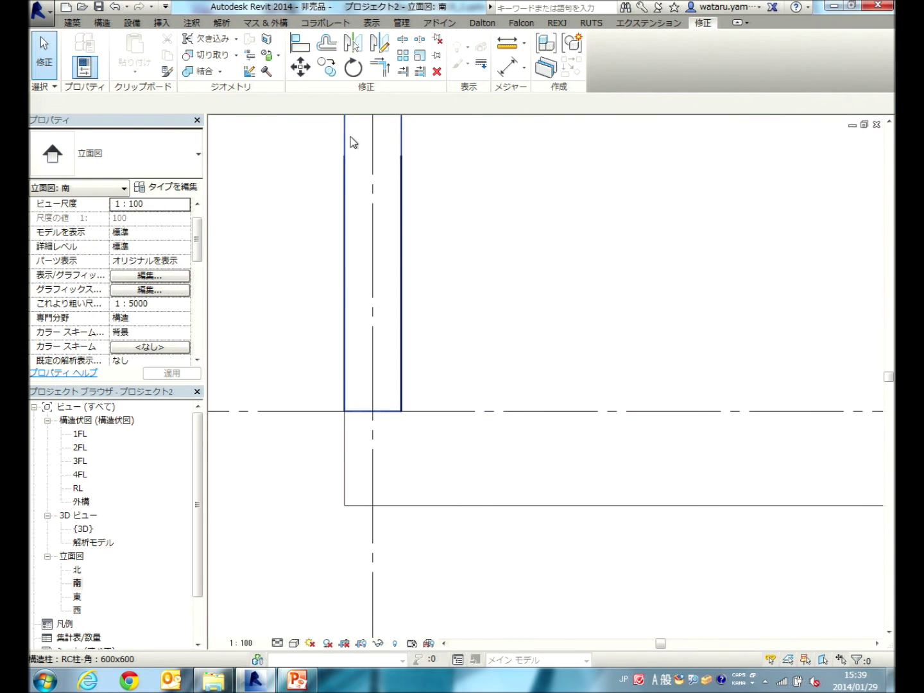
left_click(351, 138)
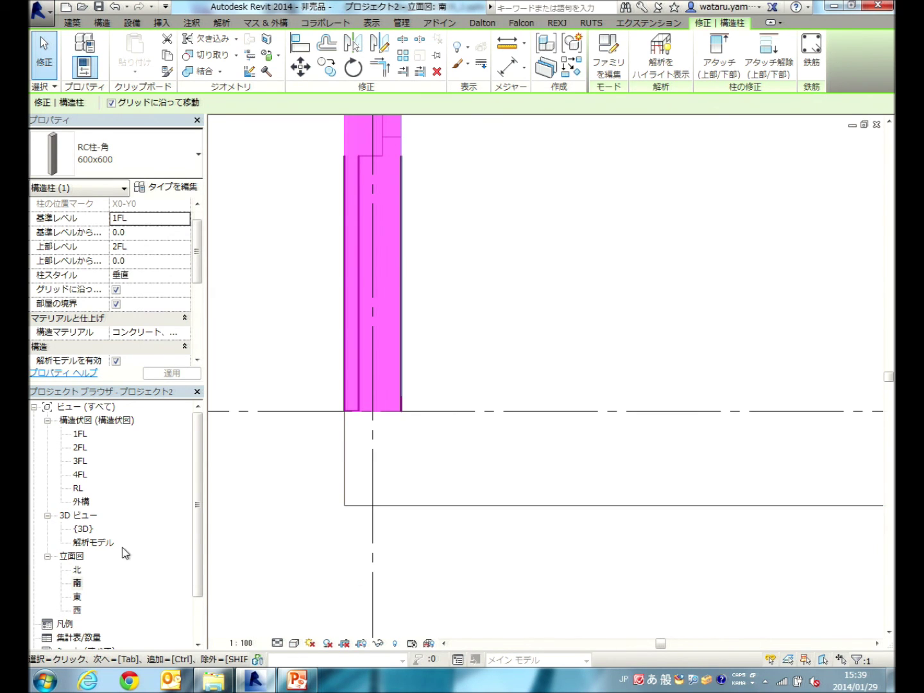
double_click(79, 434)
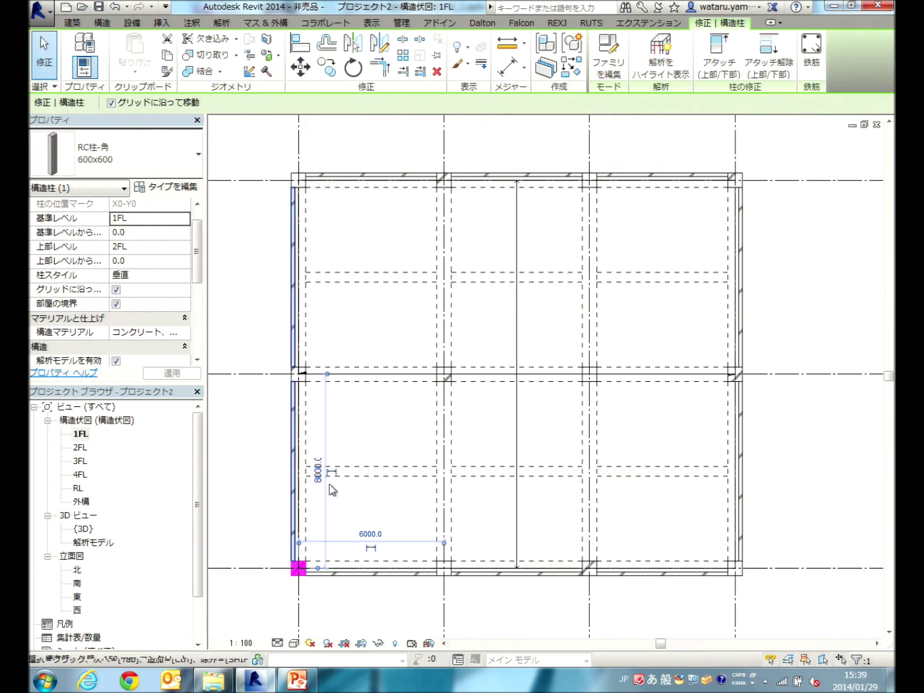
Pick the top-left RC column and select all twelve 600x600 column instances
left_click(269, 502)
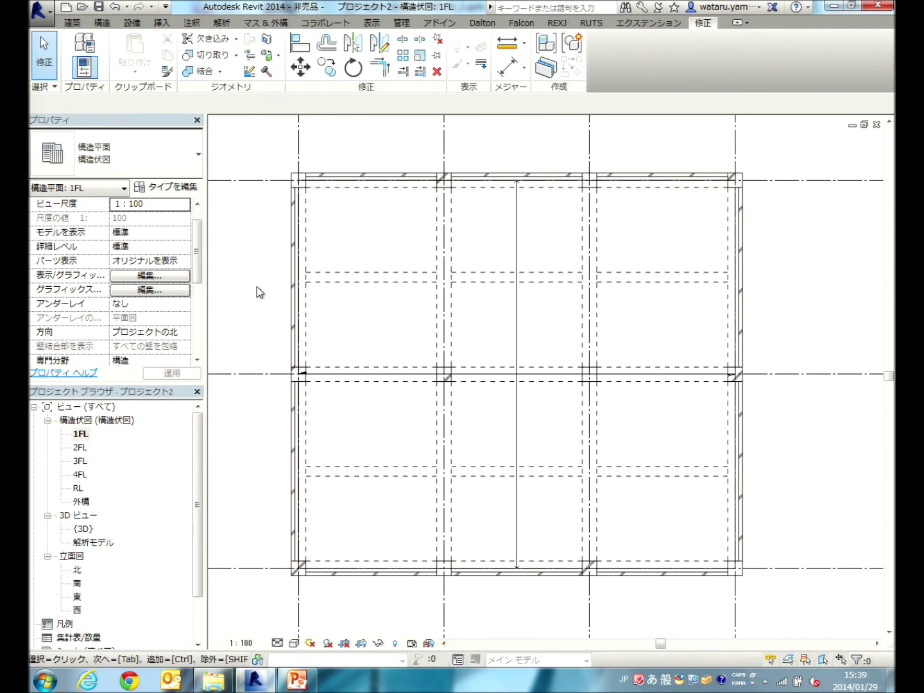
left_click(294, 176)
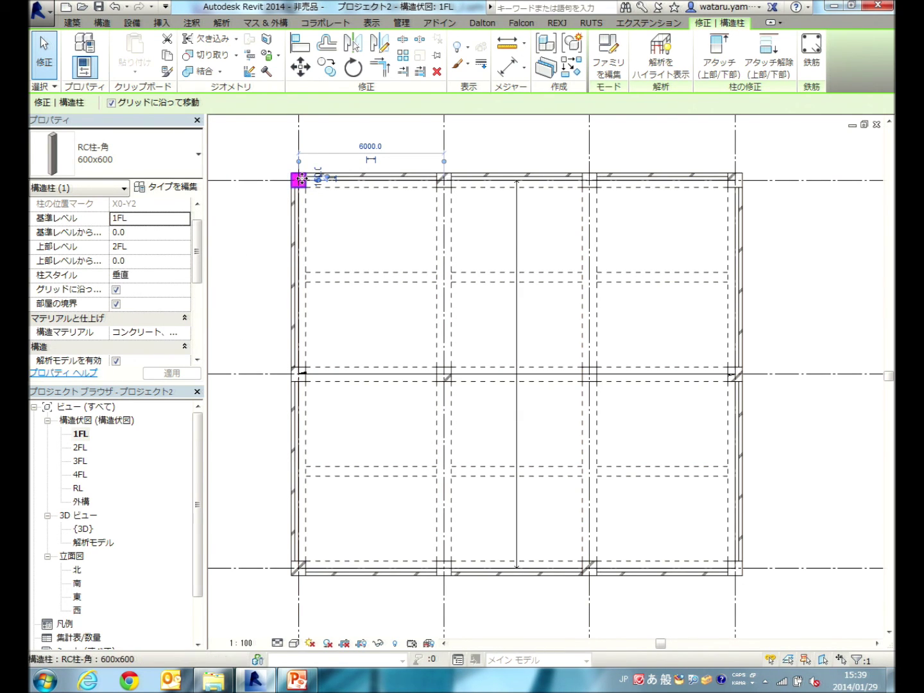
right_click(298, 179)
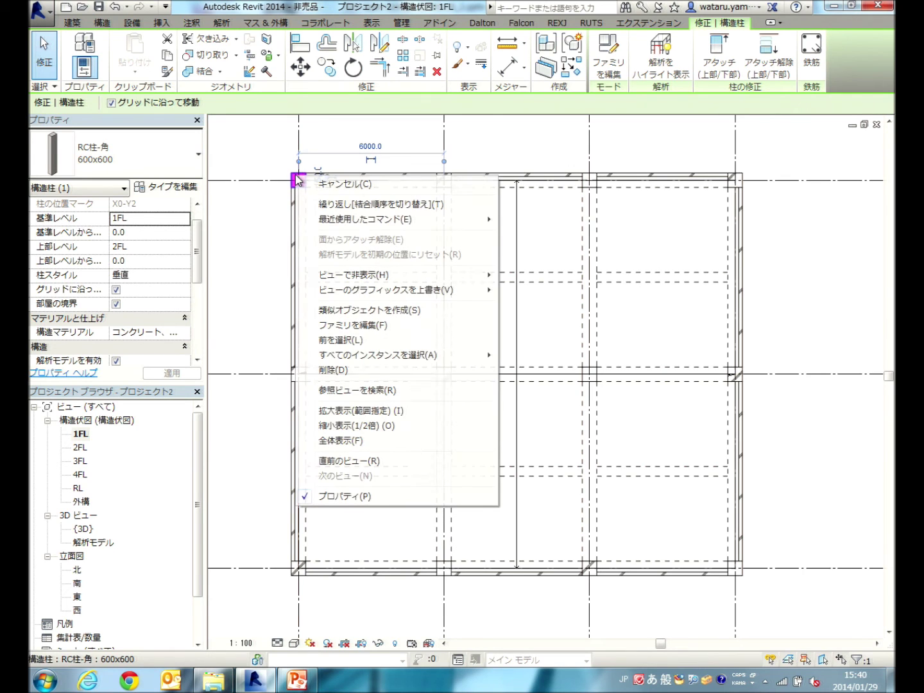
mouse_move(377, 355)
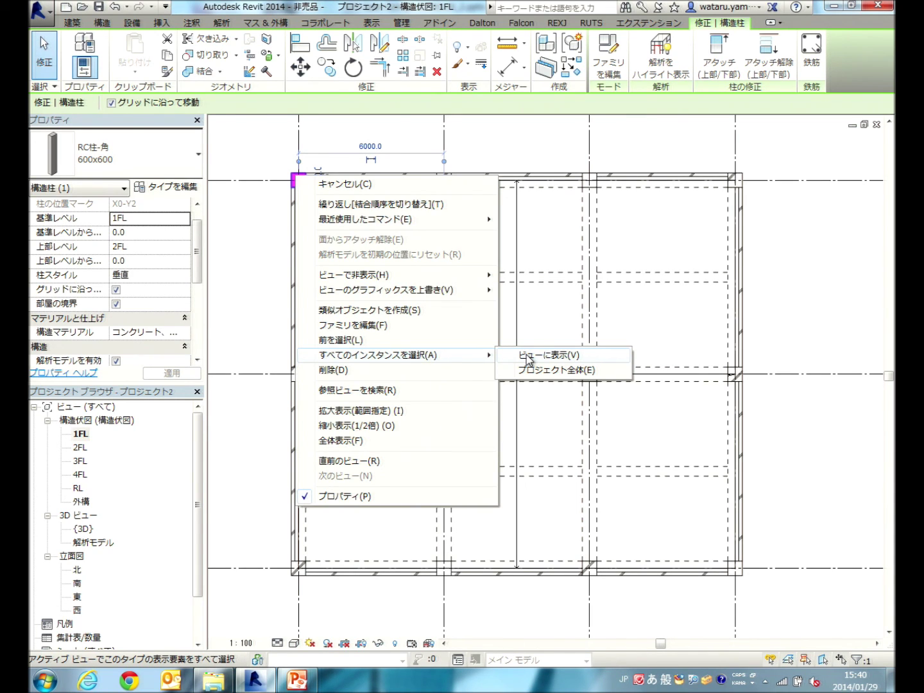
left_click(526, 356)
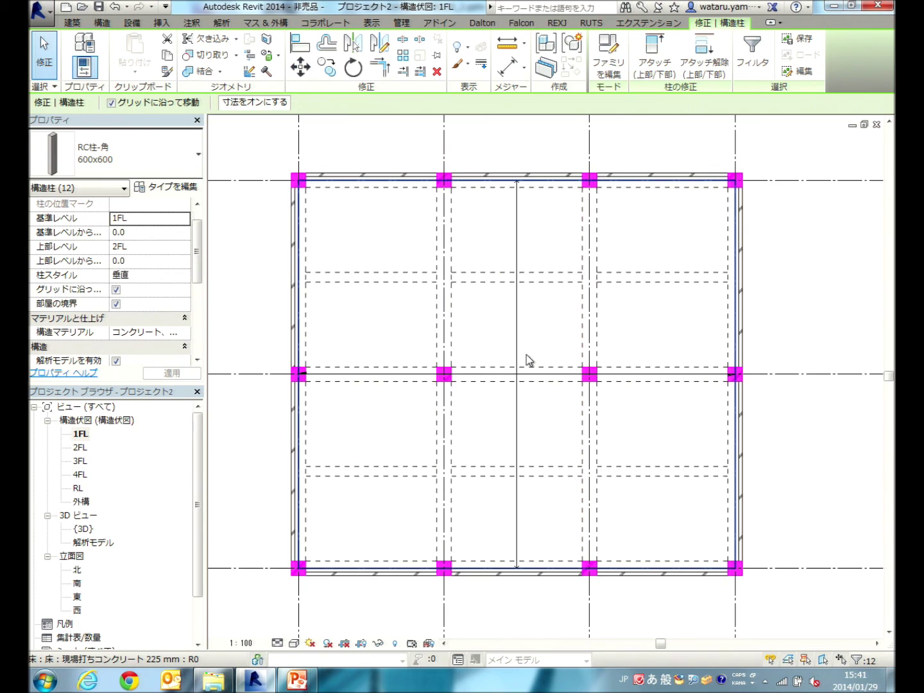
Give all twelve columns a Base Offset of -500.0, then open the South elevation
left_click(143, 234)
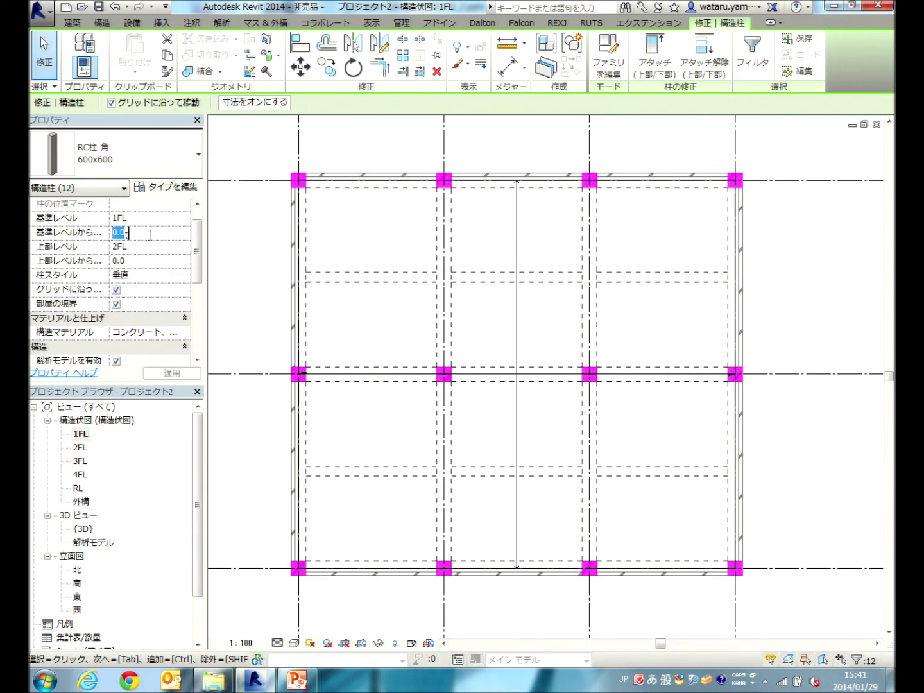
type("-500")
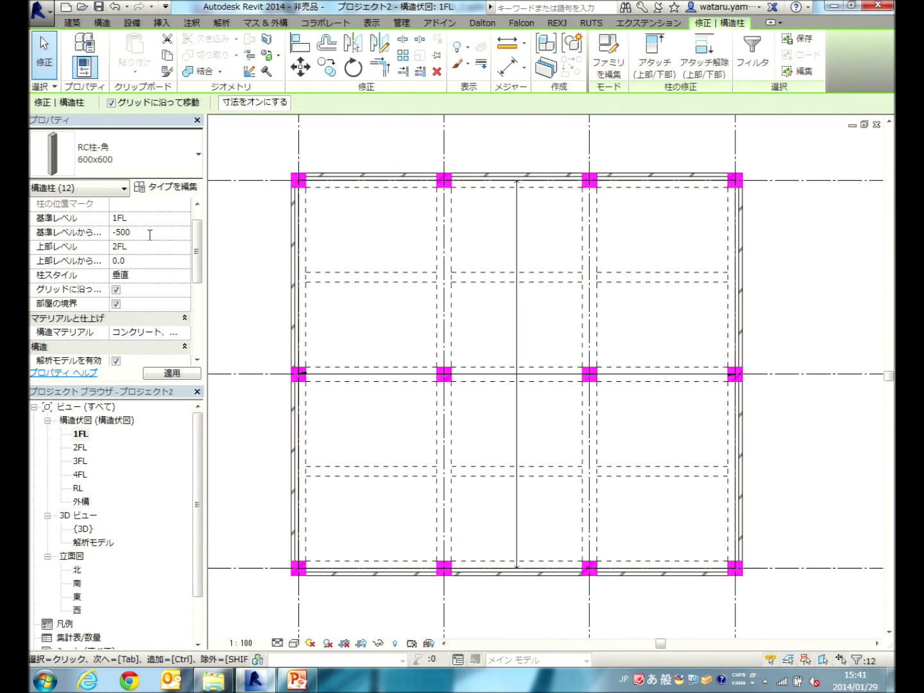
left_click(182, 376)
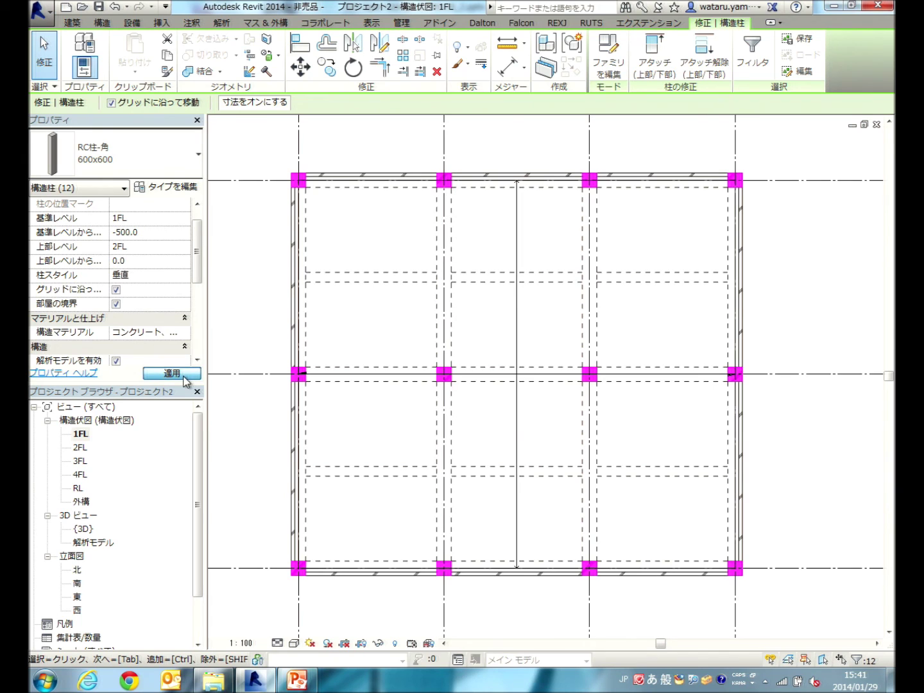
left_click(185, 378)
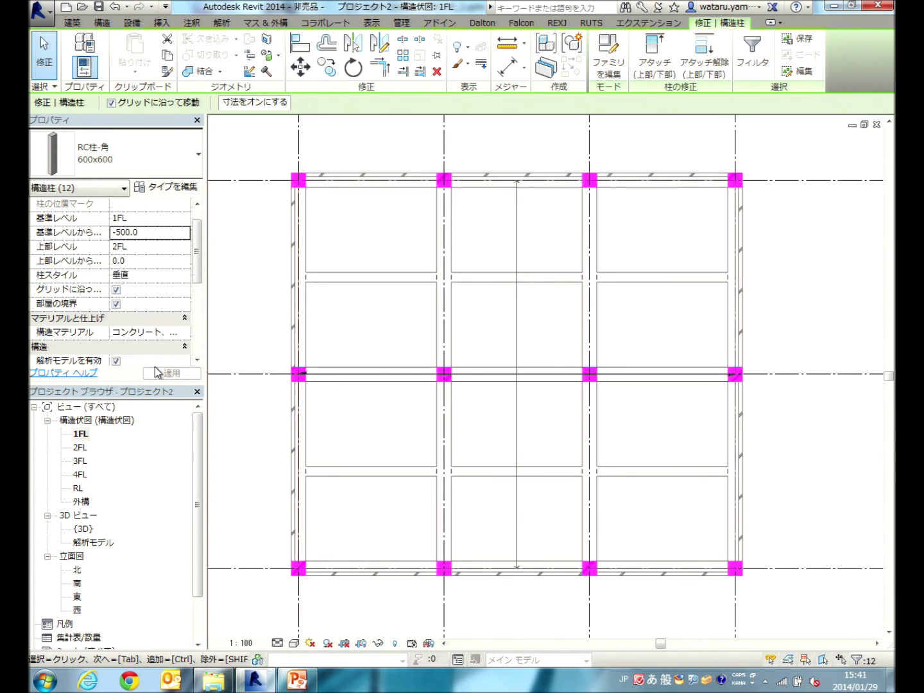
double_click(77, 584)
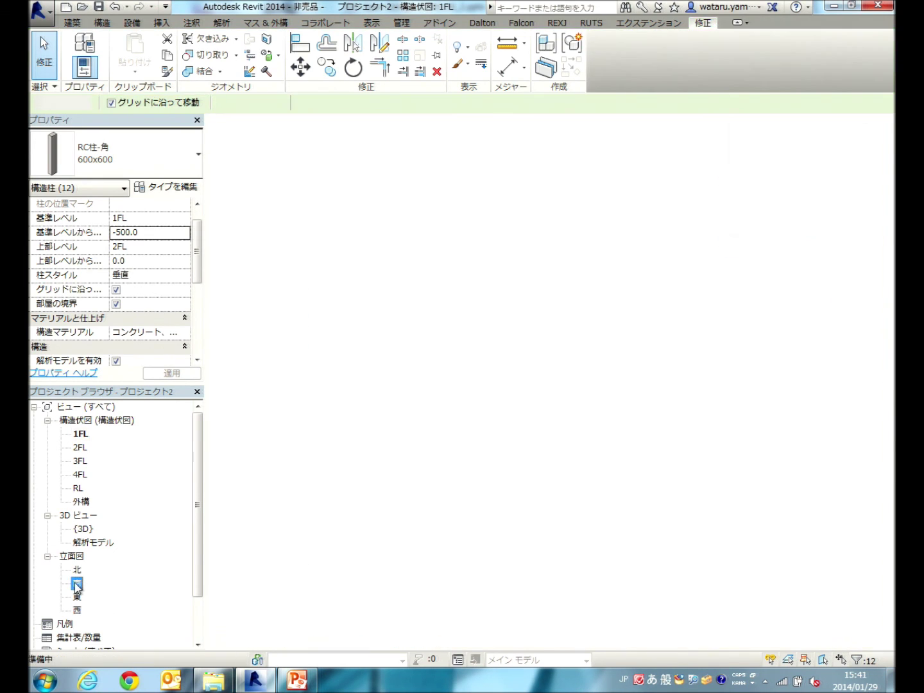
Inspect the lowered columns against the 1000x600 beam in South elevation, then return to 1FL
scroll(398, 398, "up", 1)
scroll(398, 398, "down", 2)
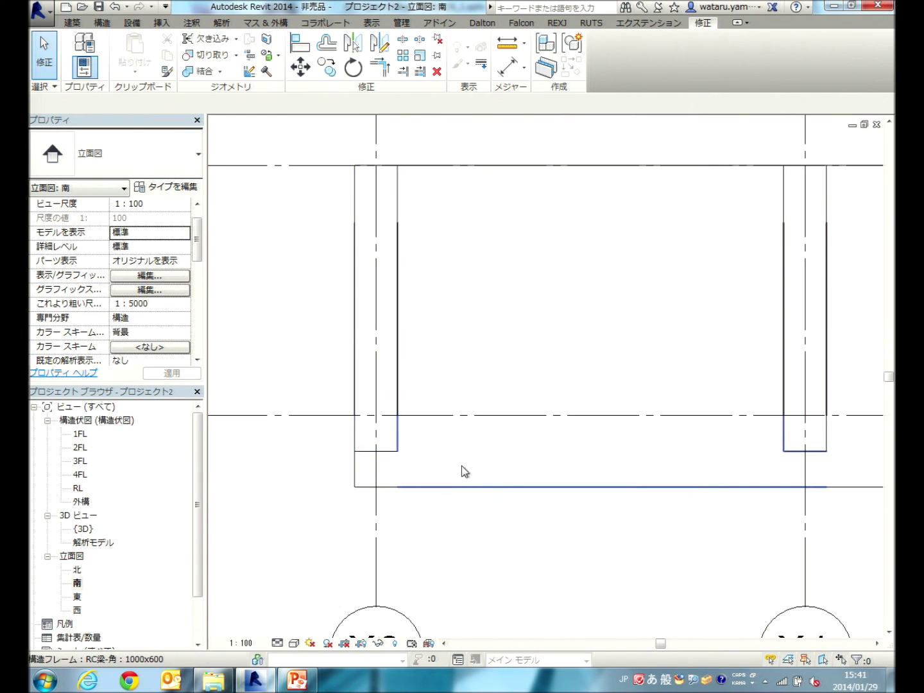
left_click(461, 487)
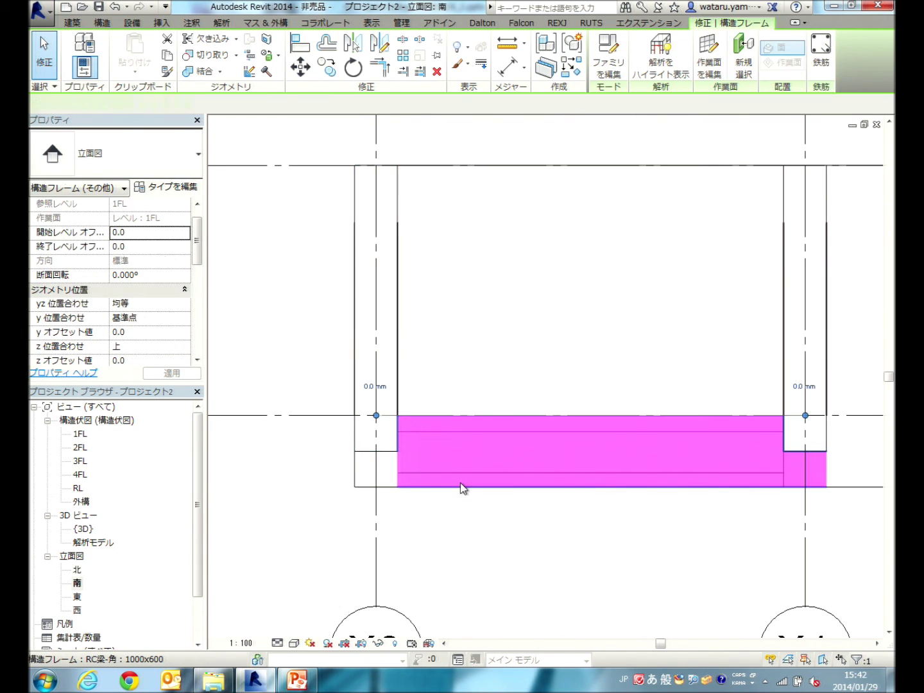
left_click(363, 483)
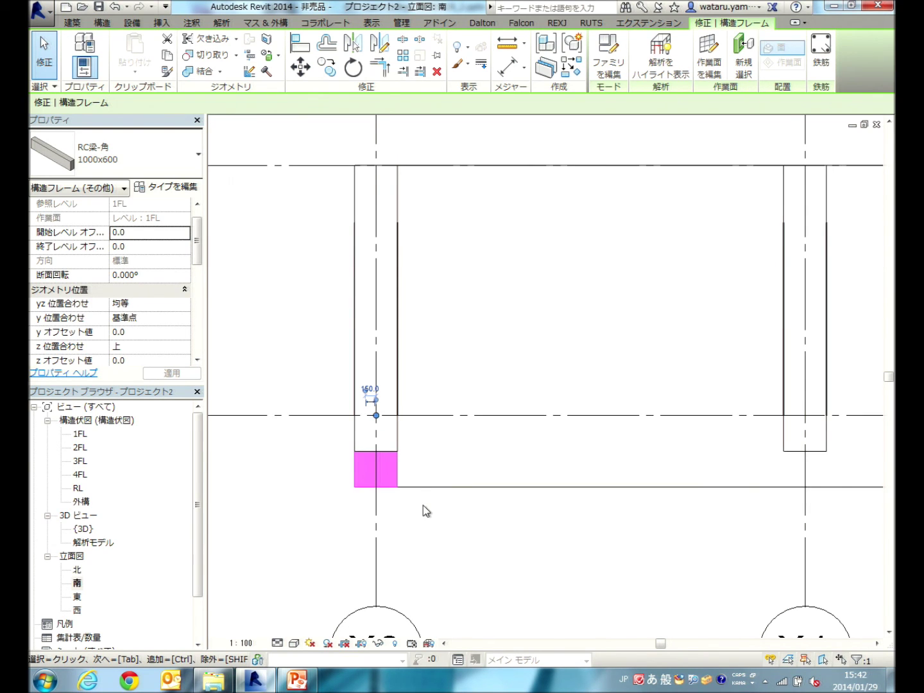
double_click(80, 436)
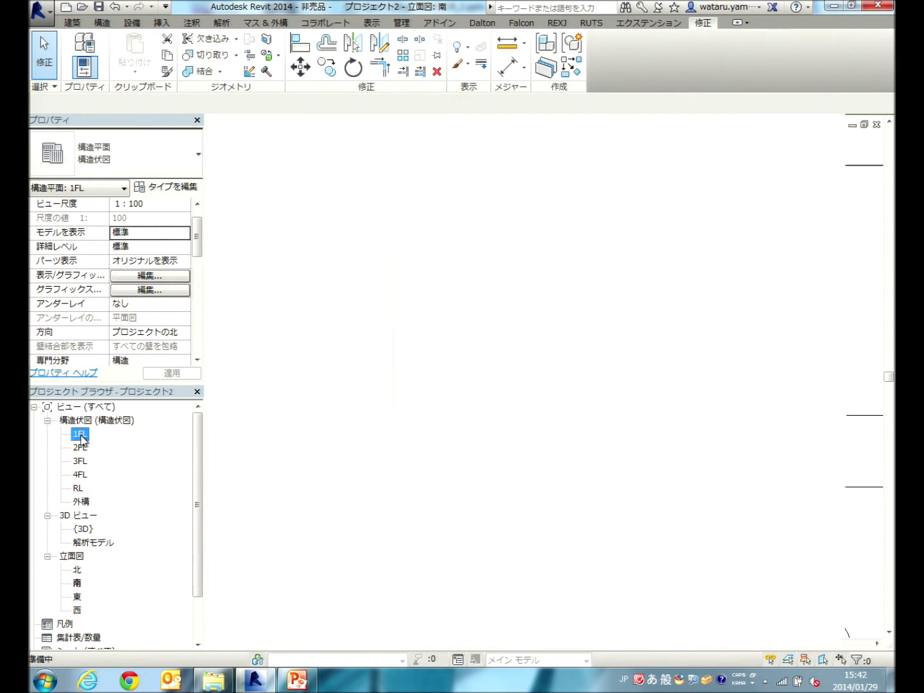
Start Isolated foundation placement with the 独立基礎-矩形 2000x2000x1000 footing type
key("Escape")
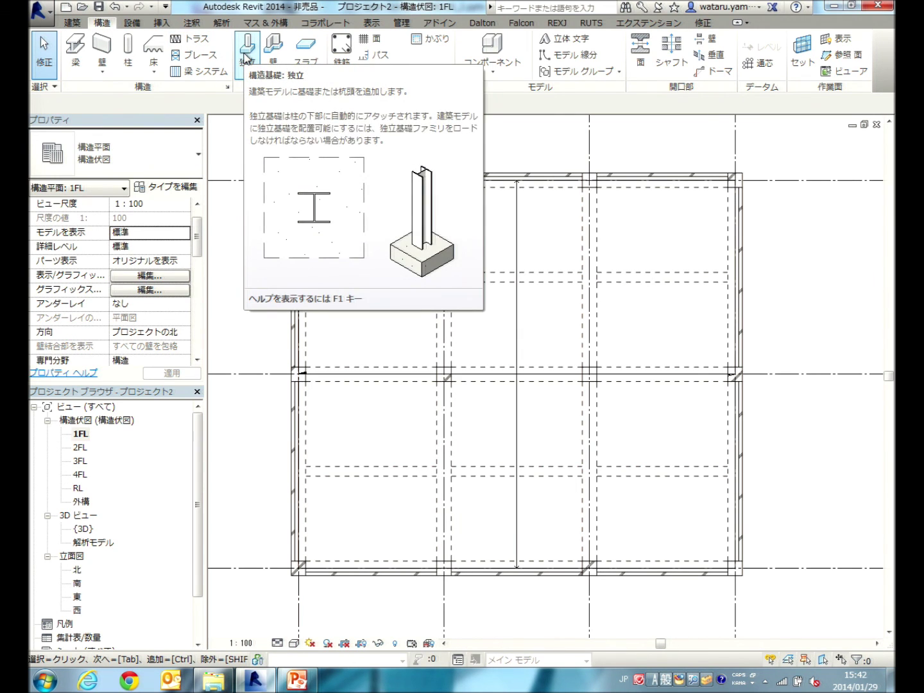
left_click(246, 60)
left_click(183, 146)
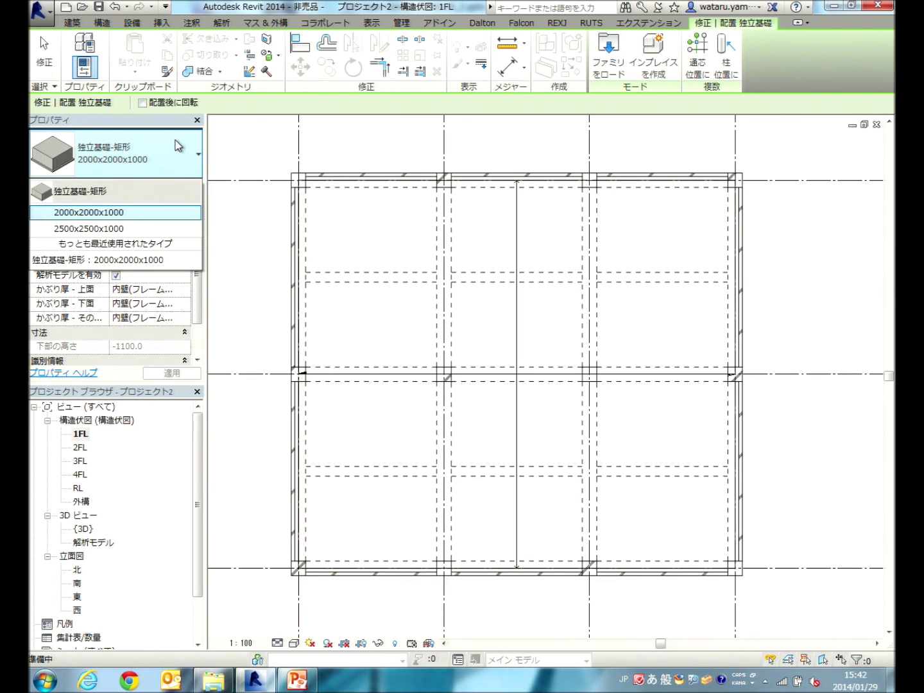
left_click(171, 151)
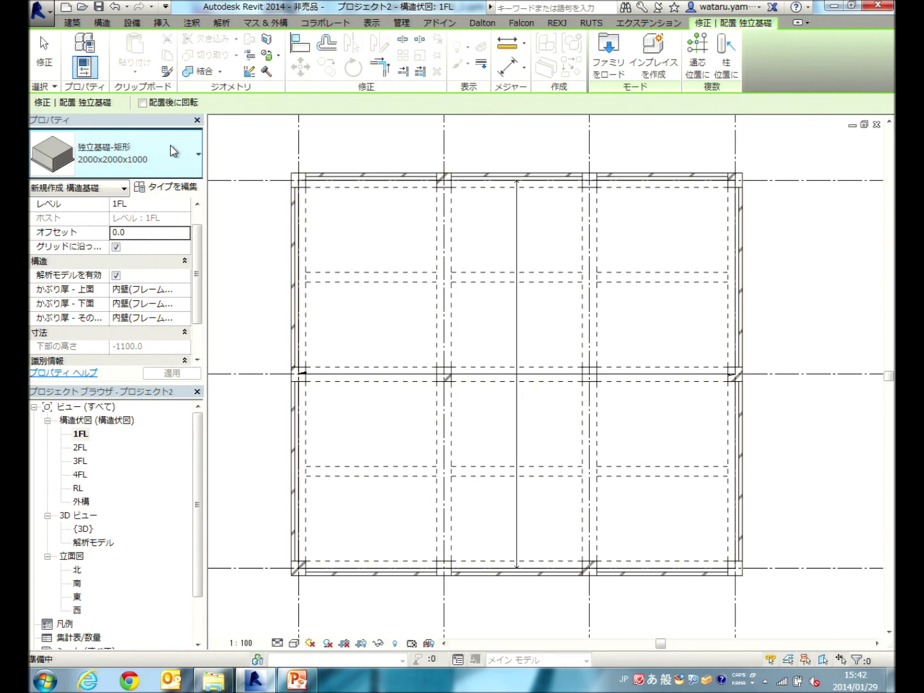
Place 2000x2000x1000 footings at all 12 grid intersections using At Grids and a window selection
left_click(699, 53)
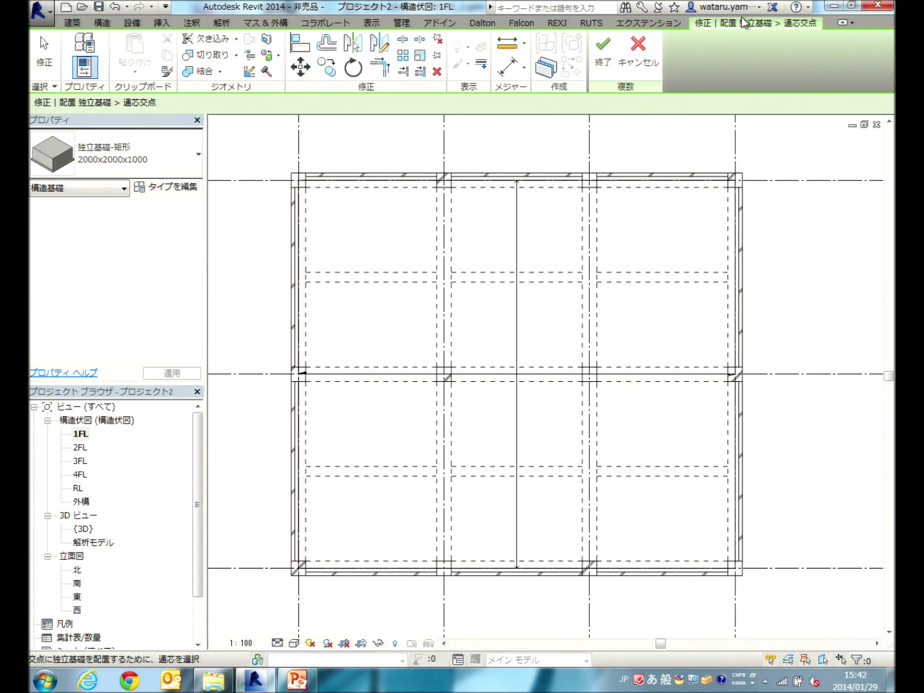
left_click(639, 52)
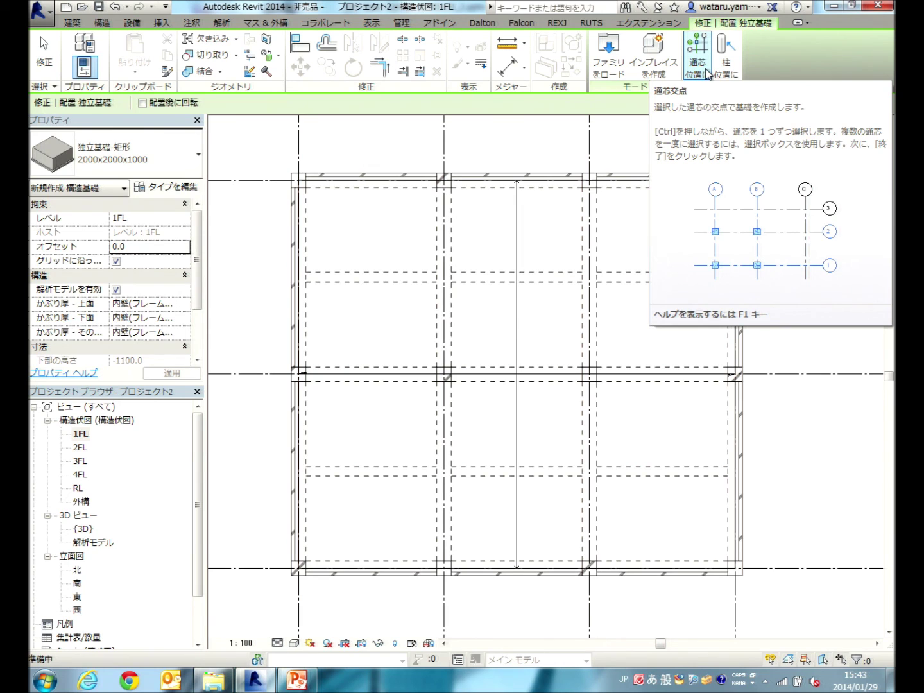
left_click(707, 74)
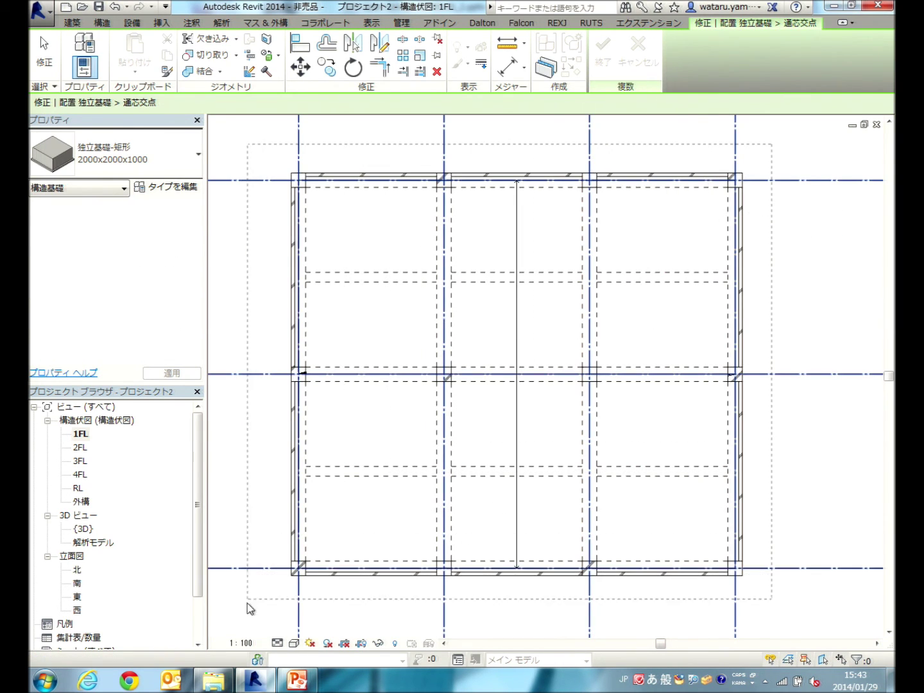
left_click_drag(794, 145, 258, 610)
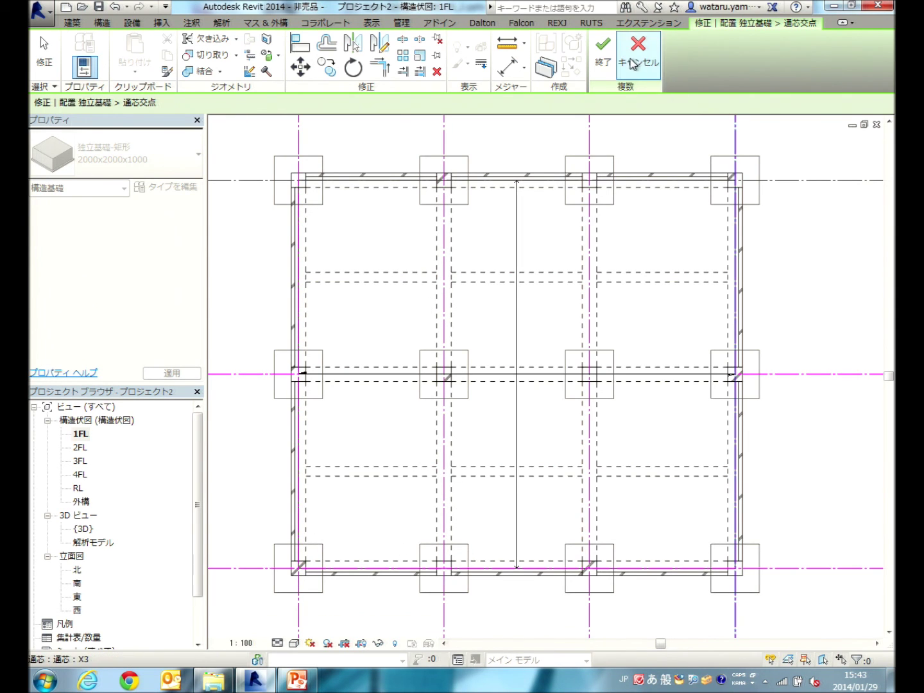
left_click(604, 58)
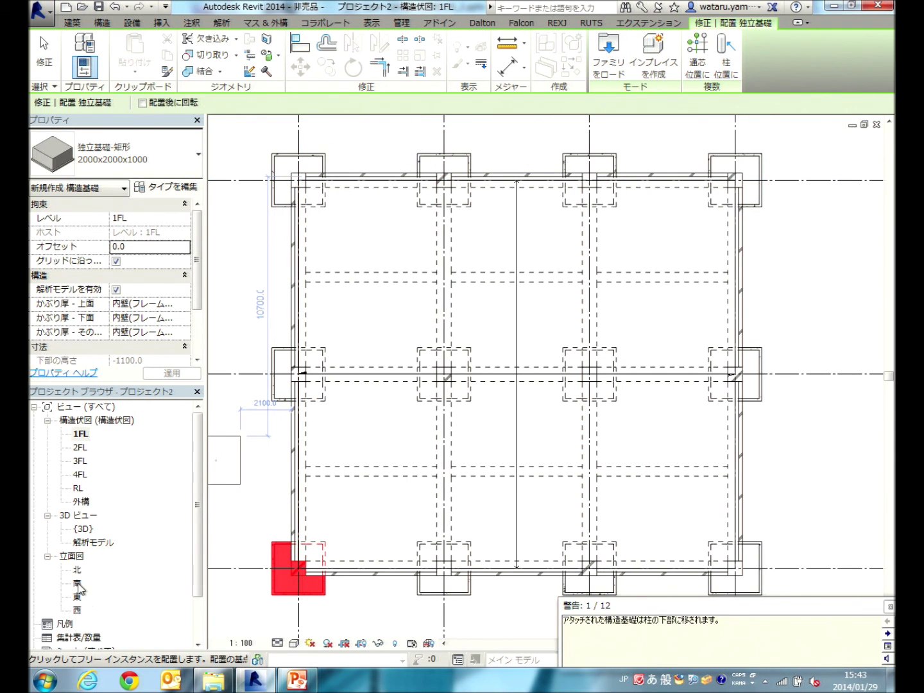
Inspect the footings and 1000x600 beam in South elevation, then switch to the PowerPoint slides
double_click(77, 584)
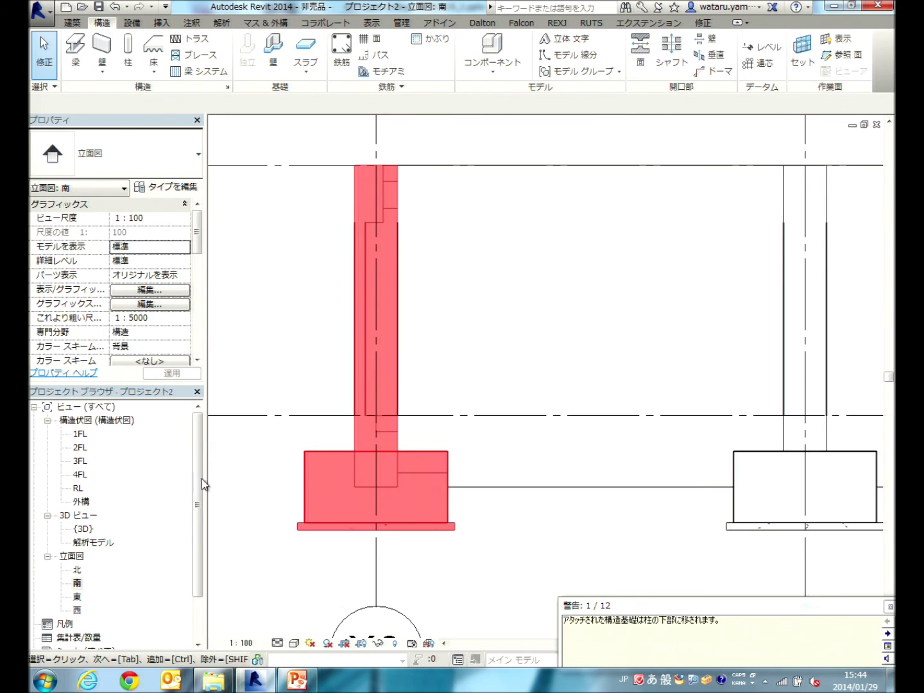
left_click(253, 306)
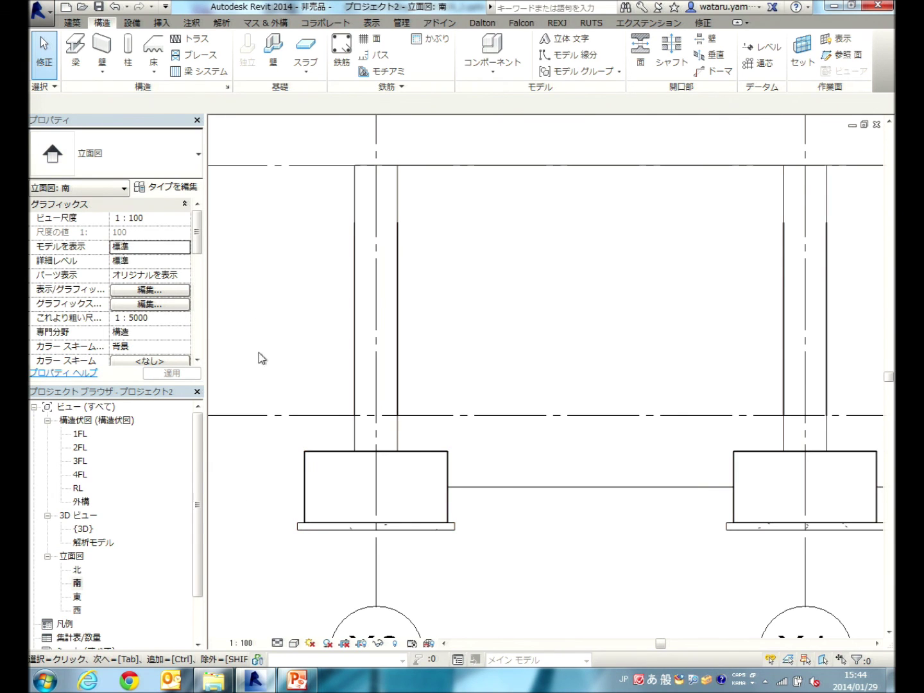
left_click(505, 483)
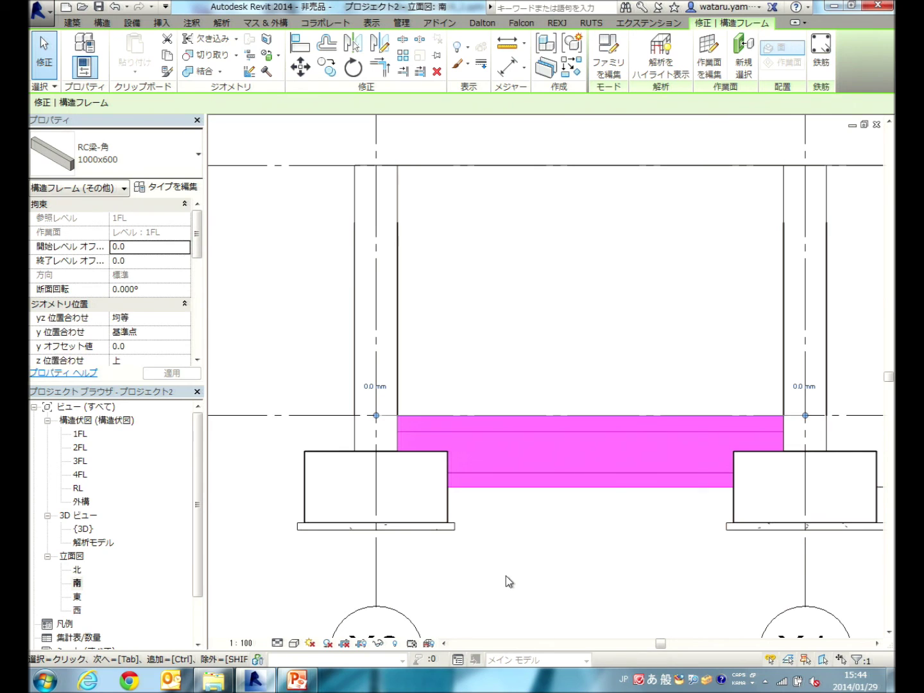
left_click(531, 506)
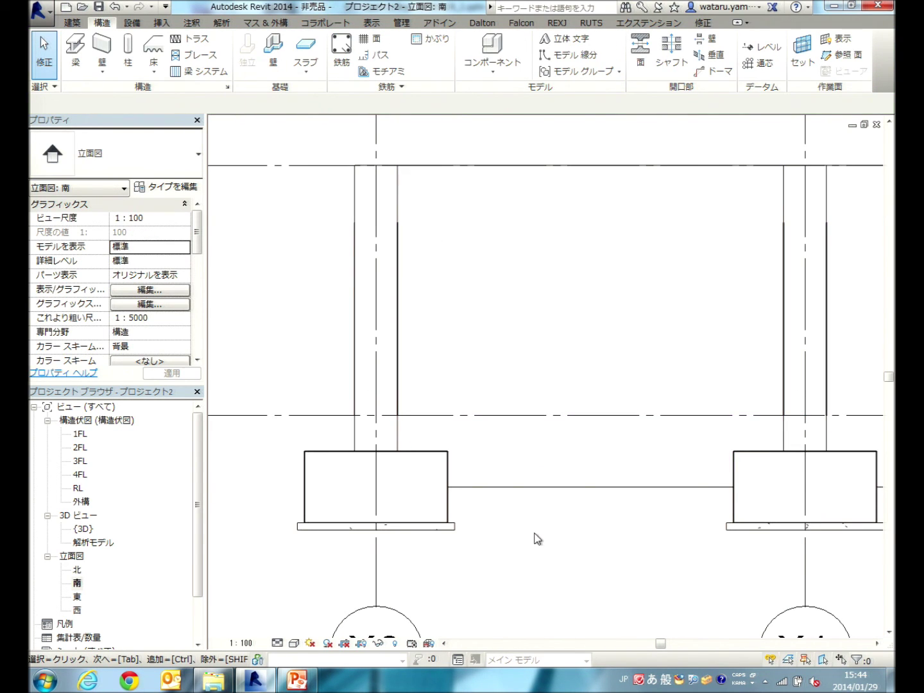
left_click(298, 681)
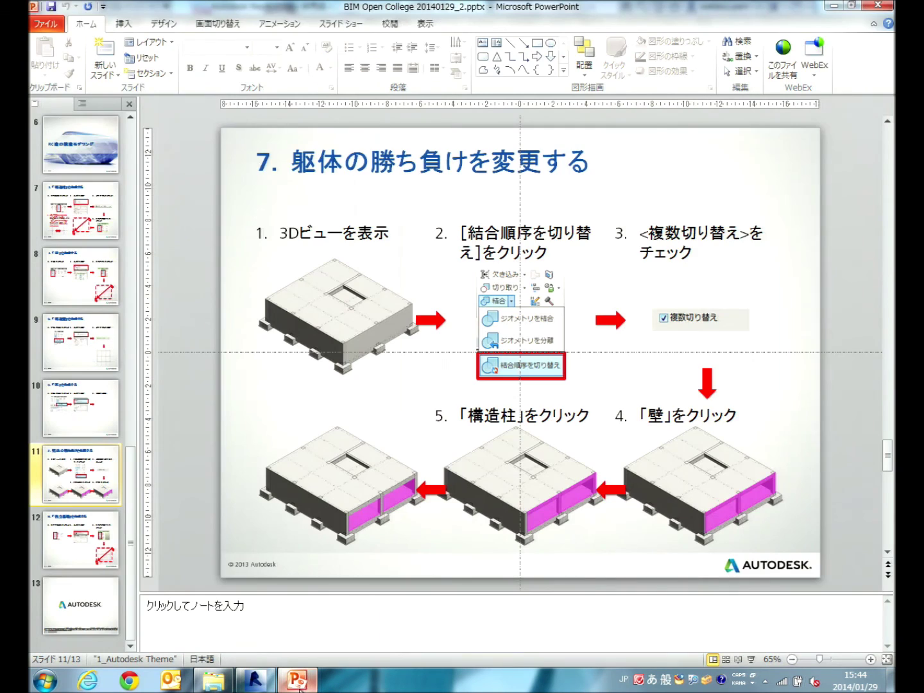